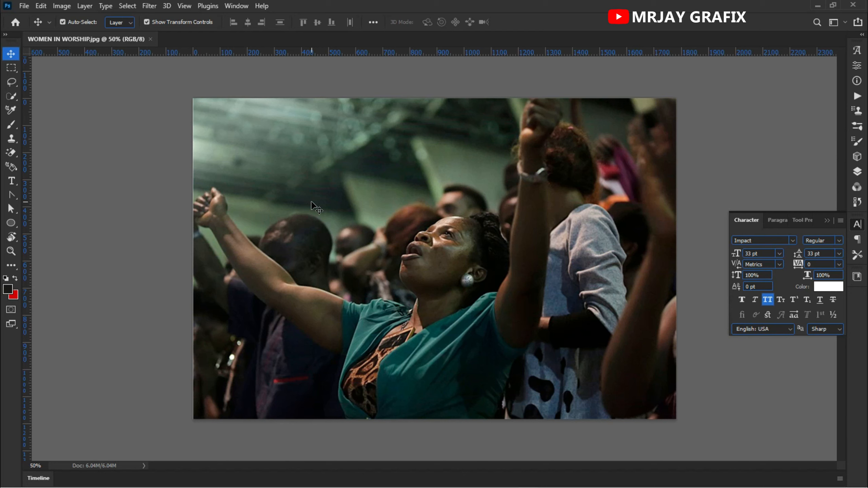
# Step: Create a new 11 x 11 inch document at 300 pixels/inch in RGB Color with a white background
pyautogui.click(24, 6)
pyautogui.click(37, 17)
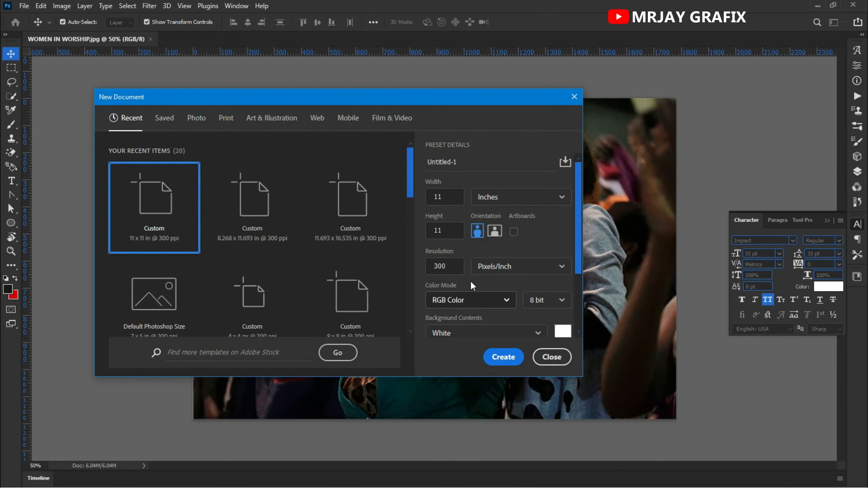
pyautogui.click(504, 360)
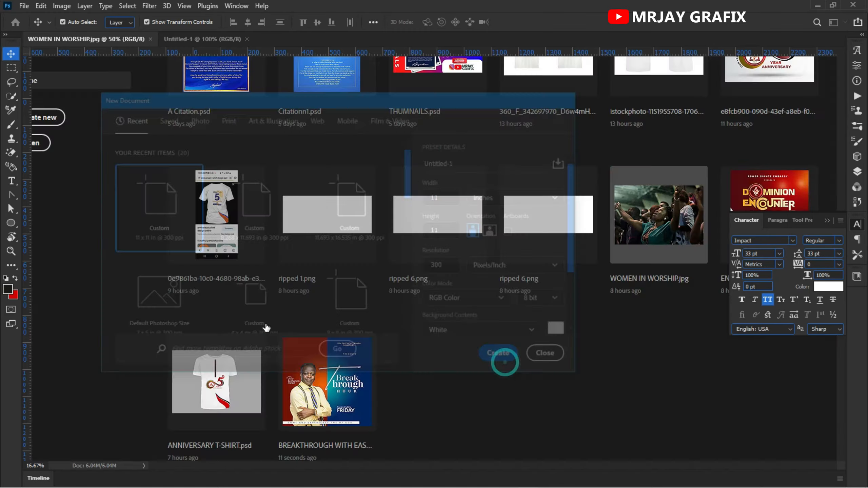
pyautogui.scroll(1, 426, 275)
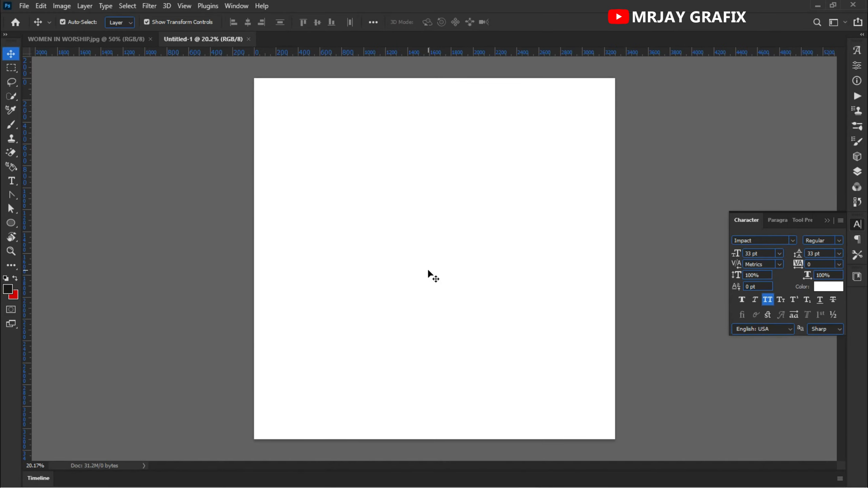
# Step: Draw a black rectangle about 1878 x 2033 px on the canvas with the Rectangle Tool in Shape mode
pyautogui.click(12, 225)
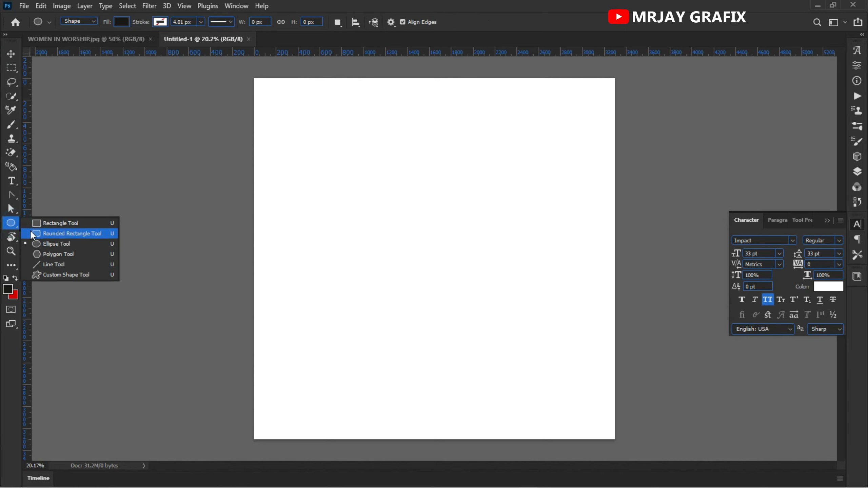
pyautogui.click(53, 224)
pyautogui.click(13, 227)
pyautogui.click(54, 226)
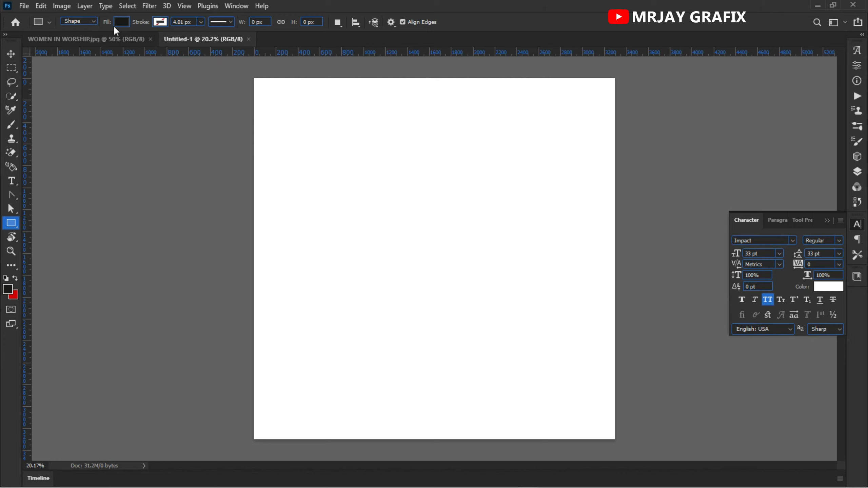
pyautogui.click(78, 22)
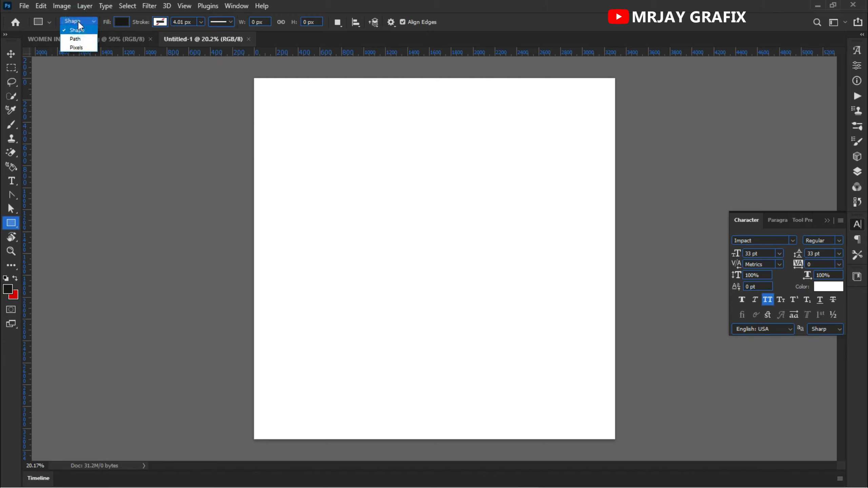
pyautogui.click(77, 23)
pyautogui.click(76, 21)
pyautogui.click(76, 22)
pyautogui.click(76, 22)
pyautogui.click(76, 23)
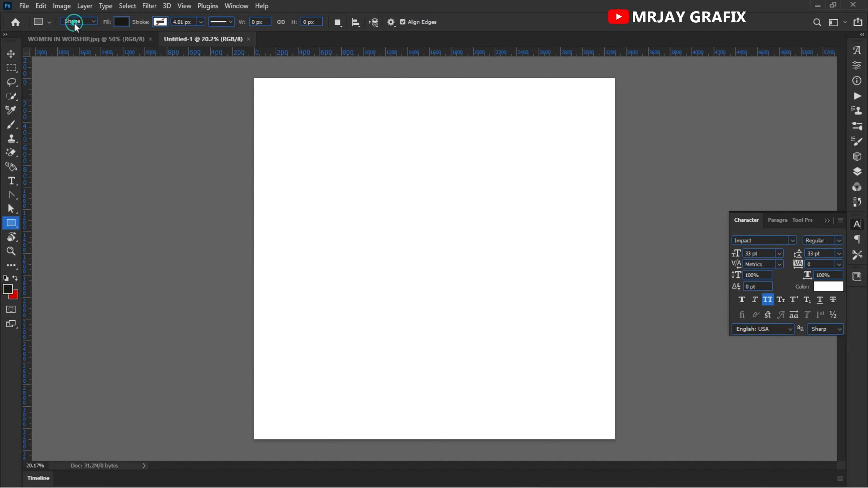
pyautogui.click(74, 22)
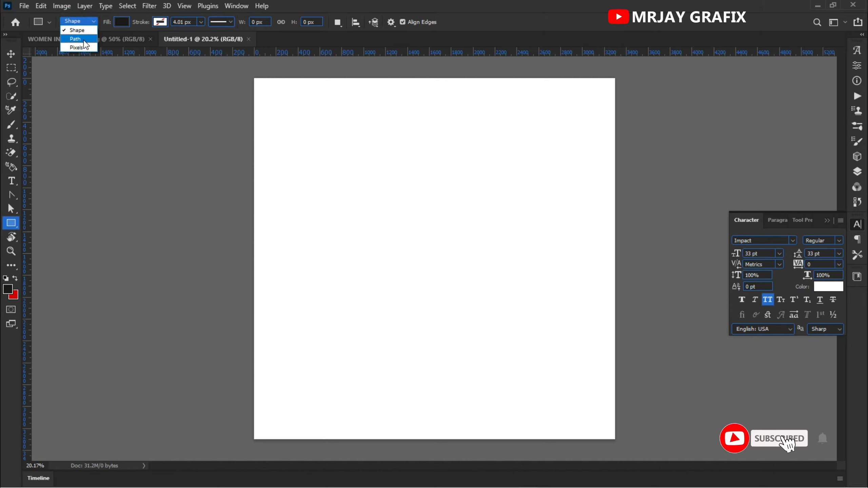
pyautogui.click(80, 32)
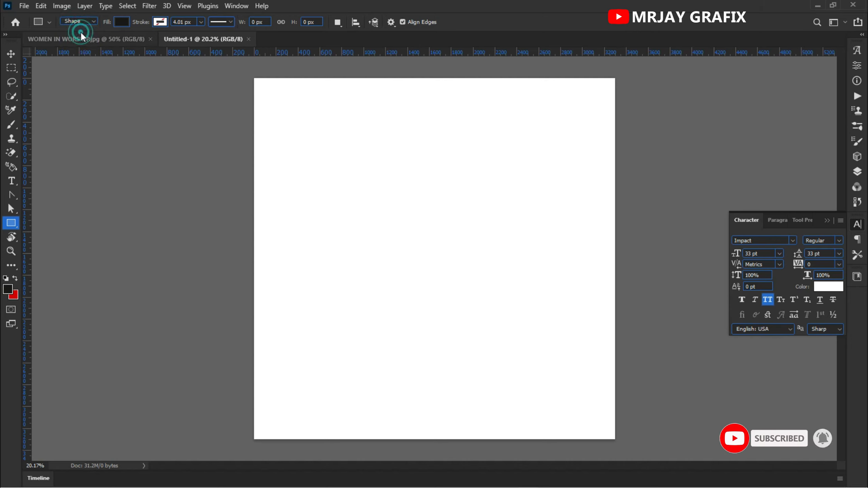
pyautogui.click(78, 22)
pyautogui.click(78, 31)
pyautogui.moveTo(314, 118); pyautogui.dragTo(520, 340)
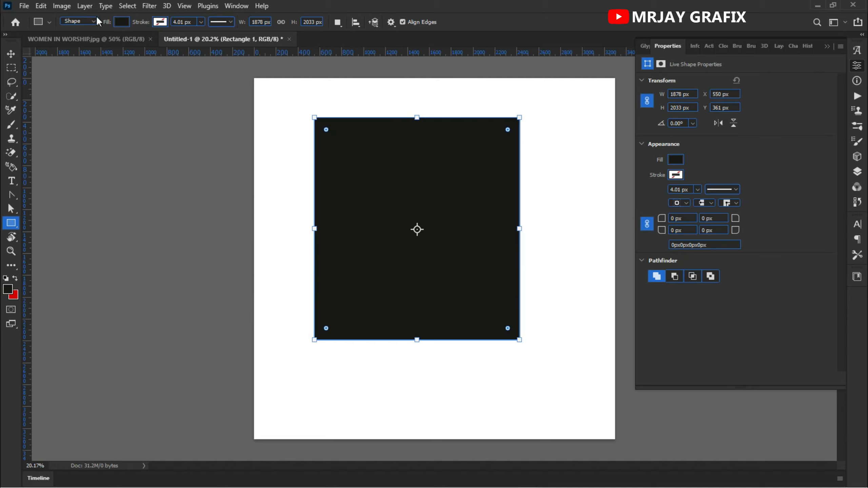
# Step: Draw a narrow rectangle about 279 x 838 px in Path mode beside the black rectangle
pyautogui.click(76, 22)
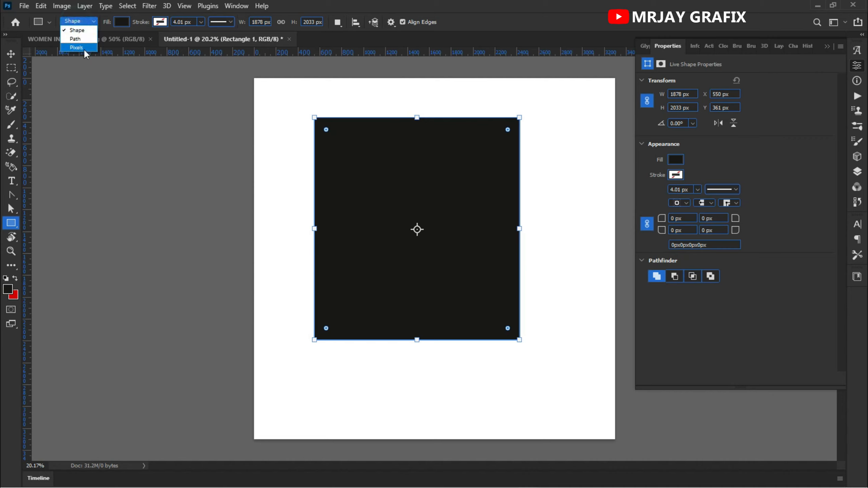
pyautogui.click(81, 40)
pyautogui.moveTo(271, 220); pyautogui.dragTo(301, 313)
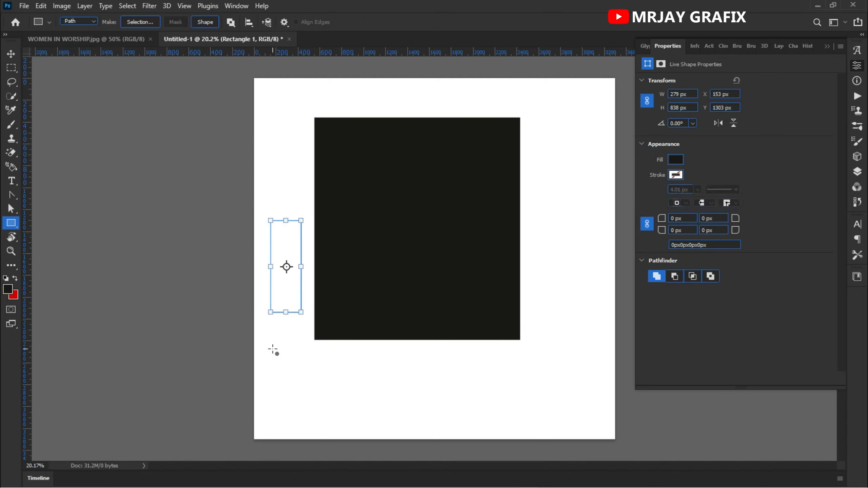
# Step: Try to reposition the narrow path rectangle with the Move Tool
pyautogui.click(14, 54)
pyautogui.click(103, 183)
pyautogui.moveTo(296, 284); pyautogui.dragTo(285, 317)
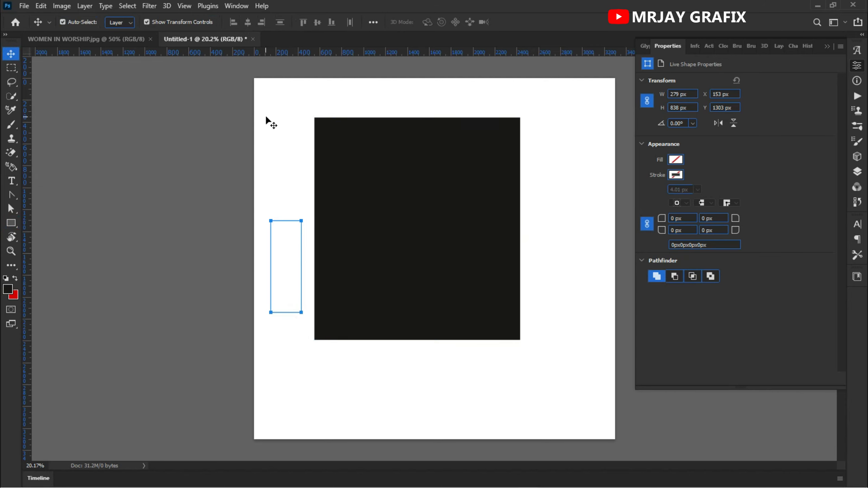
pyautogui.click(296, 200)
# Step: Check the layer stack for the path rectangle and shift the black rectangle slightly toward the canvas centre
pyautogui.click(857, 171)
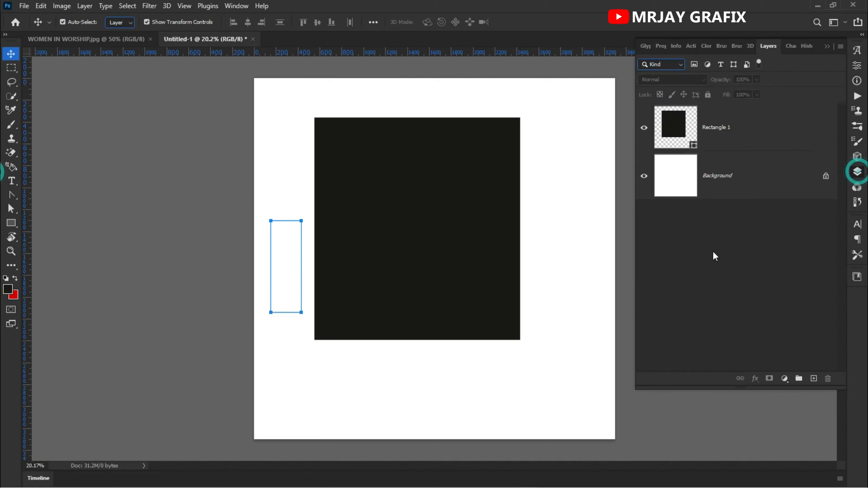
pyautogui.click(252, 224)
pyautogui.click(206, 266)
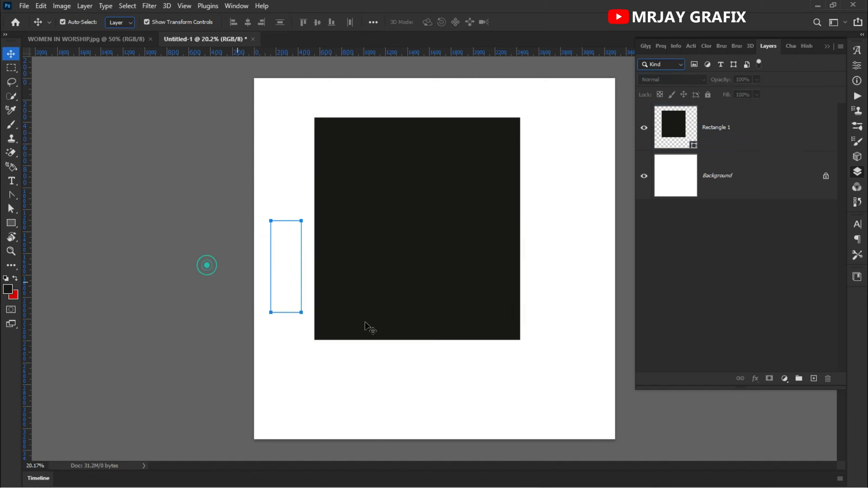
pyautogui.moveTo(454, 300); pyautogui.dragTo(454, 320)
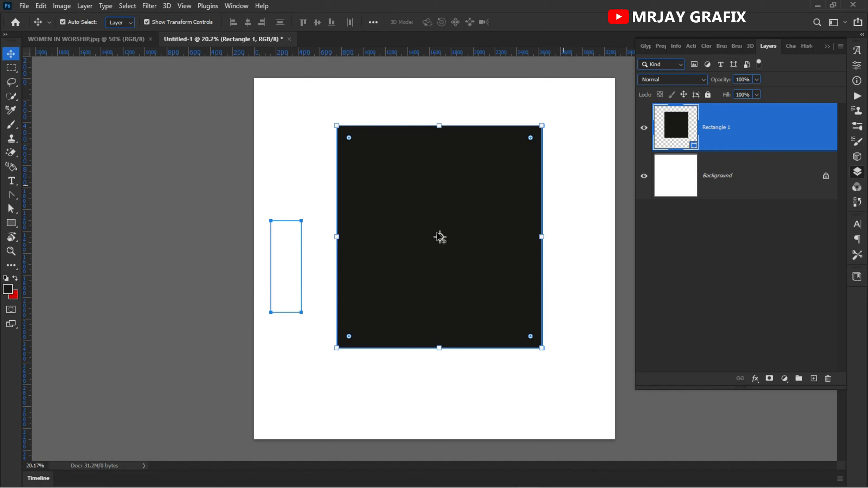
pyautogui.moveTo(224, 206); pyautogui.dragTo(311, 342)
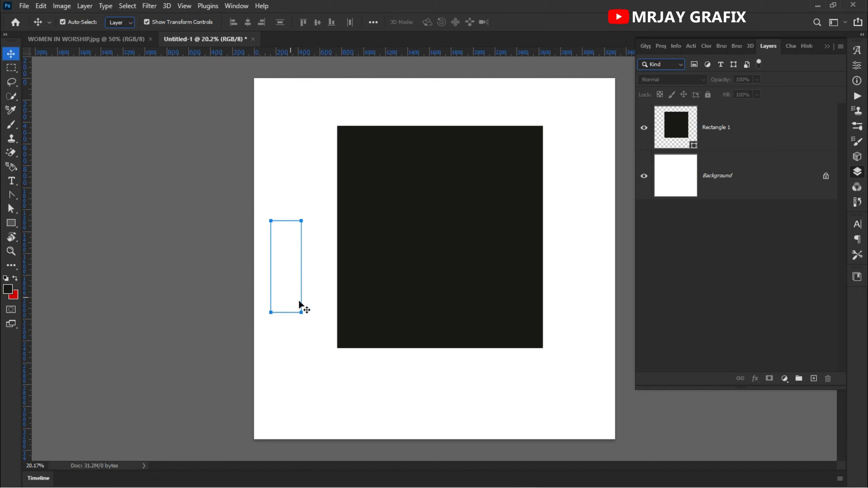
# Step: Add a new empty layer and draw a path rectangle about 486 x 729 px above the narrow one
pyautogui.click(814, 379)
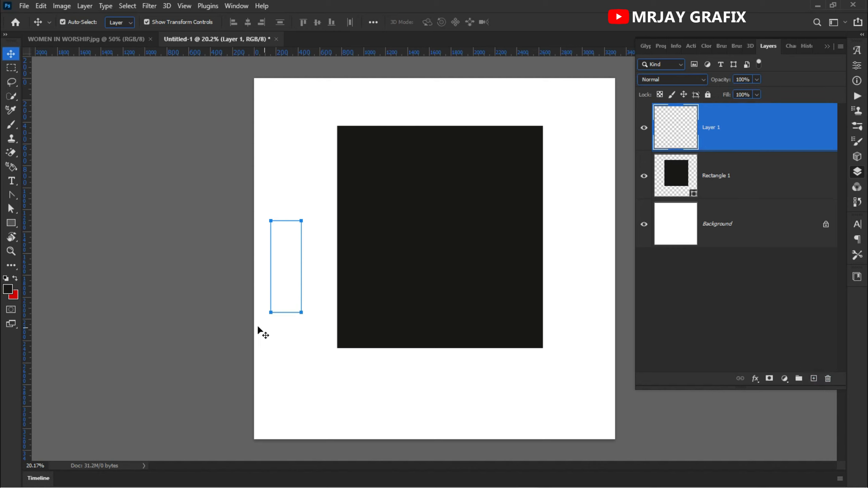
pyautogui.click(11, 224)
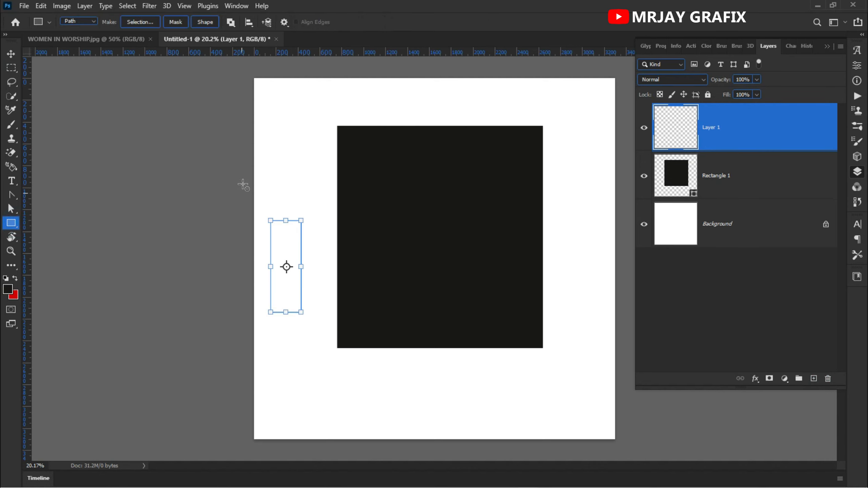
pyautogui.moveTo(264, 101); pyautogui.dragTo(318, 181)
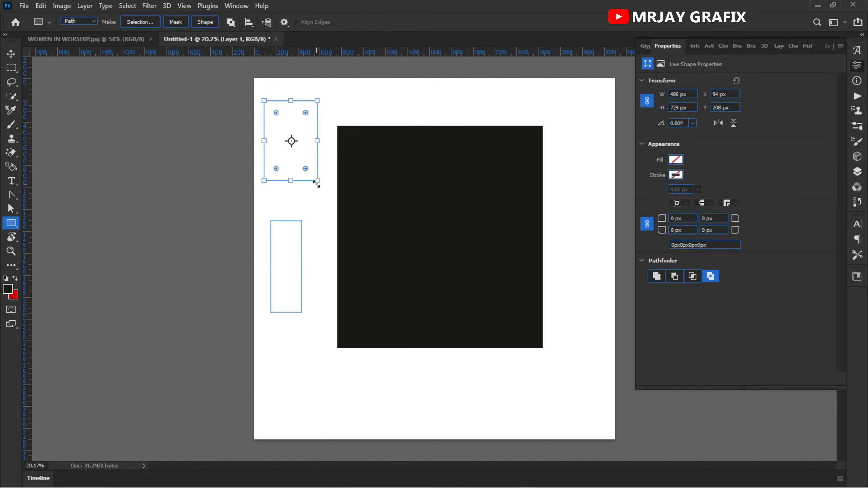
pyautogui.click(858, 171)
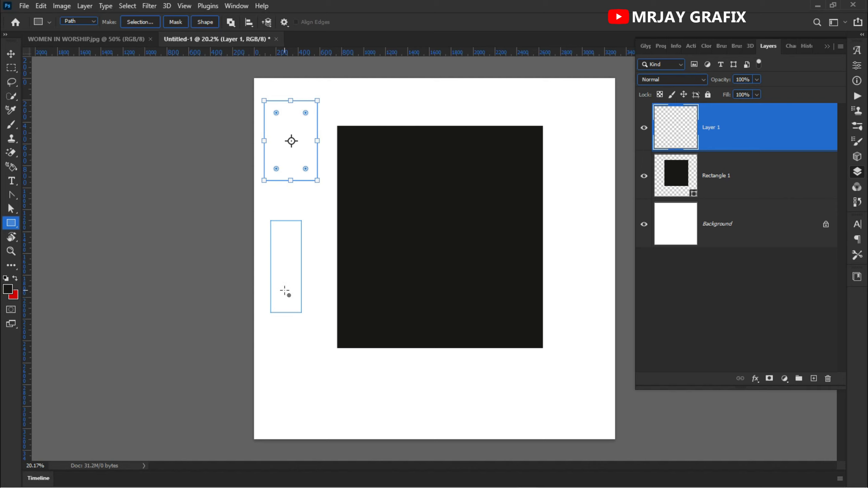
# Step: Try to select and move the two path rectangles with the Move Tool
pyautogui.click(12, 54)
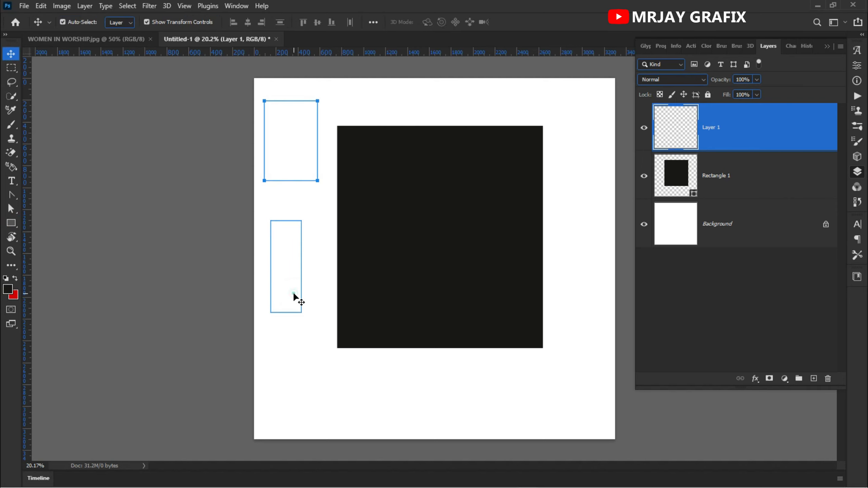
pyautogui.click(293, 295)
pyautogui.moveTo(262, 271); pyautogui.dragTo(293, 269)
pyautogui.click(280, 280)
pyautogui.click(280, 281)
pyautogui.click(278, 156)
pyautogui.moveTo(283, 152); pyautogui.dragTo(277, 173)
pyautogui.click(277, 173)
pyautogui.click(747, 128)
pyautogui.click(297, 99)
pyautogui.moveTo(273, 147); pyautogui.dragTo(305, 163)
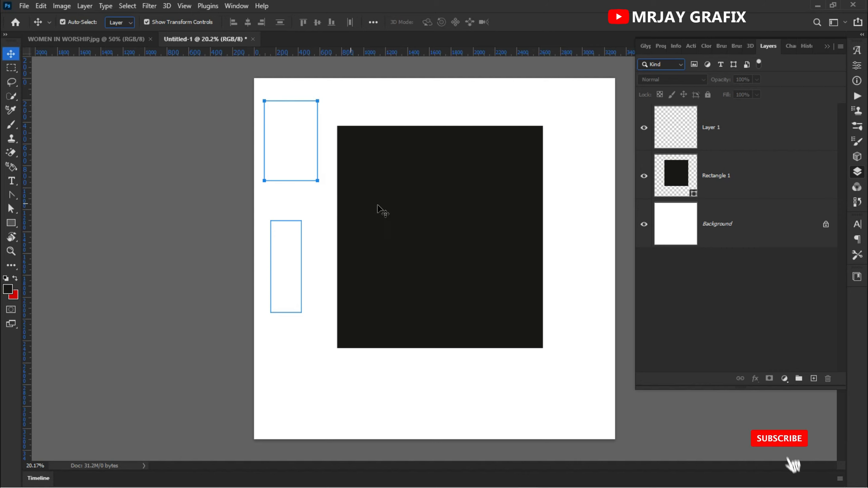
# Step: Toggle the visibility of the empty layer and the black rectangle's layer to compare paths with shapes
pyautogui.click(660, 147)
pyautogui.click(644, 129)
pyautogui.click(644, 129)
pyautogui.click(644, 129)
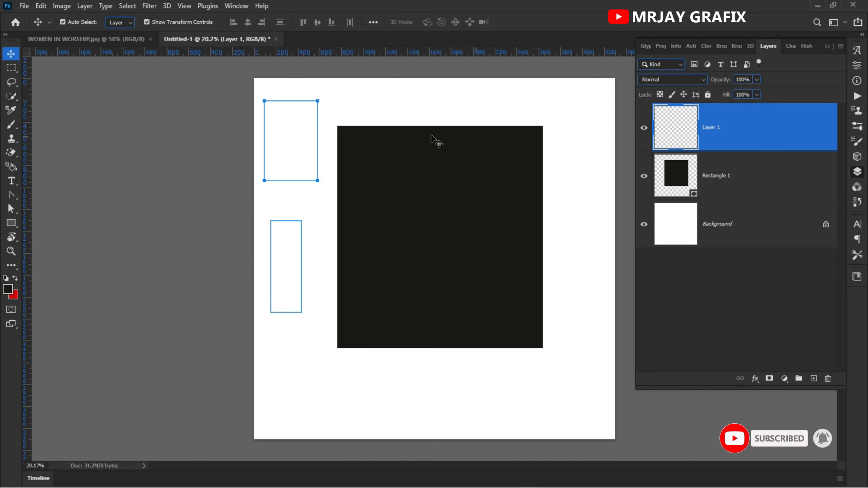
pyautogui.moveTo(201, 97); pyautogui.dragTo(306, 354)
pyautogui.moveTo(195, 124); pyautogui.dragTo(367, 205)
pyautogui.click(644, 175)
pyautogui.click(644, 175)
pyautogui.click(644, 175)
pyautogui.click(644, 175)
pyautogui.click(172, 157)
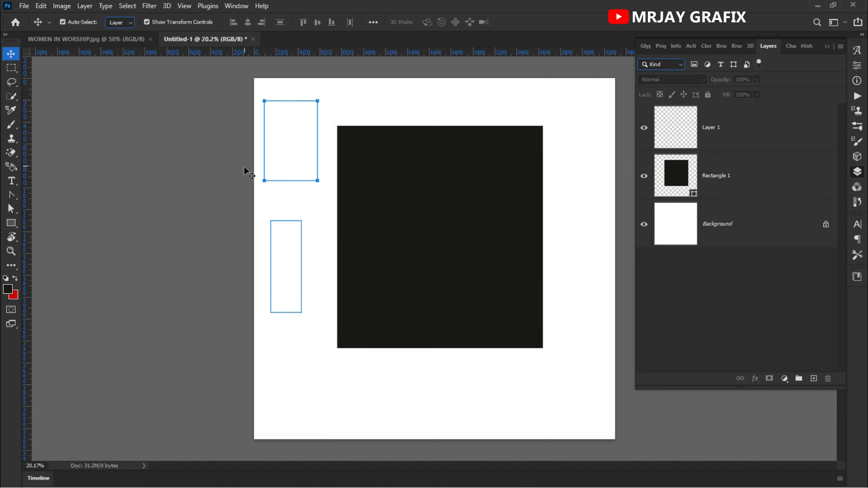
# Step: Undo both path rectangles, the added layer and the black rectangle, back to the blank canvas
pyautogui.click(719, 127)
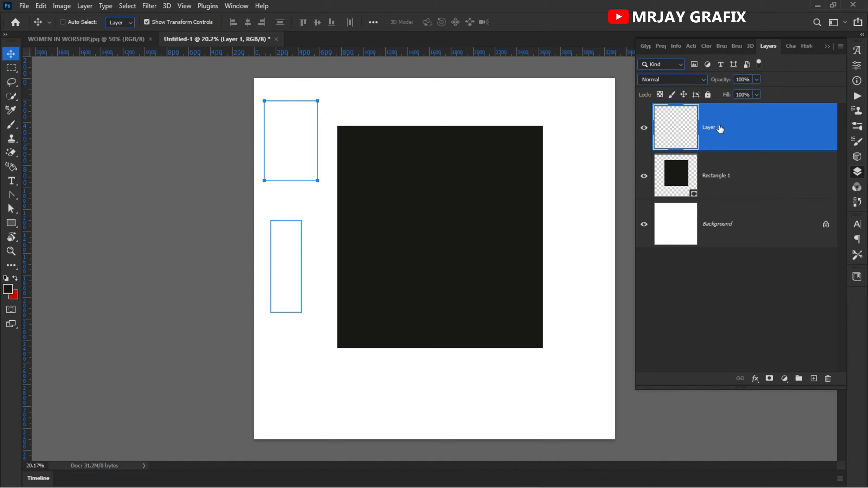
pyautogui.hotkey('ctrl', 'z')
pyautogui.hotkey('ctrl', 'z')
pyautogui.hotkey('ctrl', 'z')
pyautogui.hotkey('ctrl', 'z')
pyautogui.hotkey('ctrl', 'z')
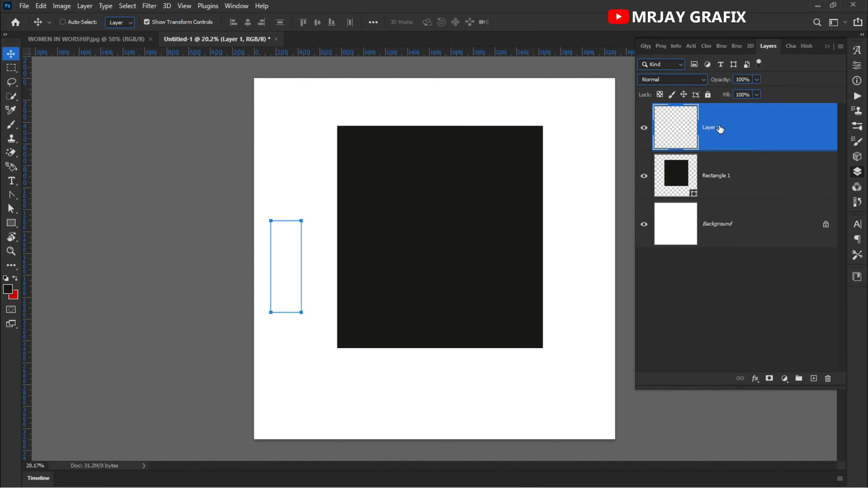
pyautogui.hotkey('ctrl', 'z')
pyautogui.hotkey('ctrl', 'z')
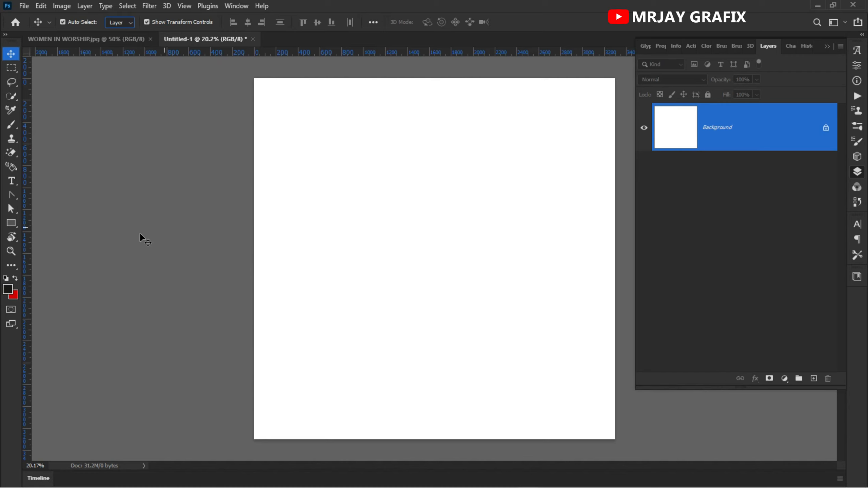
# Step: Draw a black rectangle about 2240 x 1468 px on the blank canvas with the Rectangle Tool in Shape mode
pyautogui.click(11, 222)
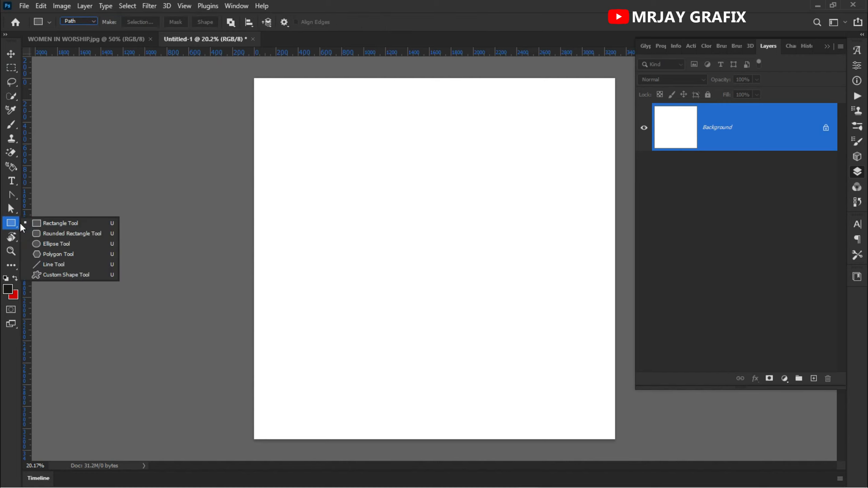
pyautogui.click(41, 223)
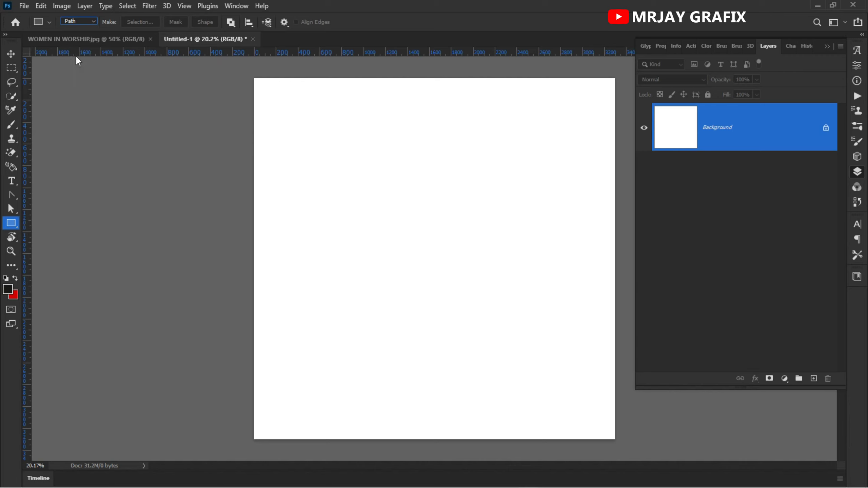
pyautogui.click(74, 22)
pyautogui.click(72, 31)
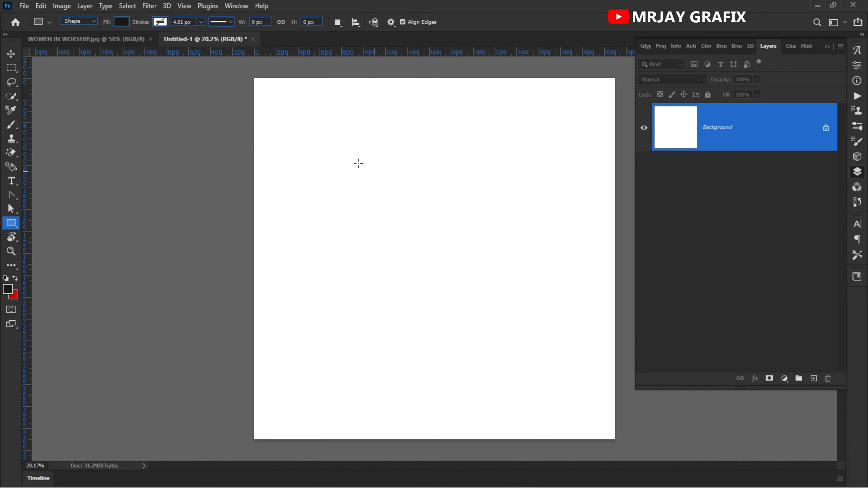
pyautogui.moveTo(315, 152); pyautogui.dragTo(560, 312)
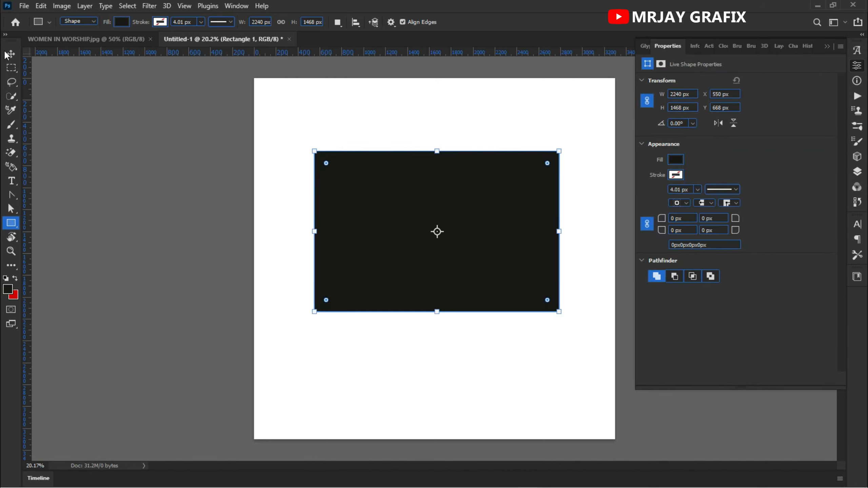
pyautogui.click(10, 54)
pyautogui.click(169, 259)
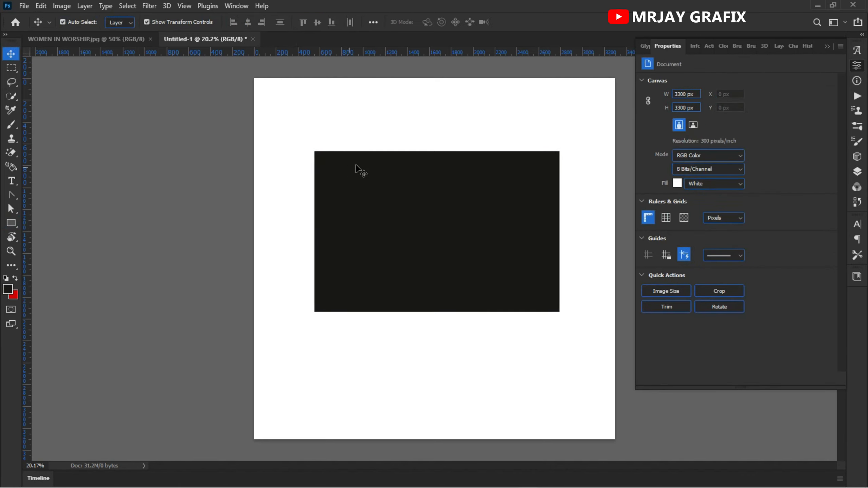
# Step: Select the black rectangle and display its corner anchor points with the Convert Point Tool
pyautogui.scroll(3, 459, 169)
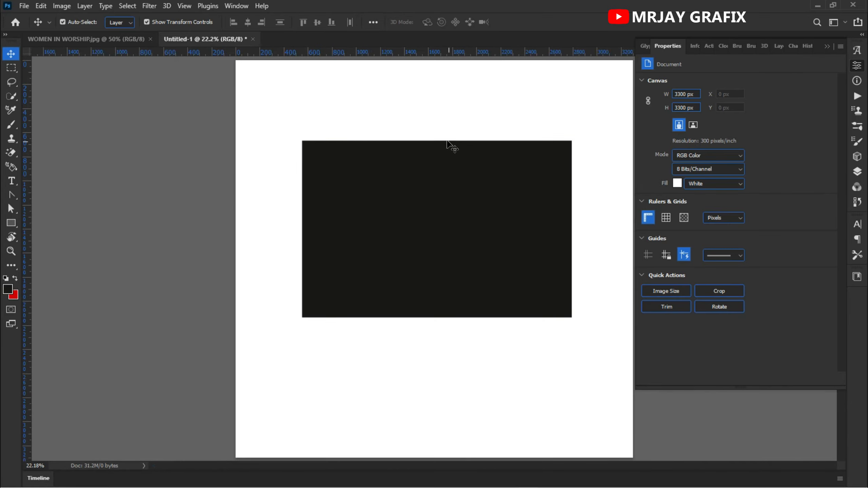
pyautogui.click(444, 150)
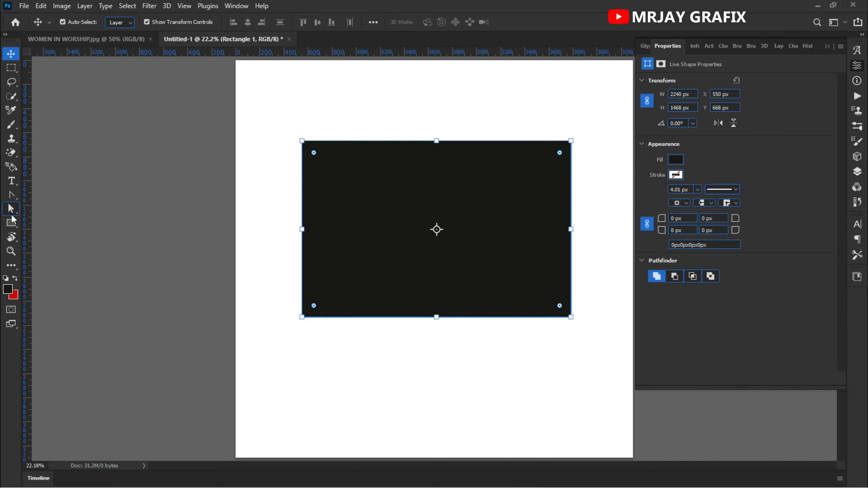
pyautogui.moveTo(12, 196); pyautogui.dragTo(49, 251)
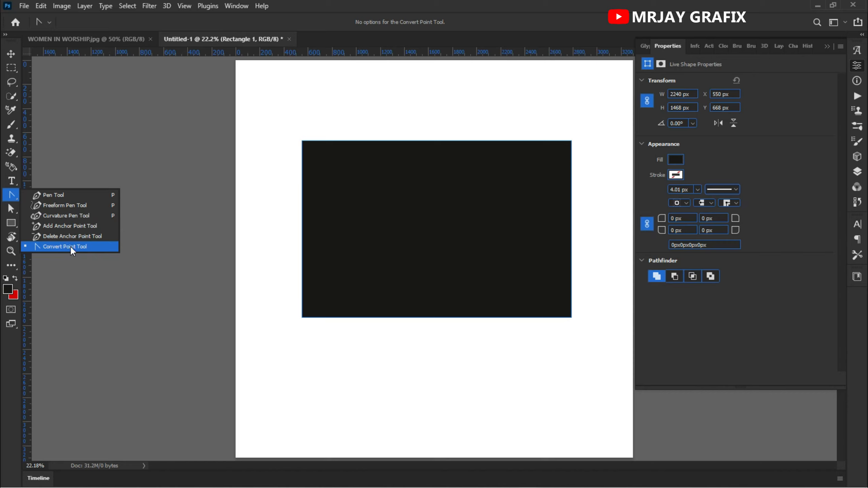
pyautogui.moveTo(78, 253); pyautogui.dragTo(78, 252)
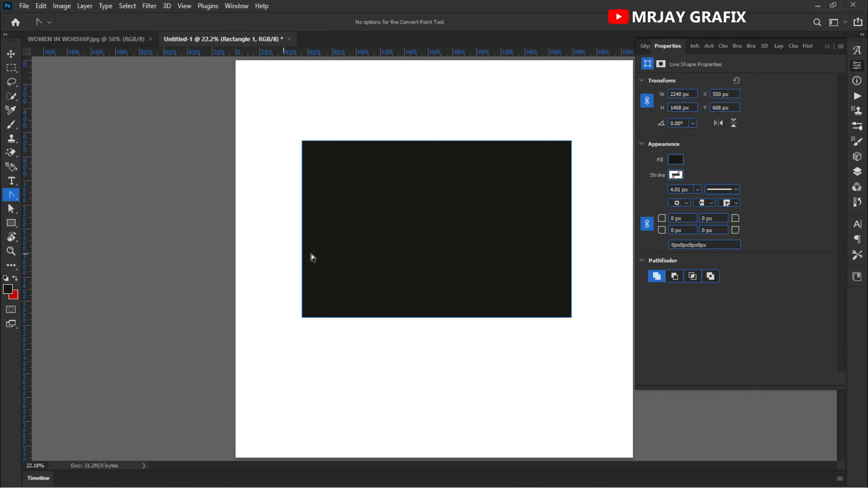
pyautogui.click(450, 142)
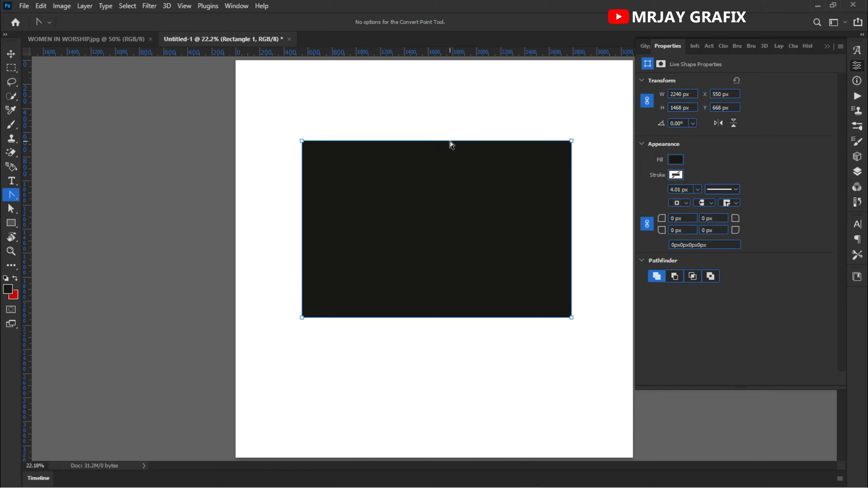
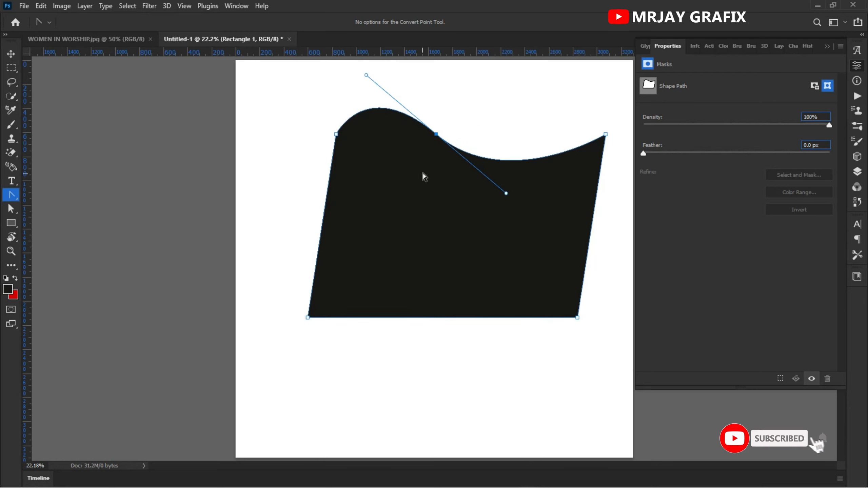
# Step: Deepen the wave in the black shape's upper edge by lengthening the direction handles of its middle anchor point
pyautogui.moveTo(366, 76); pyautogui.dragTo(469, 170)
pyautogui.click(285, 136)
pyautogui.moveTo(437, 134); pyautogui.dragTo(524, 231)
pyautogui.click(310, 171)
pyautogui.moveTo(443, 112); pyautogui.dragTo(503, 227)
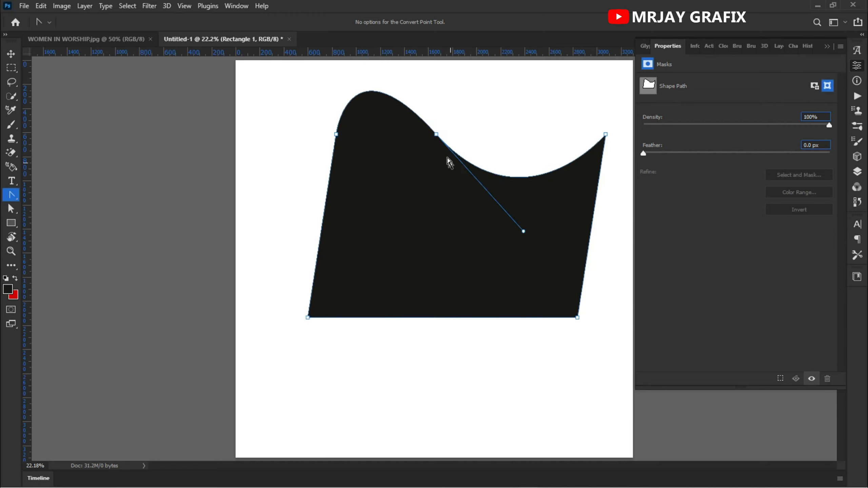
# Step: Shift the middle anchor point of the upper edge slightly upward
pyautogui.click(501, 160)
pyautogui.click(506, 175)
pyautogui.click(468, 163)
pyautogui.moveTo(470, 166); pyautogui.dragTo(472, 149)
pyautogui.click(457, 243)
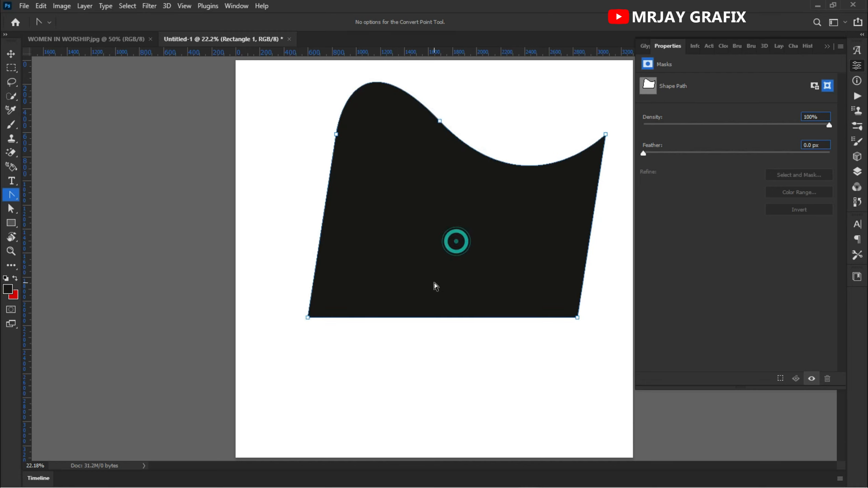
# Step: Add an anchor point near the middle of the shape's straight lower edge, and deselect the shape
pyautogui.rightClick(426, 319)
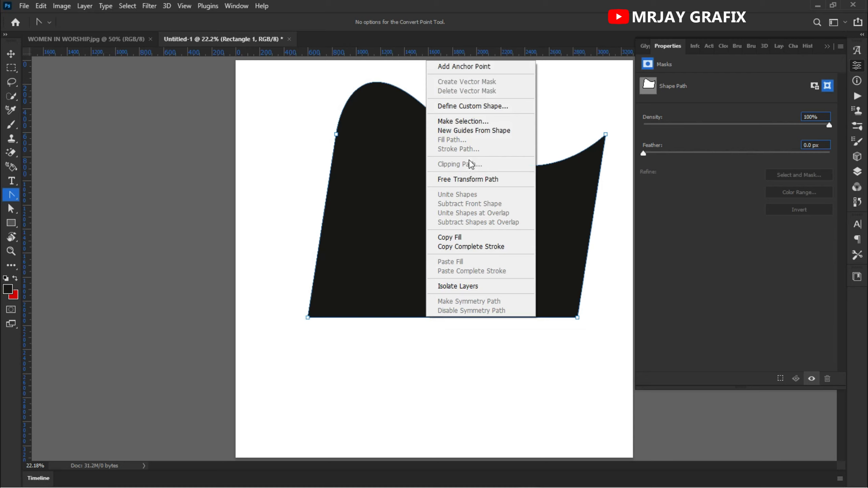
pyautogui.click(409, 324)
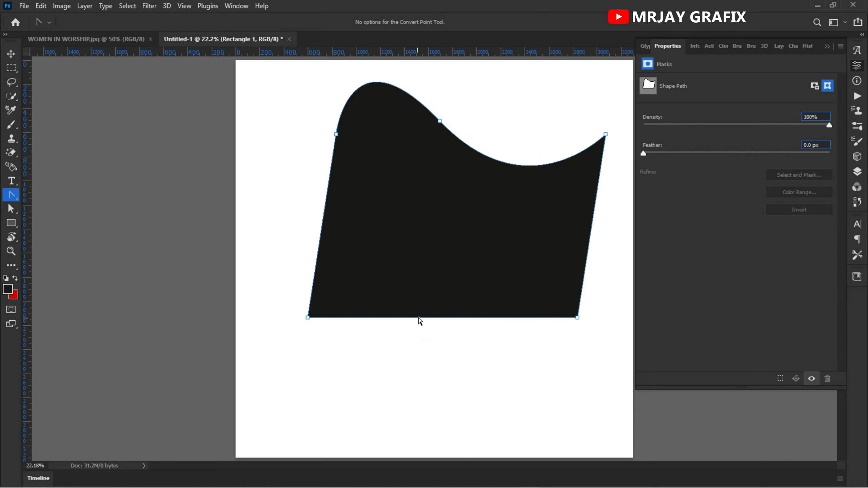
pyautogui.rightClick(419, 318)
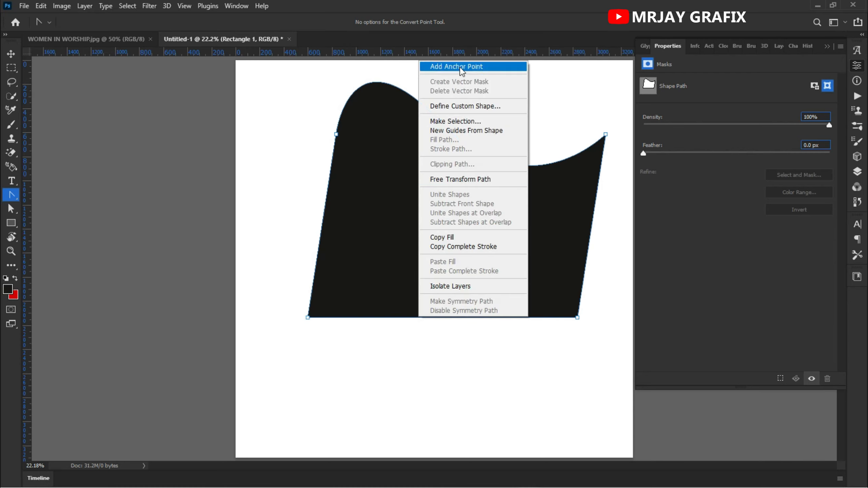
pyautogui.click(443, 65)
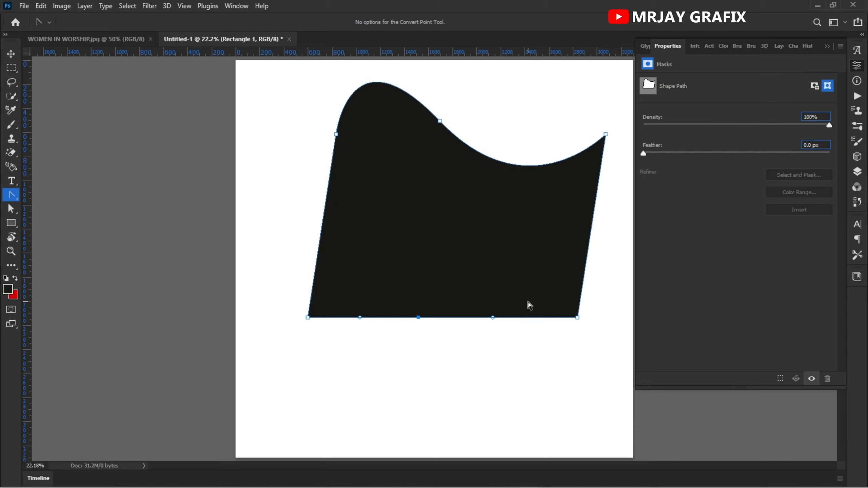
pyautogui.rightClick(465, 257)
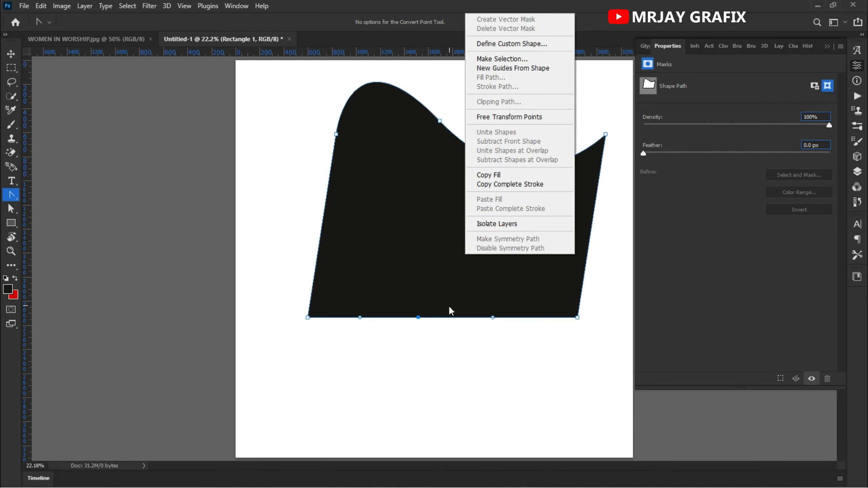
pyautogui.click(447, 372)
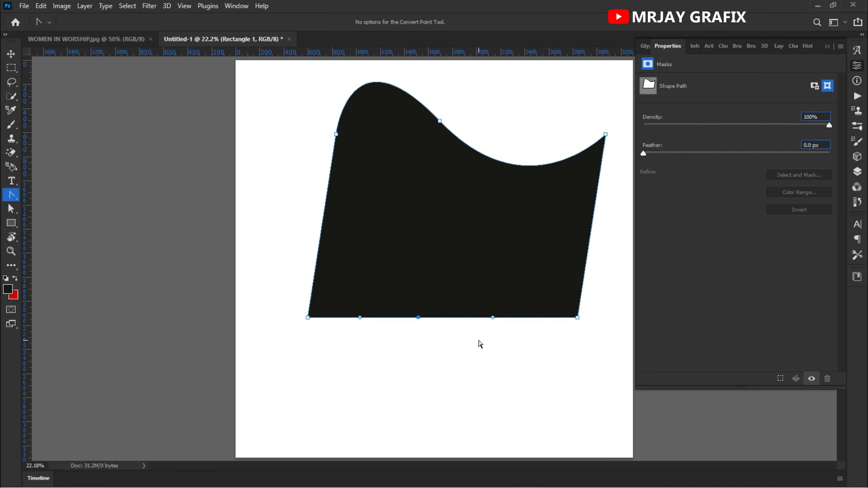
pyautogui.rightClick(459, 257)
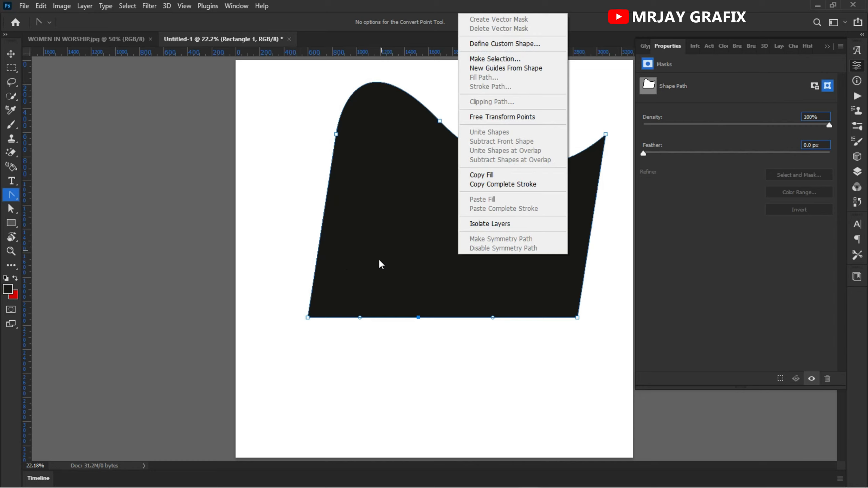
pyautogui.click(389, 342)
pyautogui.click(436, 339)
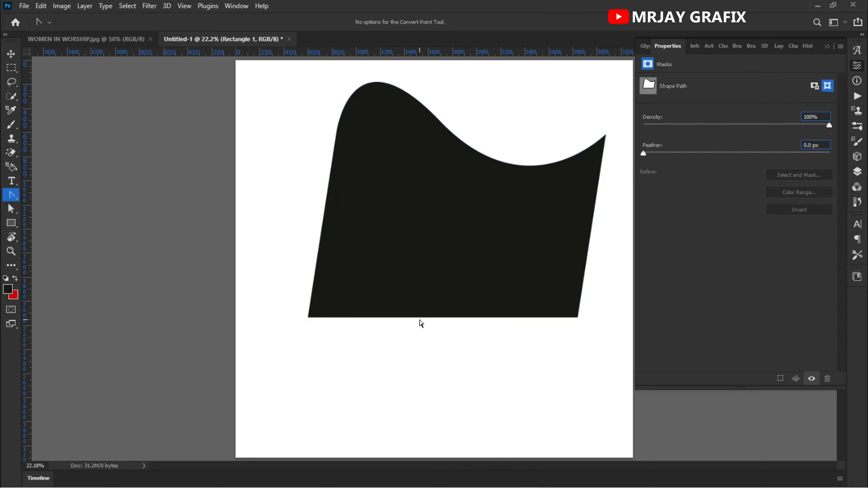
# Step: Curve the lower edge into a wave matching the upper edge by pulling direction handles out of its new middle anchor point
pyautogui.click(422, 318)
pyautogui.moveTo(375, 296); pyautogui.dragTo(403, 340)
pyautogui.moveTo(401, 310); pyautogui.dragTo(451, 345)
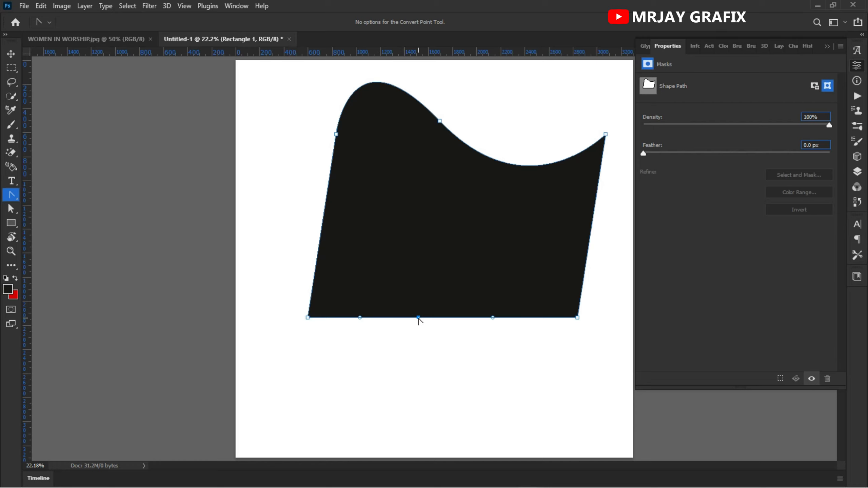
pyautogui.moveTo(419, 318); pyautogui.dragTo(368, 194)
pyautogui.click(311, 373)
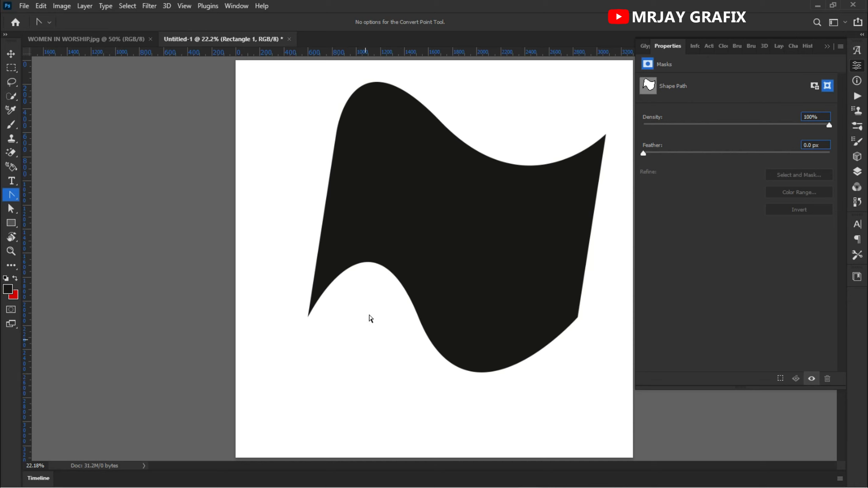
# Step: Readjust the direction handles of the upper edge's middle anchor point to make its wave steeper, and deselect the shape
pyautogui.moveTo(397, 74); pyautogui.dragTo(501, 200)
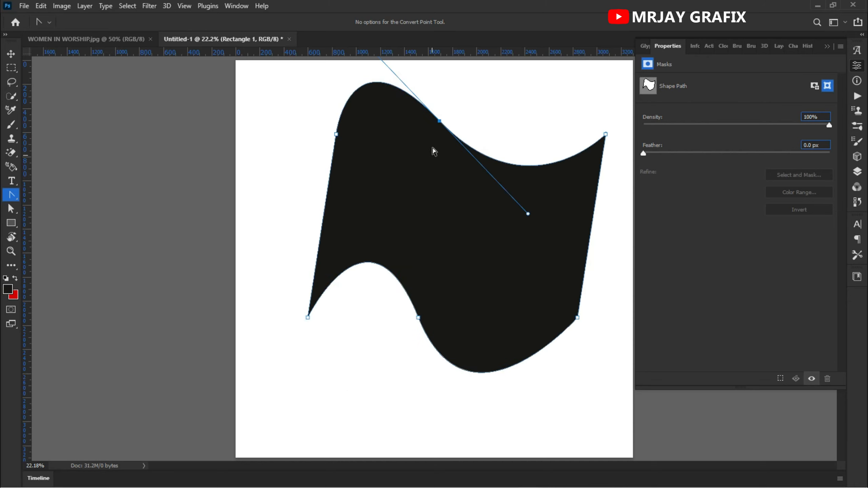
pyautogui.moveTo(440, 122); pyautogui.dragTo(526, 243)
pyautogui.click(257, 136)
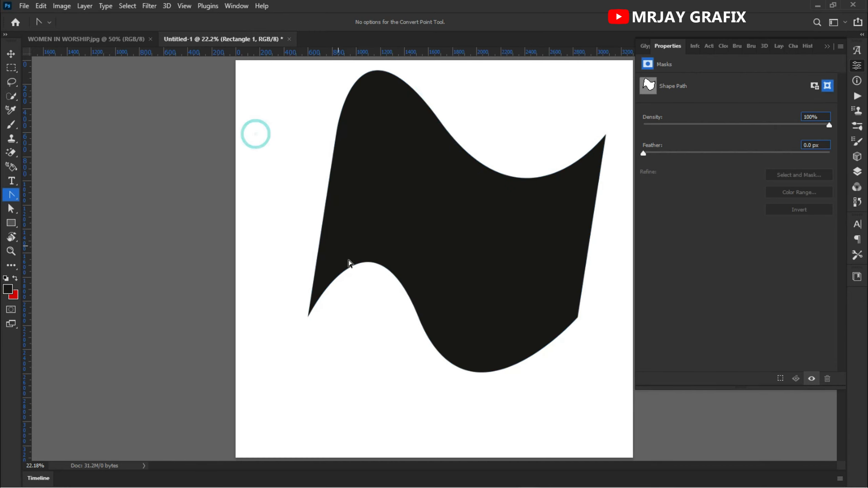
# Step: Select the wavy black shape with the Move Tool and delete it from the canvas
pyautogui.scroll(-1, 408, 272)
pyautogui.click(411, 227)
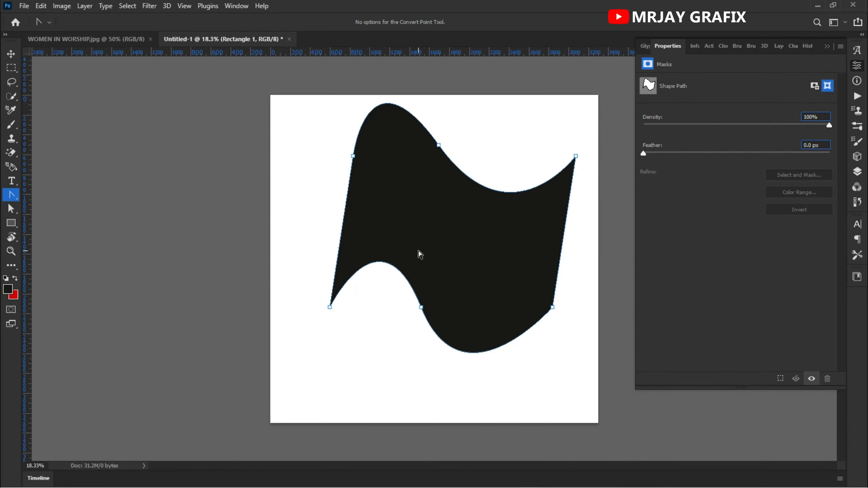
pyautogui.press('v')
pyautogui.click(412, 250)
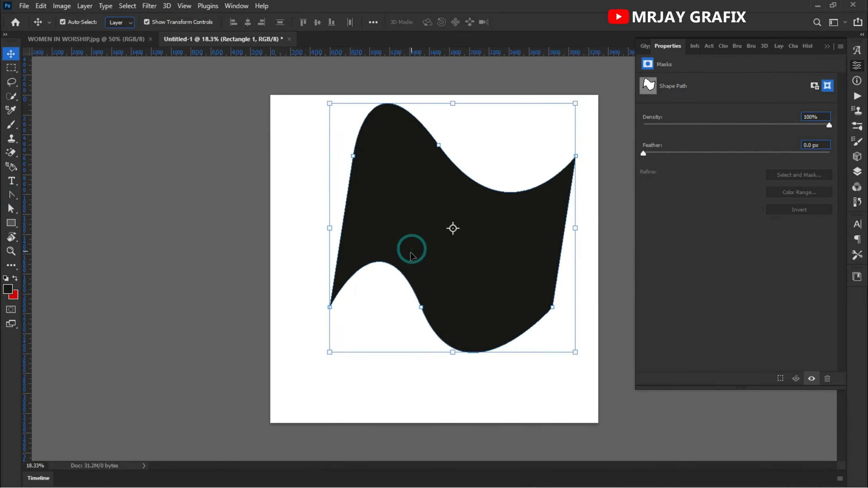
pyautogui.press('Delete')
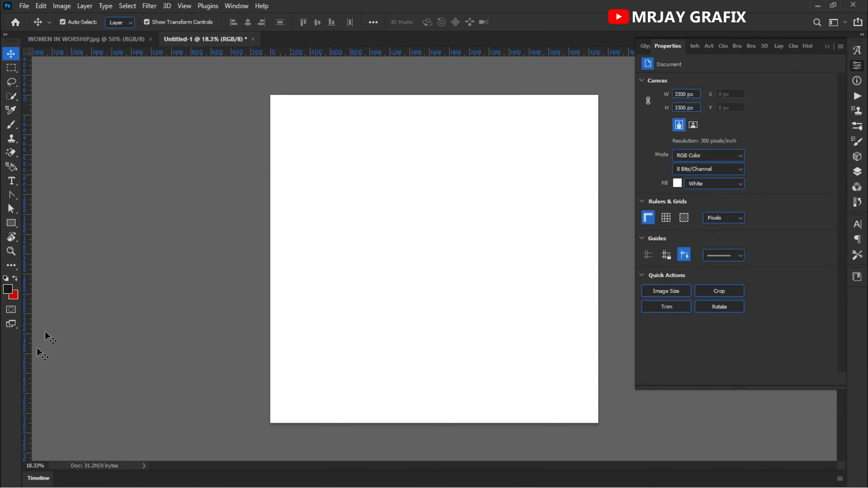
# Step: Draw a tall black rectangle about 1185 x 2199 px on the left half of the canvas with the Rectangle Tool
pyautogui.rightClick(12, 223)
pyautogui.click(55, 223)
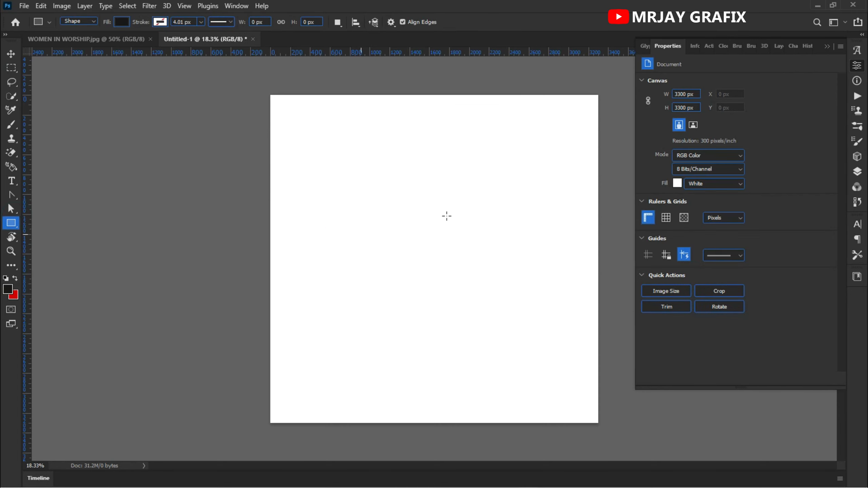
pyautogui.moveTo(308, 135); pyautogui.dragTo(426, 354)
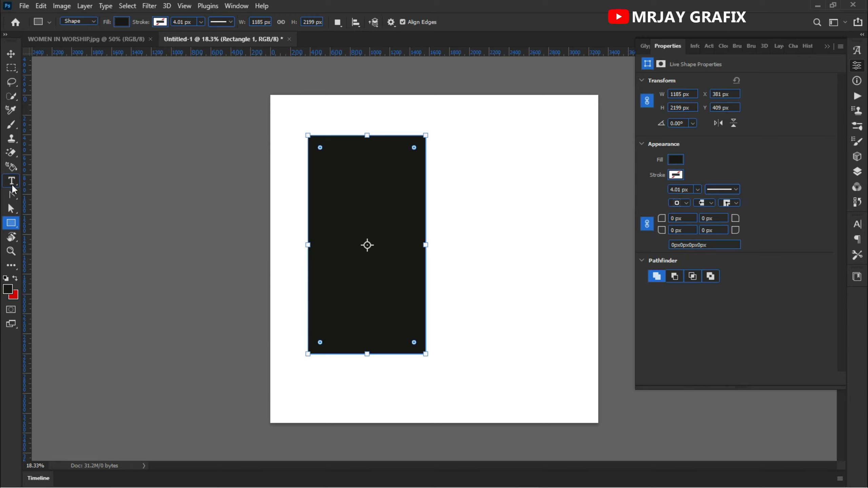
# Step: Add two anchor points to the upper part of the rectangle's left edge with the Convert Point Tool
pyautogui.click(11, 197)
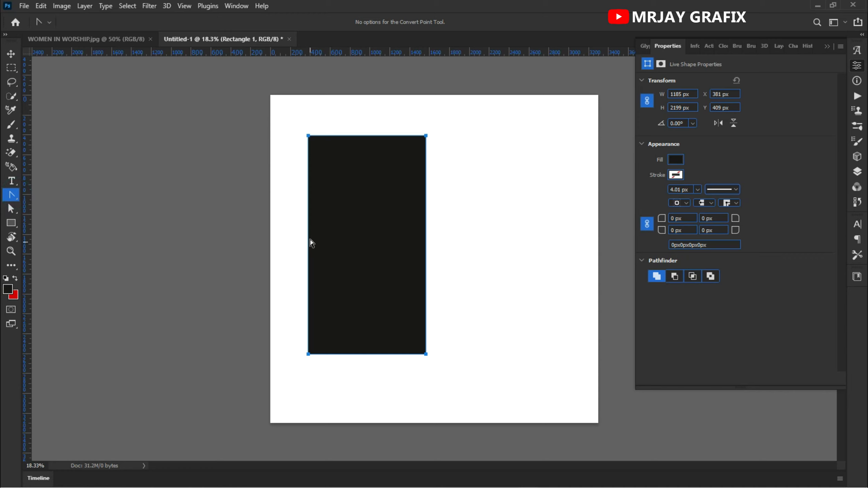
pyautogui.rightClick(309, 155)
pyautogui.click(318, 160)
pyautogui.rightClick(309, 193)
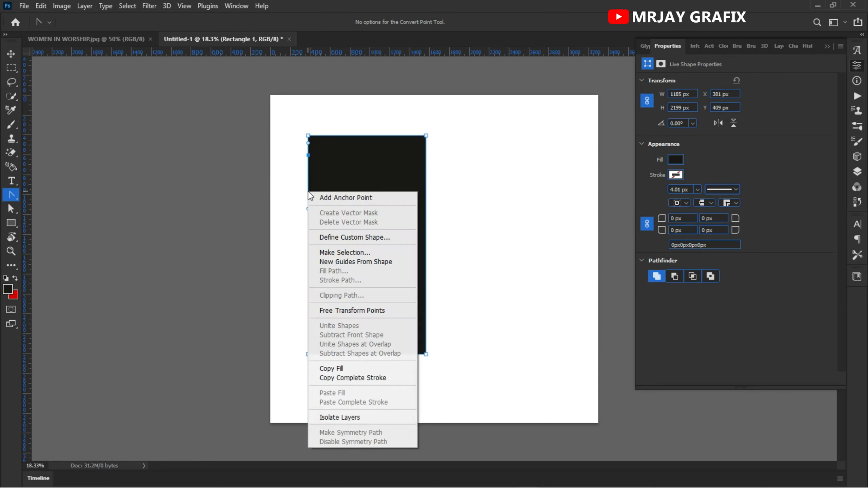
pyautogui.click(370, 195)
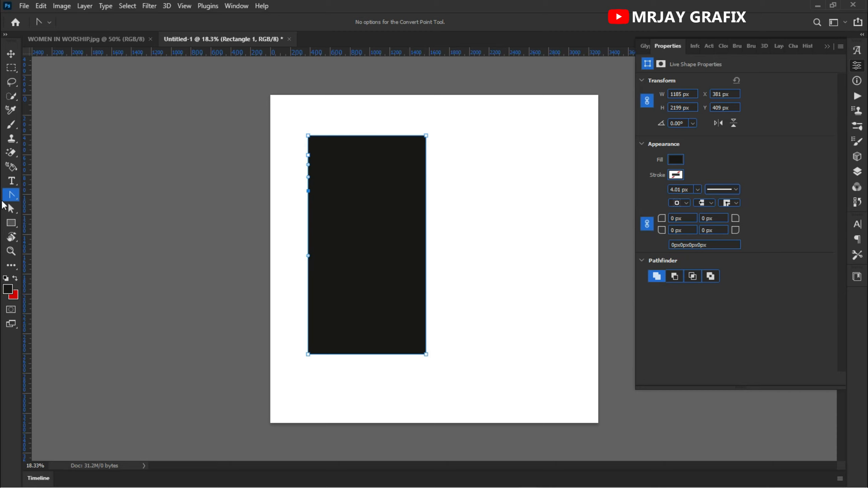
# Step: Add two more anchor points further down the rectangle's left edge with the Direct Selection Tool
pyautogui.click(12, 193)
pyautogui.click(12, 192)
pyautogui.click(11, 209)
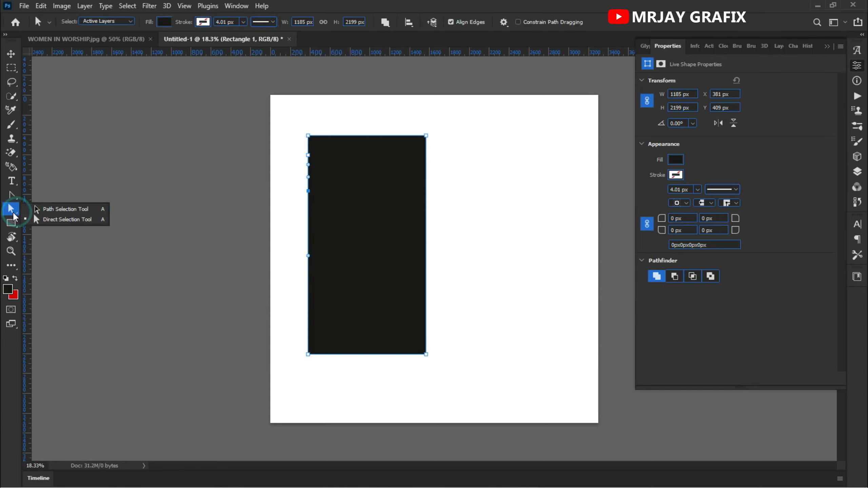
pyautogui.click(56, 221)
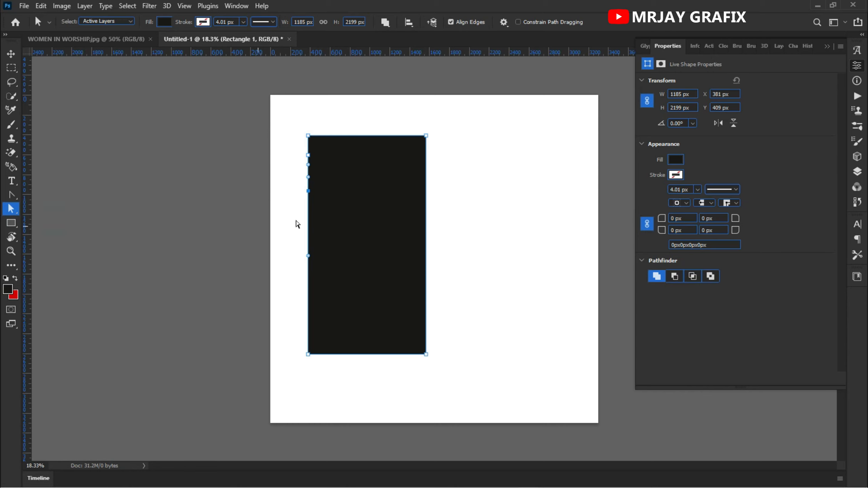
pyautogui.rightClick(309, 216)
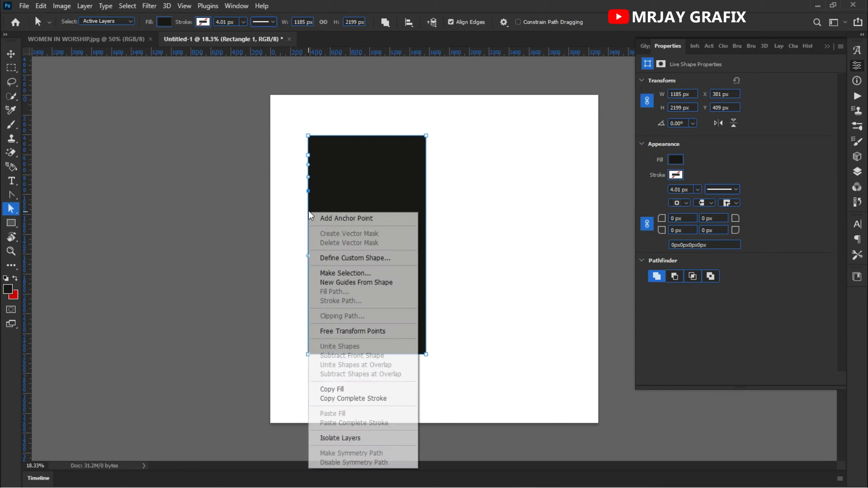
pyautogui.click(330, 218)
pyautogui.rightClick(308, 229)
pyautogui.click(324, 235)
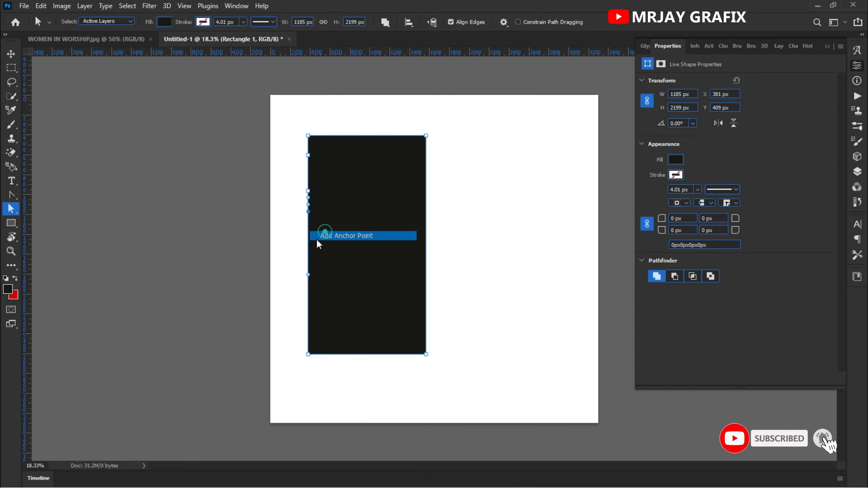
# Step: Add an anchor point to the right edge with the Path Selection Tool and move the whole rectangle to about X 746 px, Y 497 px
pyautogui.click(11, 210)
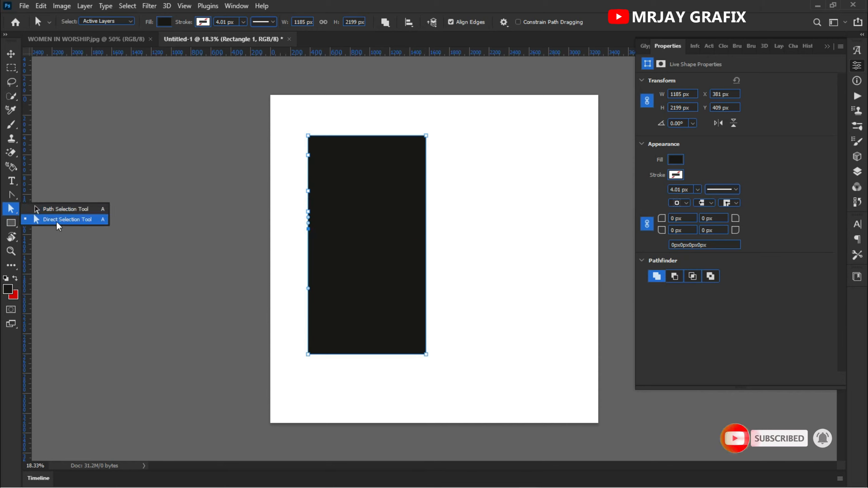
pyautogui.click(77, 219)
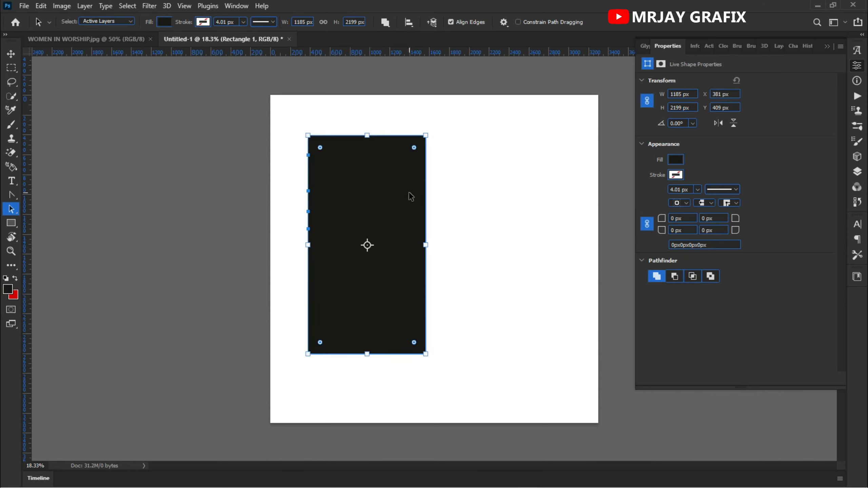
pyautogui.rightClick(427, 200)
pyautogui.click(445, 201)
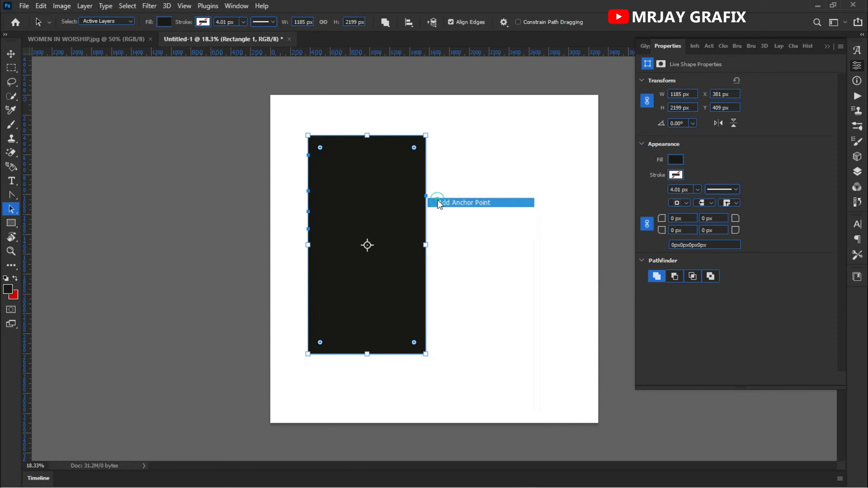
pyautogui.rightClick(14, 206)
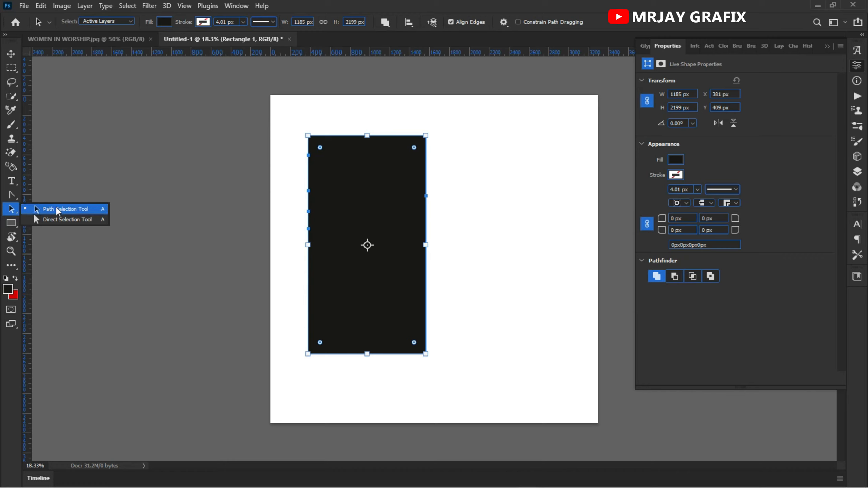
pyautogui.moveTo(327, 229); pyautogui.dragTo(380, 218)
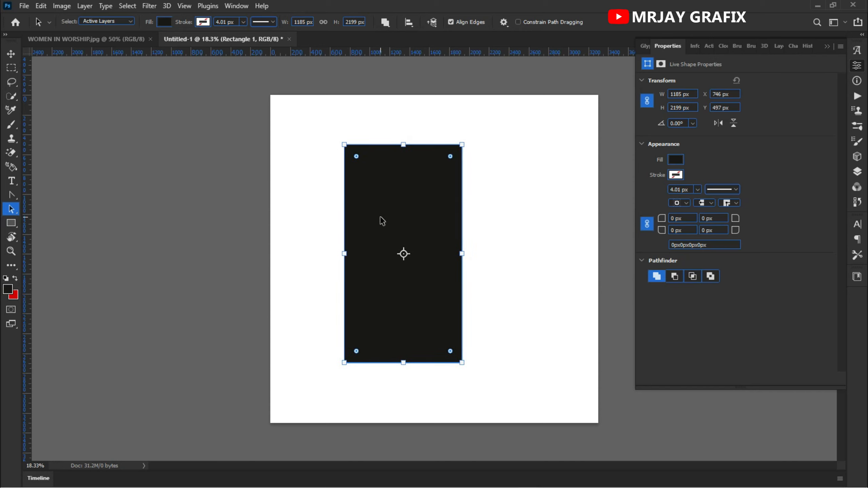
# Step: Try to move part of the rectangle's left edge inward with the Direct Selection Tool, and undo the change
pyautogui.click(12, 209)
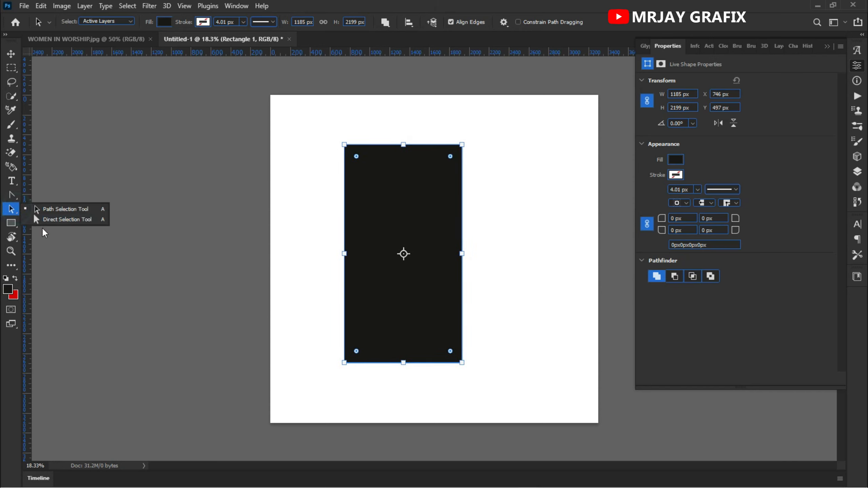
pyautogui.click(58, 223)
pyautogui.moveTo(388, 255); pyautogui.dragTo(353, 237)
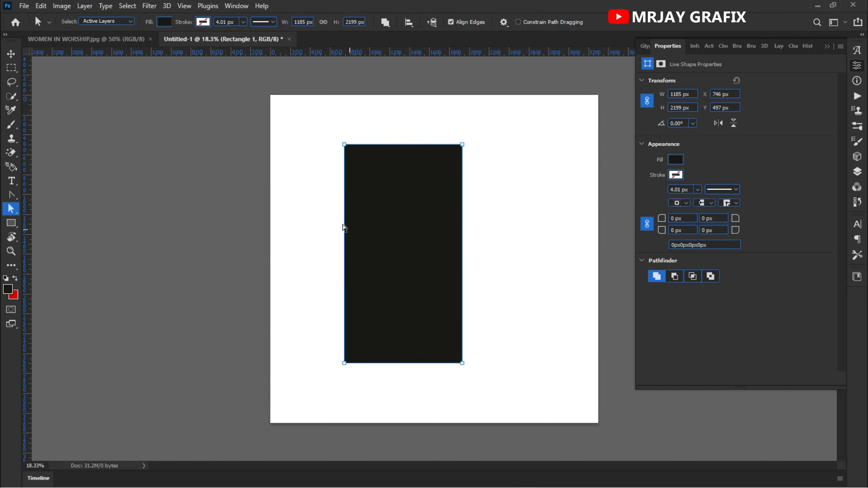
pyautogui.click(378, 210)
pyautogui.moveTo(343, 182); pyautogui.dragTo(374, 214)
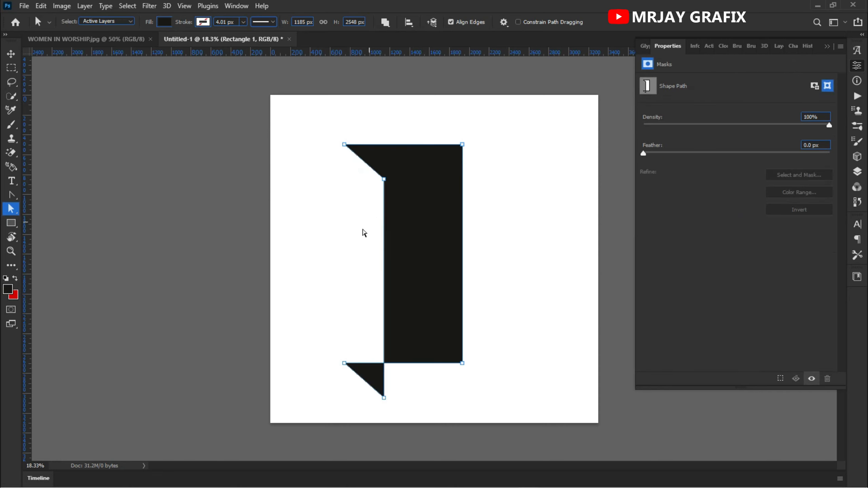
pyautogui.hotkey('ctrl', 'z')
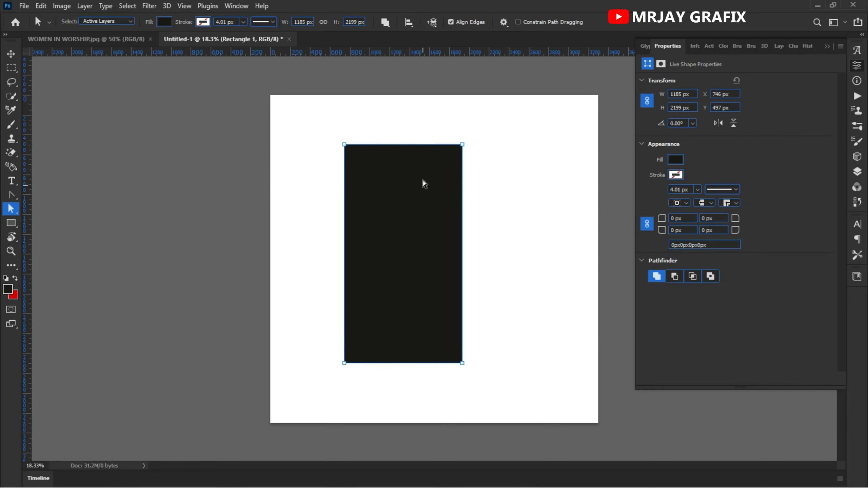
# Step: Add an anchor point on the rectangle's left edge and pull it outward into a bulge, making the shape about 1567 px wide
pyautogui.moveTo(338, 174); pyautogui.dragTo(341, 192)
pyautogui.rightClick(348, 188)
pyautogui.click(351, 190)
pyautogui.moveTo(344, 187); pyautogui.dragTo(306, 247)
pyautogui.click(292, 285)
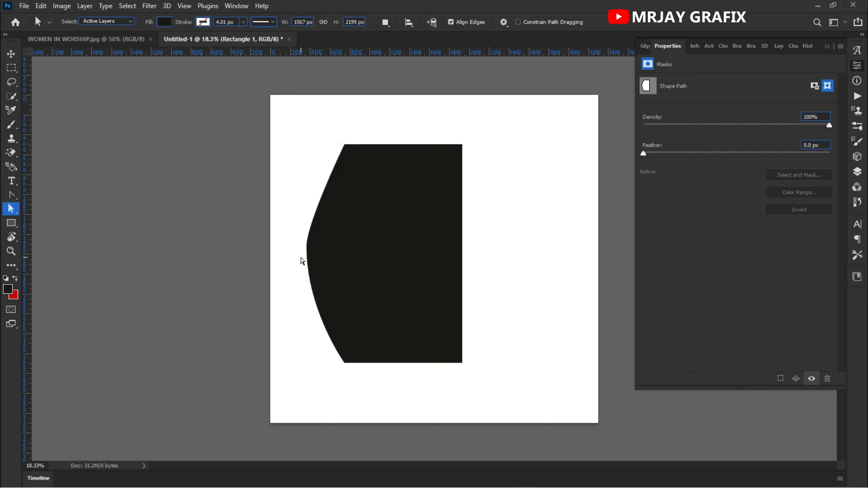
# Step: Tilt the left-edge anchor's curve handle to bend the left side into an S-curve, making the shape about 1552 px wide
pyautogui.click(307, 247)
pyautogui.moveTo(307, 249); pyautogui.dragTo(277, 198)
pyautogui.click(289, 303)
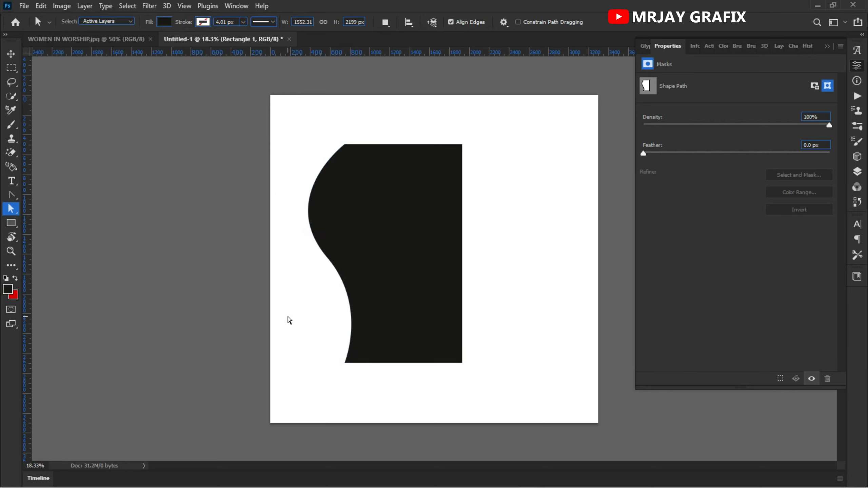
# Step: Add an anchor point partway down the shape's straight right edge with the Direct Selection Tool
pyautogui.moveTo(11, 209); pyautogui.dragTo(41, 224)
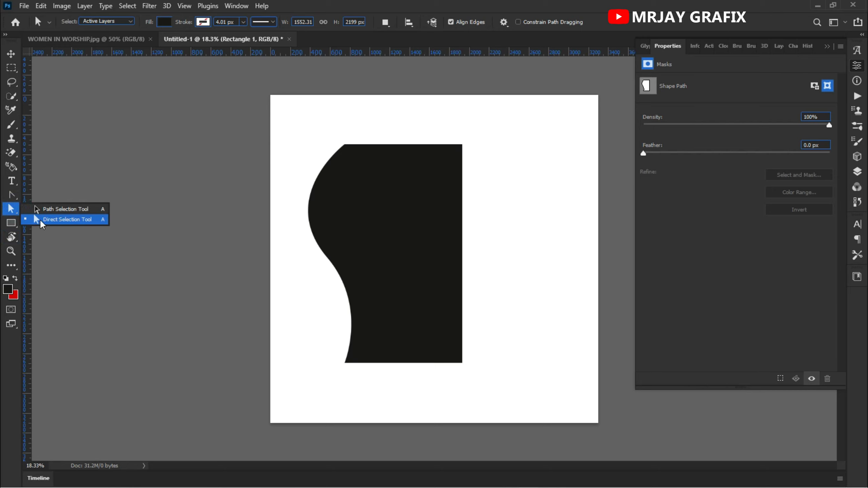
pyautogui.click(71, 223)
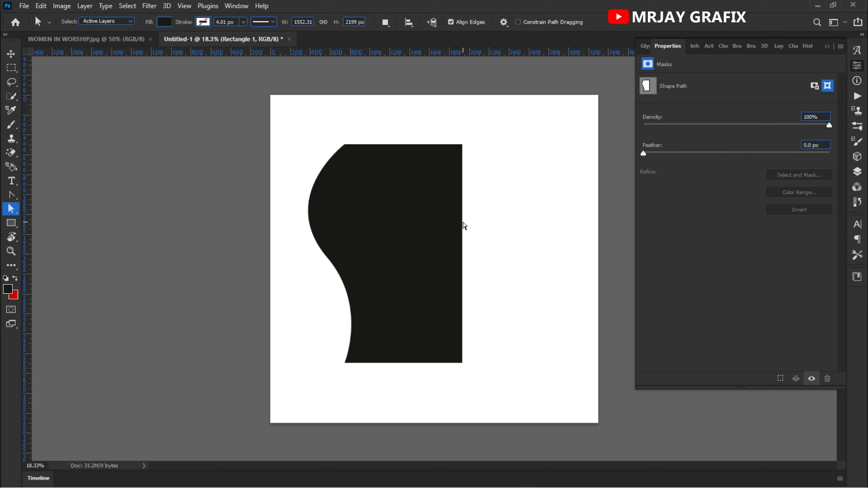
pyautogui.rightClick(464, 226)
pyautogui.click(453, 206)
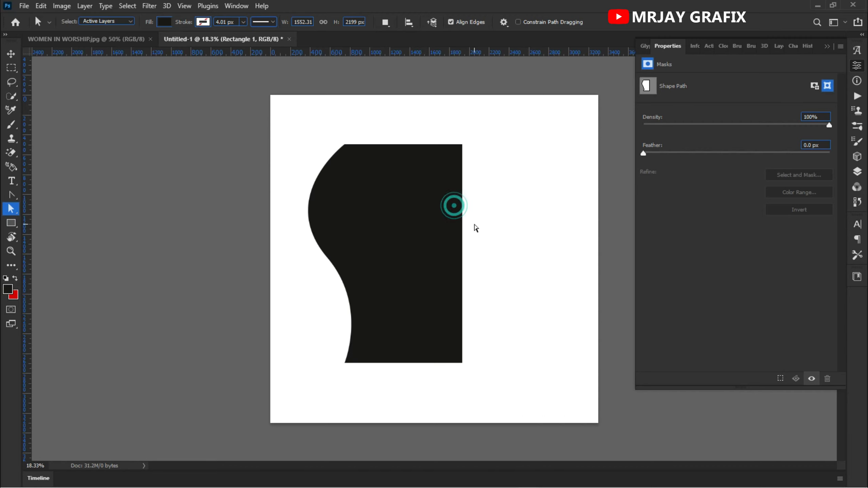
pyautogui.click(439, 214)
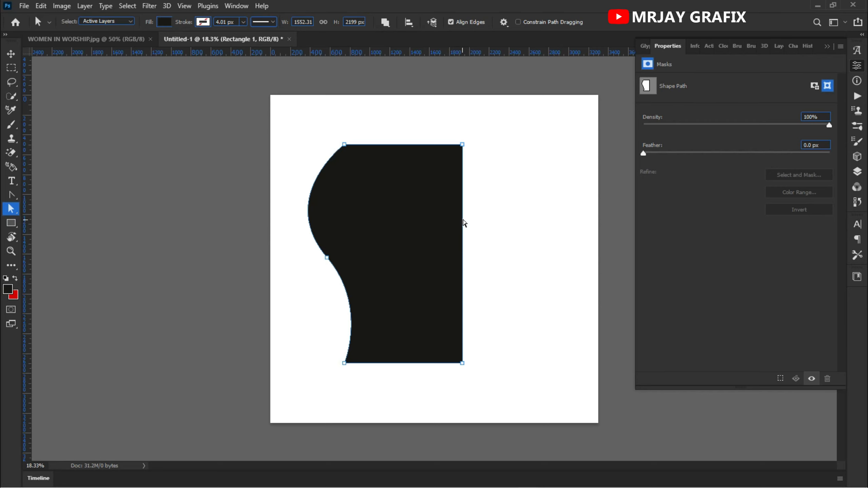
pyautogui.scroll(5, 464, 224)
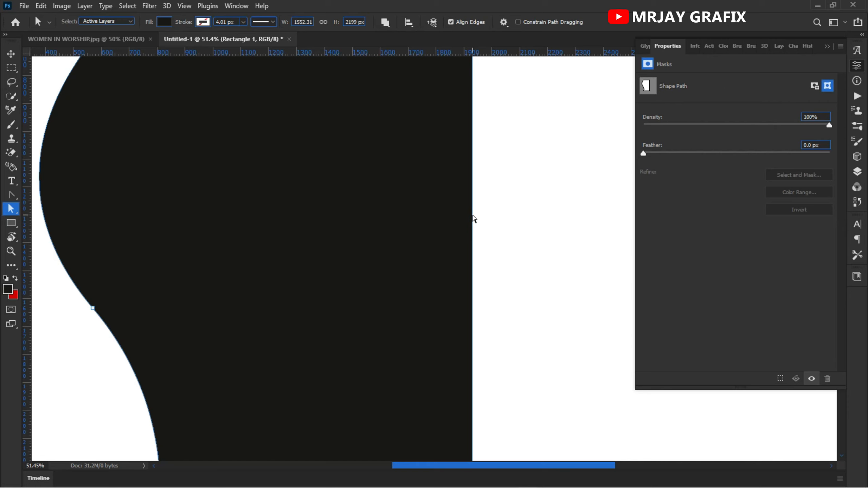
pyautogui.rightClick(474, 219)
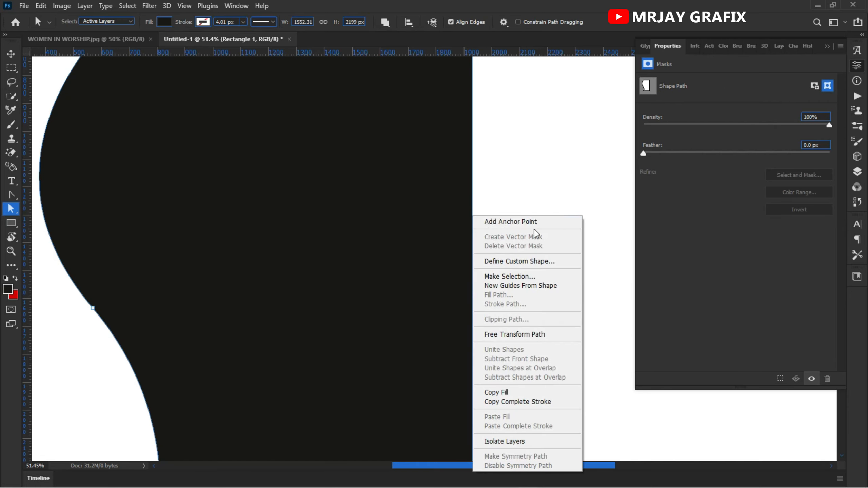
pyautogui.click(528, 222)
pyautogui.scroll(-4, 526, 238)
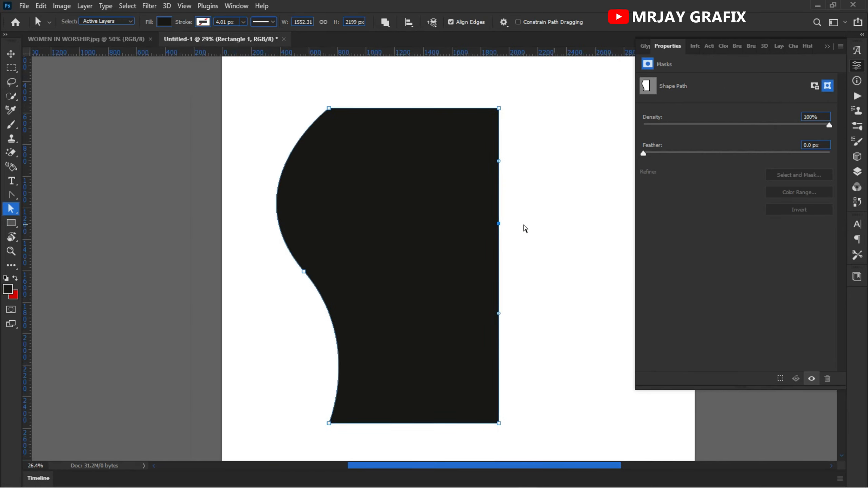
# Step: Pull the right edge's anchor point outward and adjust its handles into a wave, making the shape about 2213 px wide
pyautogui.click(500, 225)
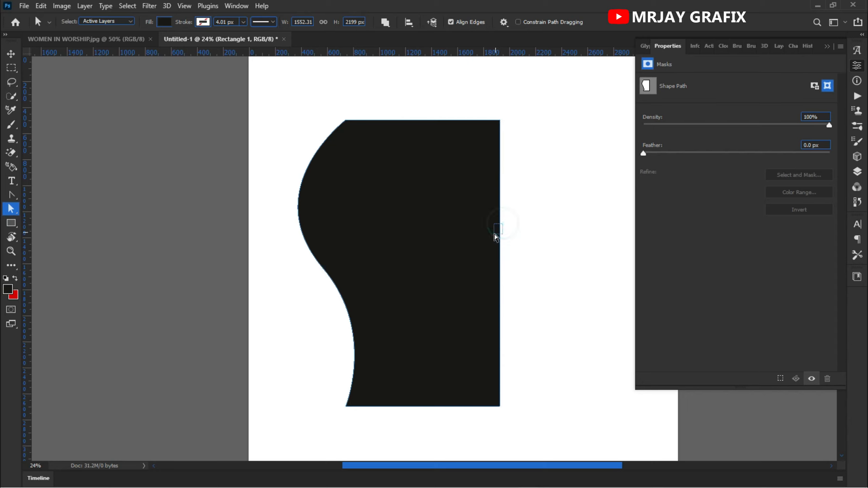
pyautogui.moveTo(500, 229); pyautogui.dragTo(563, 243)
pyautogui.moveTo(564, 183); pyautogui.dragTo(731, 258)
pyautogui.moveTo(480, 229); pyautogui.dragTo(456, 205)
pyautogui.click(462, 260)
pyautogui.click(212, 226)
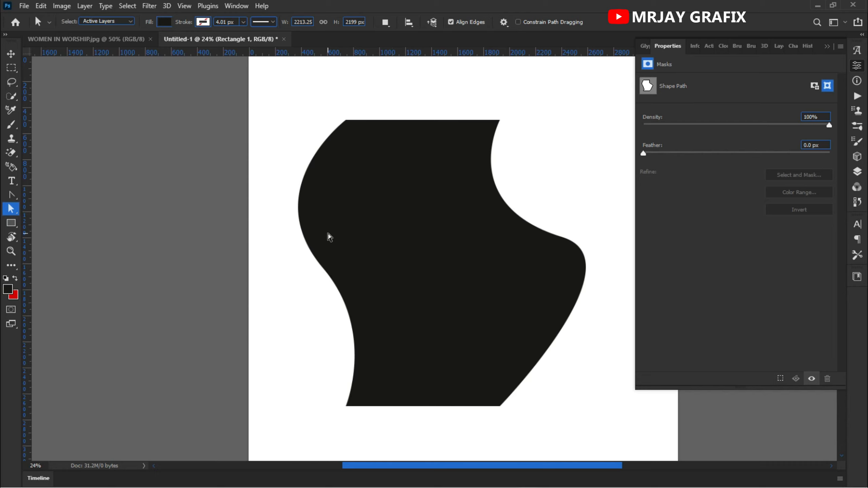
# Step: Undo the curve edits on both sides, back to the straight-edged rectangle, and deselect its path
pyautogui.hotkey('ctrl', 'z')
pyautogui.hotkey('ctrl', 'z')
pyautogui.hotkey('ctrl', 'z')
pyautogui.hotkey('ctrl', 'z')
pyautogui.hotkey('ctrl', 'z')
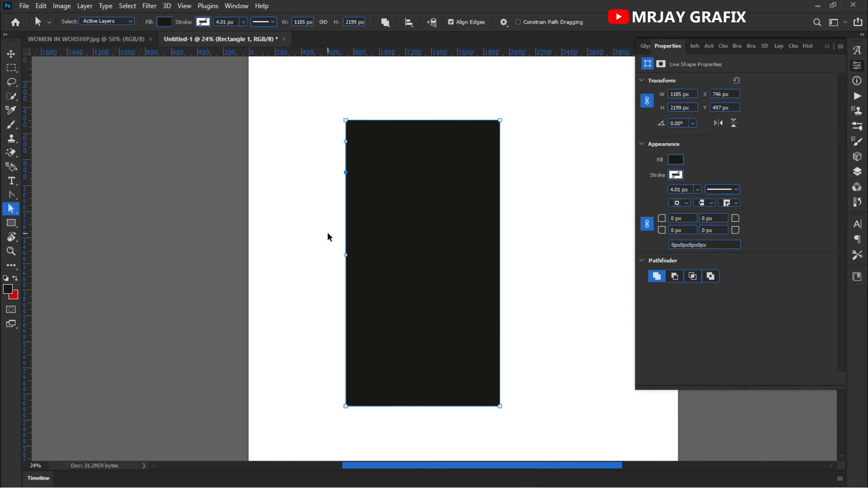
pyautogui.click(335, 176)
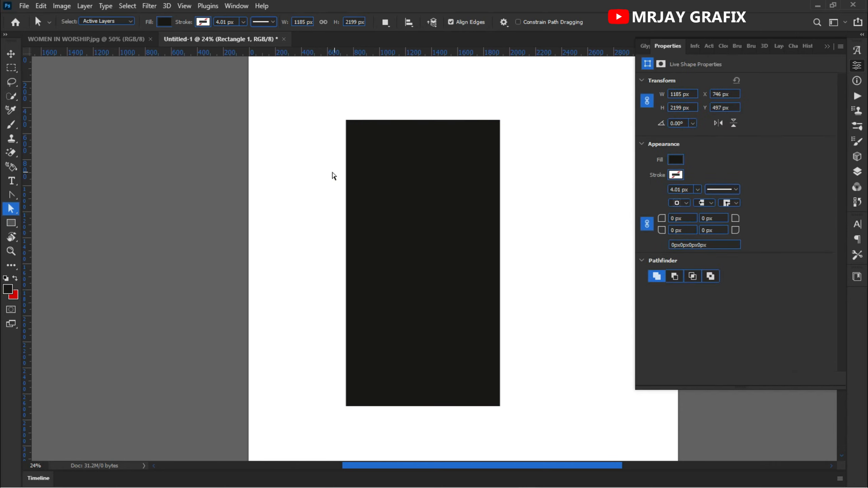
# Step: Move the rectangle with the Move Tool to about X 1915 px, Y 353 px and deselect it
pyautogui.click(10, 54)
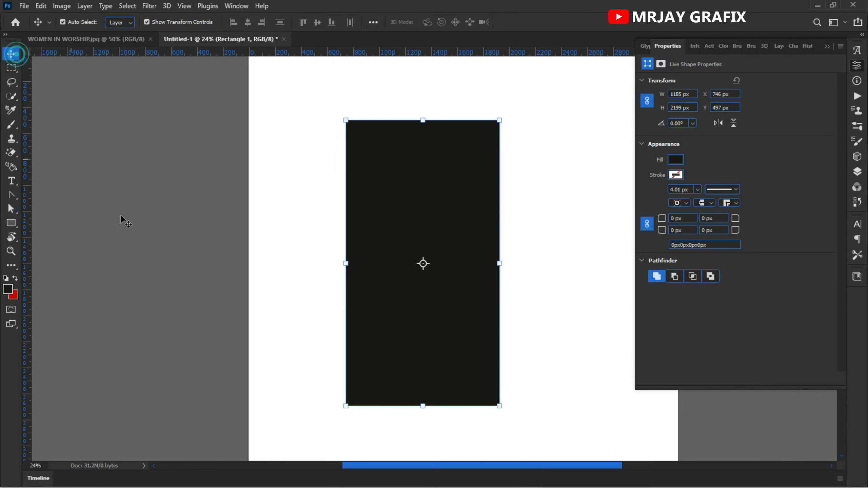
pyautogui.click(151, 247)
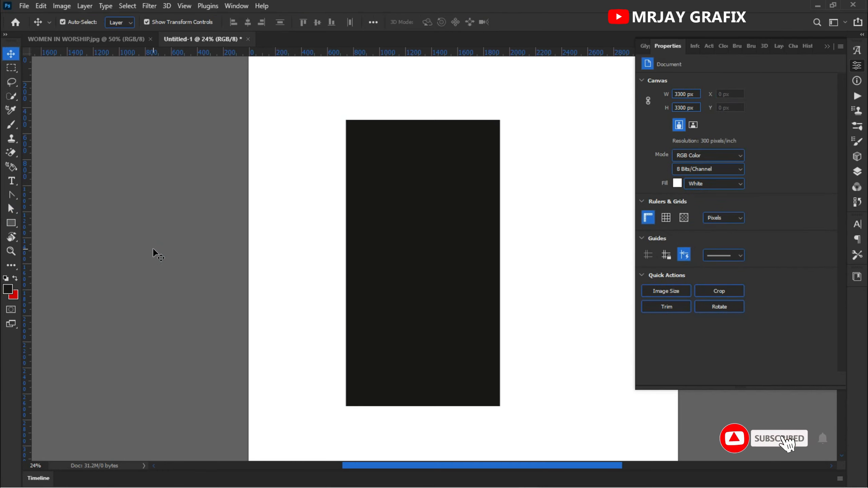
pyautogui.hotkey('ctrl', '0')
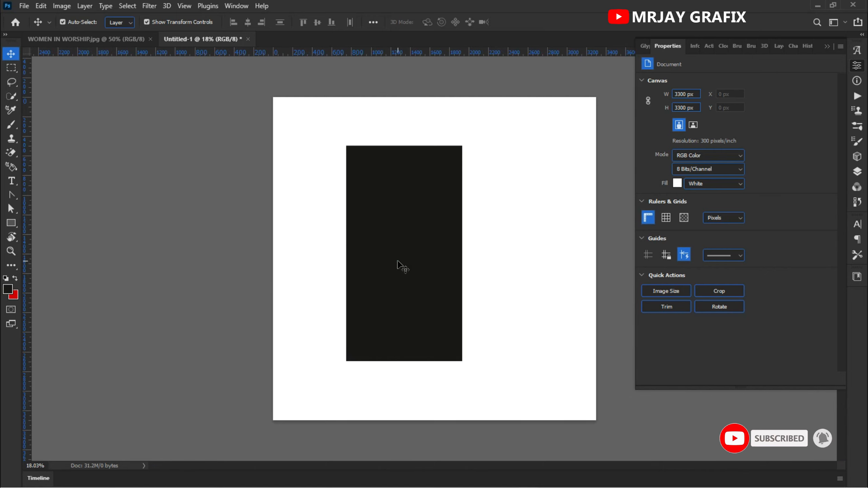
pyautogui.click(385, 264)
pyautogui.click(404, 253)
pyautogui.press('Return')
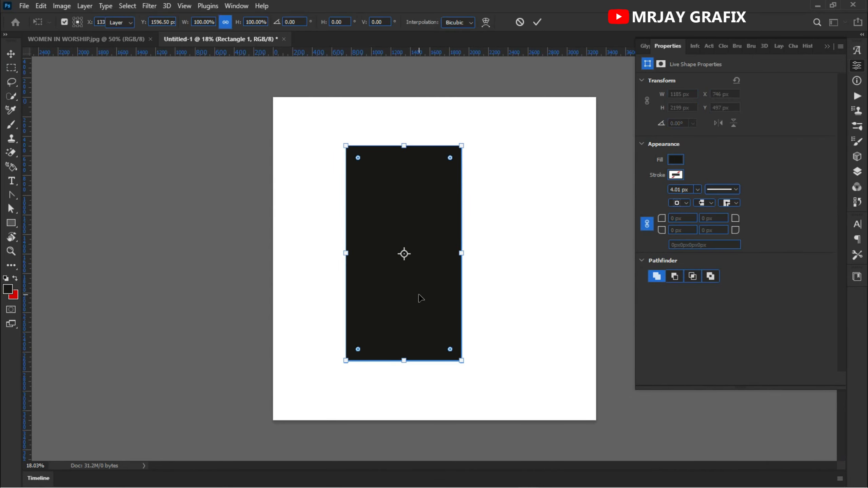
pyautogui.click(298, 180)
pyautogui.click(446, 262)
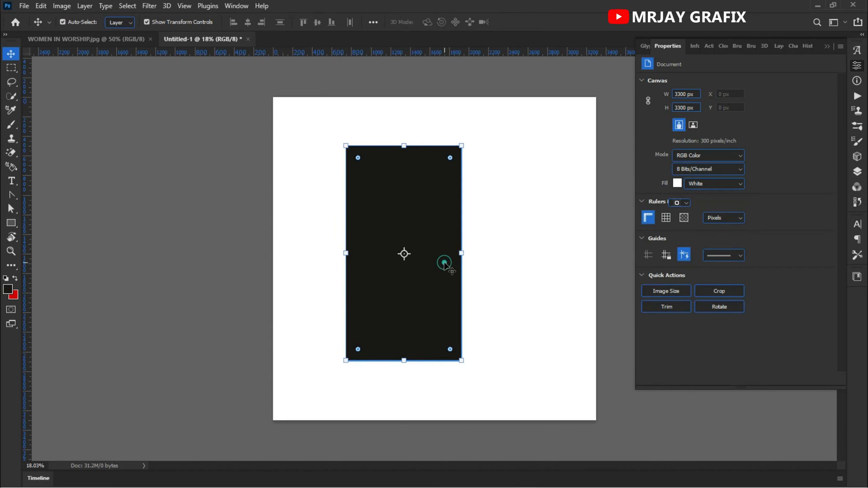
pyautogui.moveTo(416, 290); pyautogui.dragTo(538, 278)
pyautogui.click(96, 247)
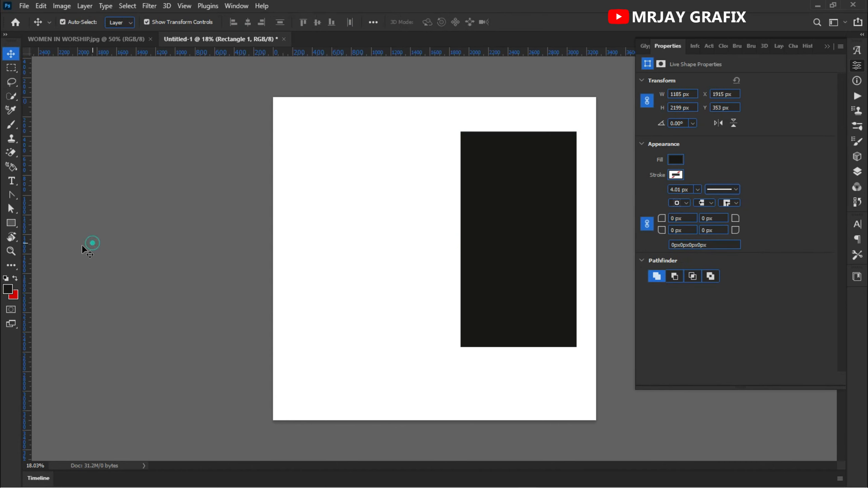
# Step: Draw a second rectangle about 926 × 1269 px on the empty area beside the first one
pyautogui.click(11, 223)
pyautogui.moveTo(332, 139); pyautogui.dragTo(423, 263)
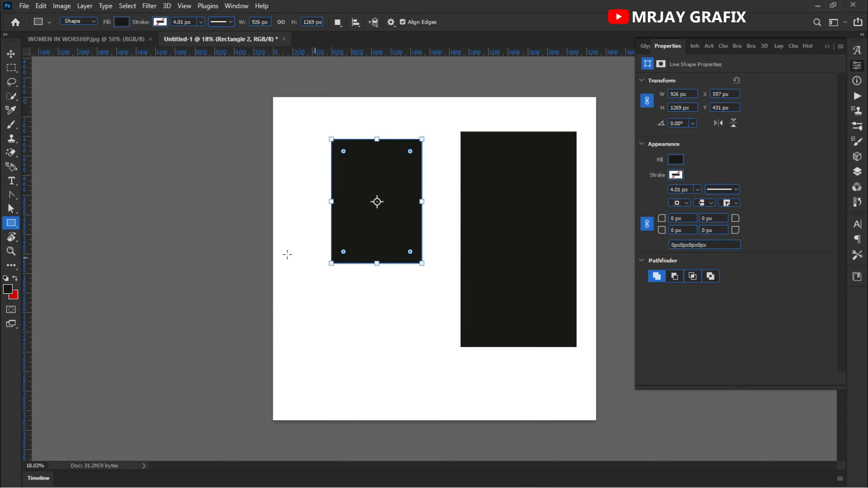
# Step: Delete both black rectangles from the canvas
pyautogui.click(11, 53)
pyautogui.click(526, 155)
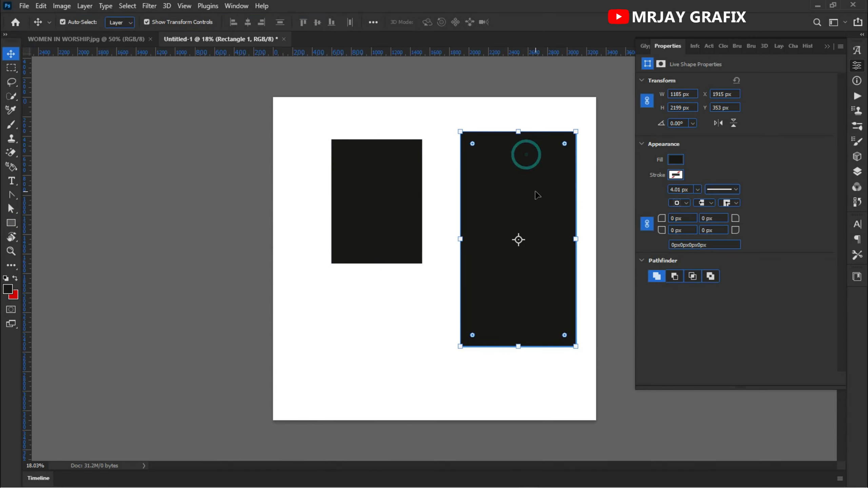
pyautogui.press('Delete')
pyautogui.click(346, 243)
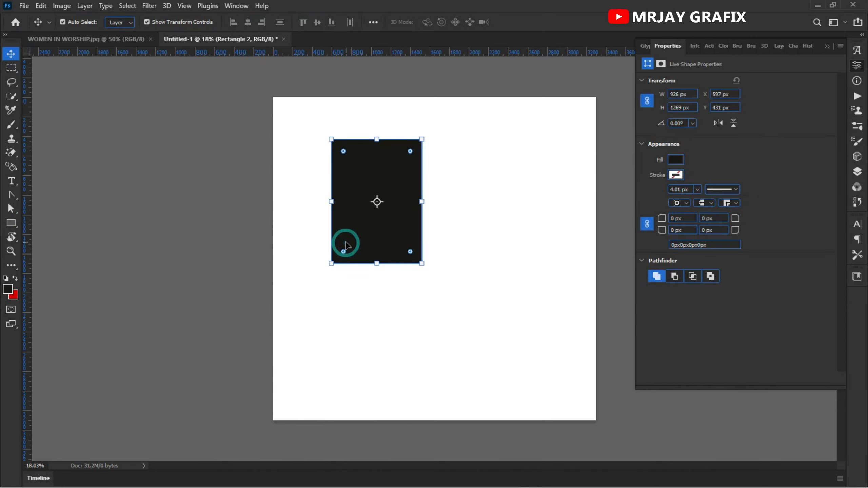
pyautogui.press('Delete')
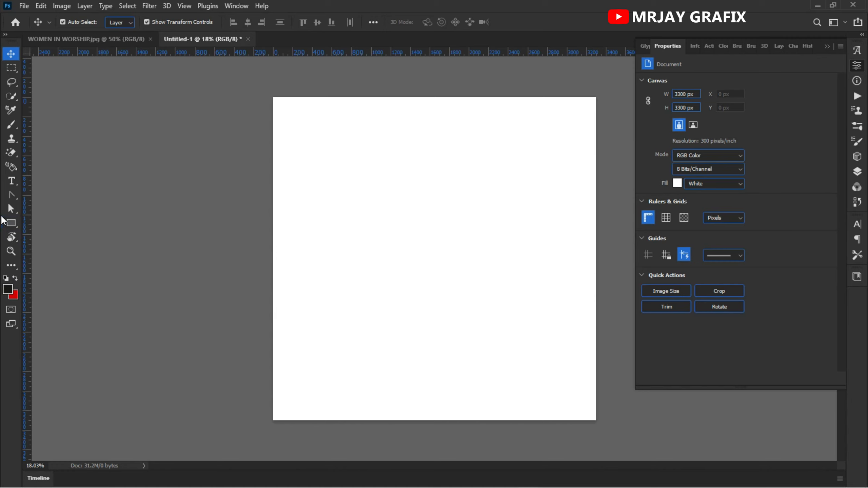
# Step: Draw a rectangle about 3379 × 2066 px covering the upper part of the canvas and slightly overlapping its edges
pyautogui.click(11, 222)
pyautogui.rightClick(11, 223)
pyautogui.click(51, 224)
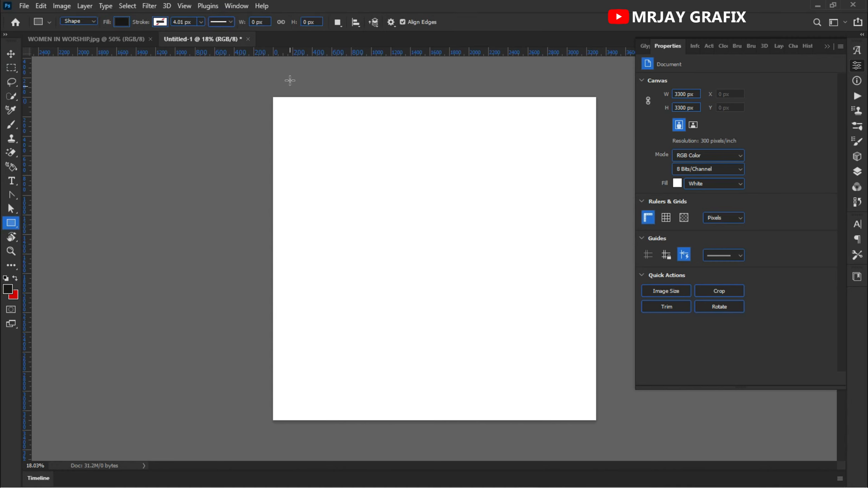
pyautogui.moveTo(269, 95); pyautogui.dragTo(599, 296)
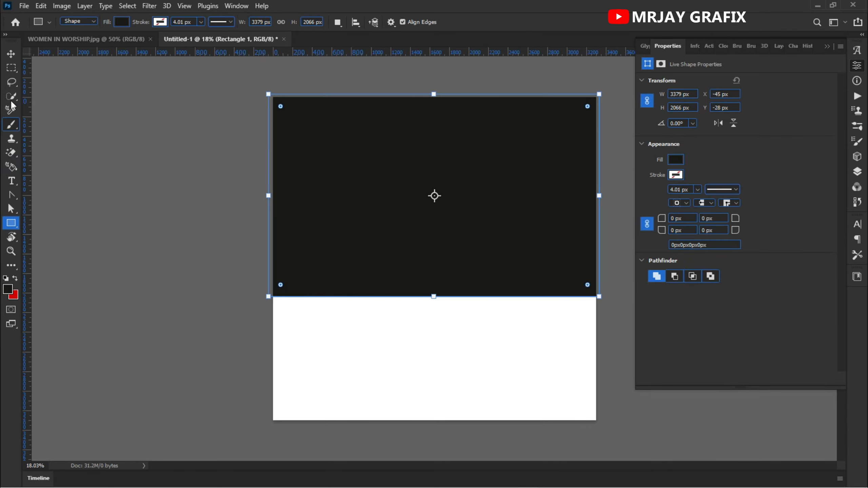
pyautogui.click(12, 53)
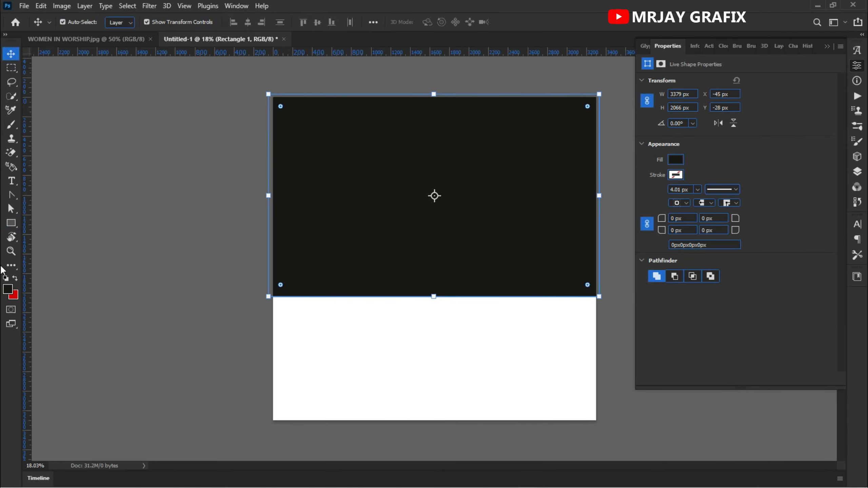
# Step: Add an anchor point at the middle of the rectangle's bottom edge with the Convert Point Tool
pyautogui.click(10, 196)
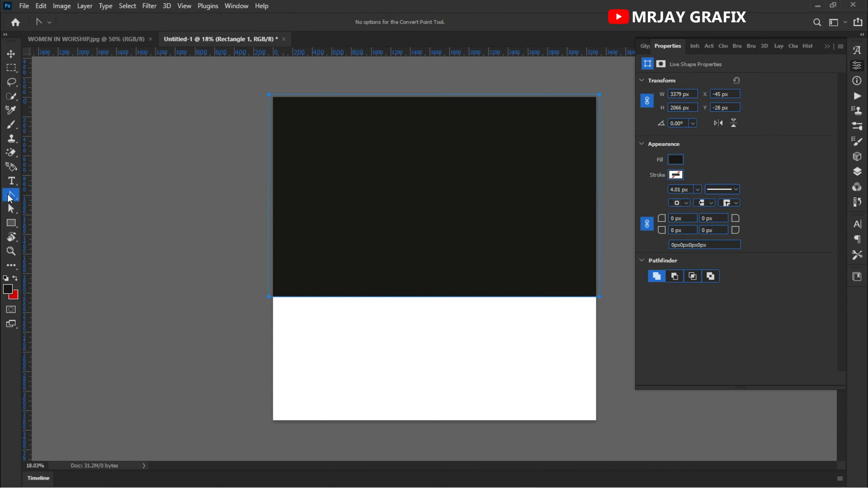
pyautogui.rightClick(9, 196)
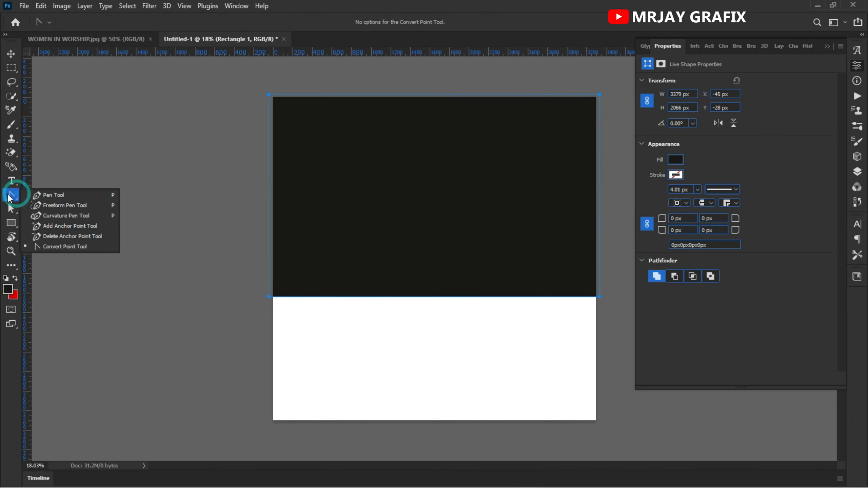
pyautogui.click(72, 247)
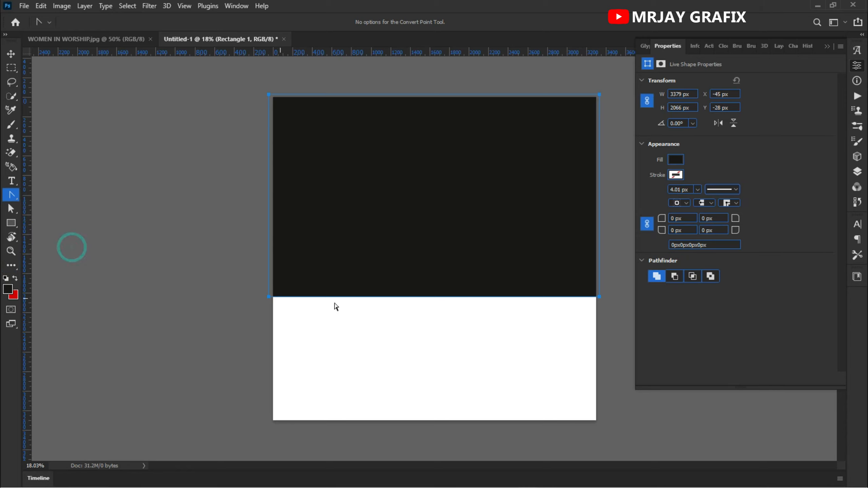
pyautogui.rightClick(430, 301)
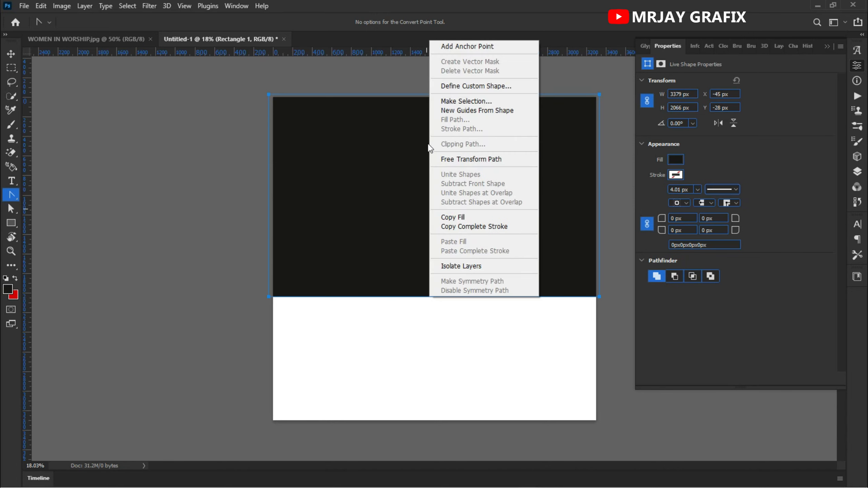
pyautogui.click(467, 47)
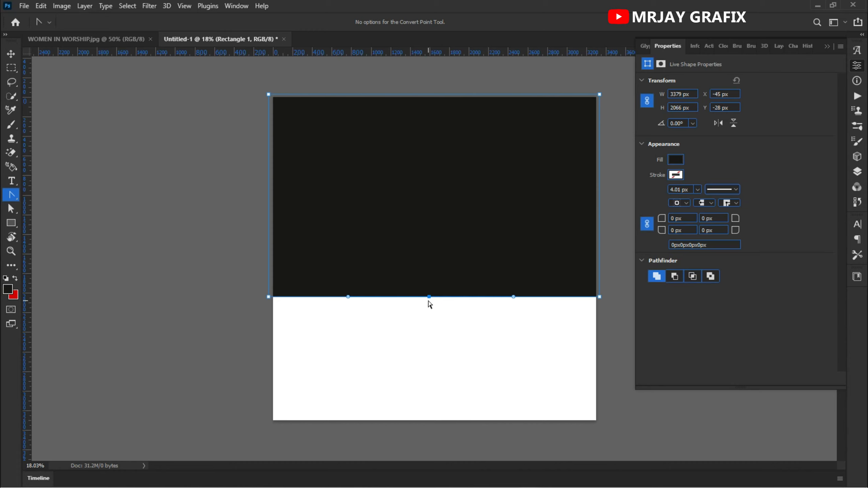
# Step: Pull curve handles diagonally out of the bottom edge's middle anchor to form a smooth wave, and deselect the shape
pyautogui.moveTo(429, 296); pyautogui.dragTo(361, 367)
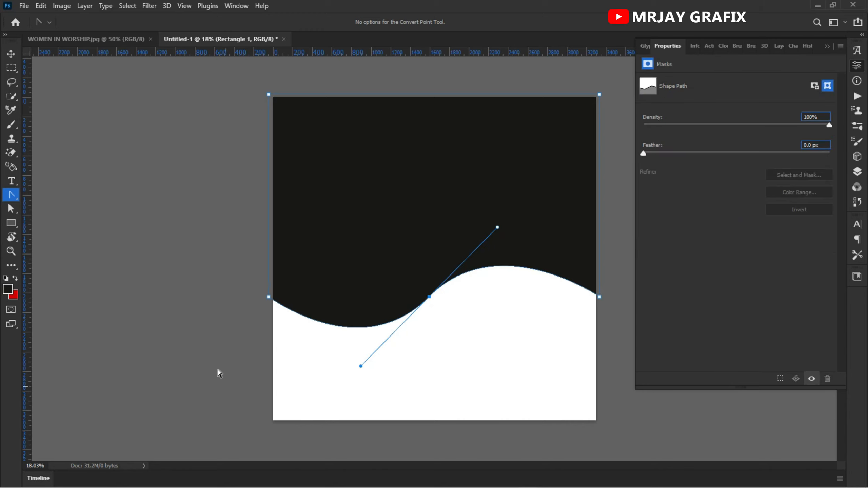
pyautogui.click(168, 326)
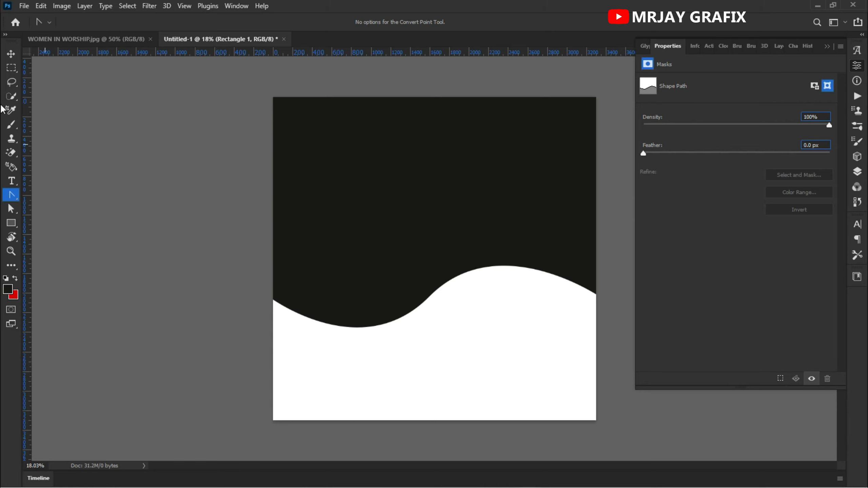
pyautogui.click(11, 54)
pyautogui.click(131, 242)
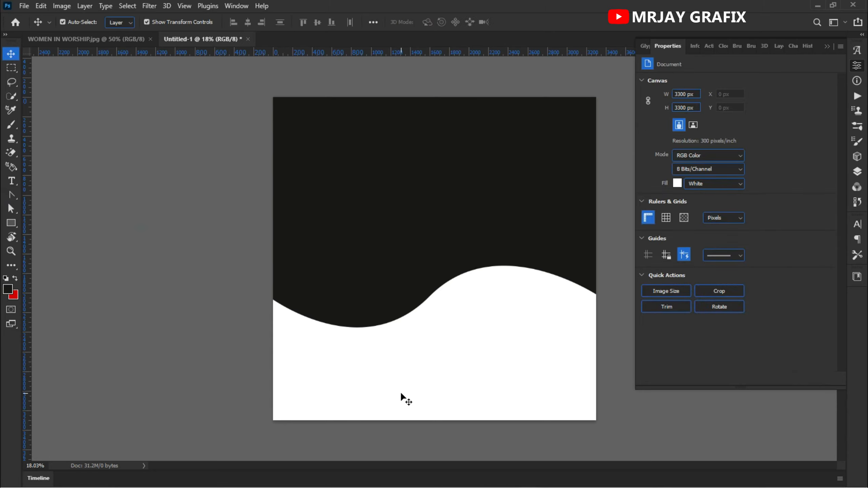
pyautogui.scroll(-1, 309, 350)
pyautogui.scroll(1, 521, 359)
pyautogui.click(379, 274)
pyautogui.click(205, 251)
# Step: Apply a linear dark-to-bright red Gradient Overlay at 0° and 100% scale to the wavy black shape
pyautogui.click(417, 278)
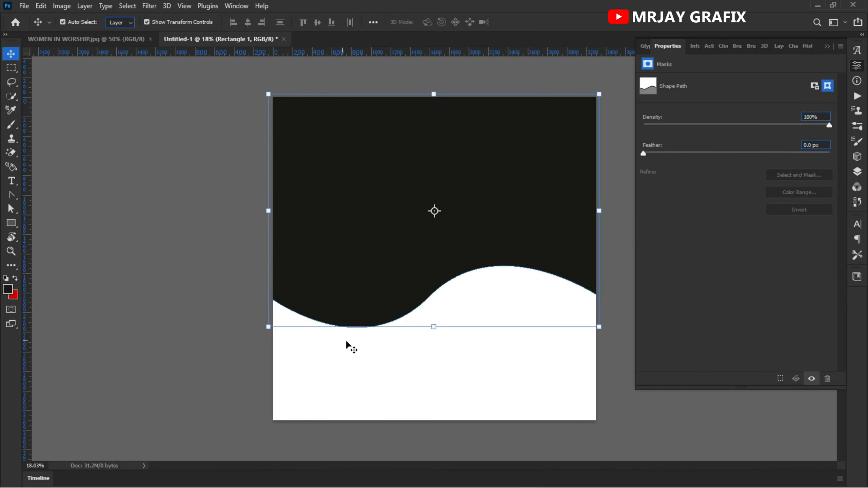
pyautogui.click(858, 171)
pyautogui.click(756, 379)
pyautogui.click(781, 343)
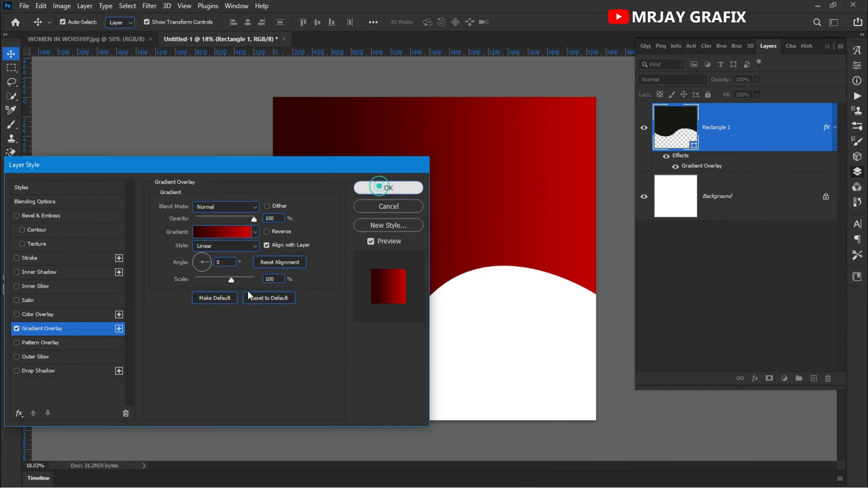
pyautogui.click(375, 195)
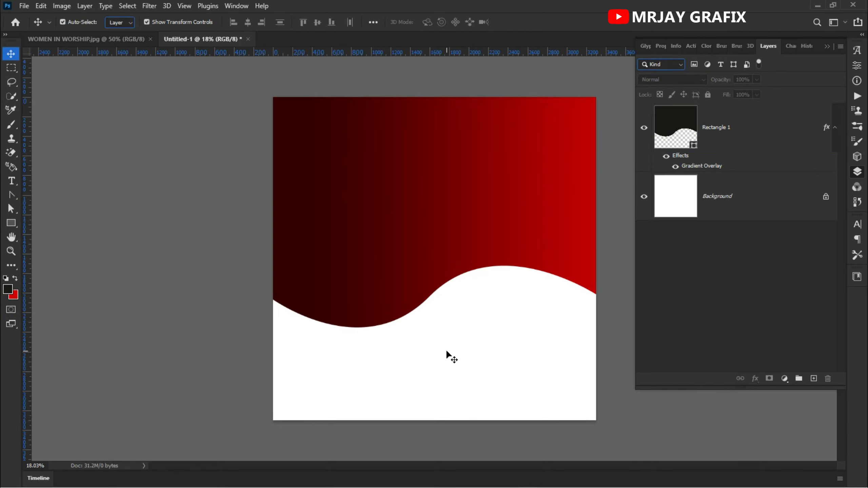
# Step: Move the red wavy shape slightly up and to the right on the canvas, and deselect it
pyautogui.click(409, 259)
pyautogui.moveTo(373, 289); pyautogui.dragTo(356, 260)
pyautogui.click(371, 374)
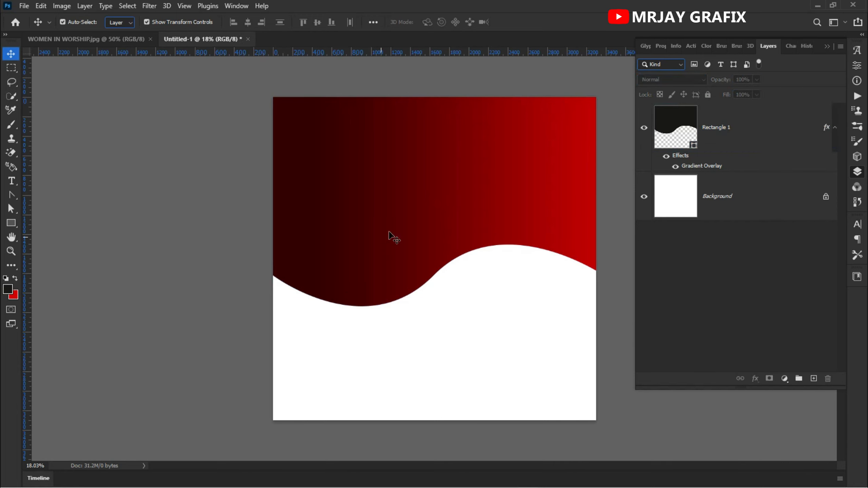
pyautogui.click(389, 232)
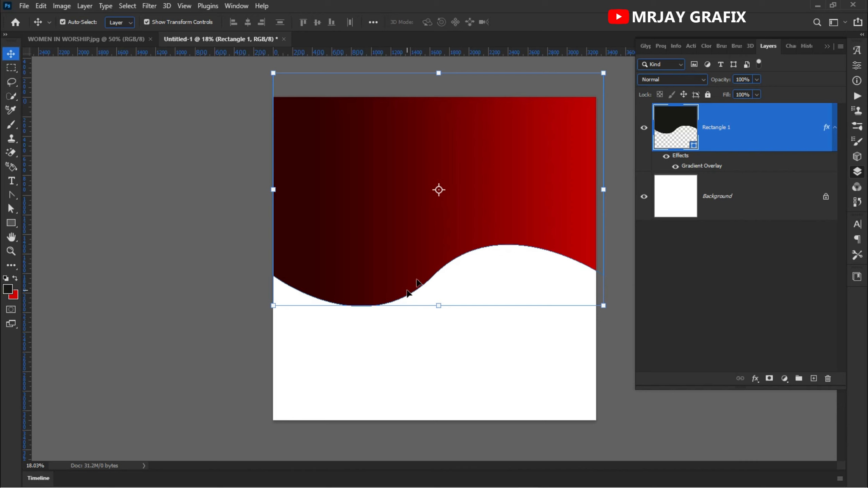
pyautogui.click(226, 164)
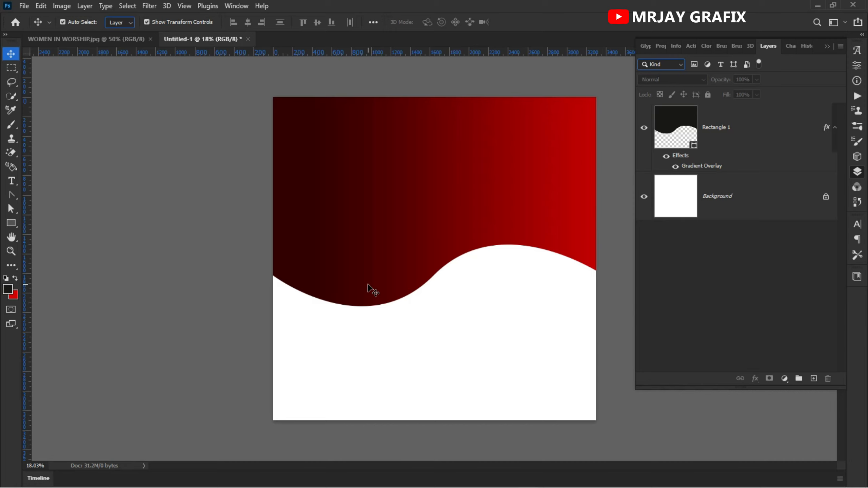
pyautogui.click(11, 196)
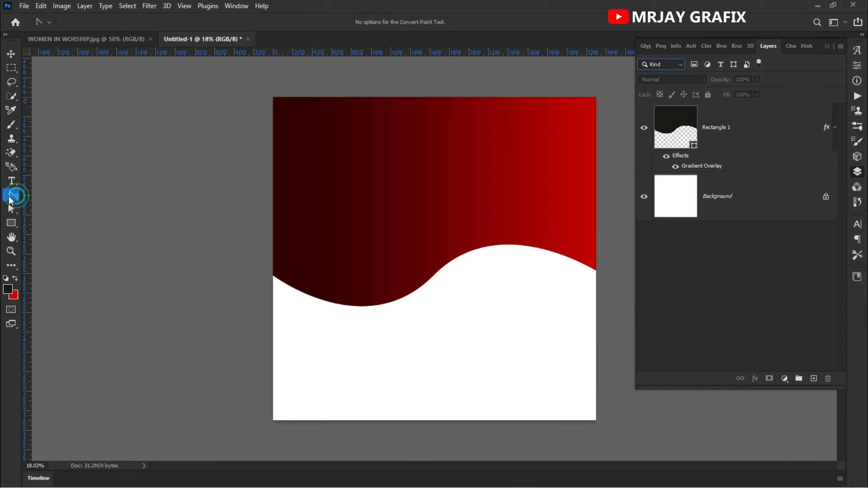
pyautogui.click(11, 181)
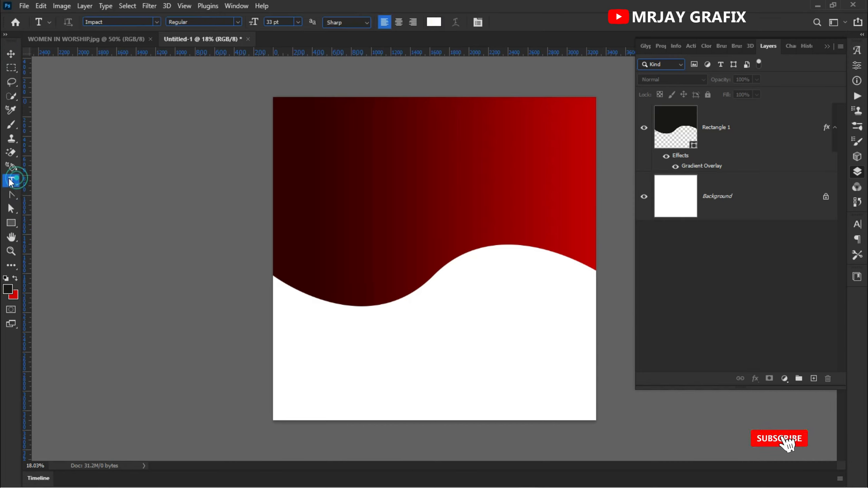
pyautogui.click(10, 184)
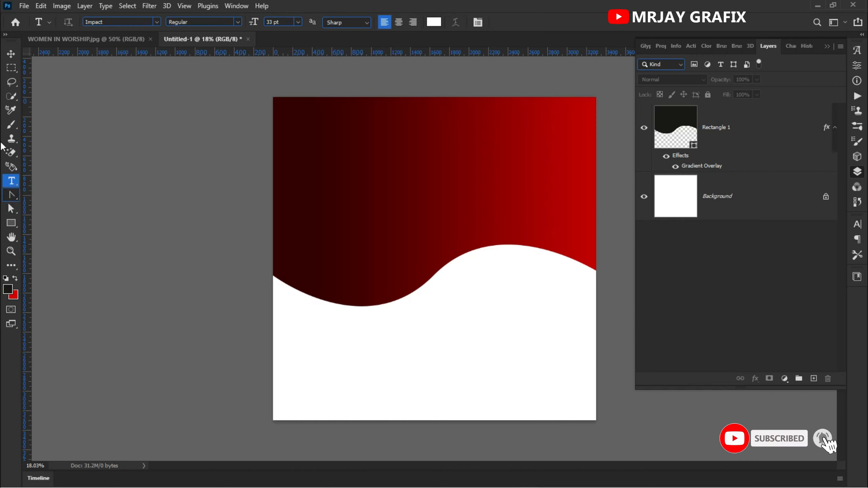
# Step: Return to the Move tool and close the Untitled-1 document without saving its changes
pyautogui.click(11, 54)
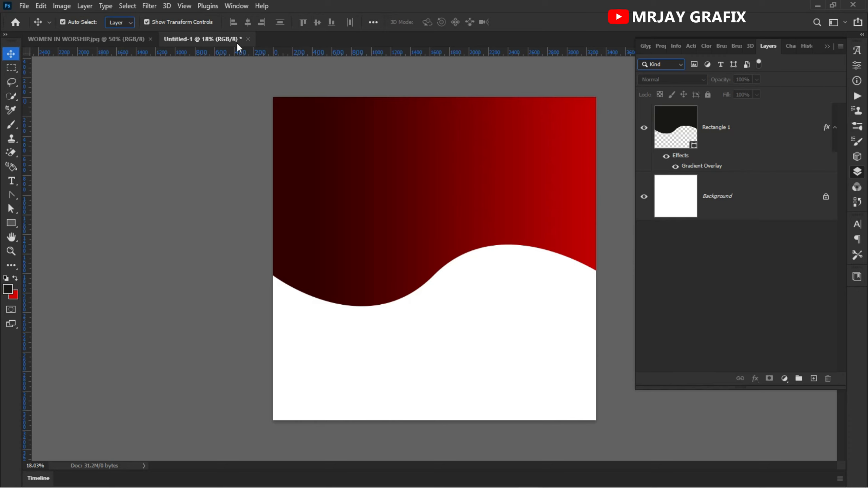
pyautogui.click(248, 39)
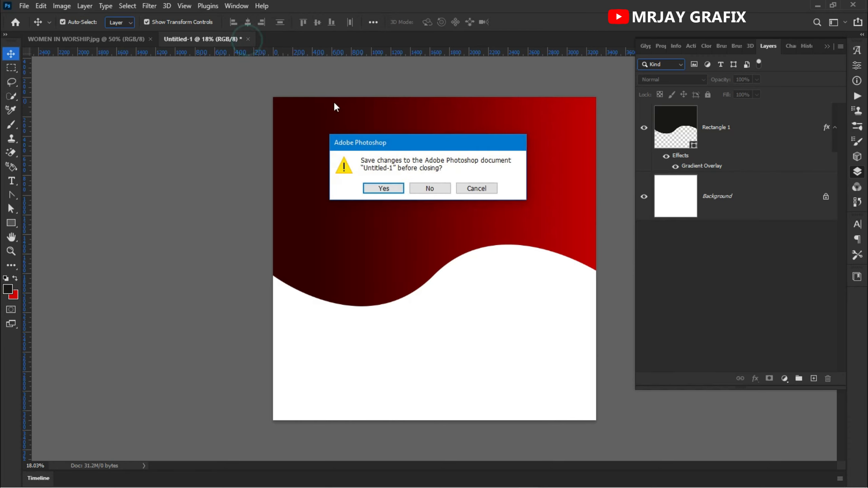
pyautogui.click(442, 192)
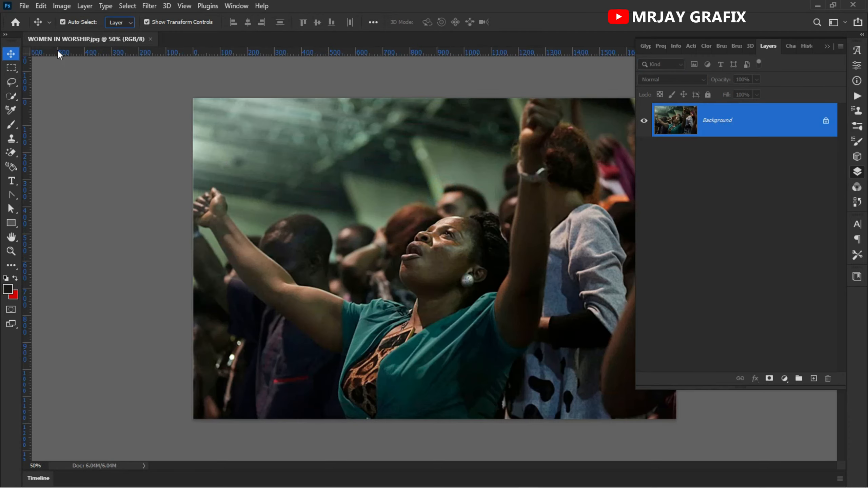
# Step: Create a new print document 20 × 20 inches at 300 pixels/inch in RGB Color with a white background
pyautogui.click(24, 5)
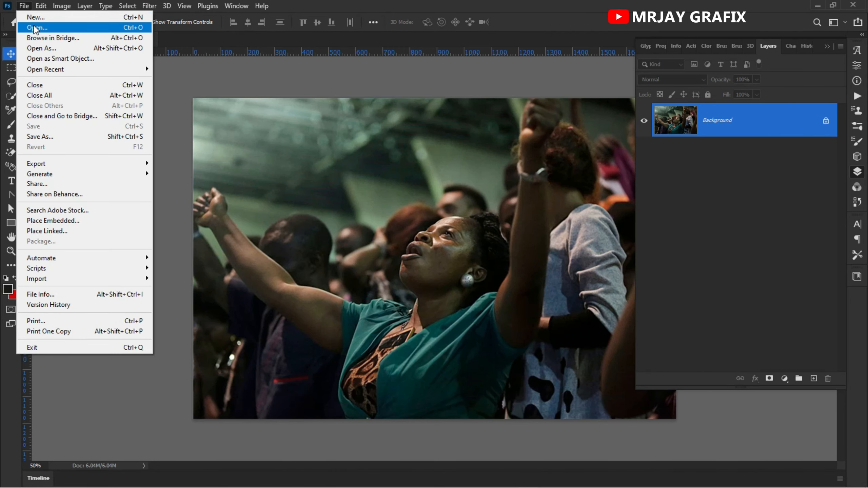
pyautogui.click(64, 9)
pyautogui.click(24, 6)
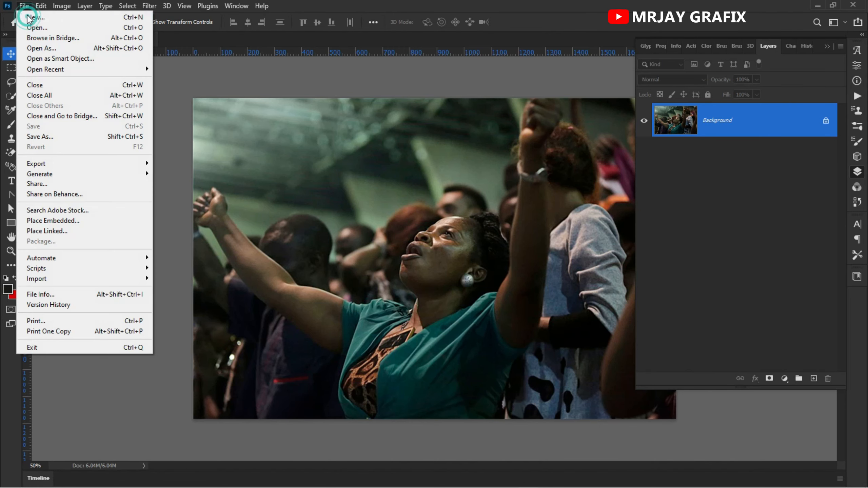
pyautogui.click(34, 16)
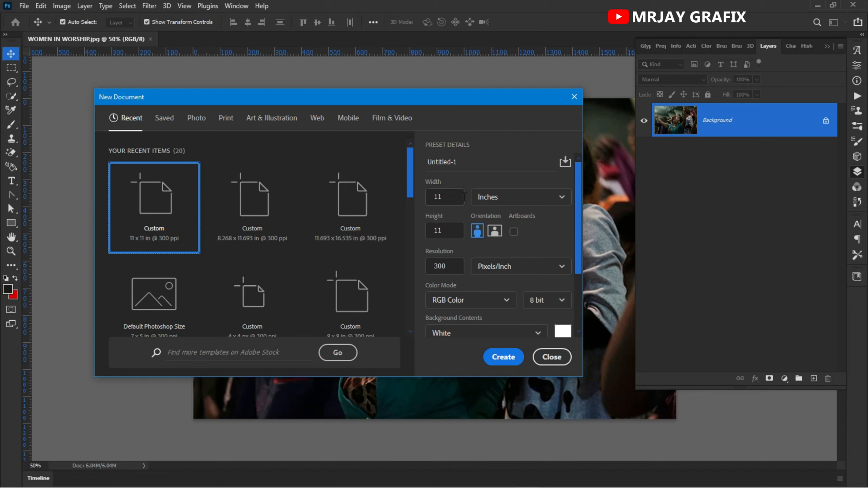
pyautogui.click(221, 119)
pyautogui.doubleClick(432, 197)
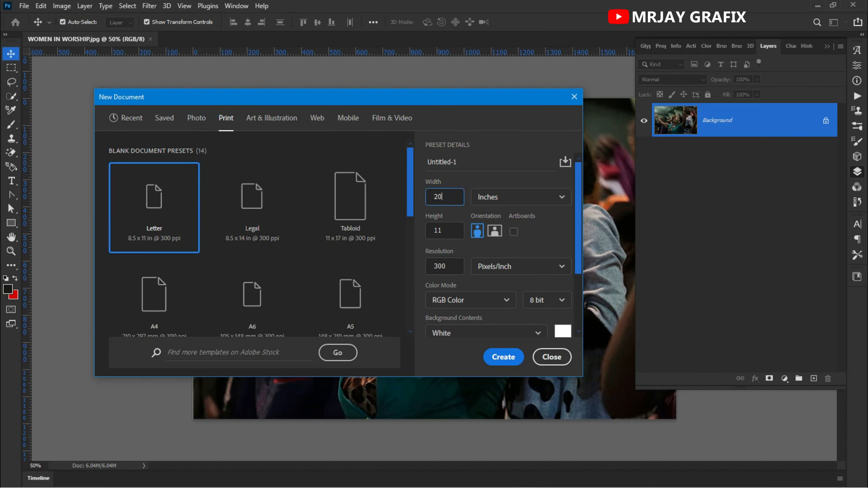
pyautogui.press('Tab')
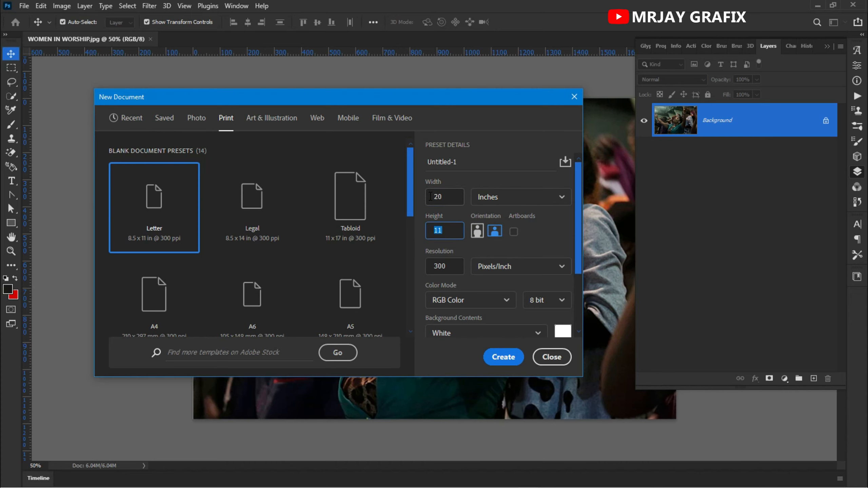
pyautogui.press('Return')
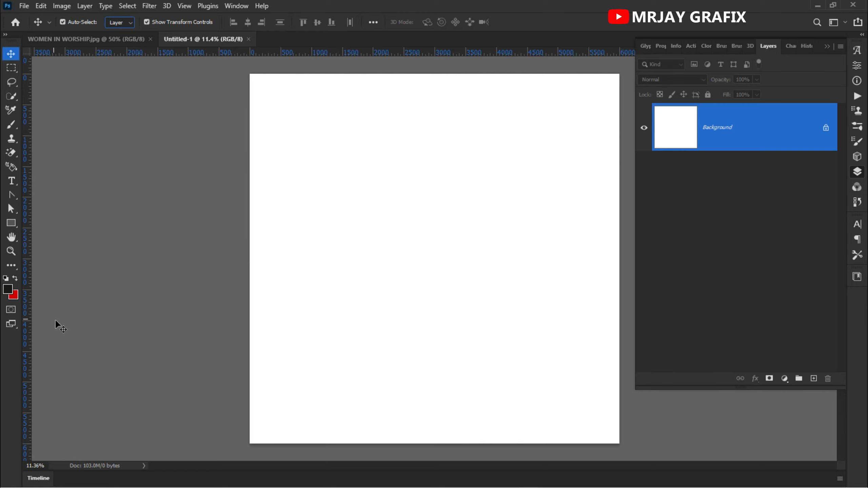
# Step: Draw a black rectangle about 6127 × 6127 px covering the whole canvas and slightly overlapping its edges
pyautogui.scroll(-1, 69, 337)
pyautogui.click(11, 223)
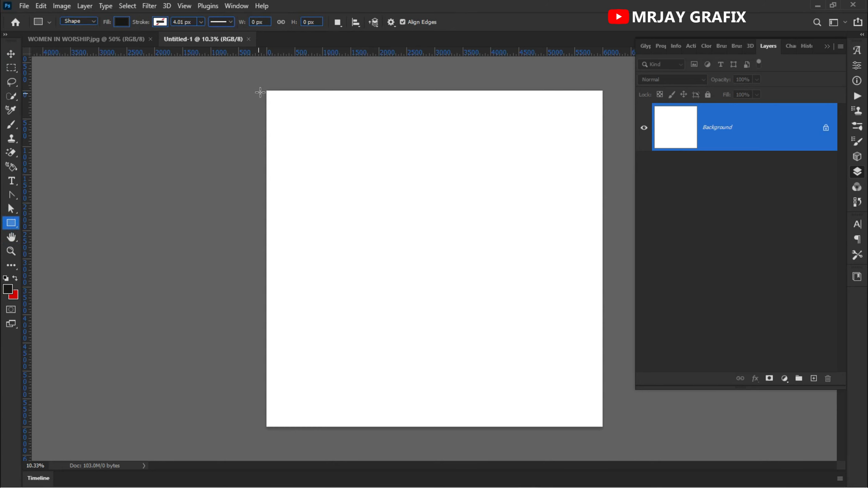
pyautogui.moveTo(264, 87); pyautogui.dragTo(603, 429)
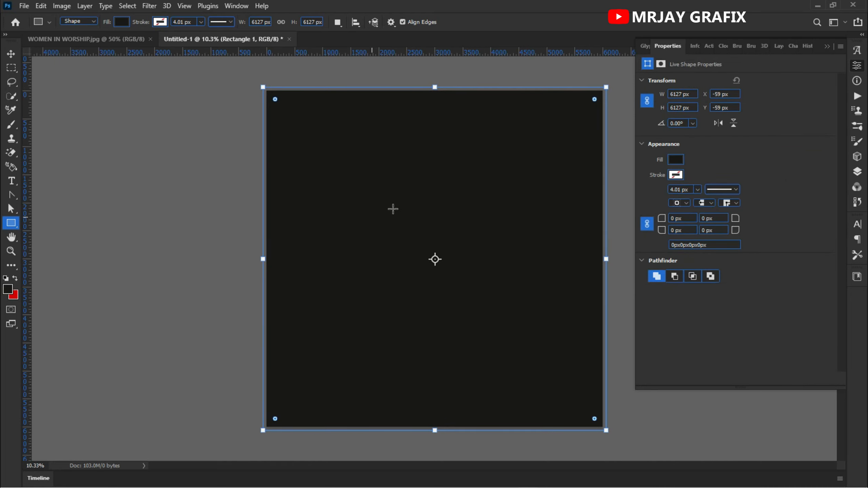
pyautogui.click(11, 54)
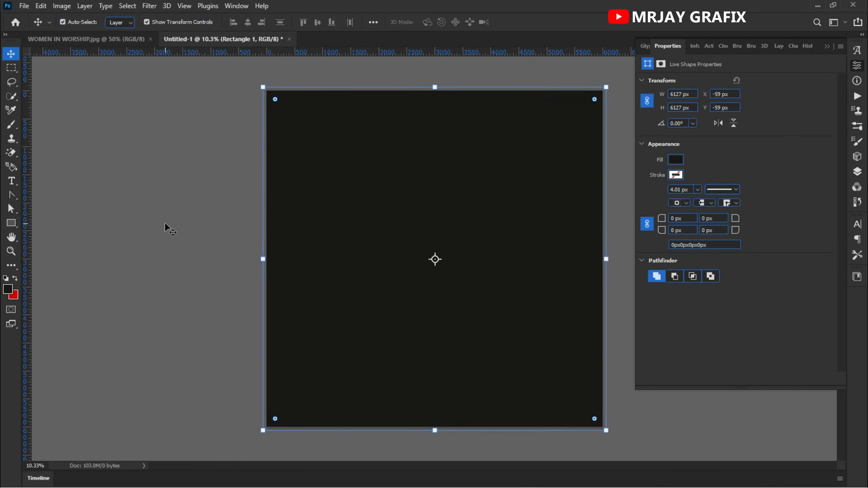
pyautogui.click(166, 227)
# Step: View the black rectangle's fill colour in the Color Picker and accept it as it is
pyautogui.click(489, 212)
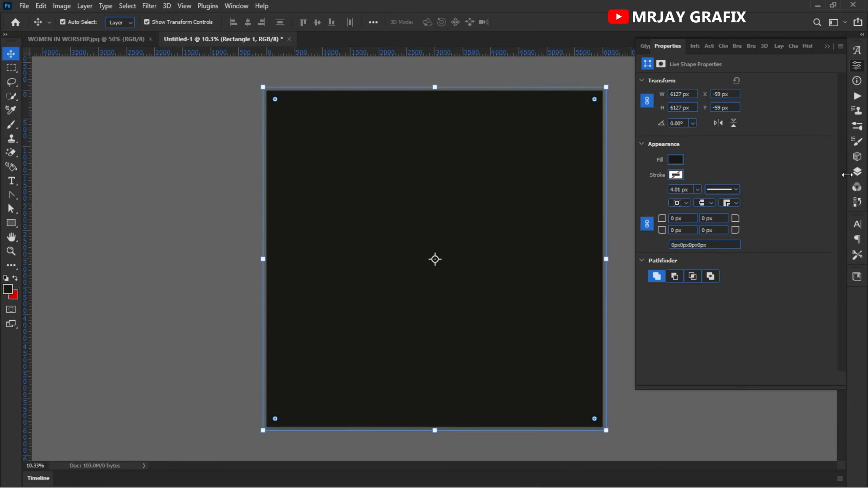
pyautogui.click(857, 172)
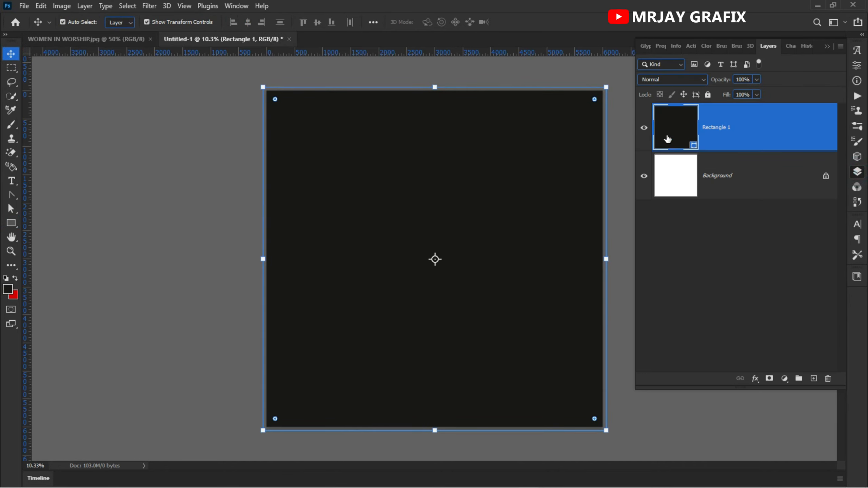
pyautogui.doubleClick(696, 145)
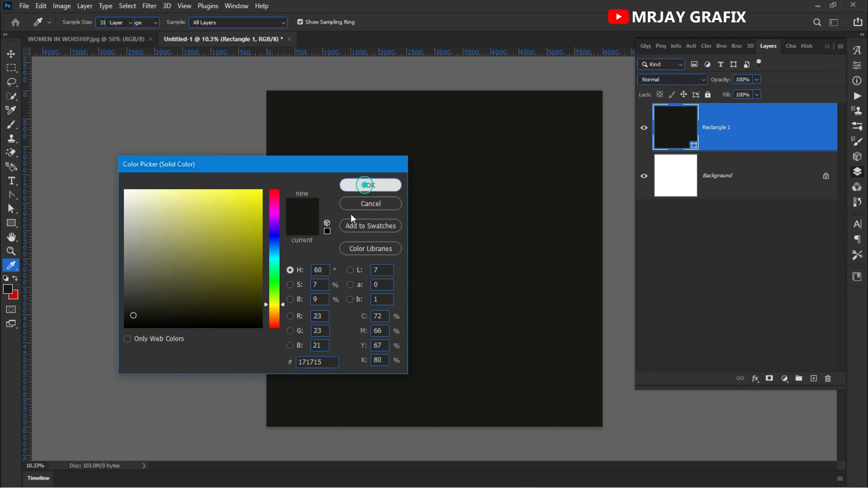
pyautogui.click(371, 185)
# Step: Rasterize the black rectangle's layer and leave that layer selected
pyautogui.rightClick(794, 132)
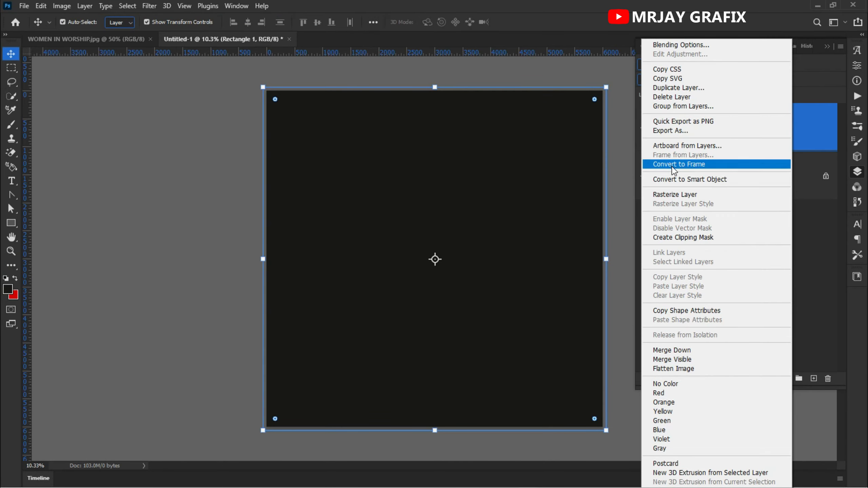
pyautogui.click(677, 193)
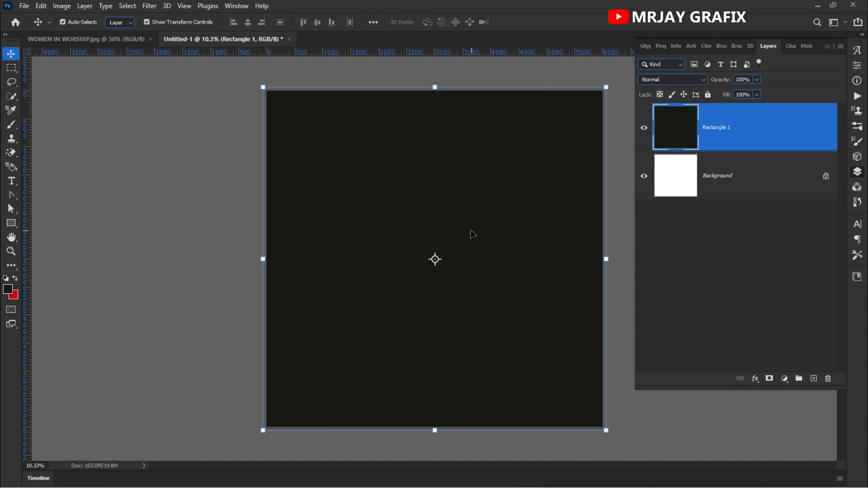
pyautogui.click(172, 265)
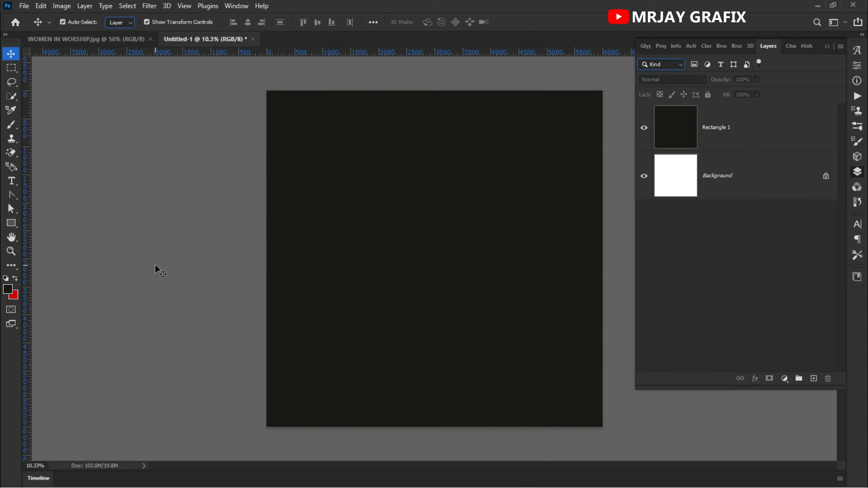
pyautogui.click(370, 249)
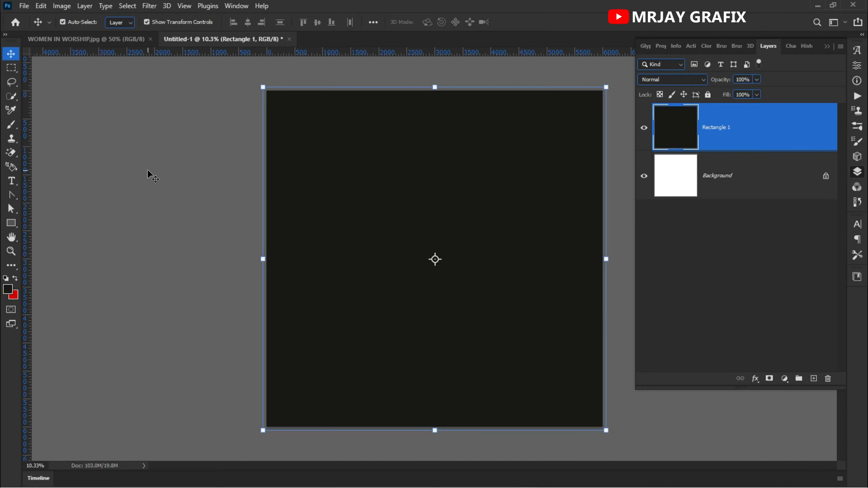
# Step: Start saving the document on the computer and choose the PSD folder inside TUTORIALS WORKS on the Desktop
pyautogui.hotkey('ctrl', 's')
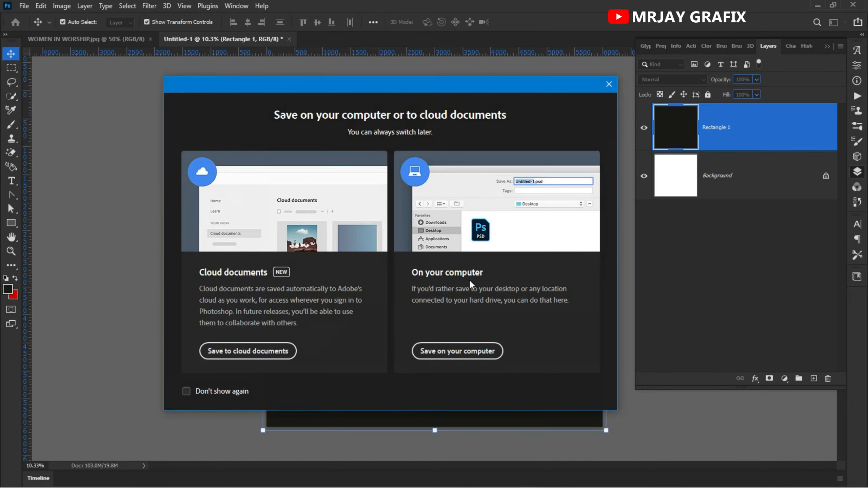
pyautogui.click(438, 350)
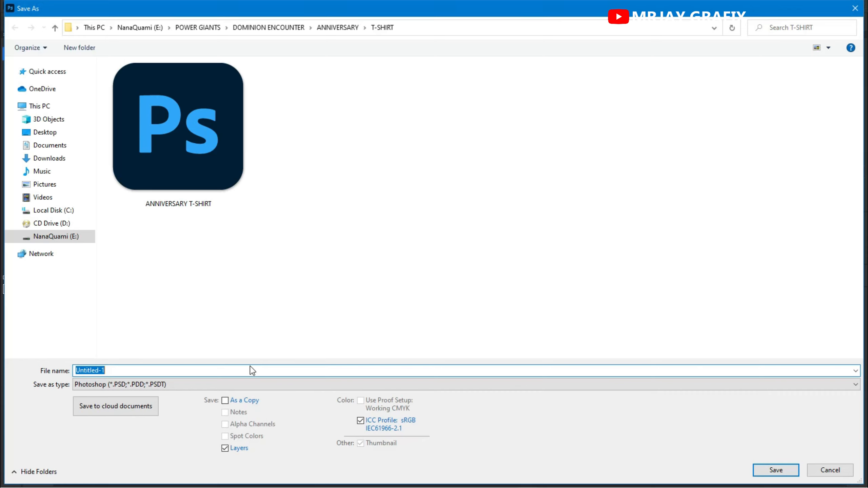
pyautogui.click(62, 241)
pyautogui.click(42, 133)
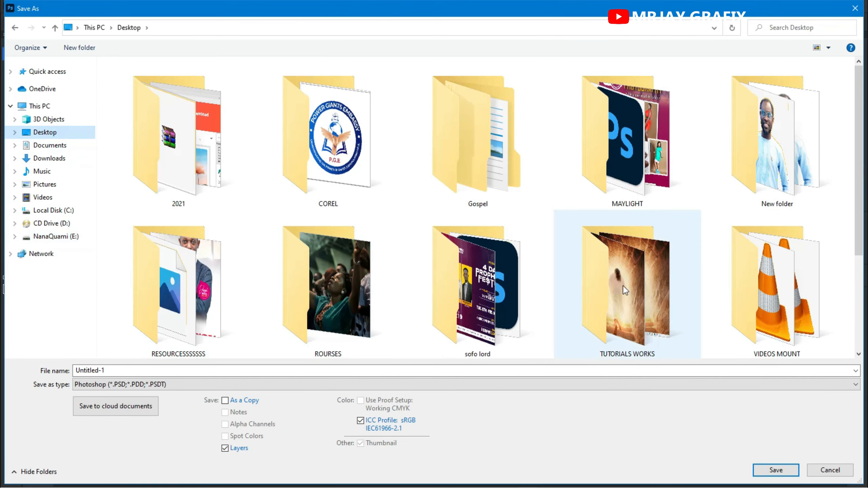
pyautogui.doubleClick(623, 285)
pyautogui.click(179, 286)
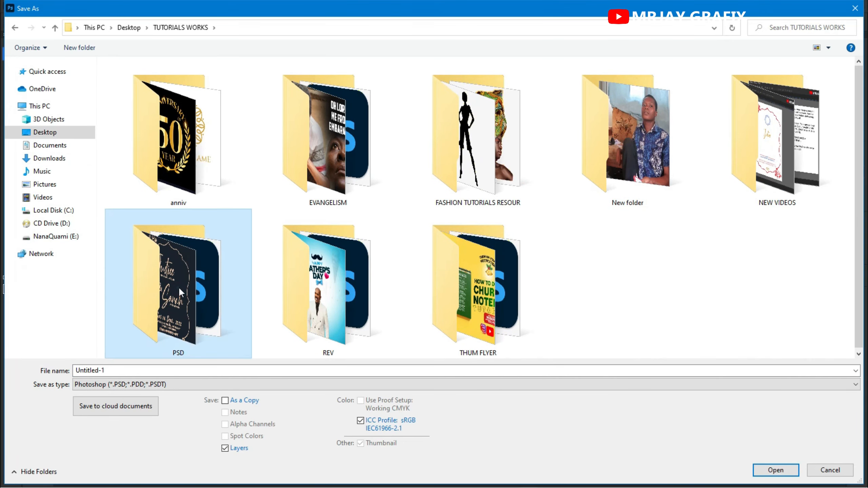
pyautogui.doubleClick(178, 287)
# Step: Name the file SUNDAY SERVICES and save it in Photoshop (PSD) format
pyautogui.click(147, 382)
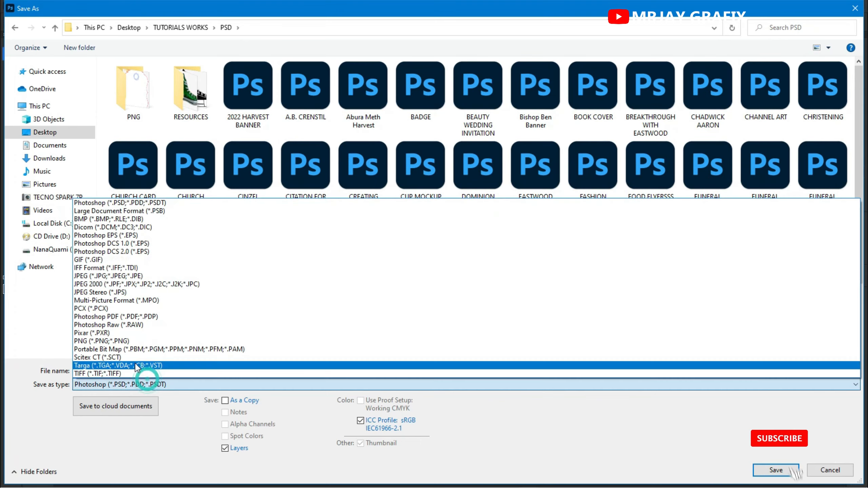
pyautogui.click(152, 433)
pyautogui.click(141, 369)
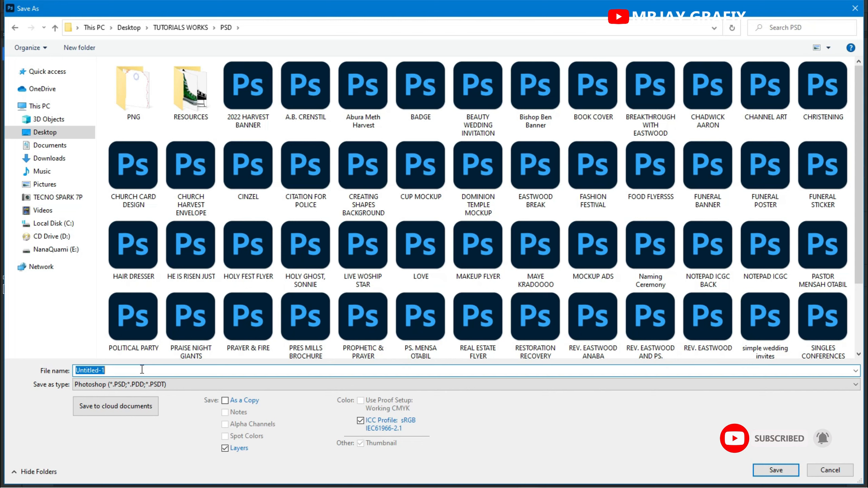
pyautogui.write('SUNDAY SERVICES')
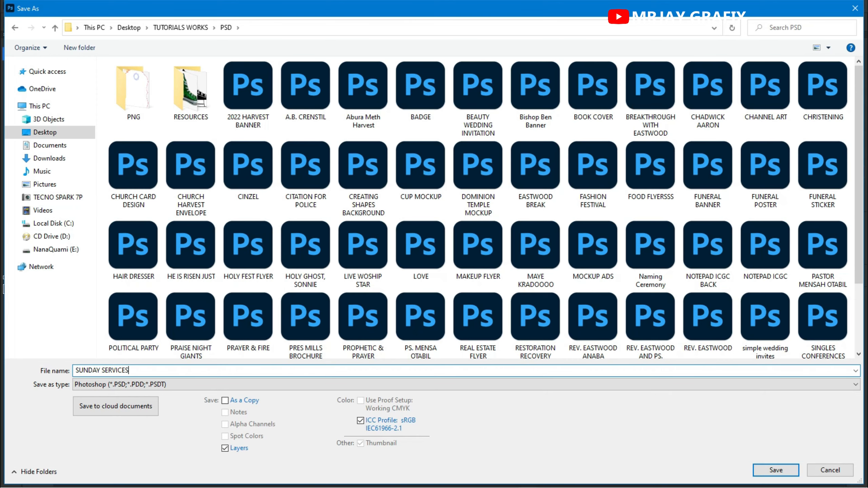
pyautogui.press('Return')
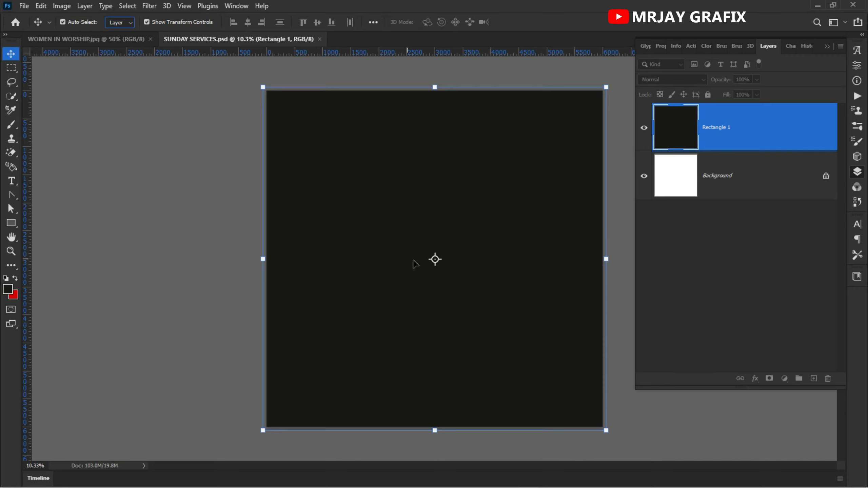
# Step: Start the Add Noise filter on the black rectangle's layer and preview the Uniform and Gaussian distributions with Monochromatic on and off
pyautogui.click(149, 6)
pyautogui.click(147, 7)
pyautogui.click(147, 7)
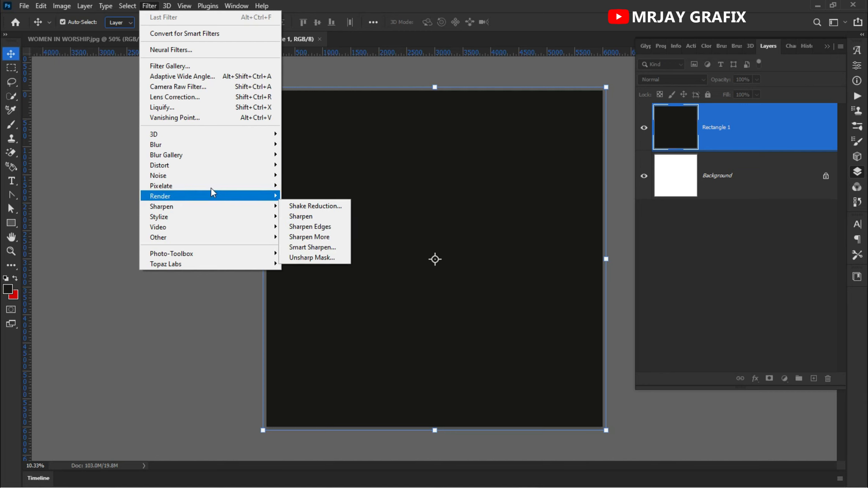
pyautogui.moveTo(238, 178)
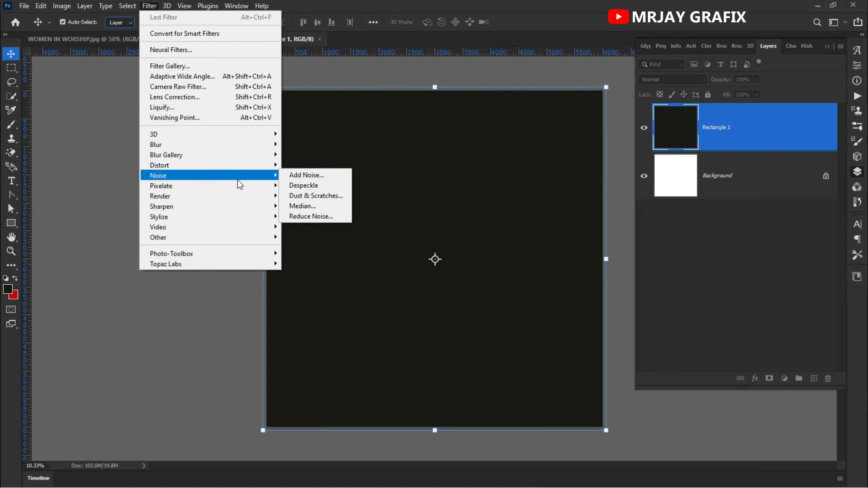
pyautogui.click(291, 175)
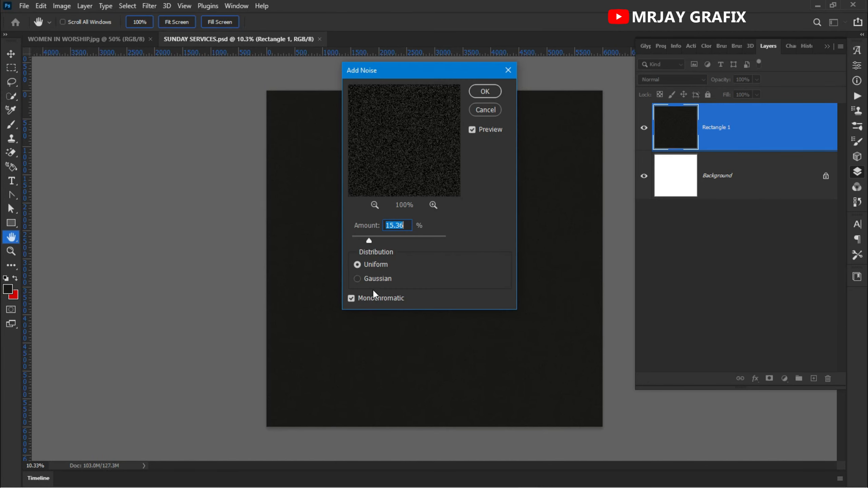
pyautogui.click(370, 299)
pyautogui.click(362, 265)
pyautogui.click(361, 299)
pyautogui.click(361, 303)
pyautogui.click(372, 279)
pyautogui.click(363, 297)
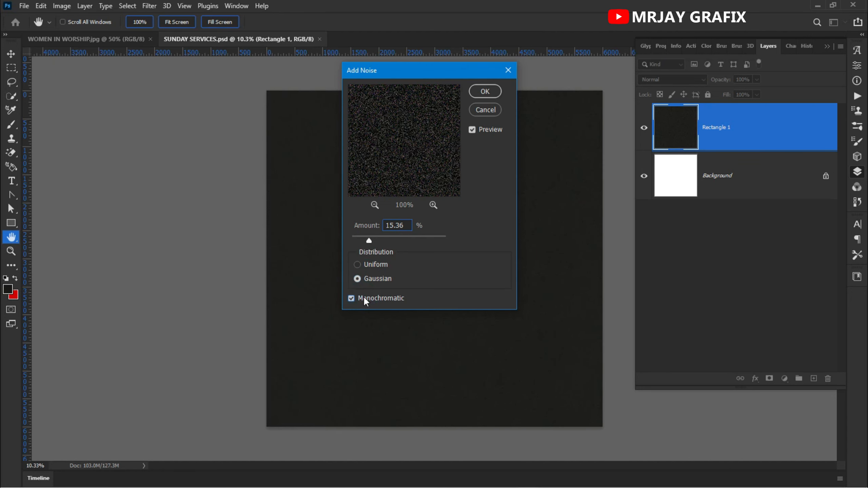
# Step: Compare both distributions again, then apply 15.36% monochromatic noise with Uniform distribution to the black rectangle's layer
pyautogui.click(372, 268)
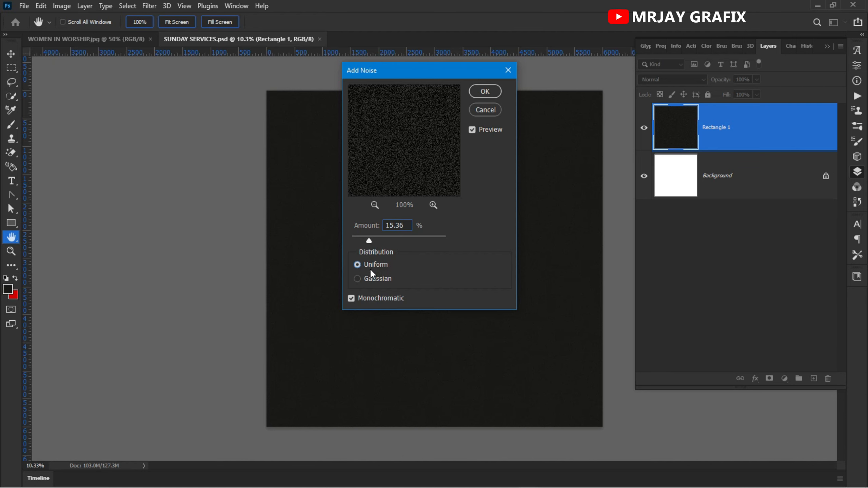
pyautogui.click(372, 284)
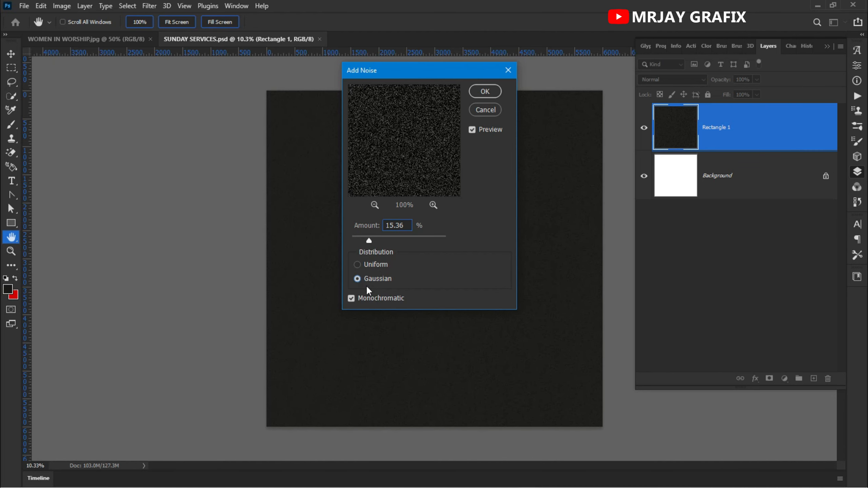
pyautogui.click(375, 269)
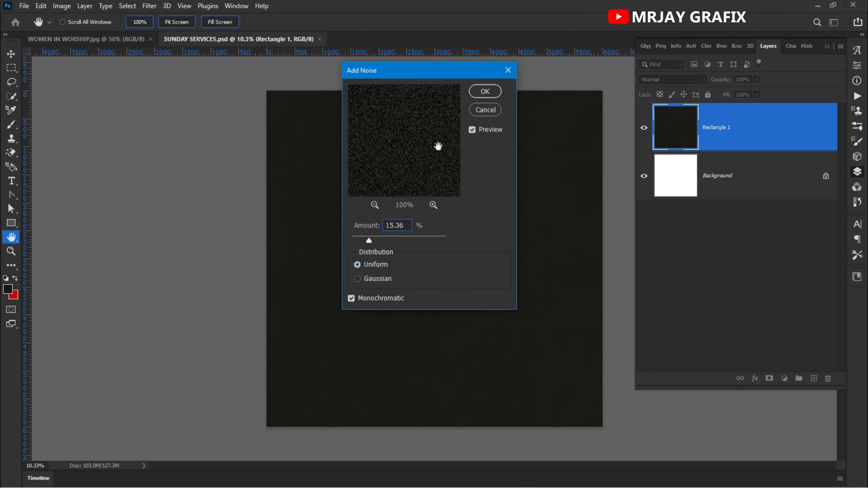
pyautogui.click(485, 91)
pyautogui.click(166, 357)
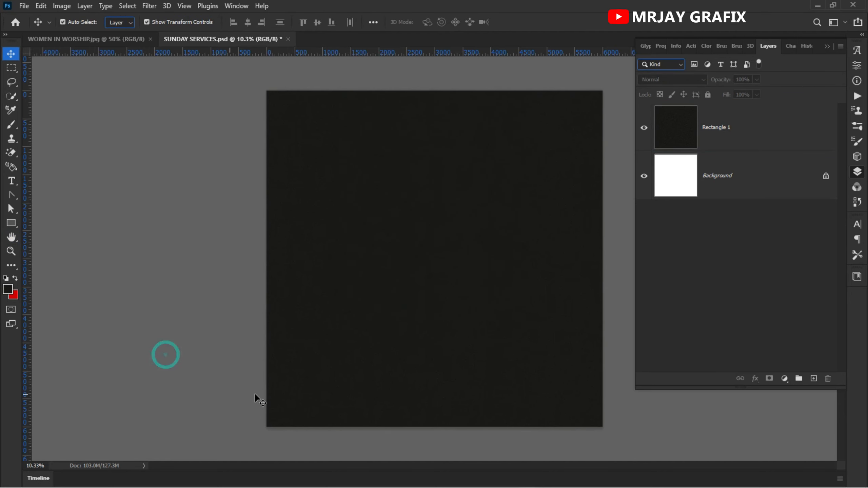
# Step: Inspect the noise grain on the canvas, undo it, and select the Rectangle 1 layer
pyautogui.scroll(1, 430, 271)
pyautogui.scroll(3, 446, 294)
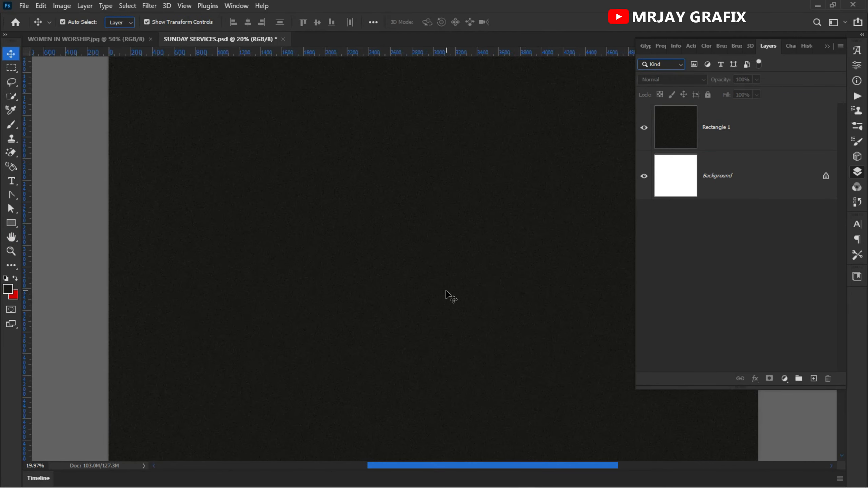
pyautogui.scroll(-3, 447, 299)
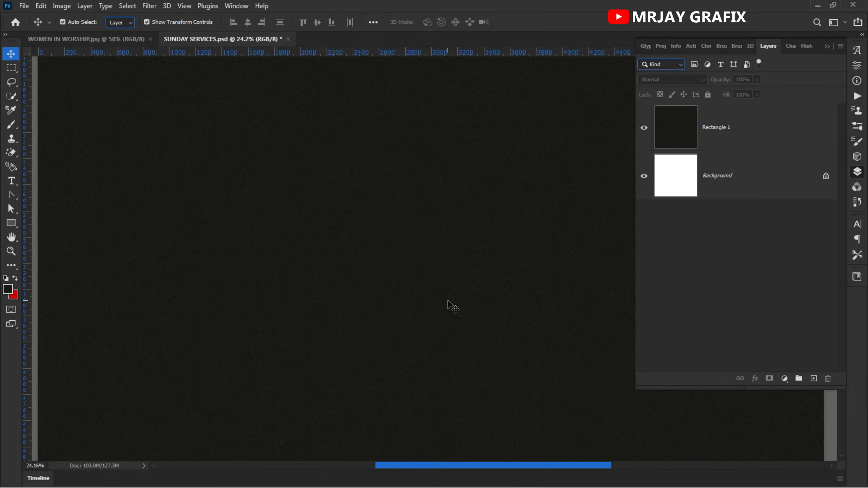
pyautogui.scroll(-2, 448, 301)
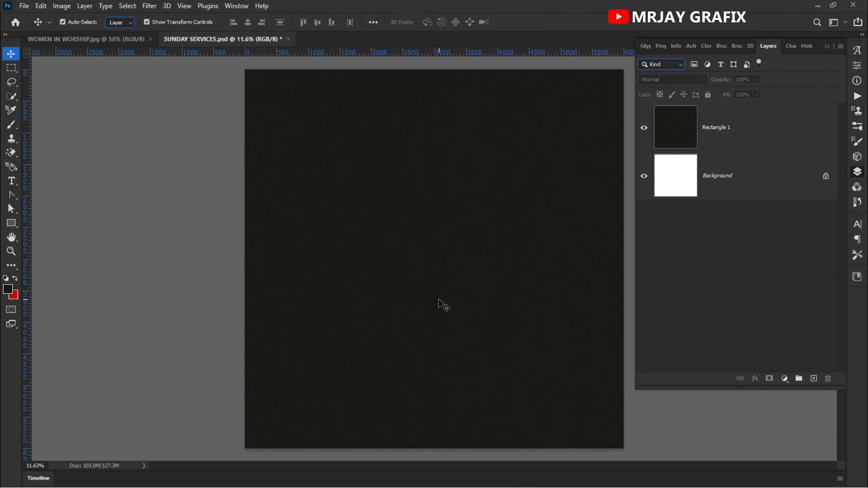
pyautogui.hotkey('ctrl', 's')
pyautogui.click(718, 130)
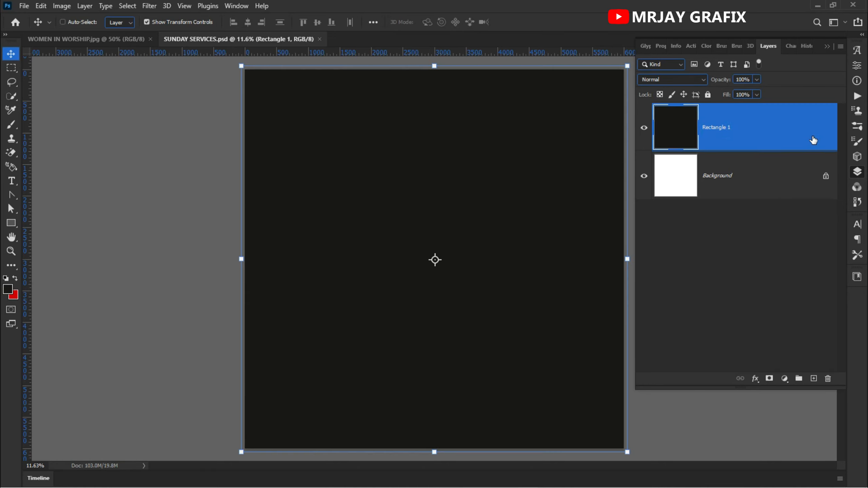
# Step: Duplicate the Rectangle 1 layer and apply the last-used Add Noise filter to the copy
pyautogui.hotkey('ctrl', 'j')
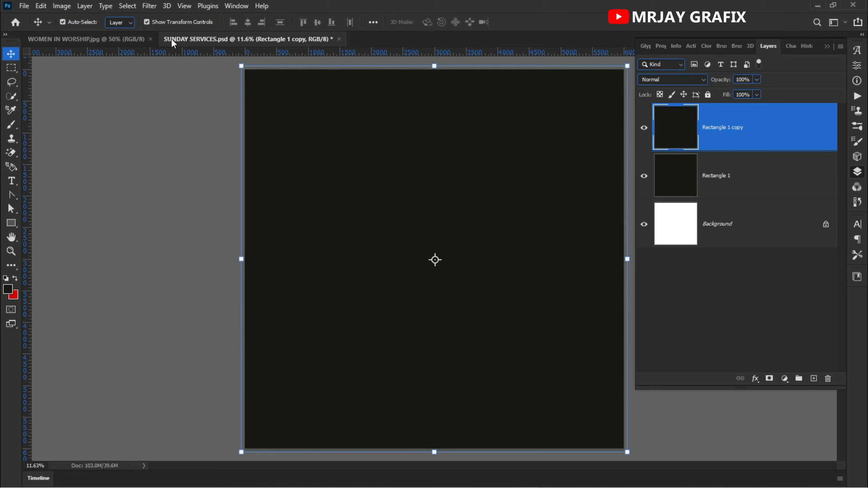
pyautogui.click(147, 7)
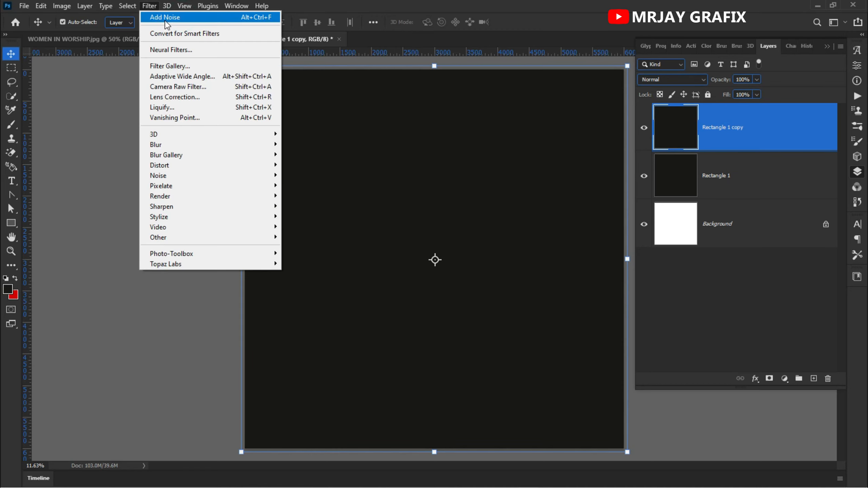
pyautogui.click(156, 17)
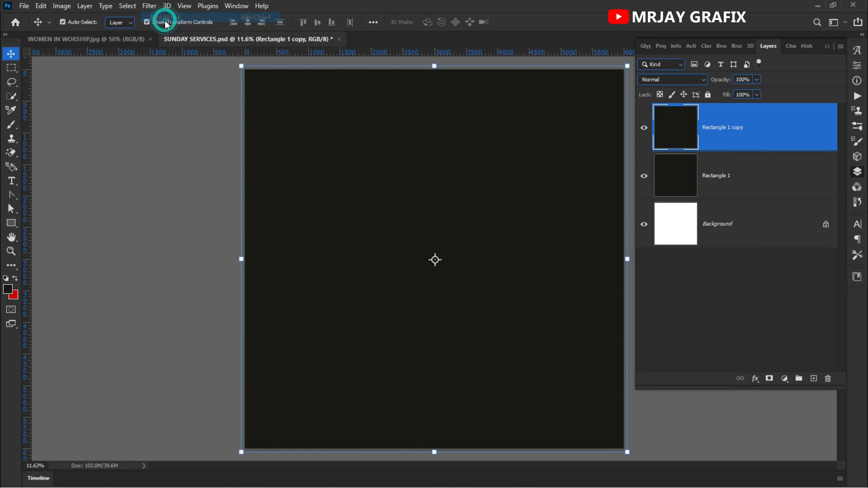
# Step: Compare the canvas with the noisy Rectangle 1 copy layer hidden and shown, leaving the layer visible and deselected
pyautogui.click(643, 128)
pyautogui.click(643, 128)
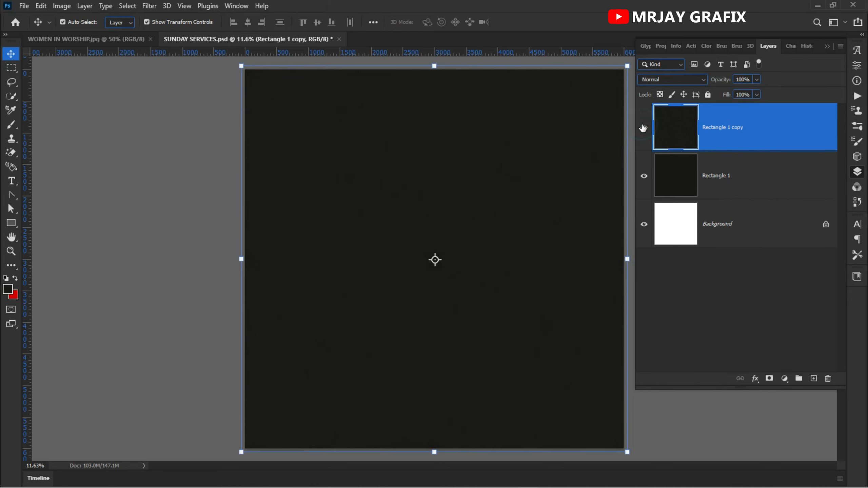
pyautogui.click(642, 127)
pyautogui.click(643, 127)
pyautogui.click(643, 128)
pyautogui.click(643, 128)
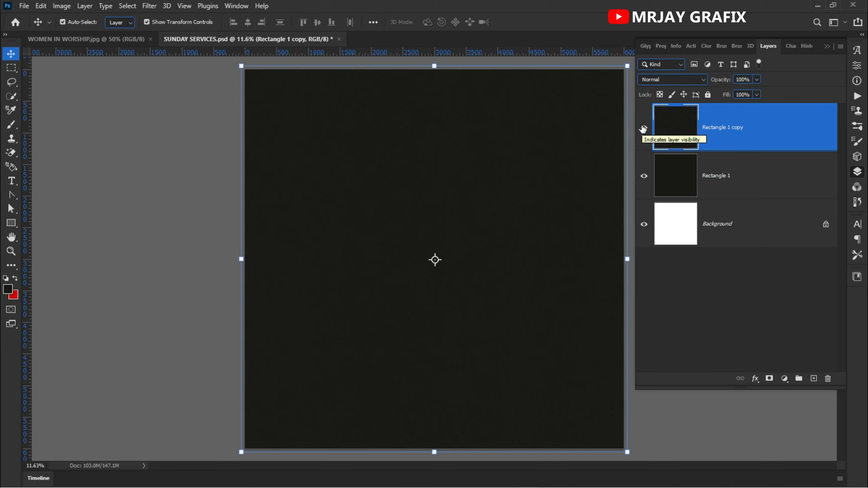
pyautogui.click(180, 245)
pyautogui.scroll(-2, 204, 275)
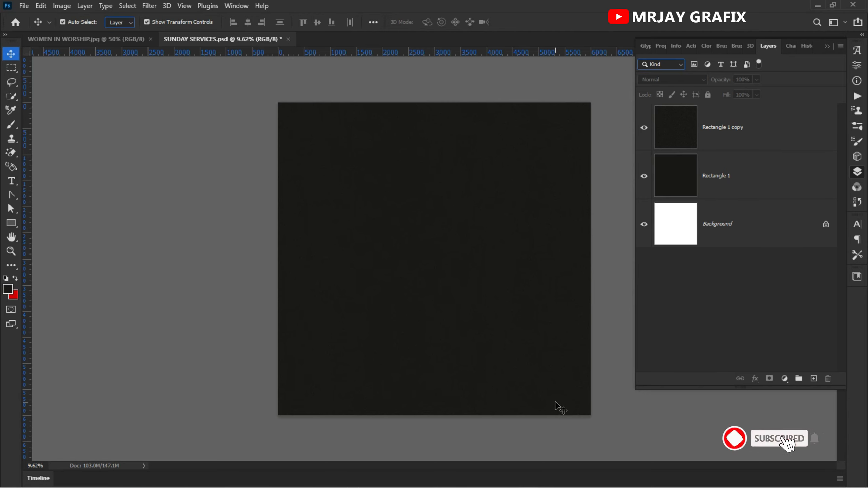
# Step: Switch to Internet Download Manager and open the last download in the list, ripped by freeject.net.zip
pyautogui.press('super')
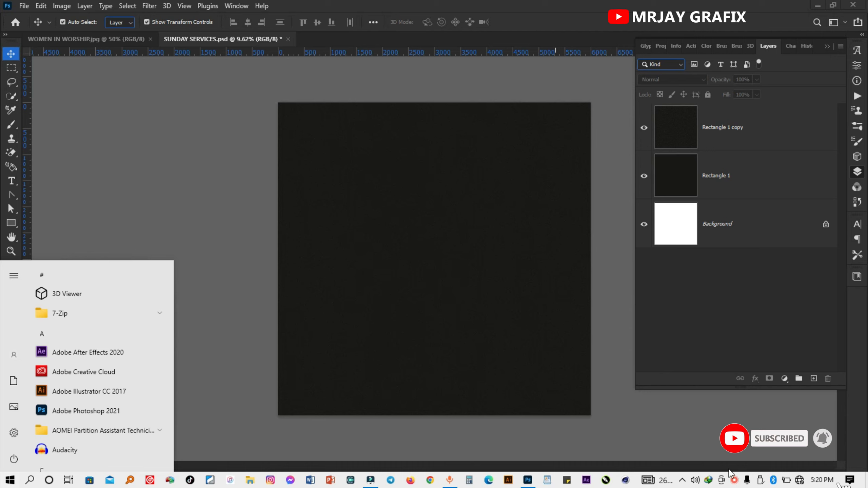
pyautogui.doubleClick(707, 481)
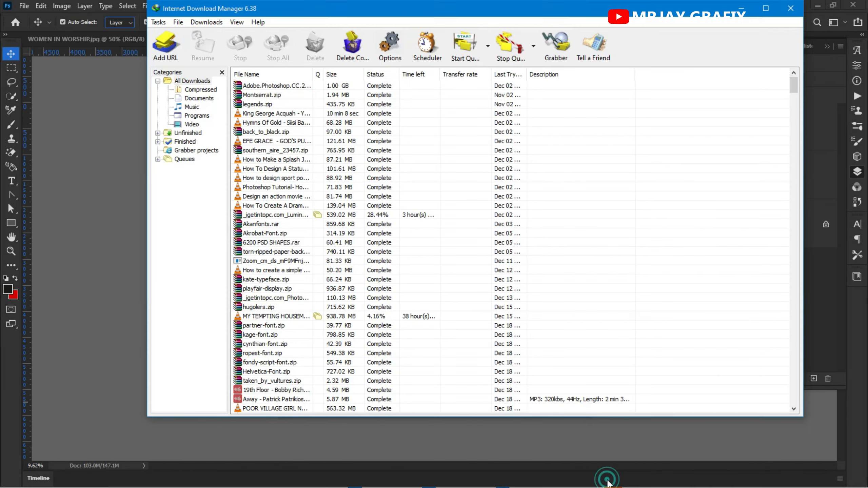
pyautogui.click(612, 481)
pyautogui.moveTo(792, 88); pyautogui.dragTo(830, 405)
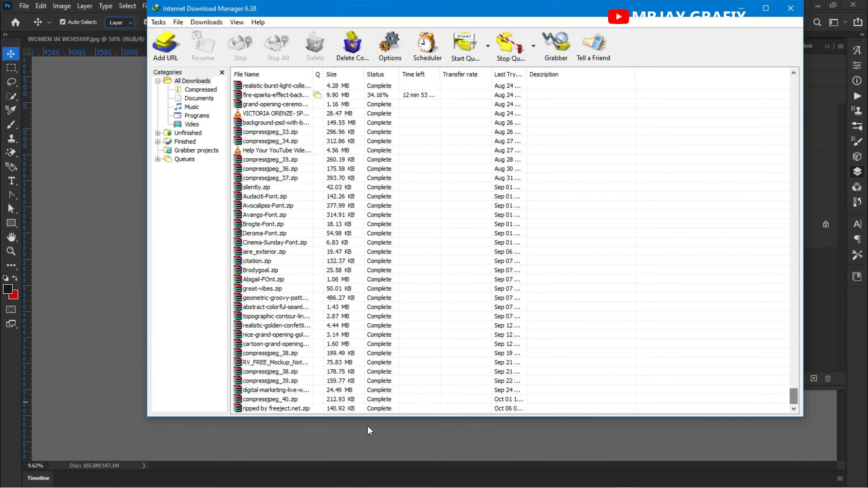
pyautogui.doubleClick(309, 408)
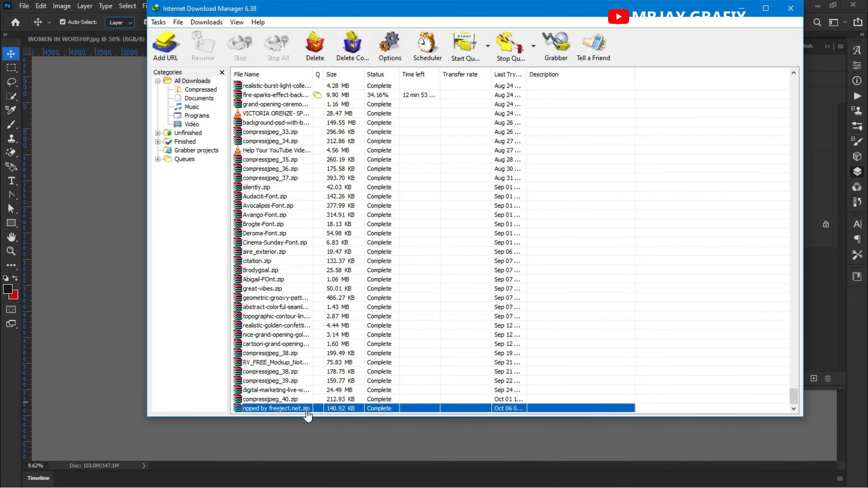
pyautogui.click(508, 316)
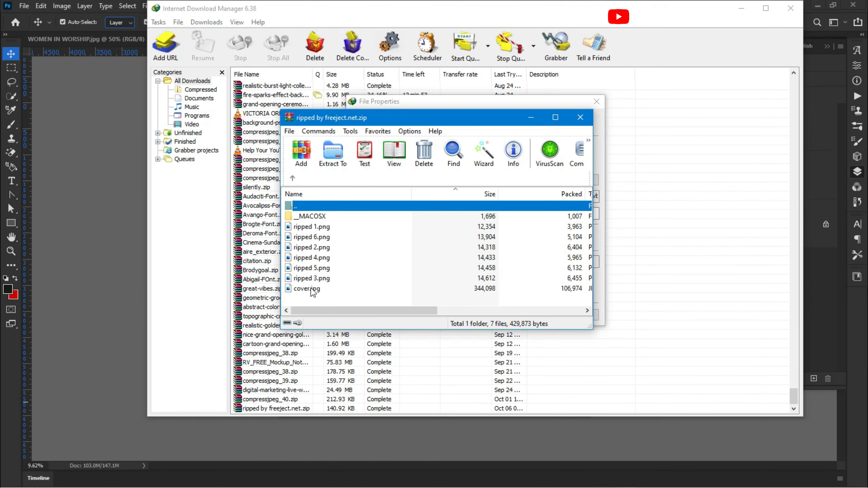
# Step: Preview the torn-paper images ripped 3, 5, 4, 2 and 6 from the archive, closing each one after viewing
pyautogui.doubleClick(308, 278)
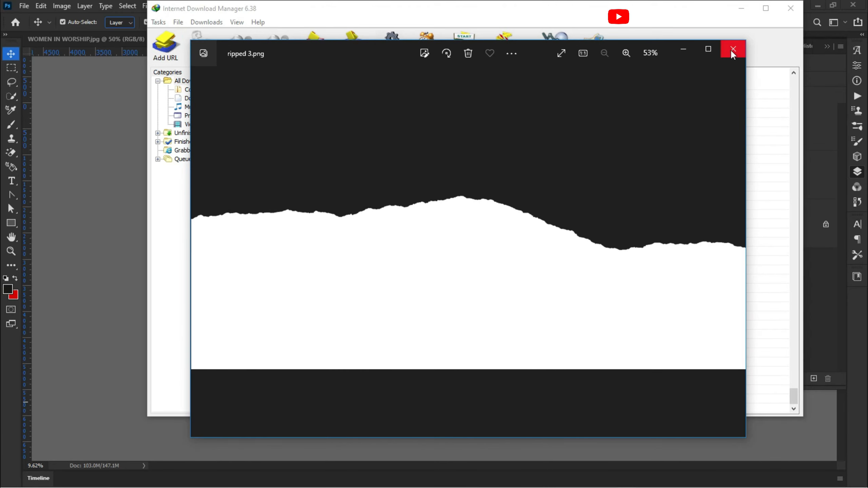
pyautogui.click(734, 49)
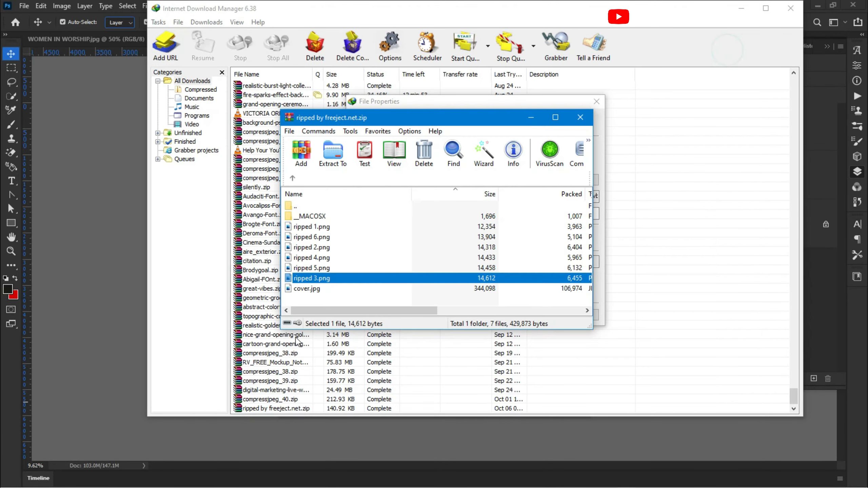
pyautogui.doubleClick(302, 269)
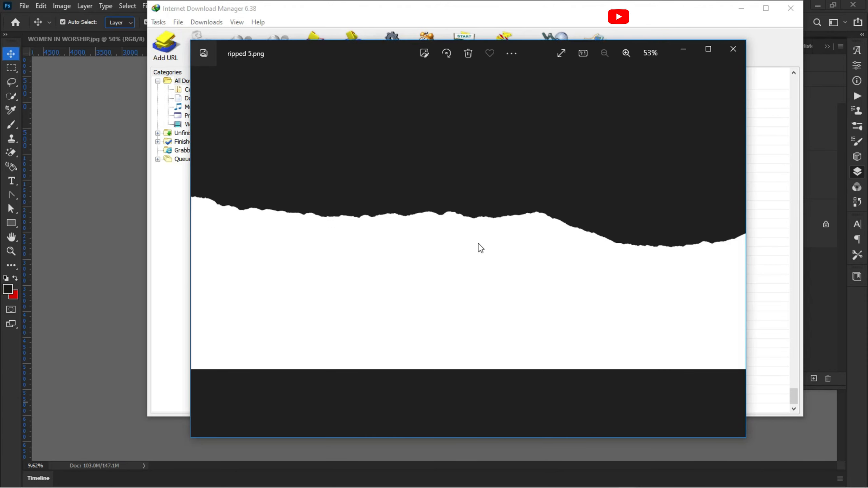
pyautogui.click(733, 50)
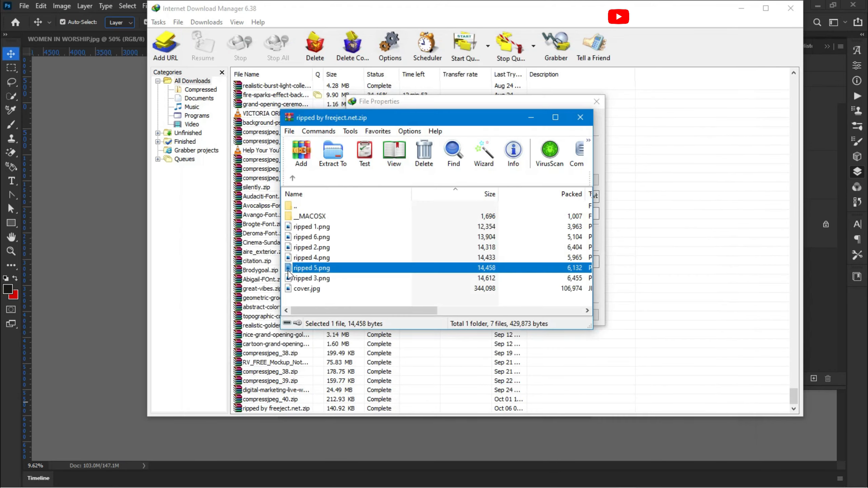
pyautogui.doubleClick(303, 257)
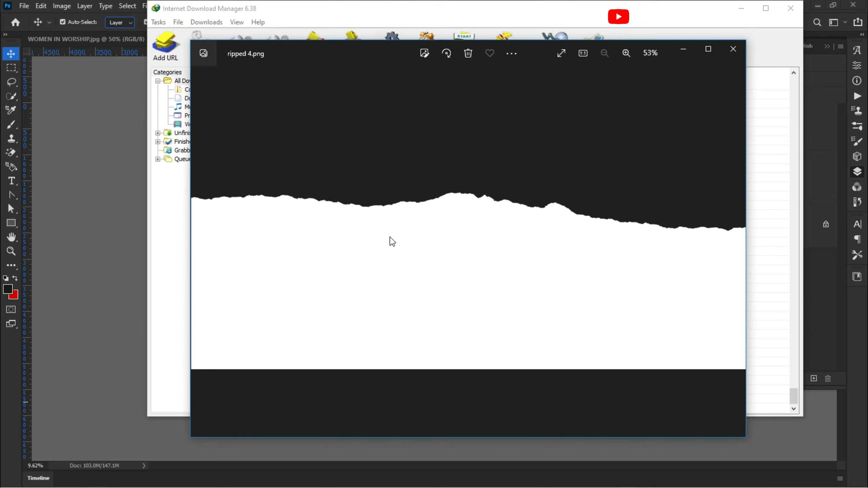
pyautogui.click(729, 51)
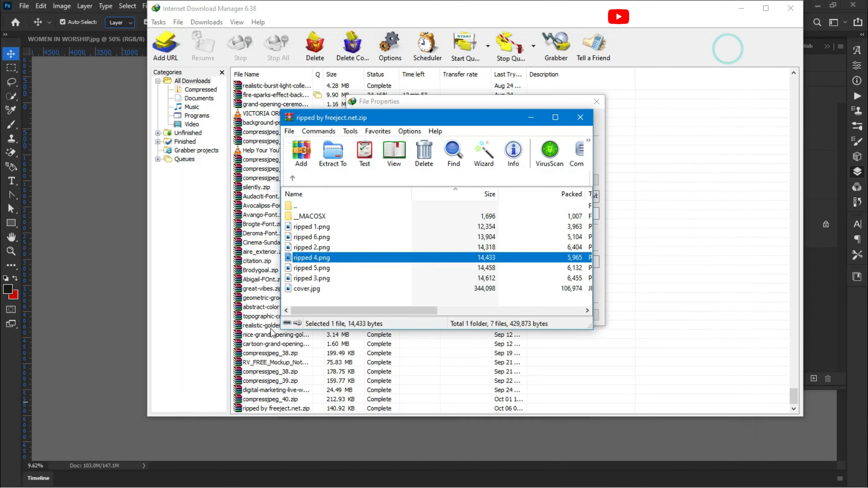
pyautogui.doubleClick(314, 249)
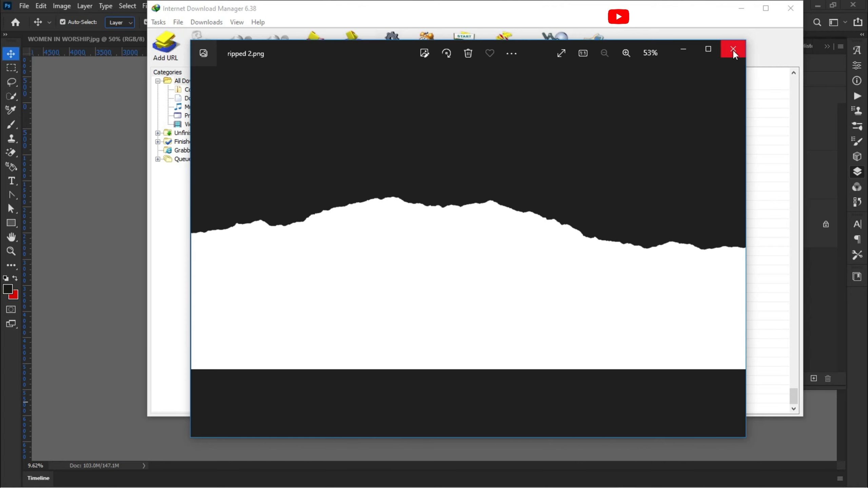
pyautogui.click(733, 52)
pyautogui.click(303, 237)
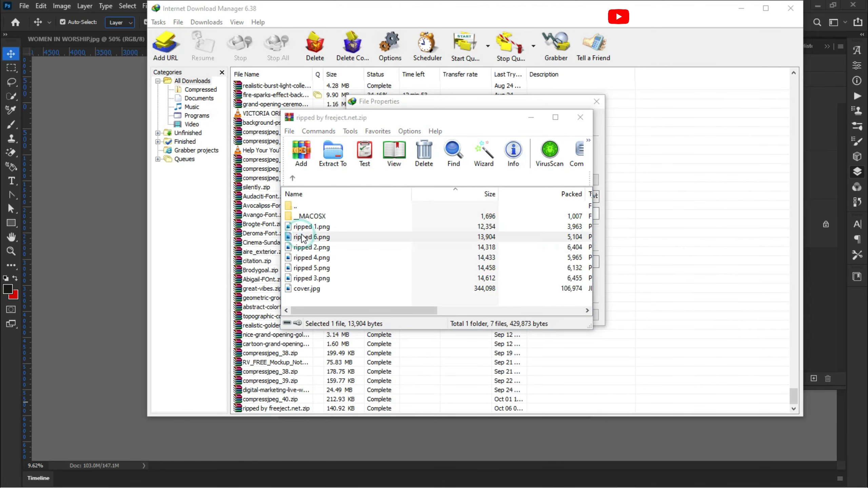
pyautogui.doubleClick(303, 237)
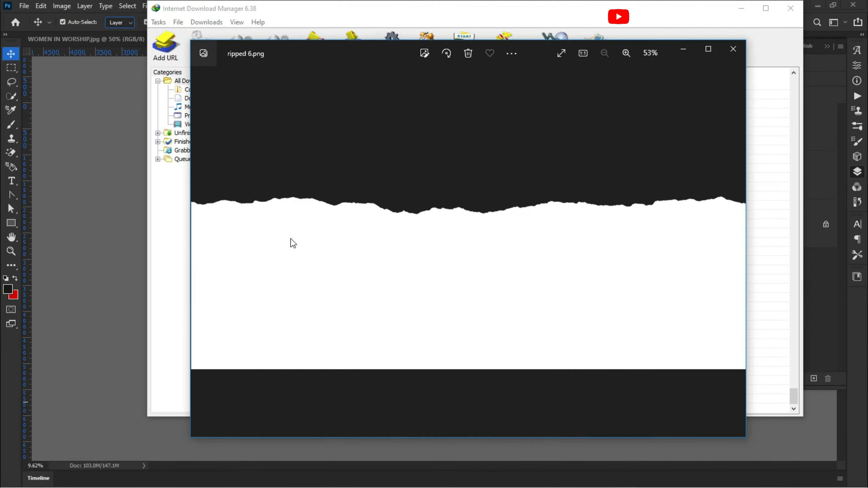
pyautogui.click(734, 51)
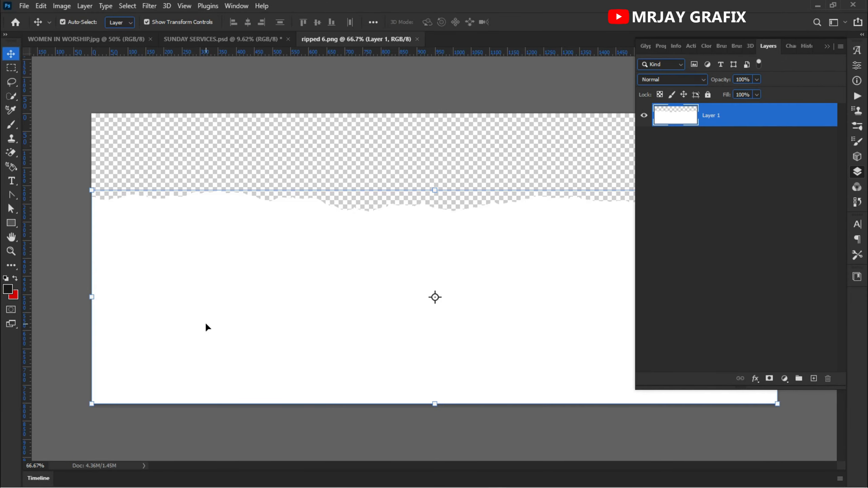
# Step: Open ripped 6.png from the archive in Photoshop and bring its torn-paper layer into the SUNDAY SERVICES document
pyautogui.scroll(-2, 206, 325)
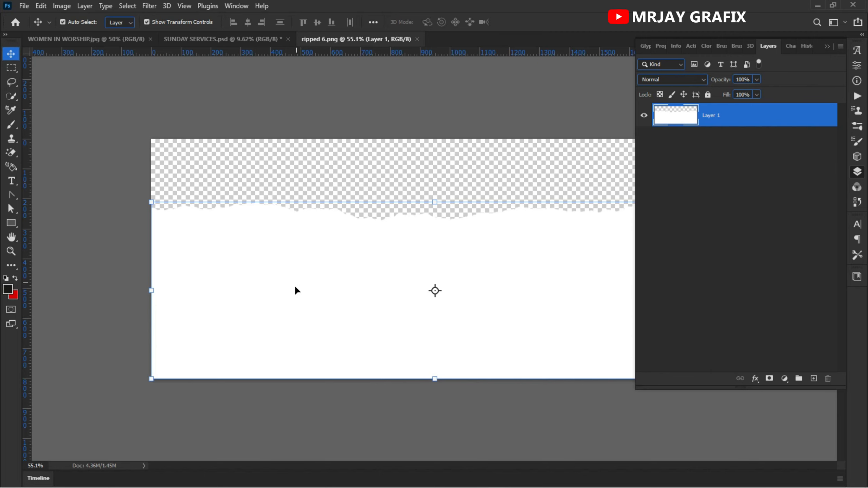
pyautogui.moveTo(328, 289); pyautogui.dragTo(256, 234)
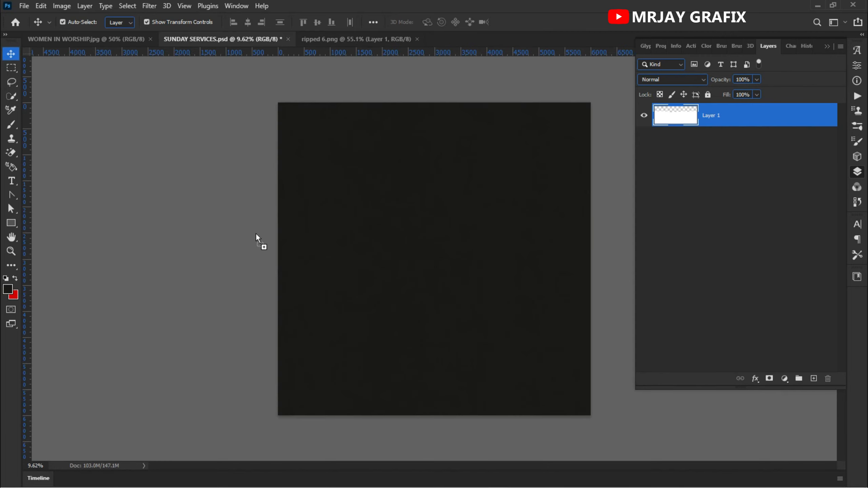
# Step: Scale the torn-paper layer to about 324.5% and position it across the full width of the canvas's bottom edge
pyautogui.moveTo(381, 389); pyautogui.dragTo(381, 308)
pyautogui.moveTo(402, 343); pyautogui.dragTo(456, 382)
pyautogui.moveTo(277, 335); pyautogui.dragTo(262, 334)
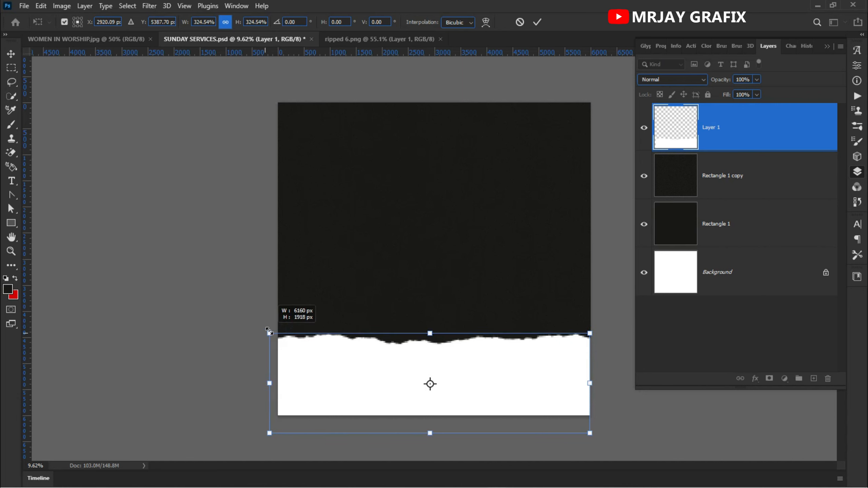
pyautogui.moveTo(354, 366); pyautogui.dragTo(354, 376)
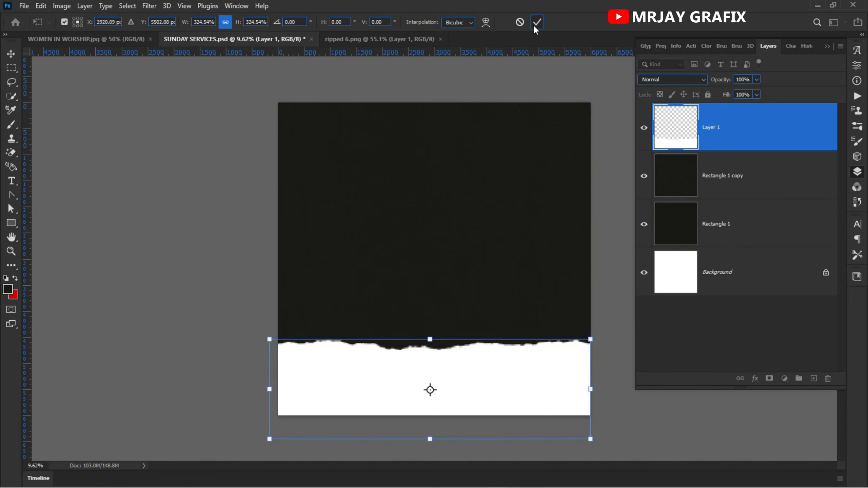
pyautogui.click(537, 23)
pyautogui.click(114, 390)
pyautogui.click(366, 376)
pyautogui.moveTo(398, 378)
pyautogui.mouseDown()
pyautogui.moveTo(401, 397)
pyautogui.moveTo(396, 380)
pyautogui.mouseUp()
pyautogui.click(200, 347)
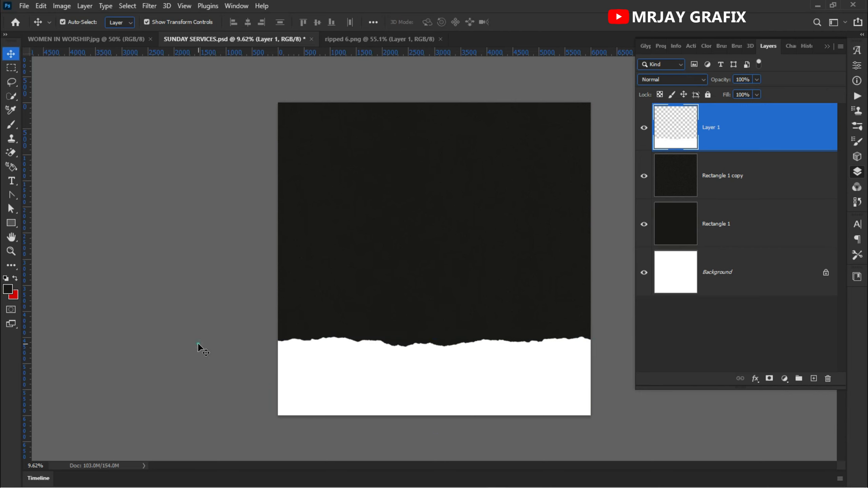
# Step: Add a Color Overlay in light grey d7d7d7 at 100% opacity to the torn-paper layer
pyautogui.click(336, 402)
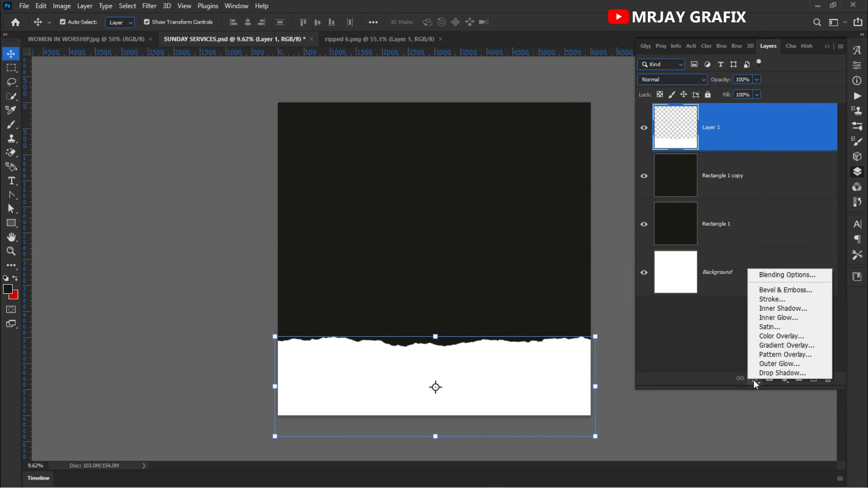
pyautogui.click(781, 336)
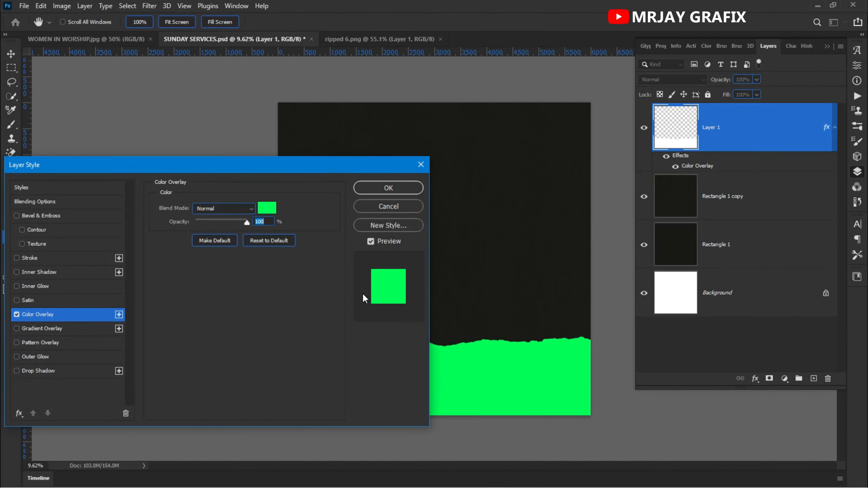
pyautogui.moveTo(190, 167); pyautogui.dragTo(381, 136)
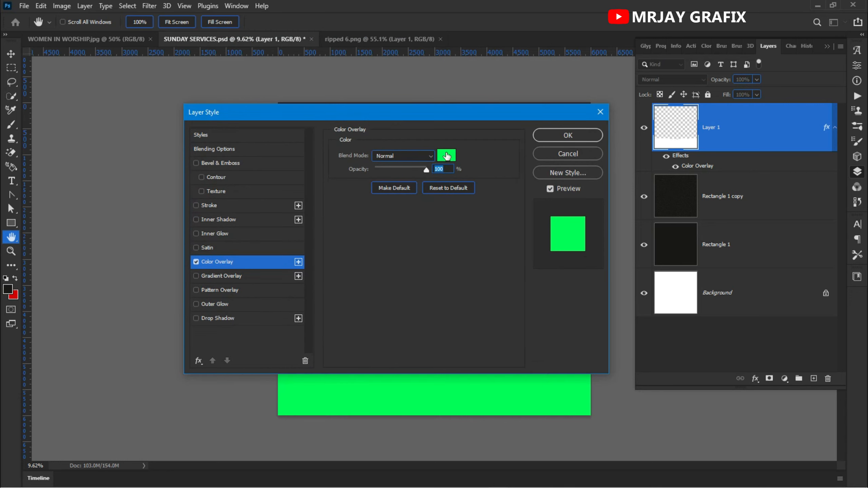
pyautogui.click(444, 157)
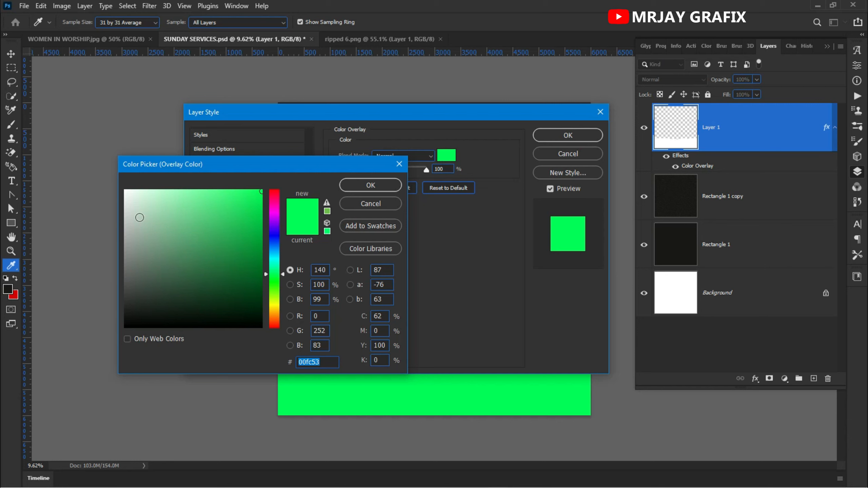
pyautogui.click(123, 203)
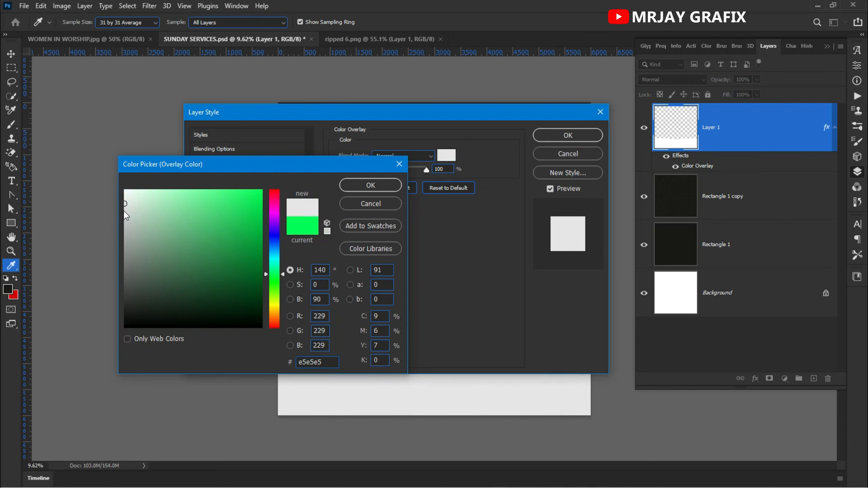
pyautogui.click(124, 211)
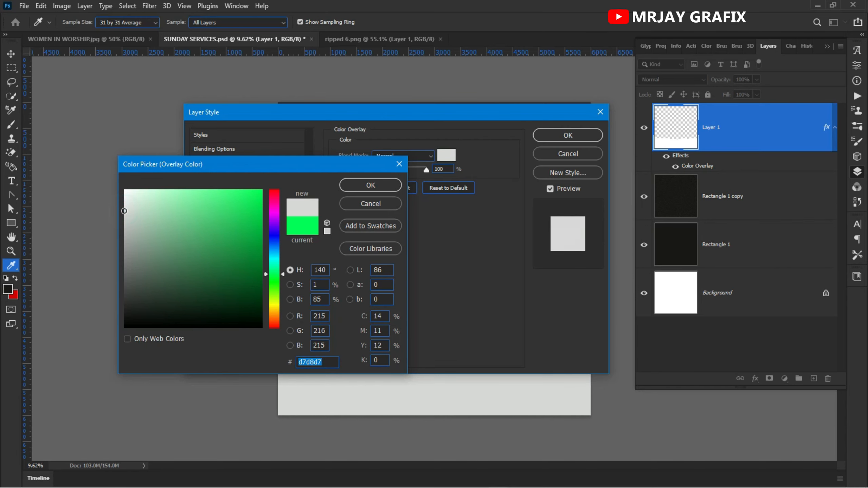
pyautogui.click(371, 185)
pyautogui.click(567, 135)
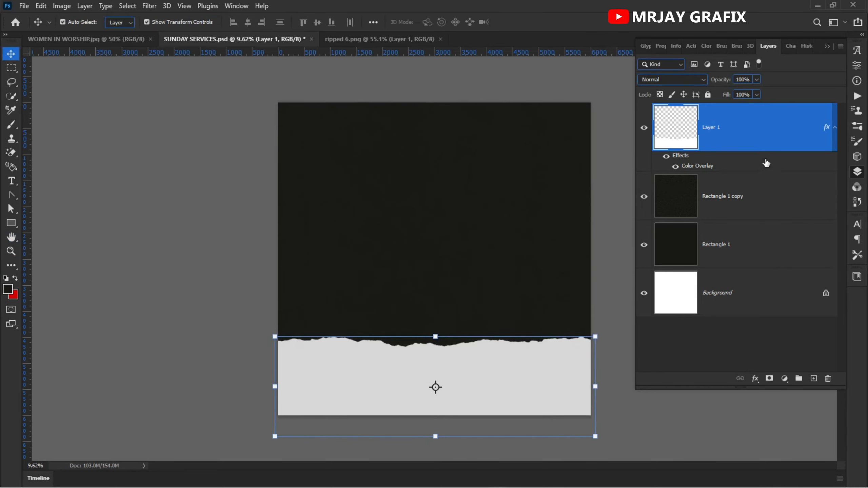
# Step: Duplicate the grey torn-paper strip and move the copy up to the top of the canvas
pyautogui.moveTo(793, 133); pyautogui.dragTo(782, 120)
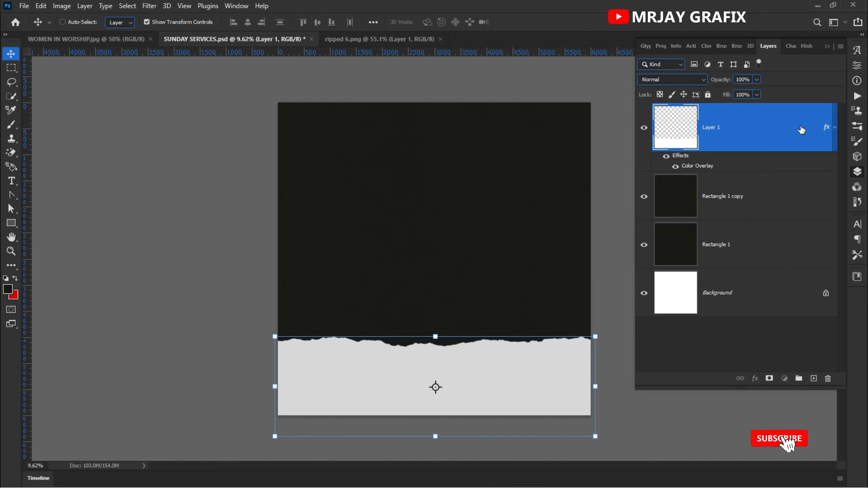
pyautogui.hotkey('ctrl', 'j')
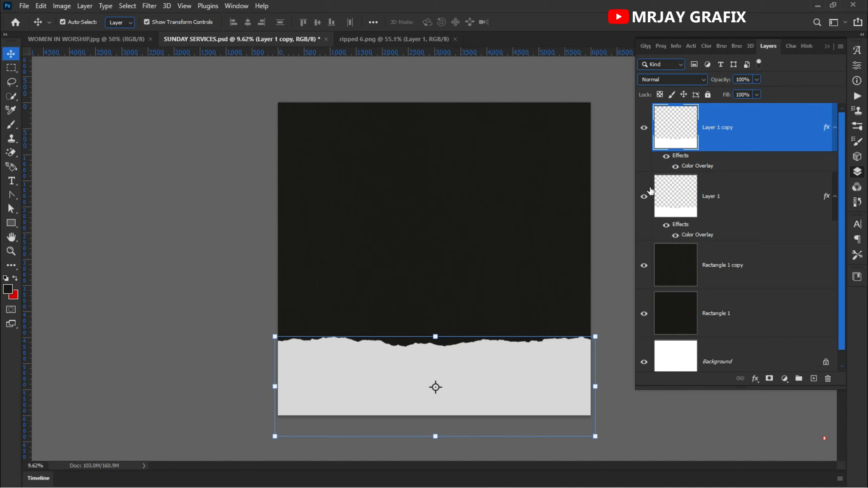
pyautogui.click(737, 196)
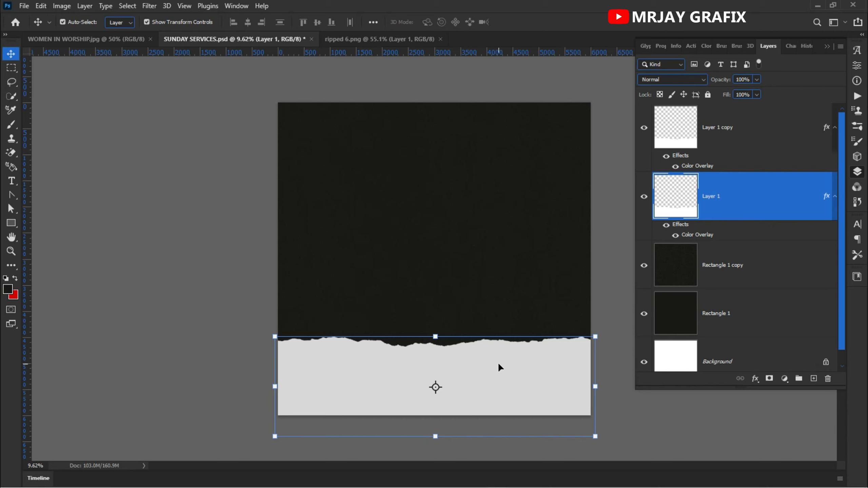
pyautogui.moveTo(497, 378); pyautogui.dragTo(496, 139)
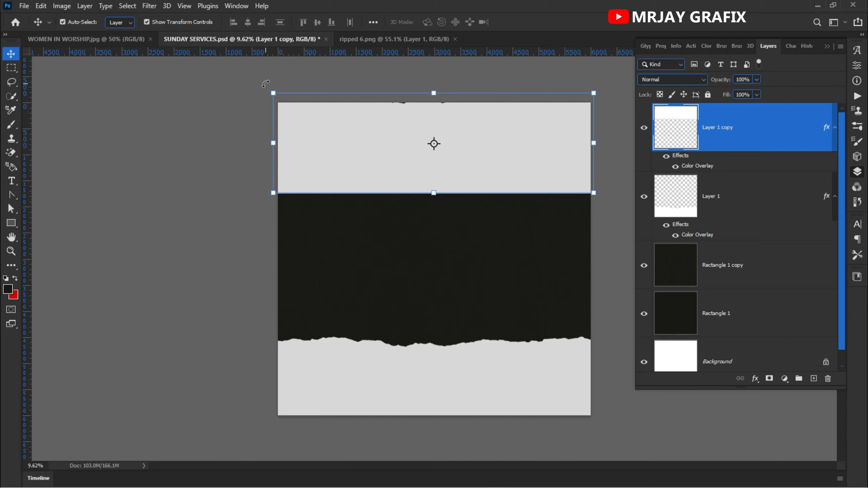
# Step: Flip the upper torn-paper strip horizontally and vertically so its ripped edge faces down, then shift it slightly upward
pyautogui.click(266, 83)
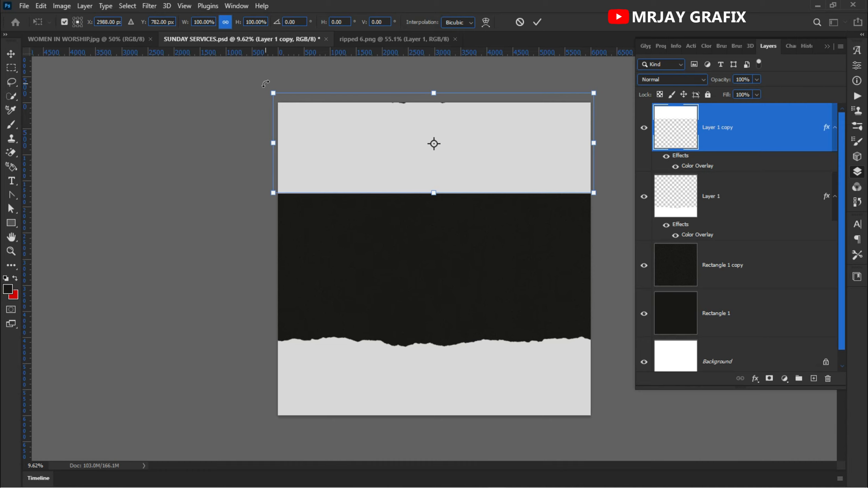
pyautogui.moveTo(266, 84); pyautogui.dragTo(525, 173)
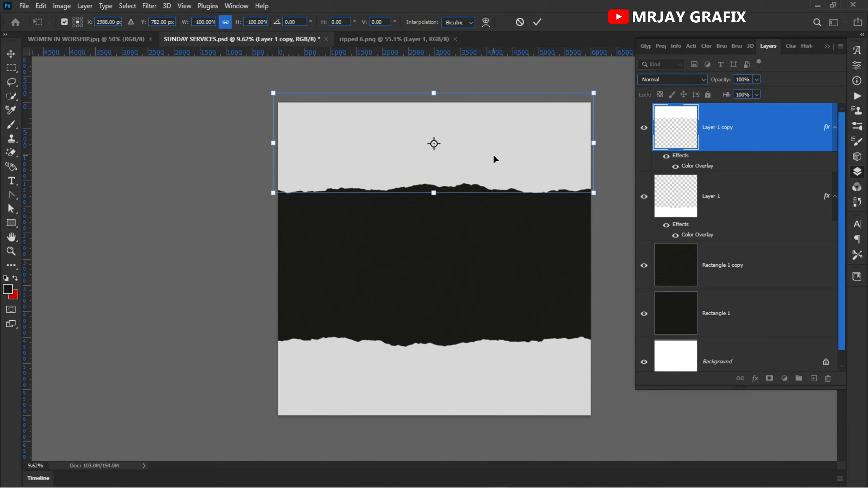
pyautogui.press('Return')
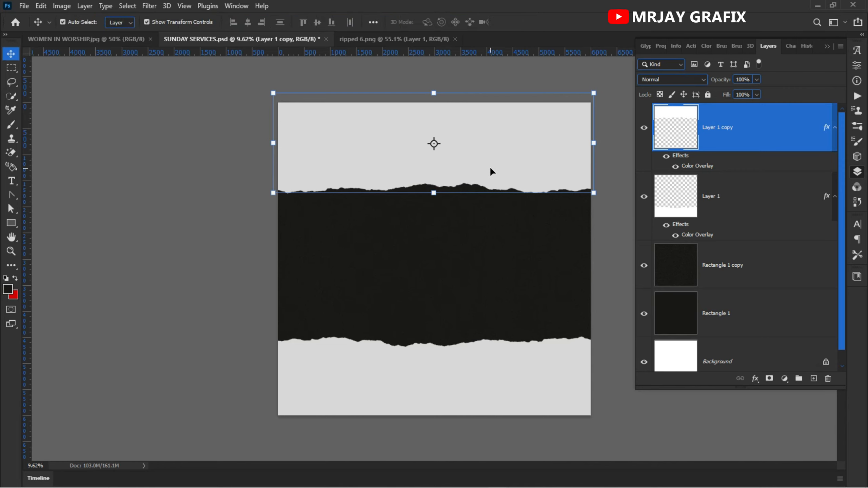
pyautogui.moveTo(491, 169); pyautogui.dragTo(494, 163)
pyautogui.click(223, 214)
pyautogui.click(401, 151)
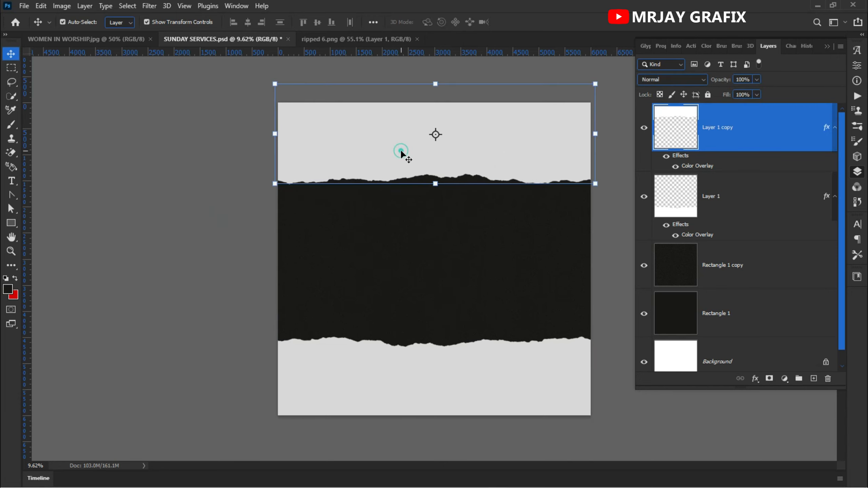
pyautogui.click(205, 116)
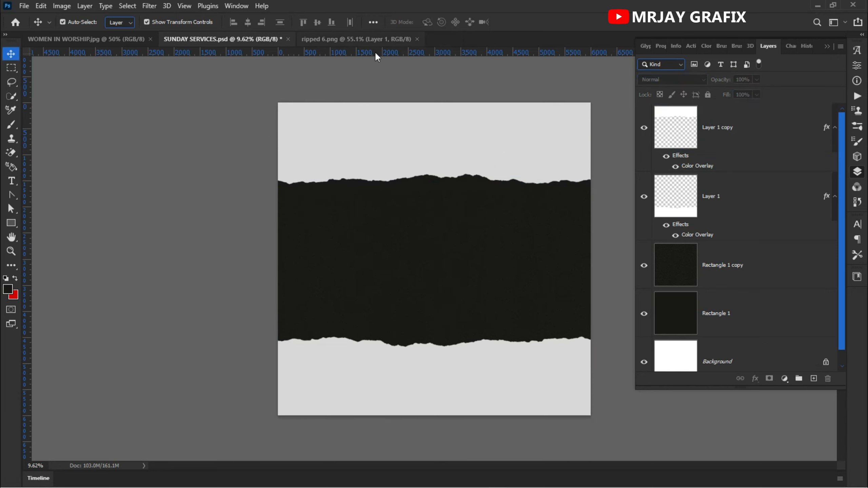
# Step: Close ripped 6.png and bring the WOMEN IN WORSHIP.jpg photo into the SUNDAY SERVICES document over the upper strip
pyautogui.click(418, 39)
pyautogui.click(93, 39)
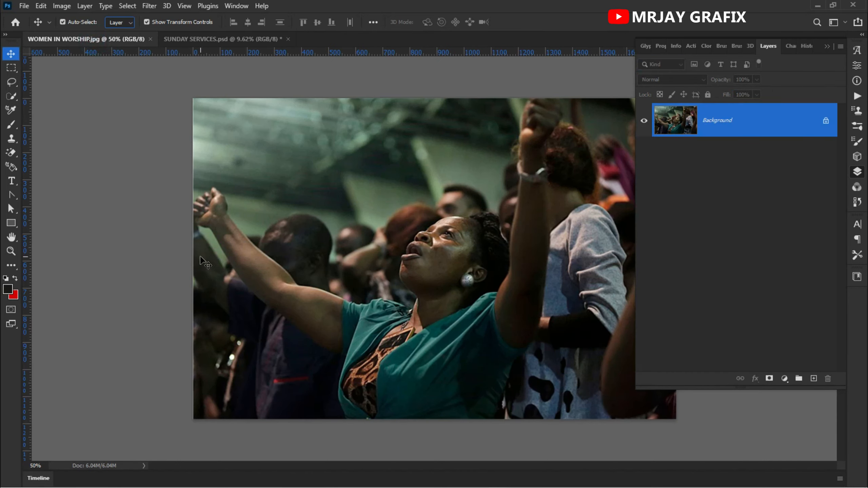
pyautogui.moveTo(424, 187); pyautogui.dragTo(261, 79)
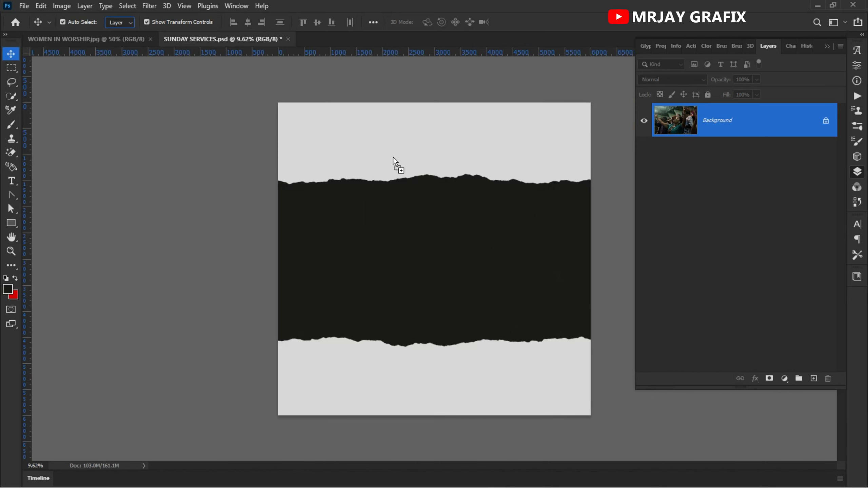
pyautogui.moveTo(393, 158); pyautogui.dragTo(396, 157)
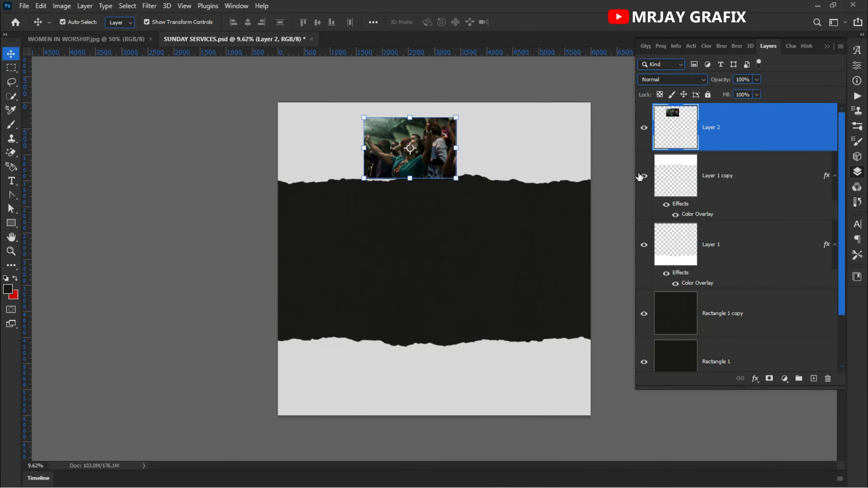
# Step: Clip the worship photo on Layer 2 to the upper torn-paper strip, Layer 1 copy, with a clipping mask
pyautogui.click(672, 176)
pyautogui.click(749, 142)
pyautogui.rightClick(740, 129)
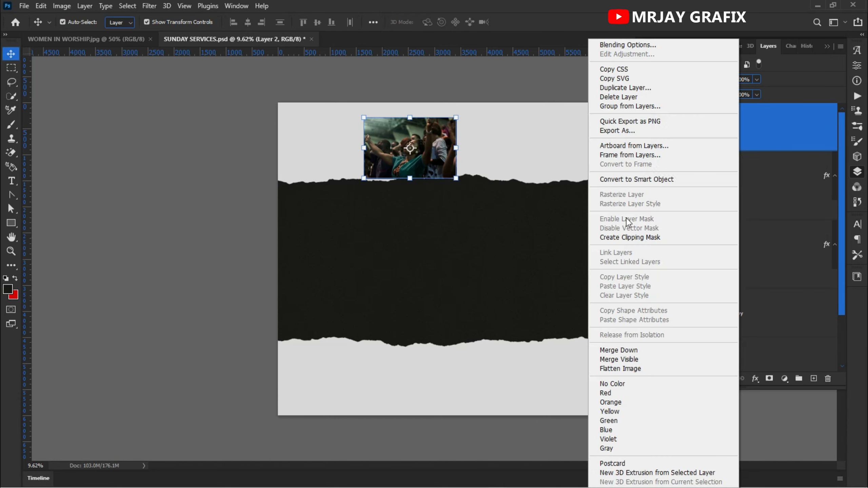
pyautogui.click(777, 148)
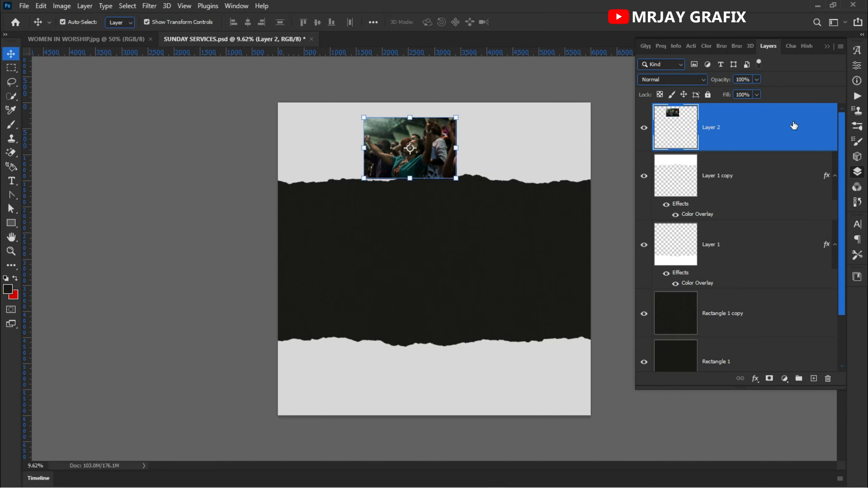
pyautogui.rightClick(766, 132)
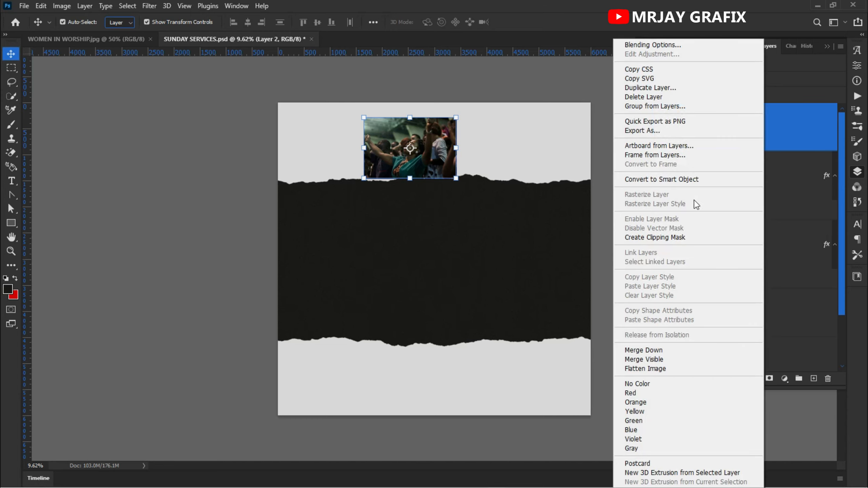
pyautogui.click(655, 239)
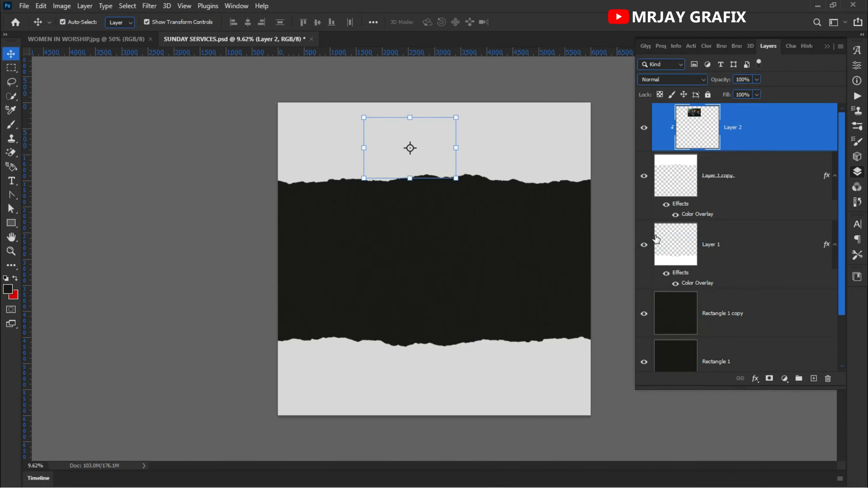
# Step: Delete the Color Overlay effect from Layer 1 copy, the upper torn-paper strip
pyautogui.click(718, 184)
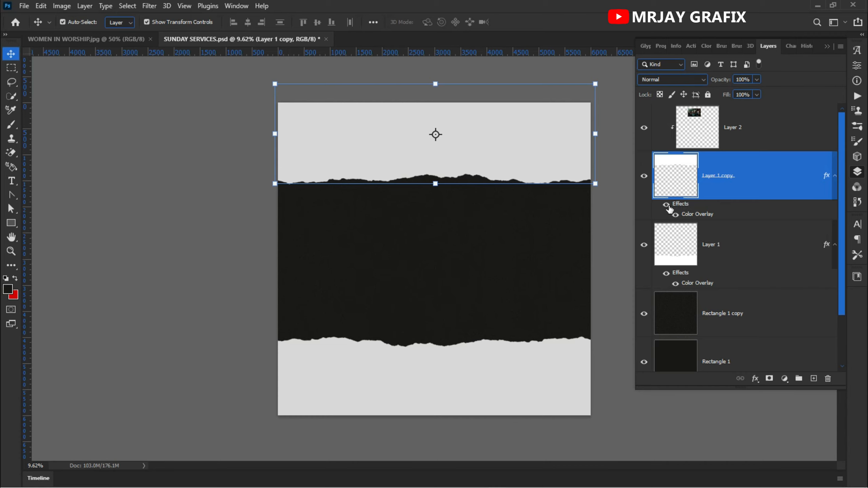
pyautogui.doubleClick(695, 214)
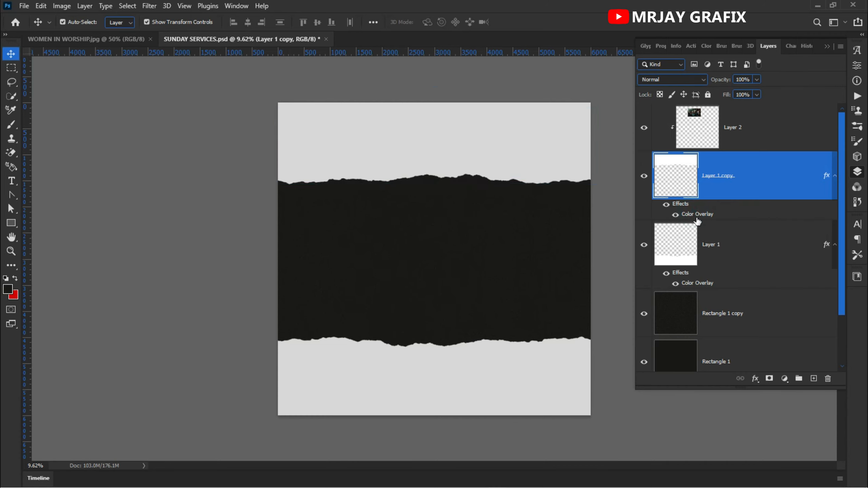
pyautogui.press('Return')
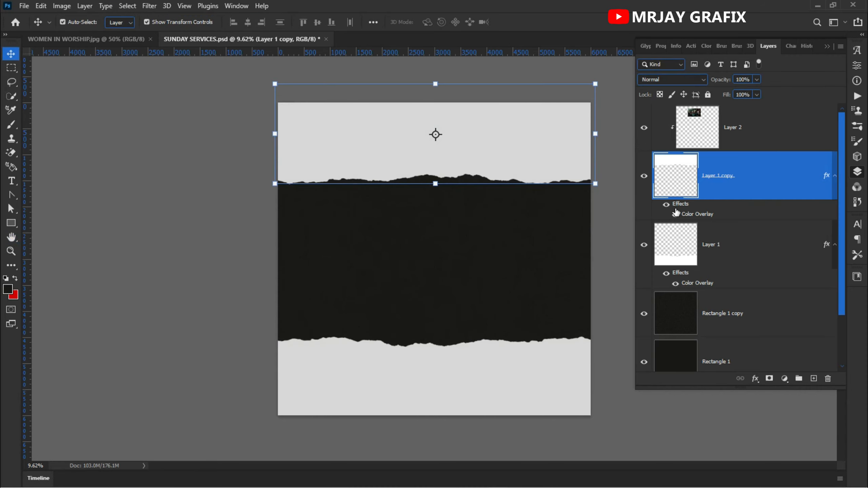
pyautogui.doubleClick(697, 215)
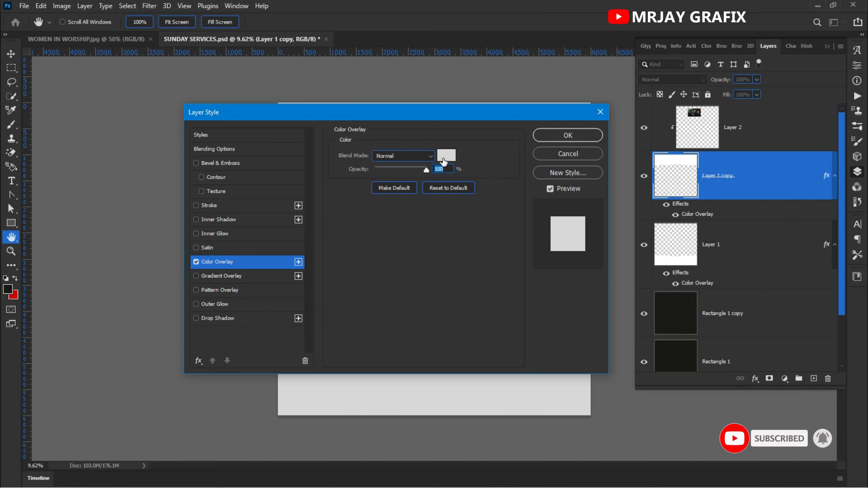
pyautogui.click(543, 155)
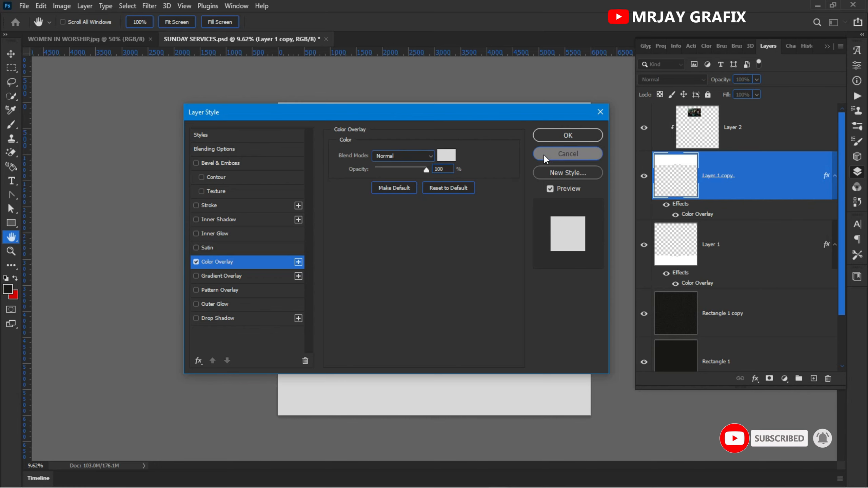
pyautogui.moveTo(681, 204); pyautogui.dragTo(828, 379)
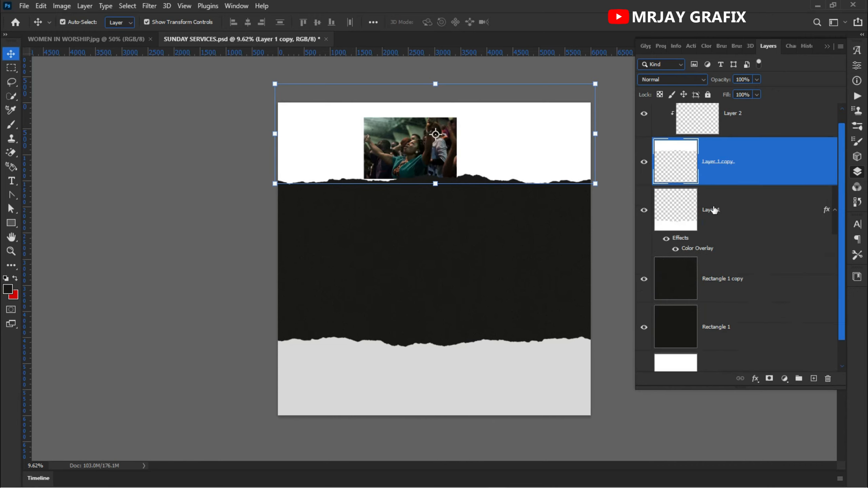
# Step: Enlarge the worship photo on Layer 2 to about 348% and position it to span the upper torn-paper strip
pyautogui.scroll(1, 669, 172)
pyautogui.click(409, 160)
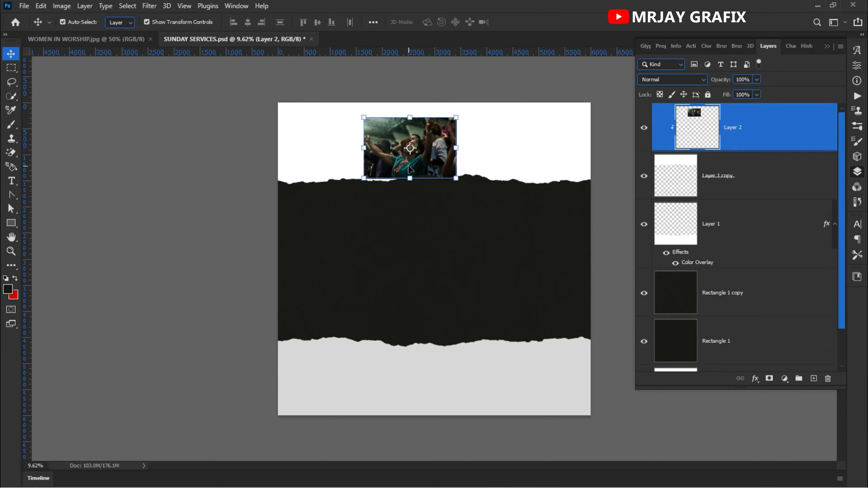
pyautogui.hotkey('ctrl', 't')
pyautogui.moveTo(411, 176); pyautogui.dragTo(432, 303)
pyautogui.moveTo(441, 147); pyautogui.dragTo(482, 92)
pyautogui.moveTo(311, 157); pyautogui.dragTo(275, 154)
pyautogui.moveTo(330, 169); pyautogui.dragTo(331, 165)
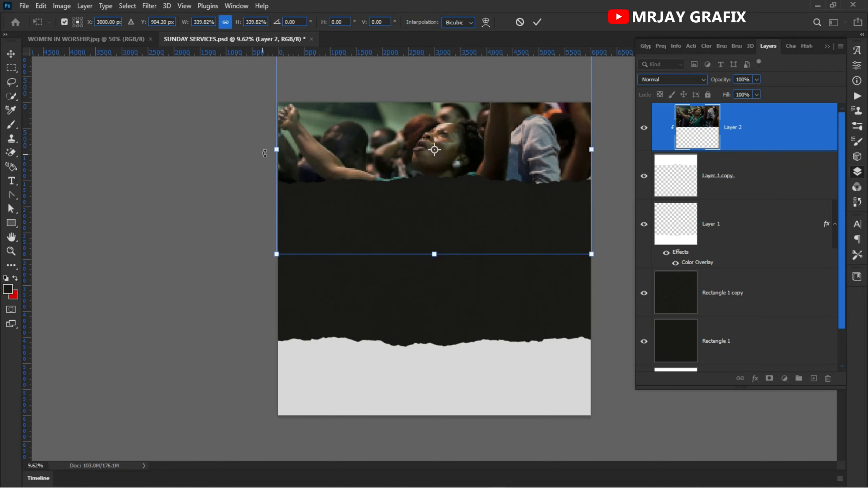
pyautogui.moveTo(273, 149); pyautogui.dragTo(269, 149)
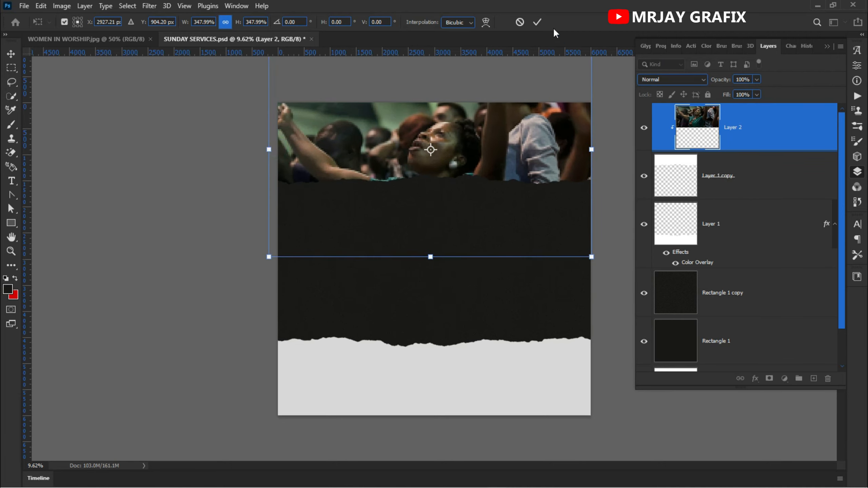
pyautogui.click(537, 22)
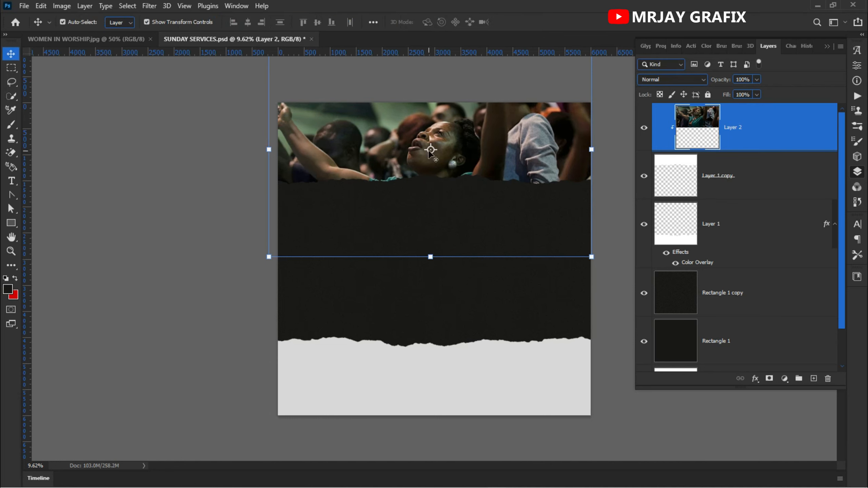
# Step: Shift the worship photo slightly up and across to center it over the canvas width, and deselect it
pyautogui.hotkey('ctrl', 't')
pyautogui.moveTo(362, 167); pyautogui.dragTo(363, 157)
pyautogui.click(161, 155)
pyautogui.click(174, 181)
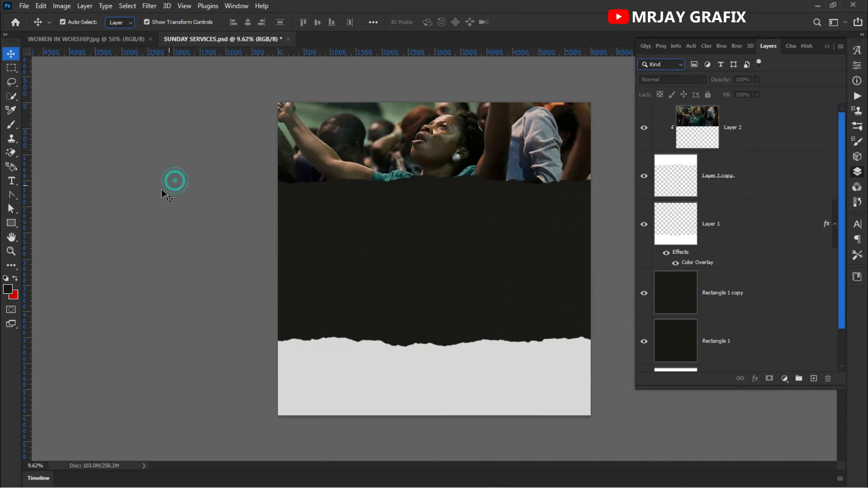
# Step: Duplicate the upper torn-paper strip, Layer 1 copy, and clip the worship photo to the duplicate
pyautogui.click(713, 185)
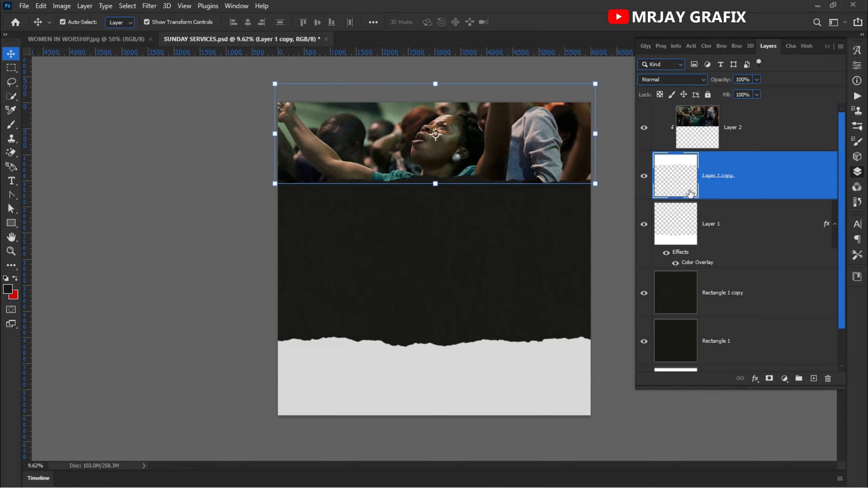
pyautogui.moveTo(812, 187); pyautogui.dragTo(816, 378)
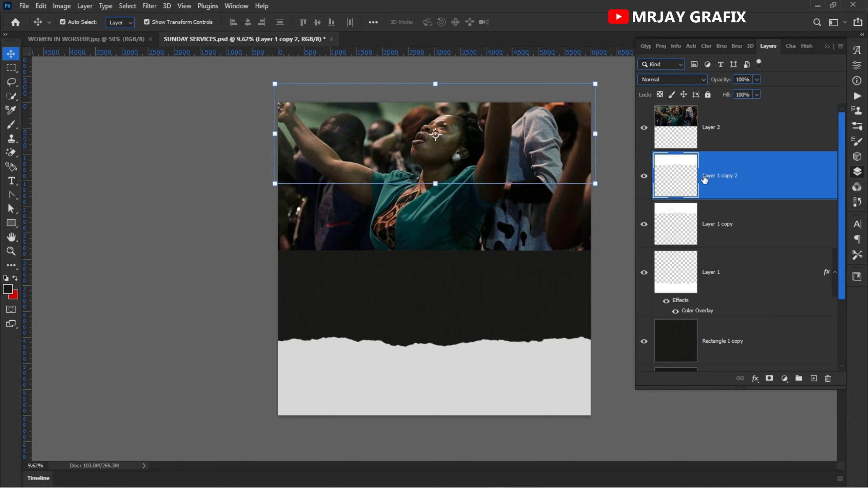
pyautogui.hotkey('ctrl', 'z')
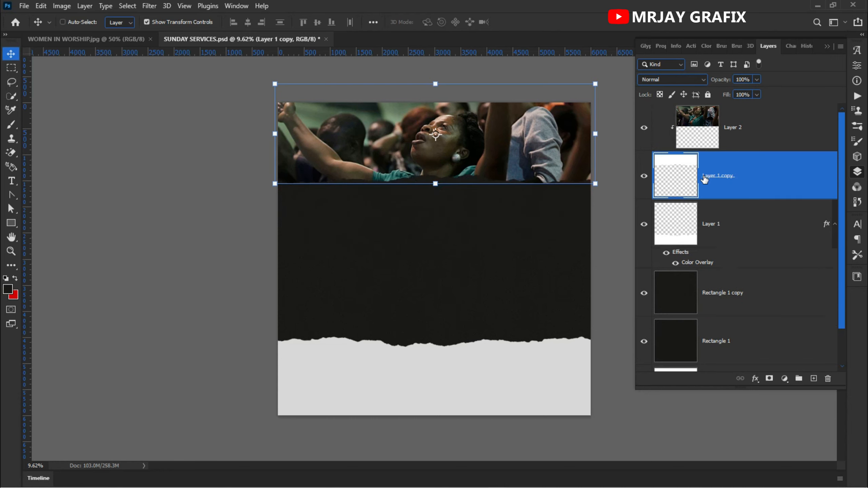
pyautogui.hotkey('ctrl', 'shift', 'z')
# Step: Move the lower duplicate strip, Layer 1 copy, slightly down to form a thin white torn edge under the photo
pyautogui.click(711, 228)
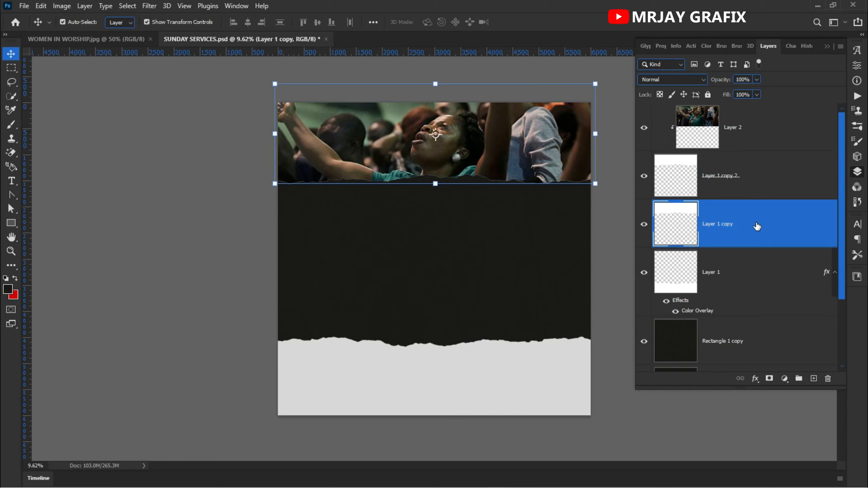
pyautogui.click(438, 185)
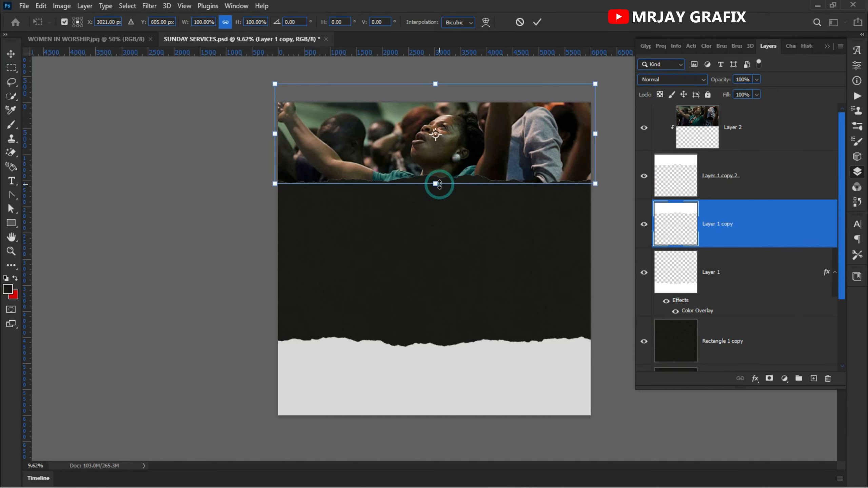
pyautogui.moveTo(433, 165); pyautogui.dragTo(433, 171)
pyautogui.click(537, 23)
pyautogui.click(224, 162)
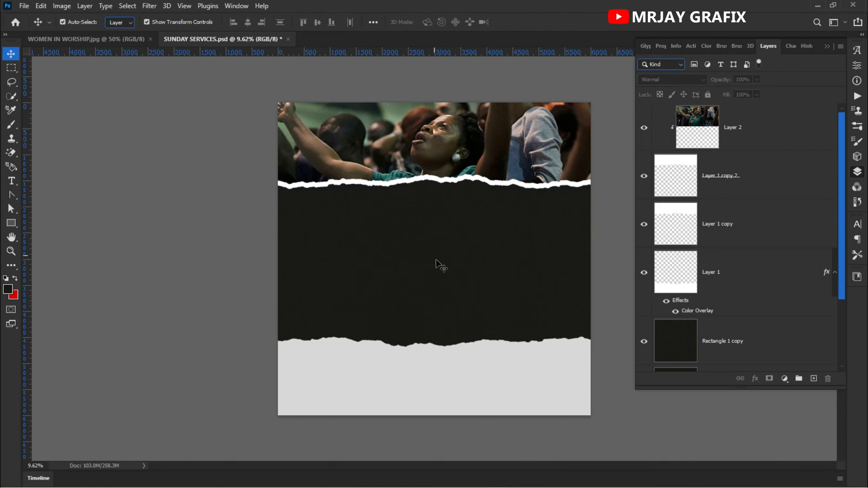
# Step: Add a Gradient Overlay to Layer 1 copy 2 and reset it to the default red-to-orange linear gradient at 49°
pyautogui.click(731, 176)
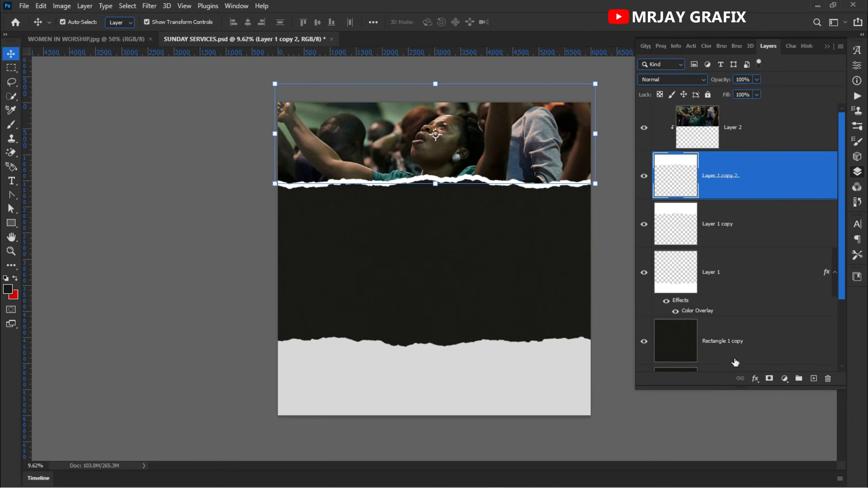
pyautogui.click(755, 379)
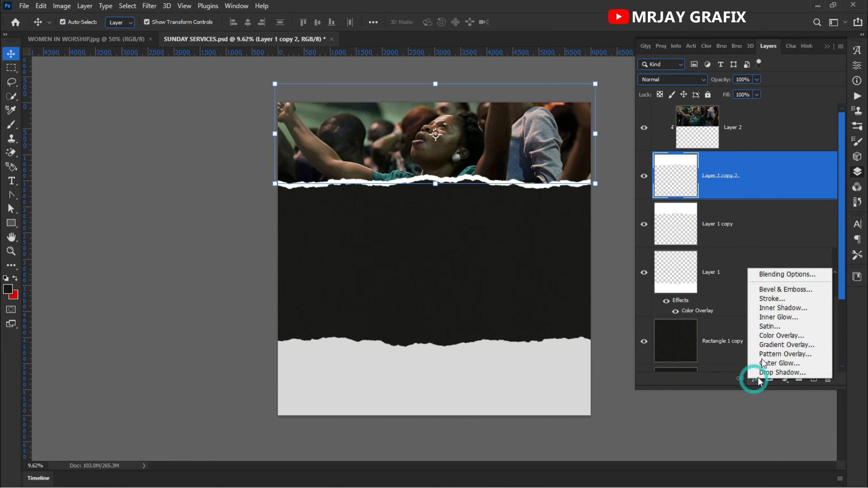
pyautogui.click(773, 345)
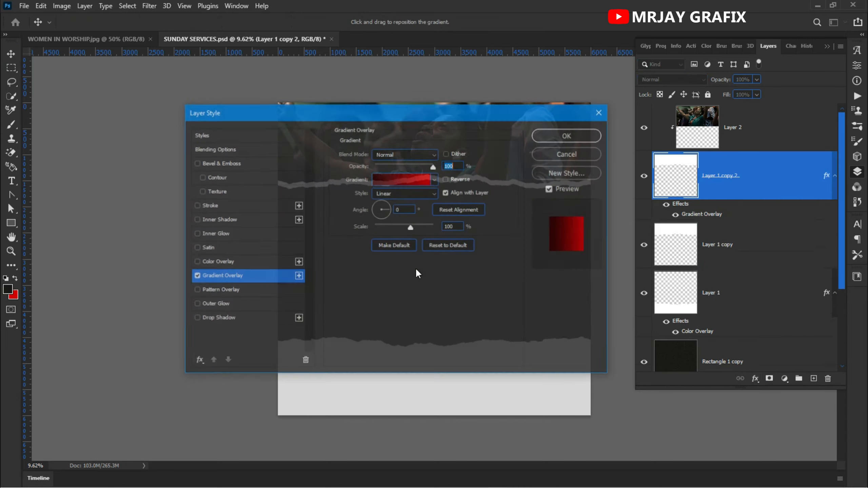
pyautogui.moveTo(369, 115); pyautogui.dragTo(376, 229)
pyautogui.click(409, 295)
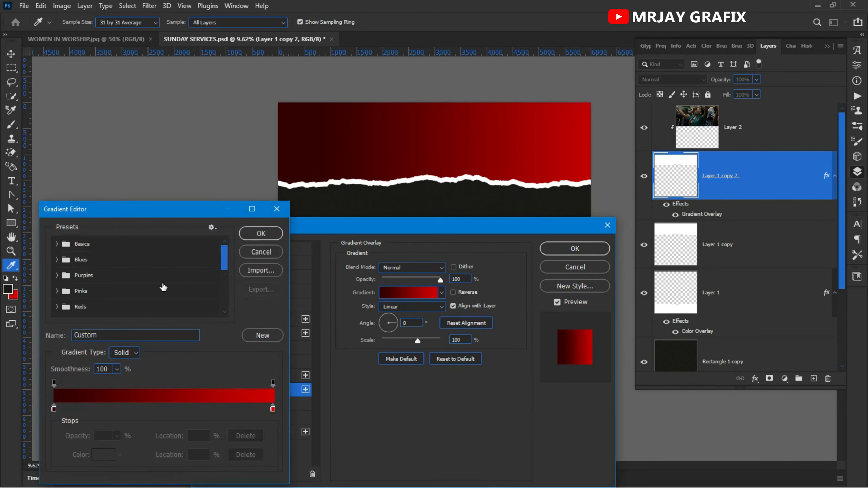
pyautogui.click(257, 248)
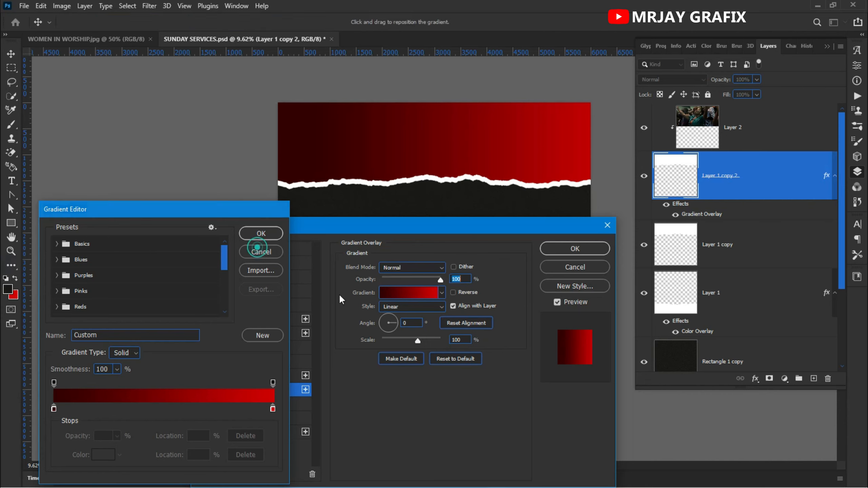
pyautogui.click(439, 356)
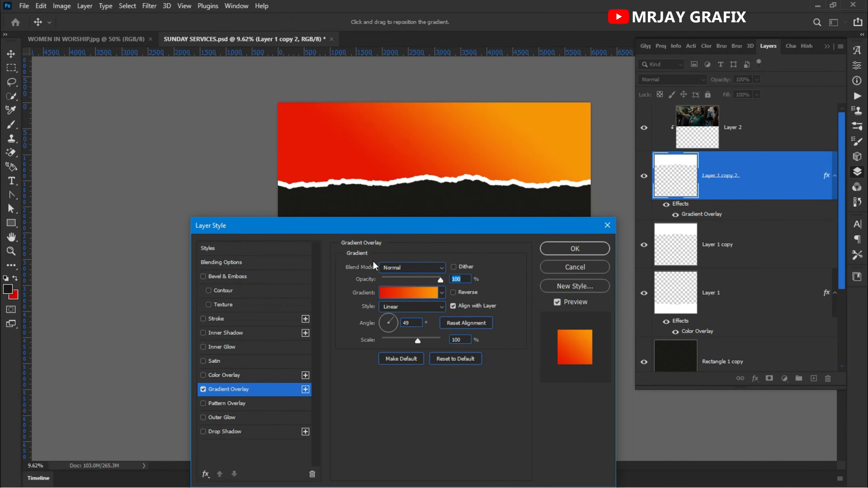
pyautogui.moveTo(368, 232); pyautogui.dragTo(353, 191)
pyautogui.click(377, 251)
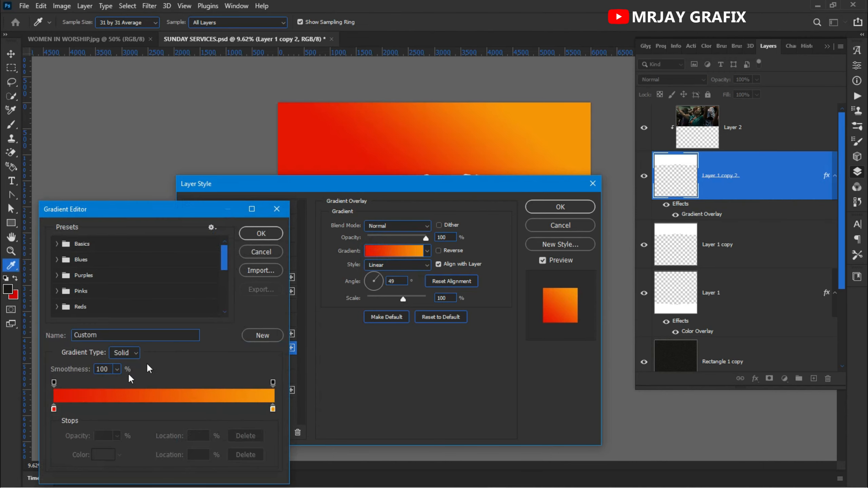
pyautogui.click(54, 410)
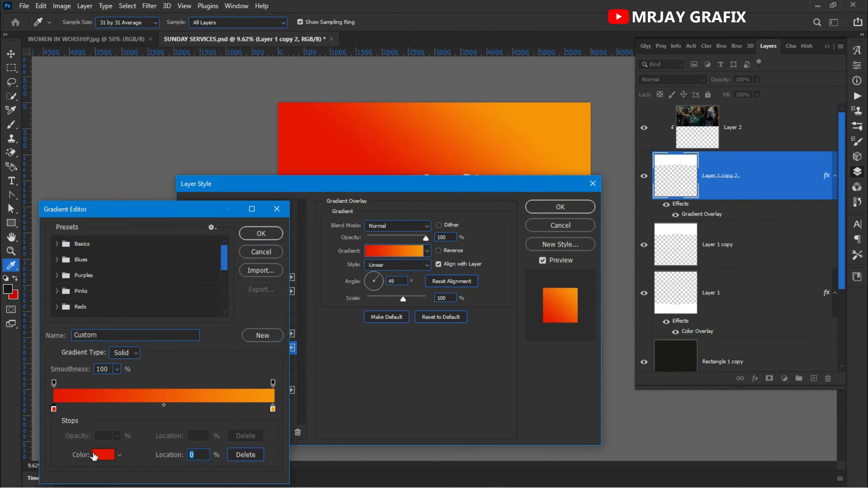
pyautogui.click(100, 456)
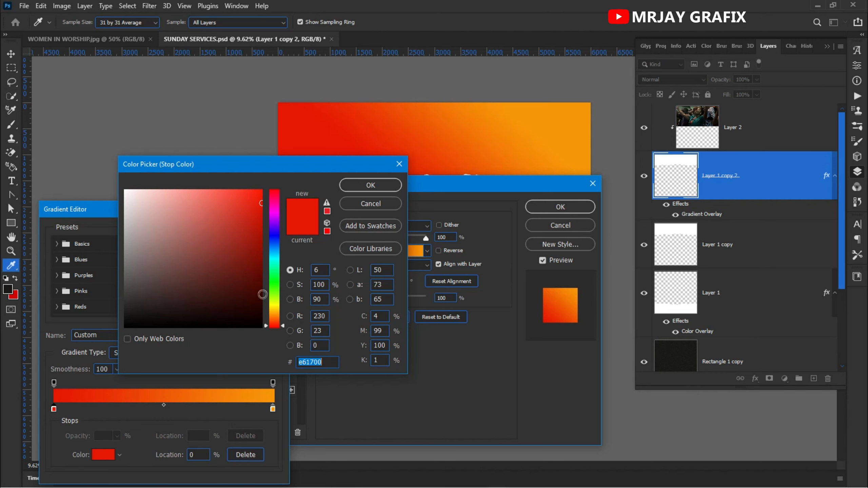
pyautogui.moveTo(272, 324); pyautogui.dragTo(272, 321)
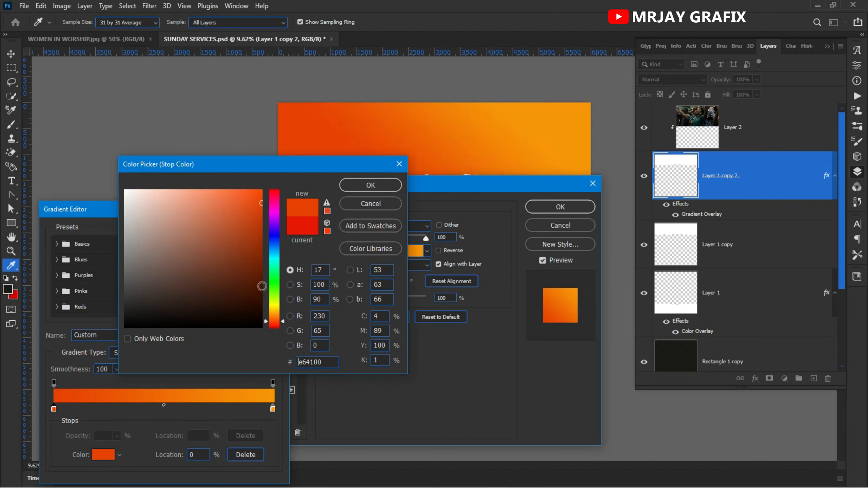
pyautogui.click(262, 268)
pyautogui.moveTo(262, 268)
pyautogui.mouseDown()
pyautogui.moveTo(261, 291)
pyautogui.moveTo(257, 280)
pyautogui.moveTo(267, 258)
pyautogui.moveTo(260, 279)
pyautogui.moveTo(261, 270)
pyautogui.mouseUp()
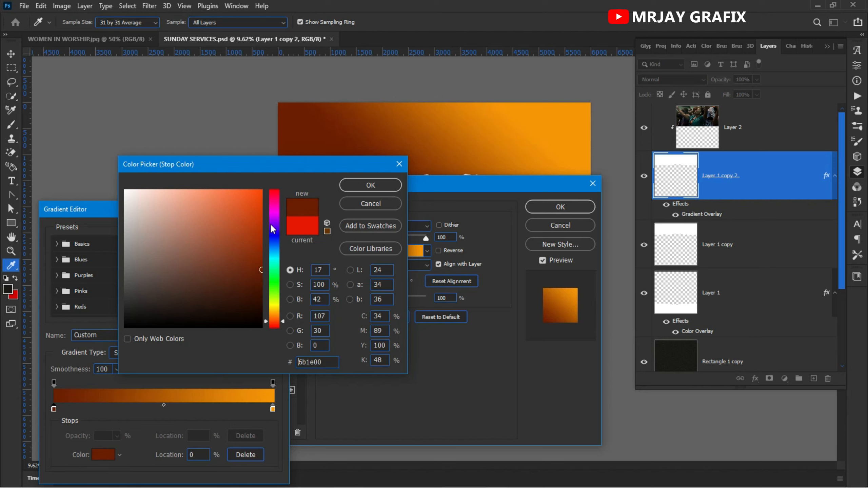
pyautogui.click(357, 194)
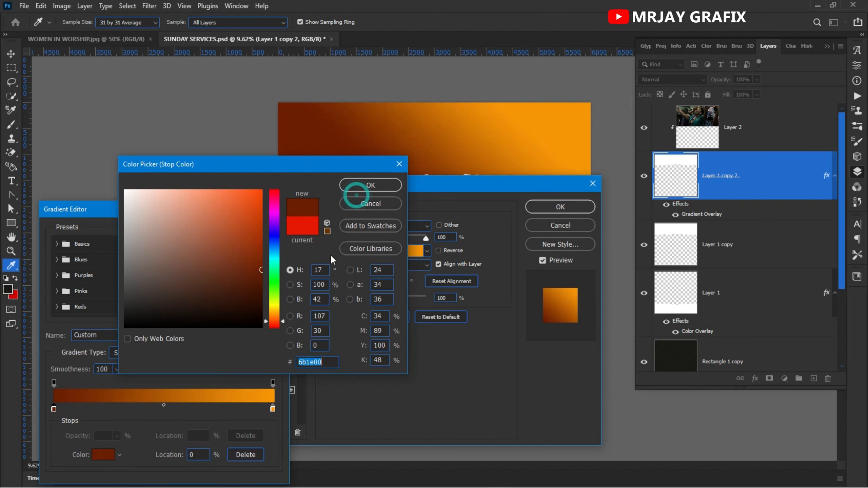
pyautogui.click(370, 186)
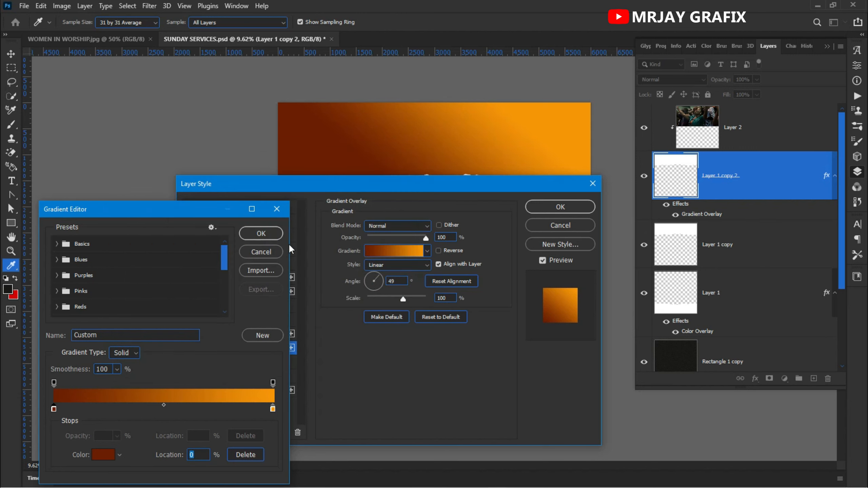
pyautogui.click(276, 209)
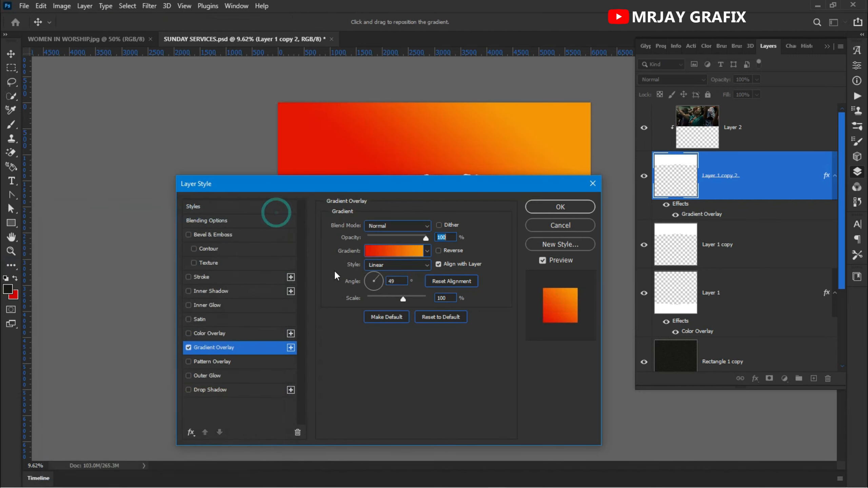
# Step: Apply the red-to-orange Gradient Overlay and rasterize the layer style of Layer 1 copy 2
pyautogui.click(553, 209)
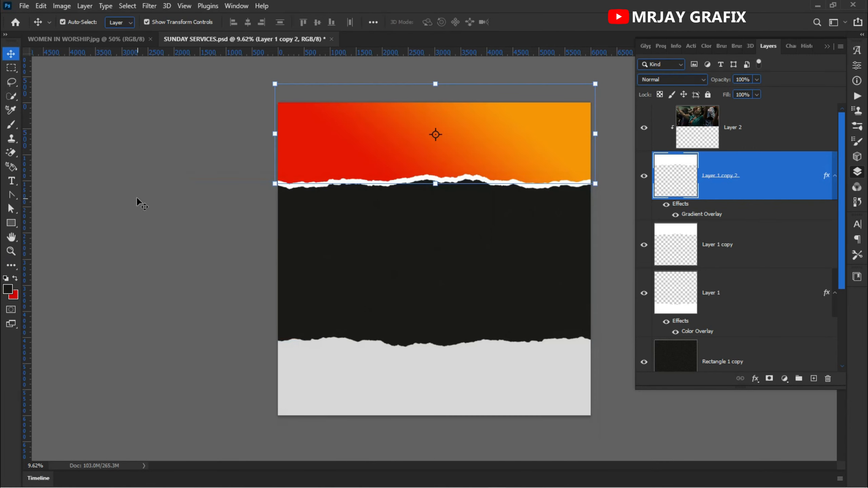
pyautogui.click(131, 196)
pyautogui.click(392, 155)
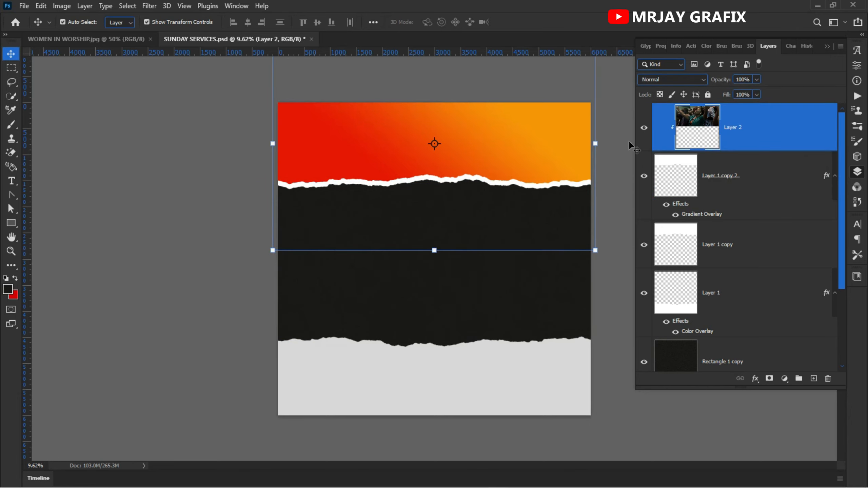
pyautogui.click(710, 184)
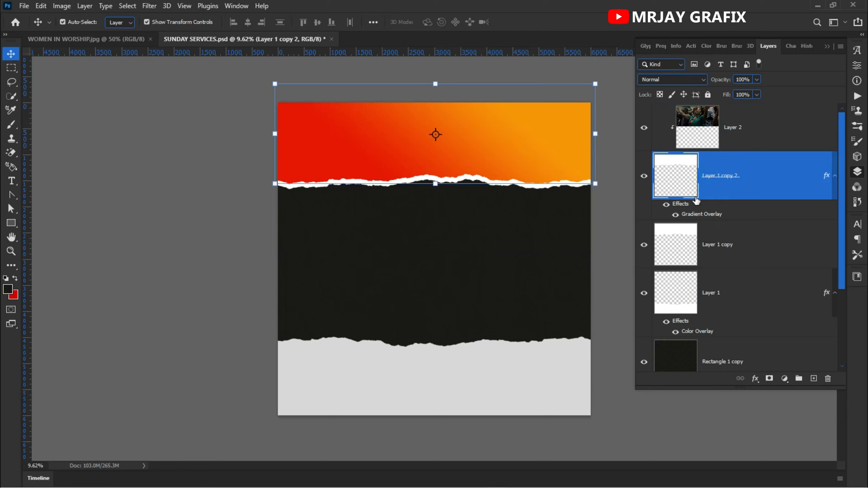
pyautogui.rightClick(773, 174)
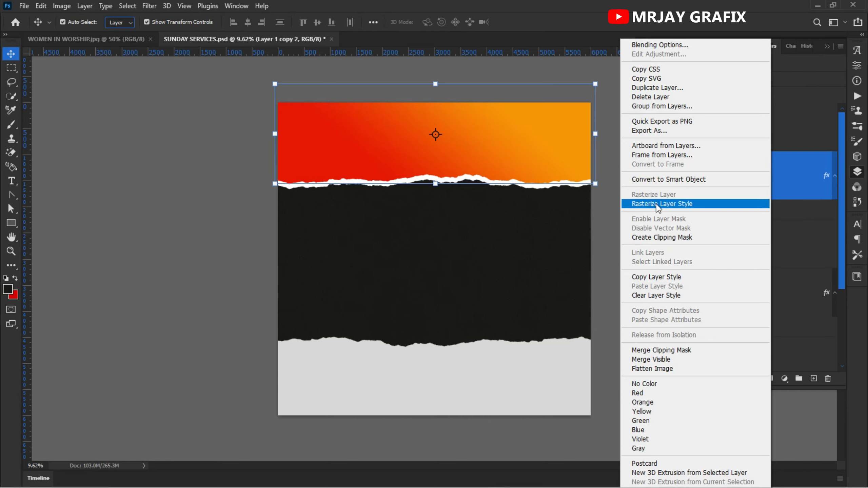
pyautogui.click(688, 203)
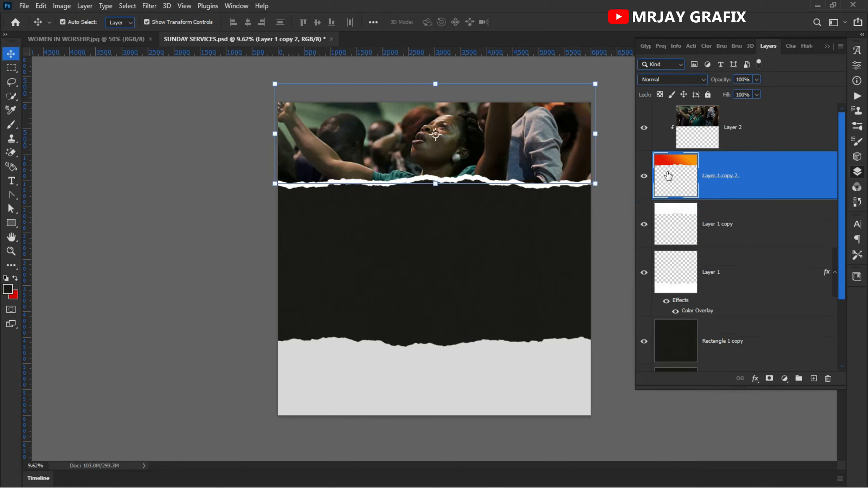
# Step: Set the blend mode of the clipped worship photo, Layer 2, to Luminosity so it takes the red-orange gradient's colours
pyautogui.click(698, 139)
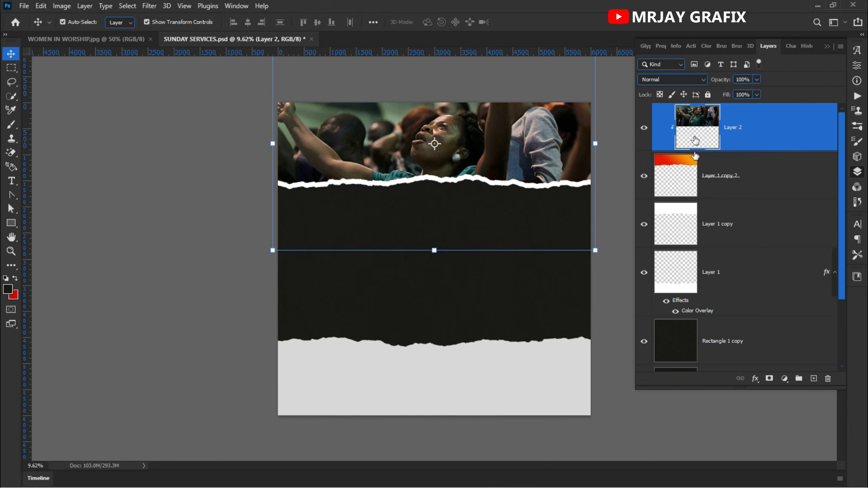
pyautogui.click(690, 167)
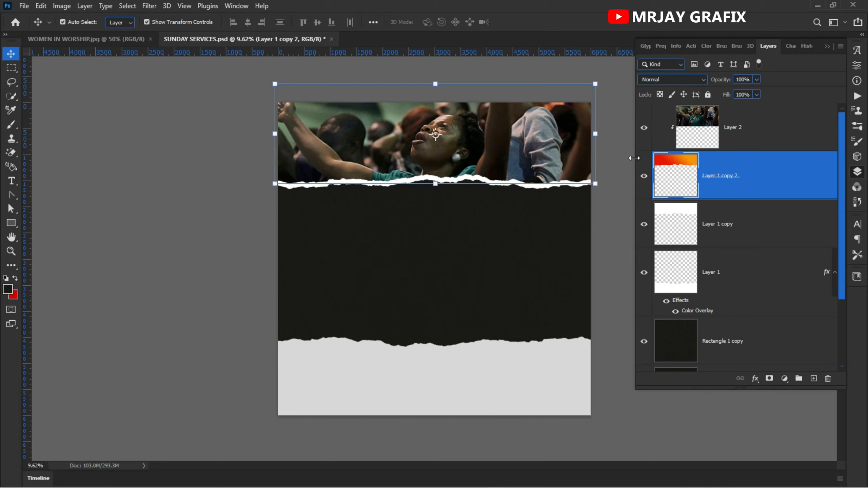
pyautogui.click(713, 135)
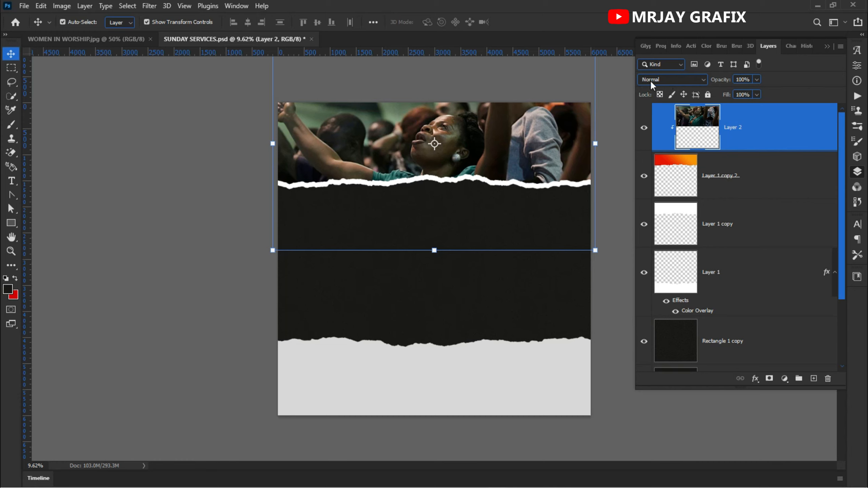
pyautogui.click(705, 82)
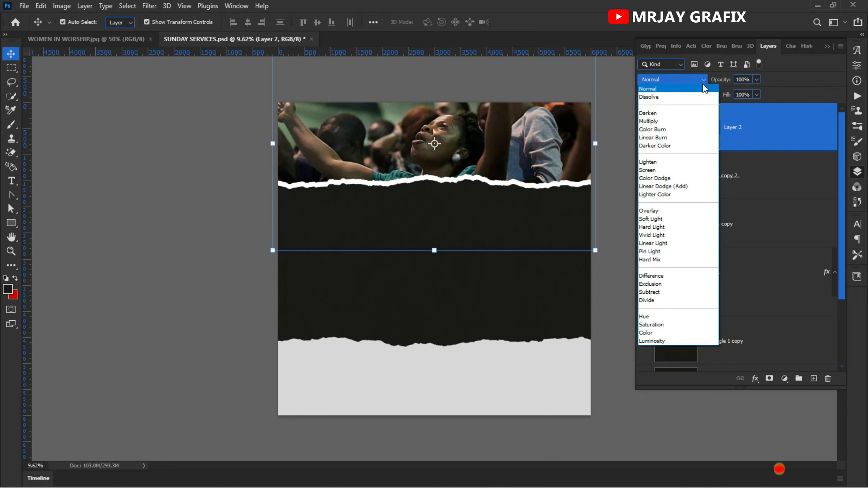
pyautogui.click(703, 84)
pyautogui.click(704, 84)
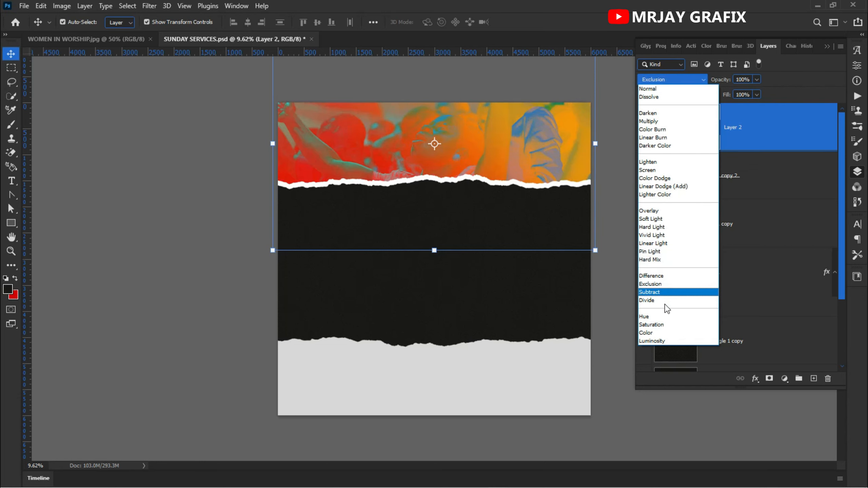
pyautogui.click(672, 340)
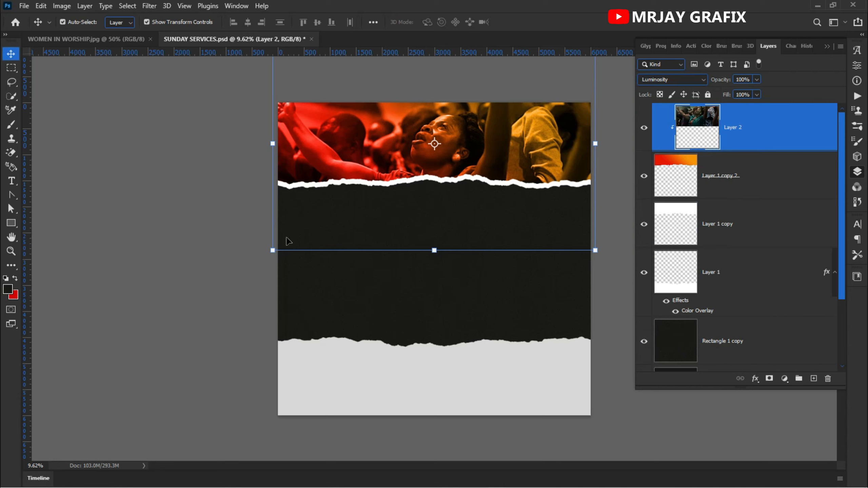
pyautogui.click(182, 205)
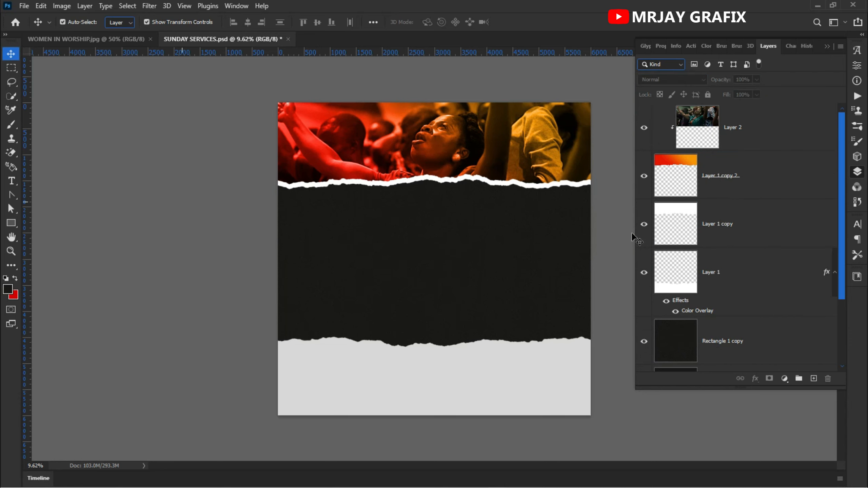
pyautogui.click(675, 135)
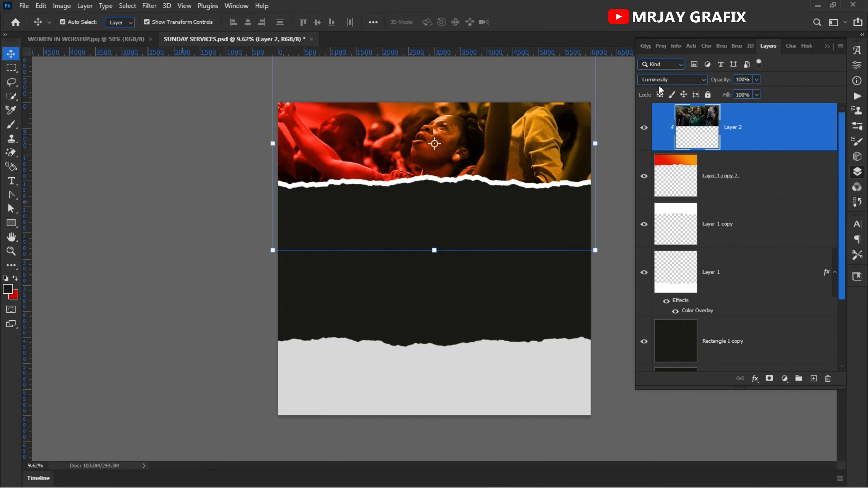
pyautogui.click(181, 165)
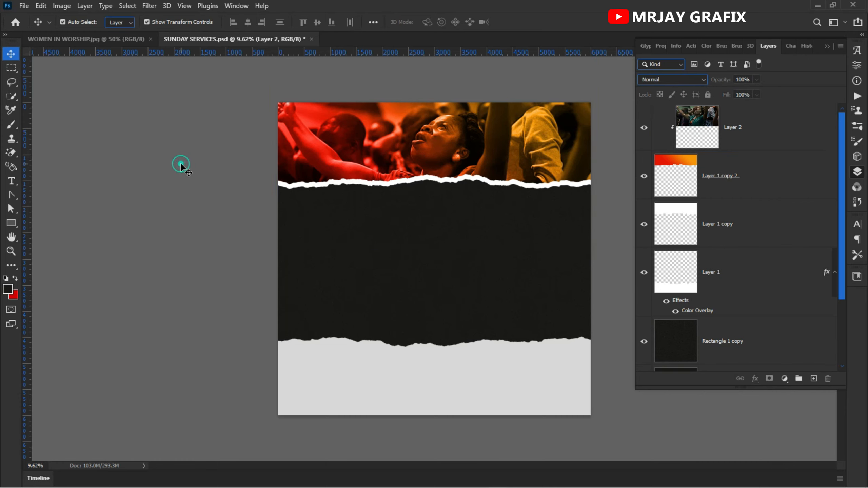
# Step: Add a Hue/Saturation adjustment layer clipped to Layer 2, with Saturation at -20 and Lightness at -2
pyautogui.click(505, 154)
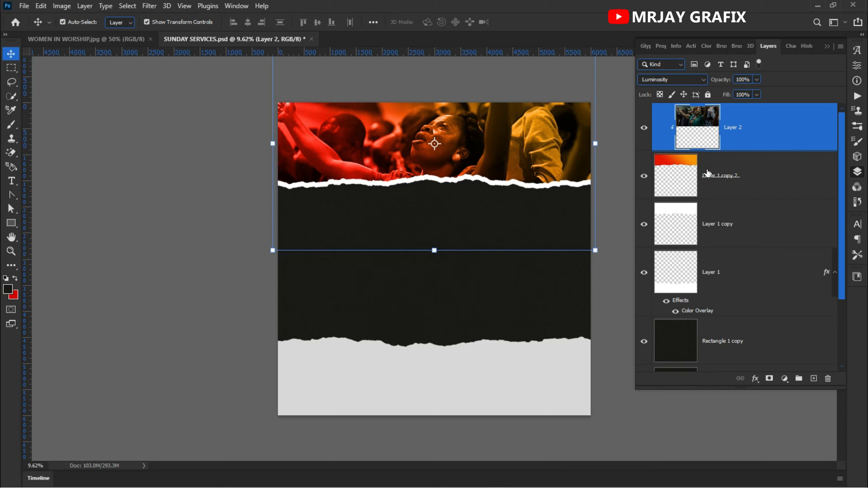
pyautogui.click(708, 171)
pyautogui.click(716, 140)
pyautogui.click(785, 378)
pyautogui.click(785, 378)
pyautogui.click(785, 379)
pyautogui.click(785, 379)
pyautogui.click(785, 379)
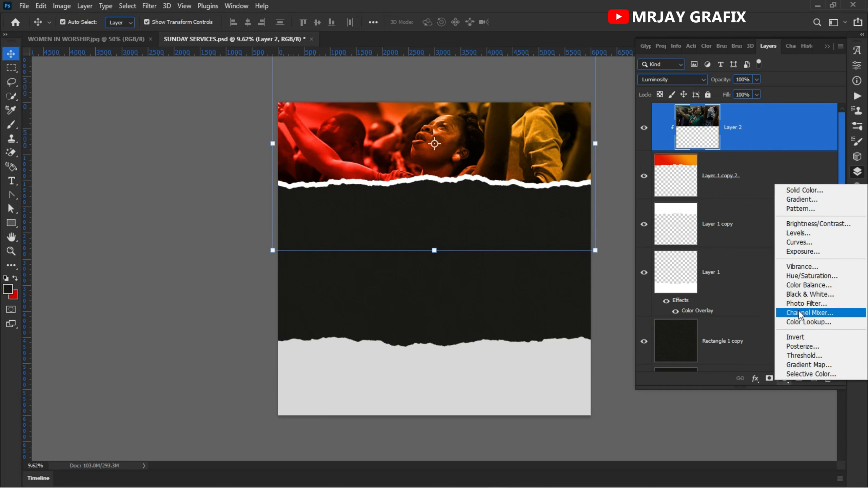
pyautogui.click(800, 278)
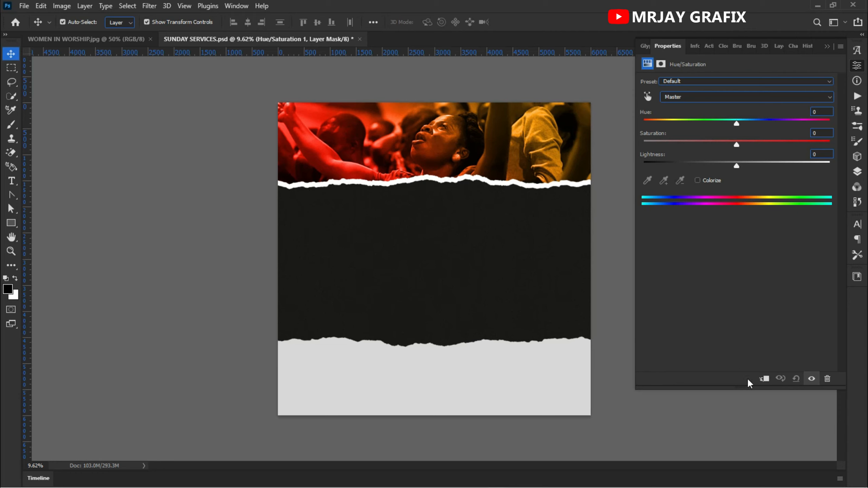
pyautogui.click(765, 379)
pyautogui.moveTo(736, 147); pyautogui.dragTo(736, 172)
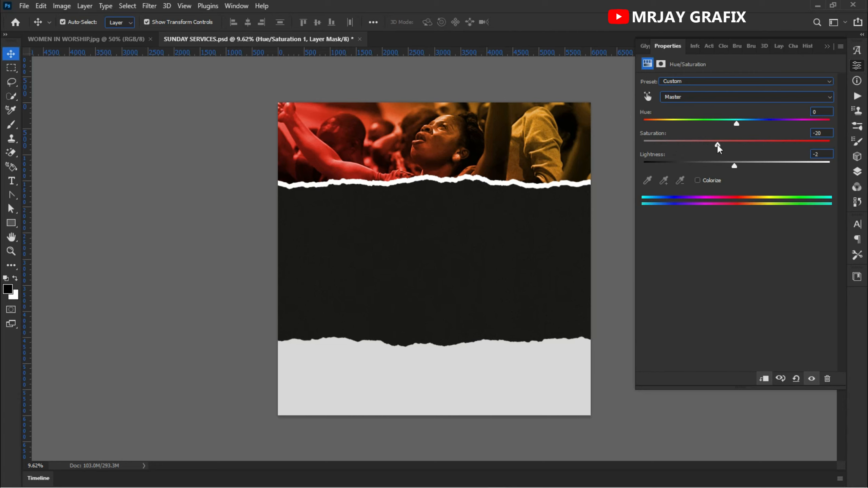
# Step: Fine-tune the Saturation and Lightness of the worship photo's Hue/Saturation adjustment, leaving no layer selected
pyautogui.moveTo(717, 144)
pyautogui.mouseDown()
pyautogui.moveTo(729, 144)
pyautogui.moveTo(721, 145)
pyautogui.mouseUp()
pyautogui.moveTo(698, 159); pyautogui.dragTo(704, 157)
pyautogui.click(164, 200)
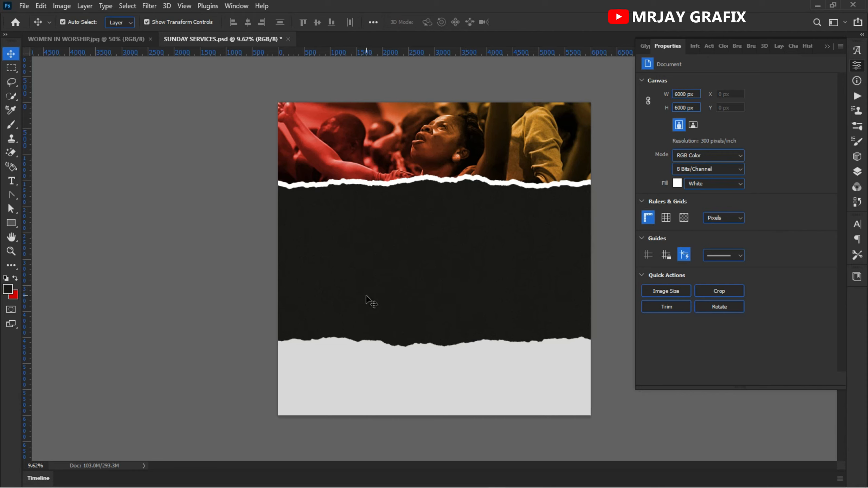
# Step: Add a white 33 pt placeholder text in the black area and set its font to Abigail Font Demo
pyautogui.press('t')
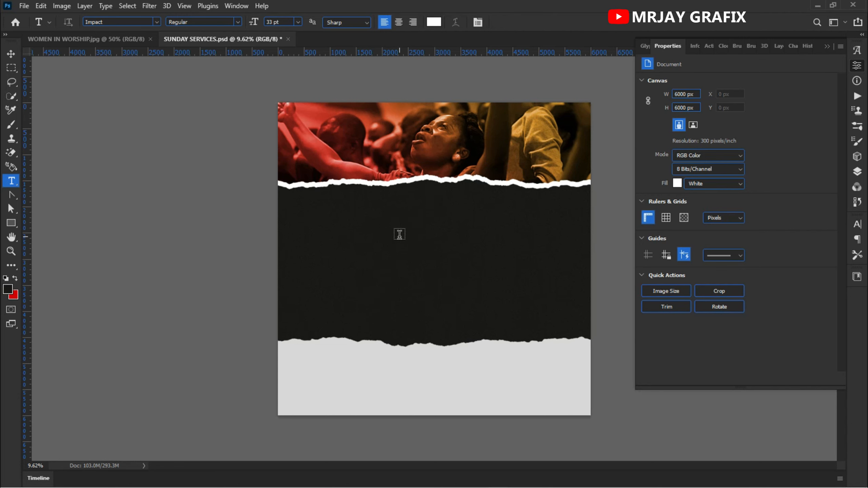
pyautogui.click(400, 234)
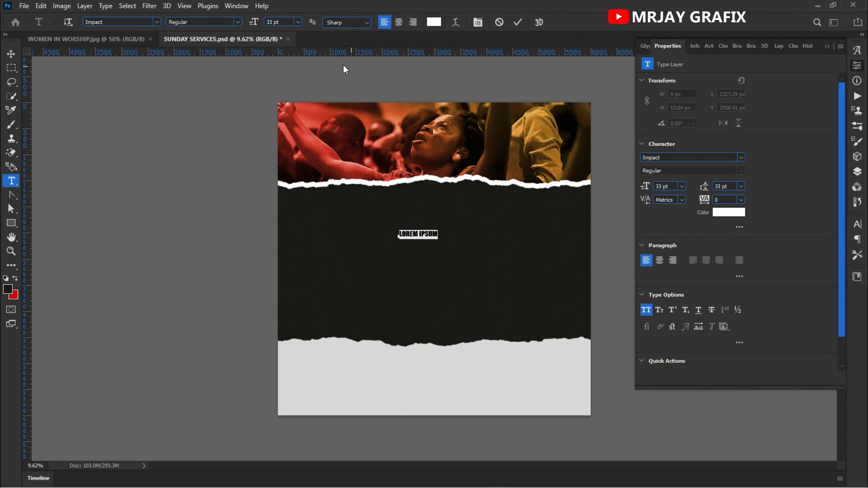
pyautogui.click(156, 22)
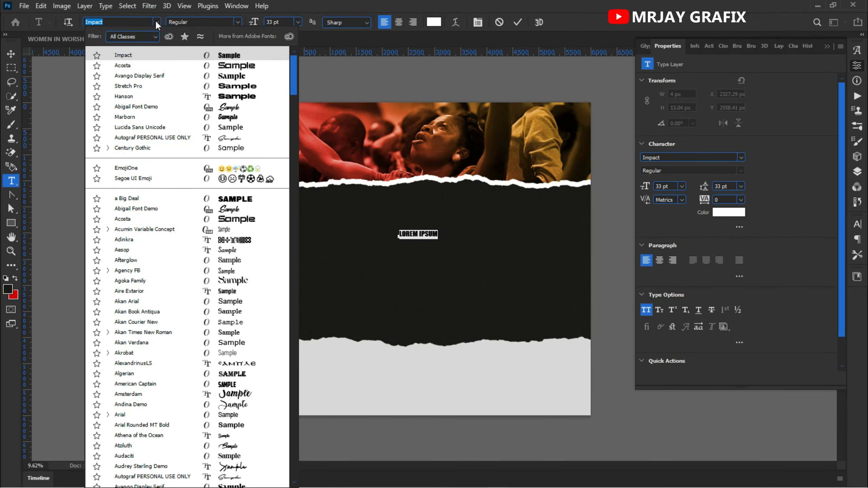
pyautogui.click(185, 106)
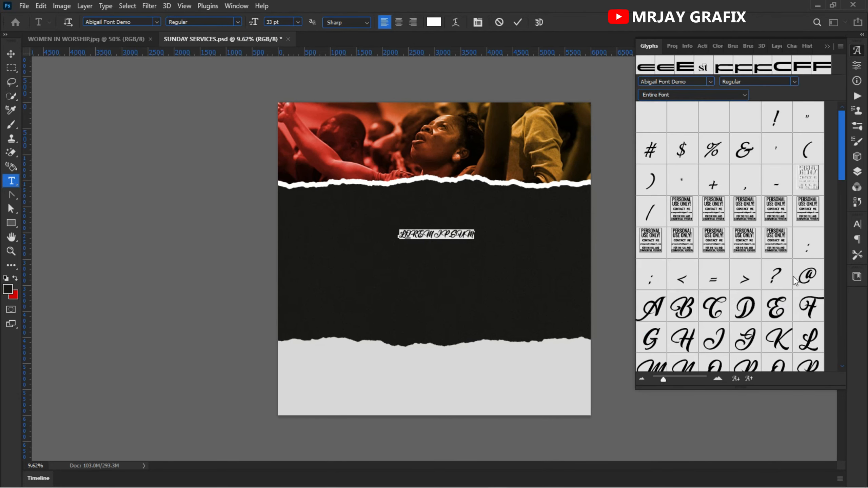
# Step: Turn off All Caps for the Lorem Ipsum placeholder text and commit the text layer
pyautogui.click(858, 224)
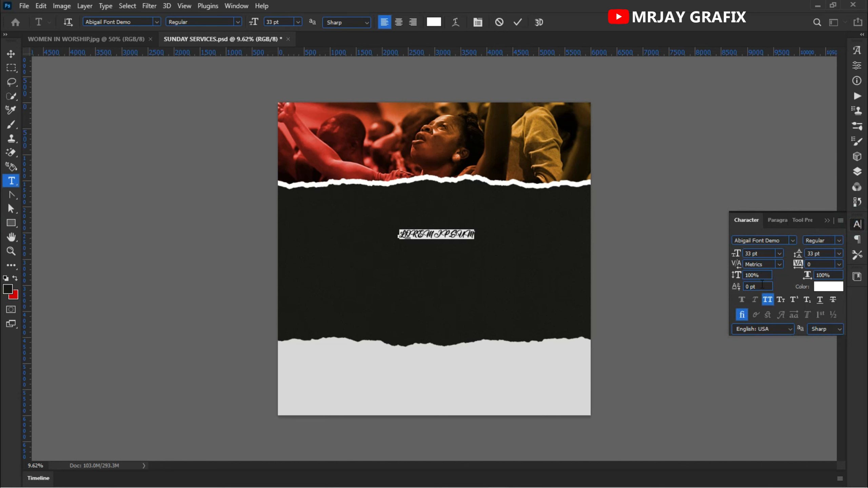
pyautogui.click(768, 299)
pyautogui.scroll(3, 425, 240)
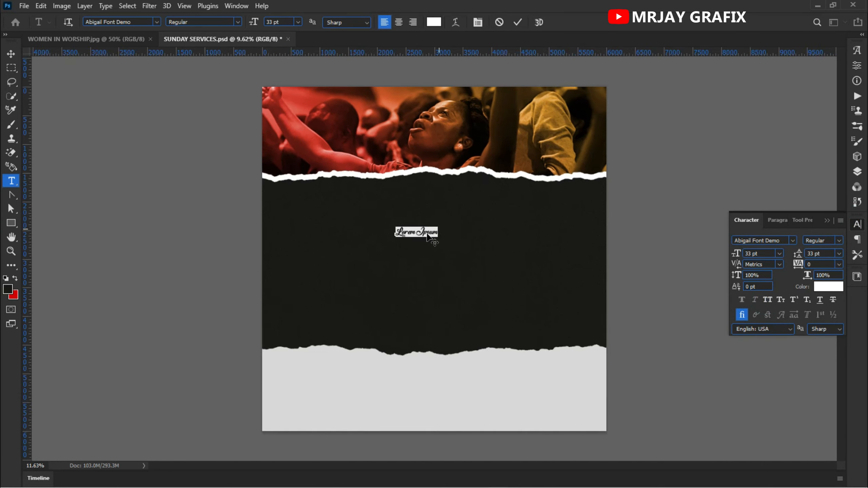
pyautogui.scroll(2, 414, 237)
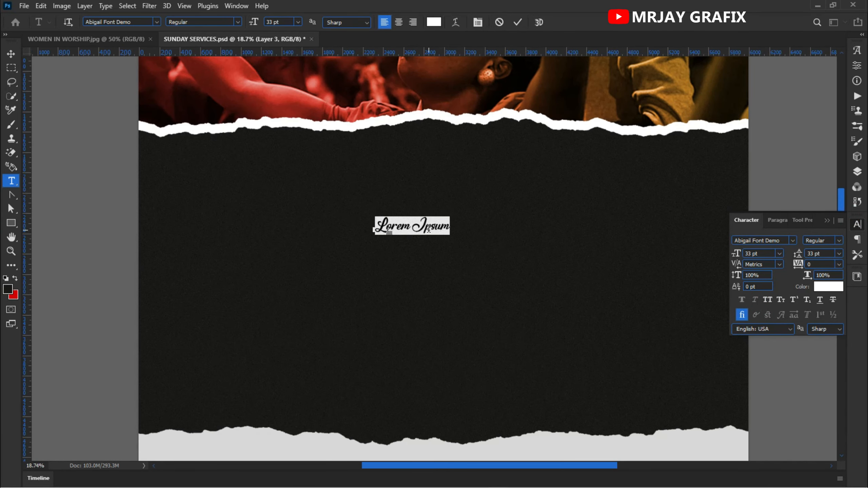
pyautogui.click(518, 22)
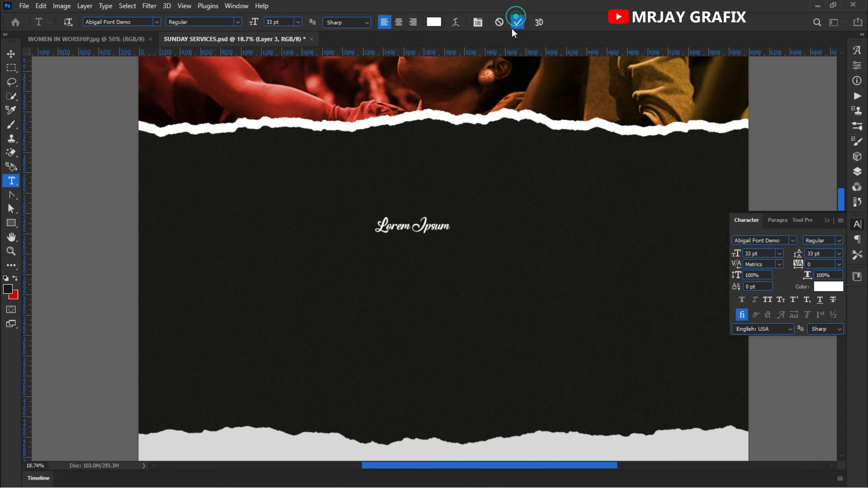
# Step: Rasterize the layer style of Layer 1, the light grey torn-paper strip at the foot of the design
pyautogui.click(11, 53)
pyautogui.scroll(-2, 313, 234)
pyautogui.click(323, 423)
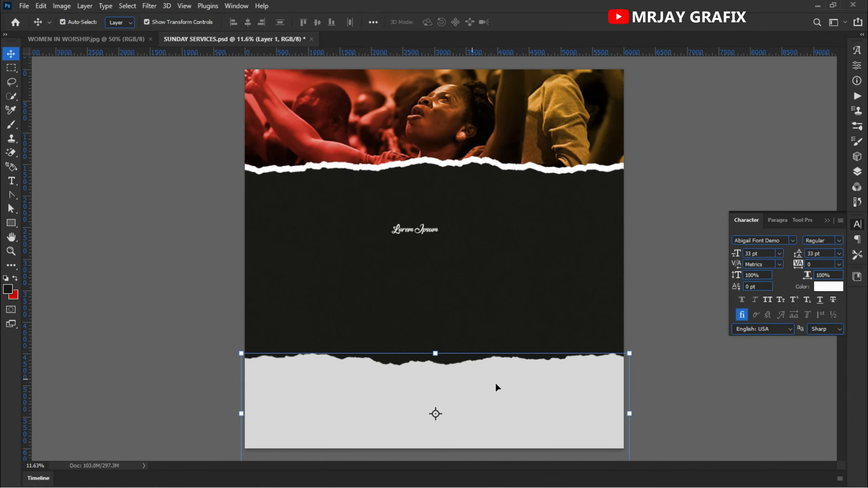
pyautogui.click(858, 172)
pyautogui.scroll(-3, 711, 338)
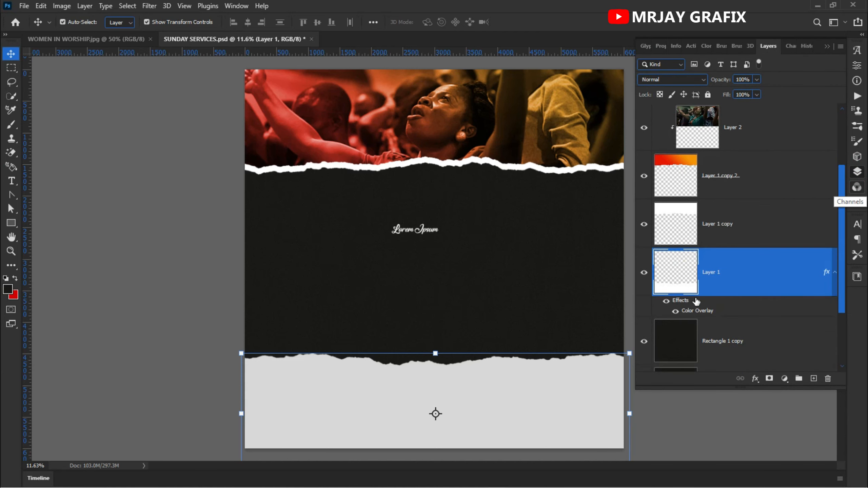
pyautogui.rightClick(764, 271)
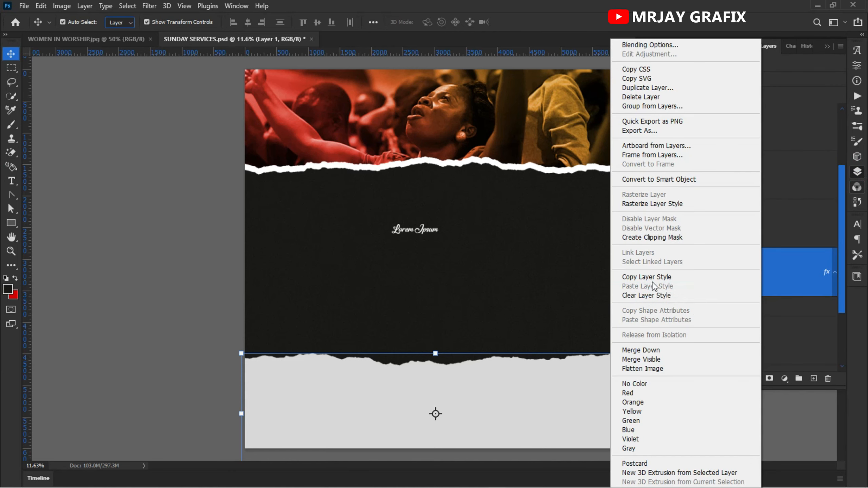
pyautogui.click(644, 204)
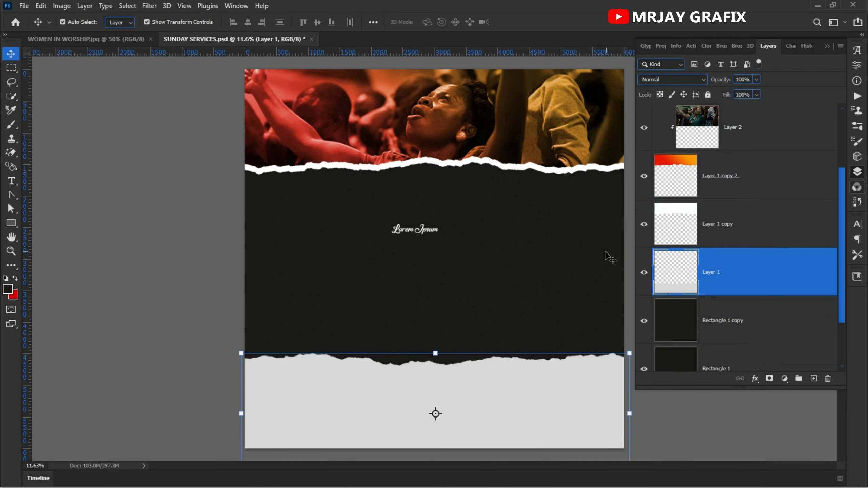
# Step: Apply the last-used Add Noise filter to Layer 1's grey paper strip and lock the layer completely
pyautogui.click(149, 5)
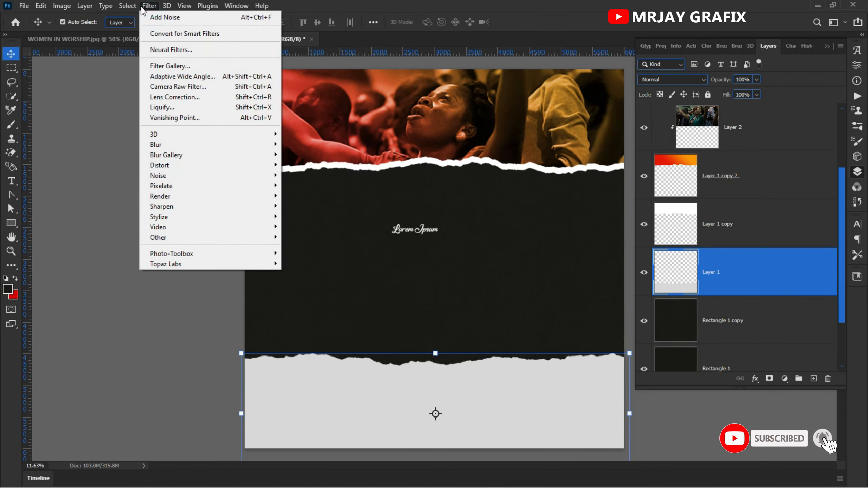
pyautogui.click(171, 18)
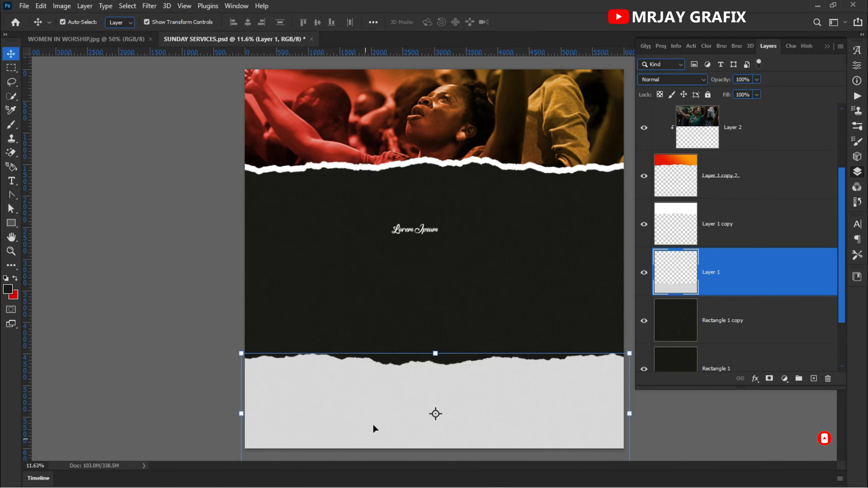
pyautogui.scroll(10, 446, 399)
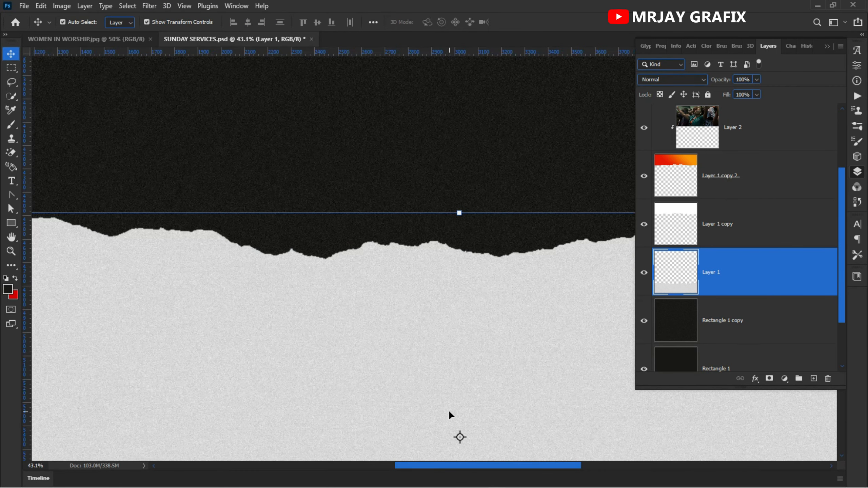
pyautogui.scroll(-10, 449, 410)
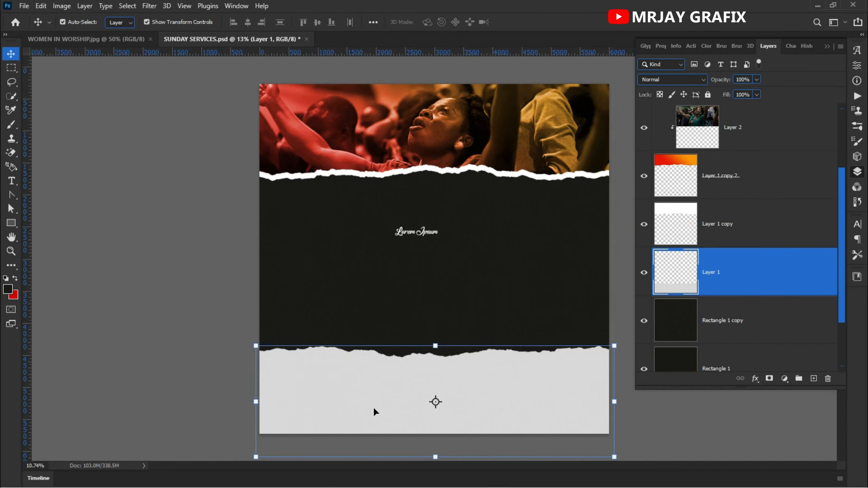
pyautogui.click(708, 96)
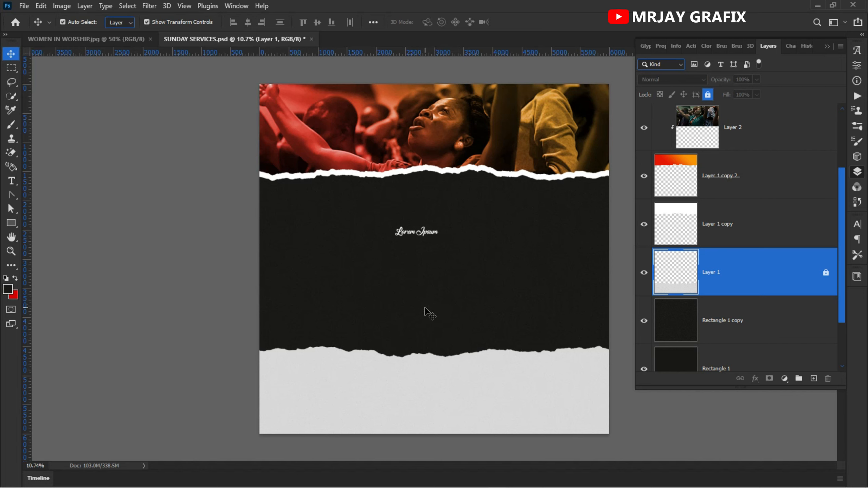
# Step: Scale the Lorem Ipsum text up proportionally to about 191 pt across the black area
pyautogui.click(404, 236)
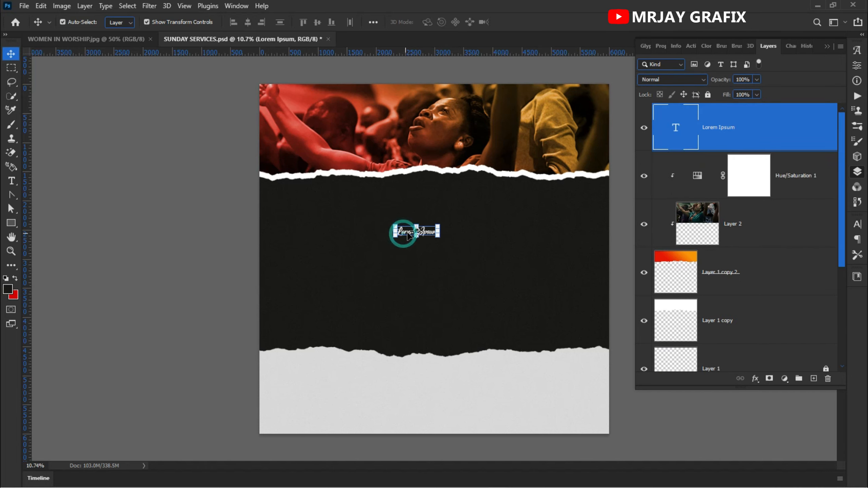
pyautogui.click(418, 238)
pyautogui.moveTo(418, 238); pyautogui.dragTo(426, 286)
pyautogui.click(74, 169)
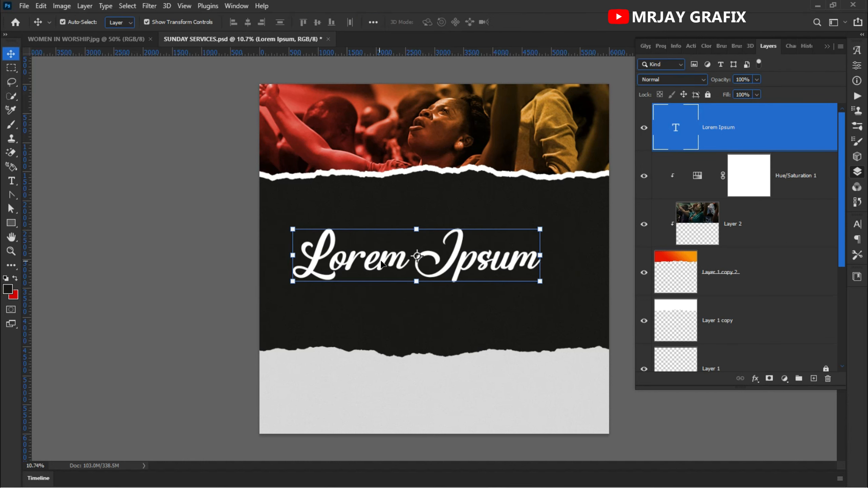
# Step: Replace the Lorem Ipsum placeholder with "Sun-" and commit the text
pyautogui.doubleClick(383, 261)
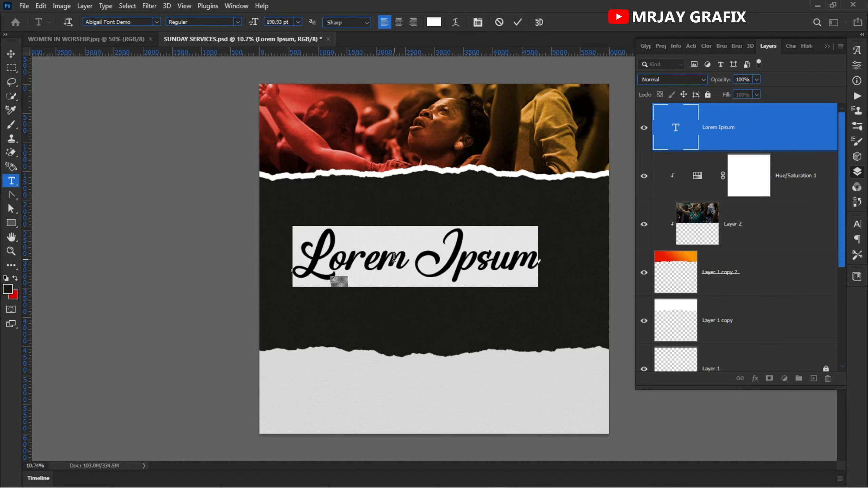
pyautogui.write('sUNDA')
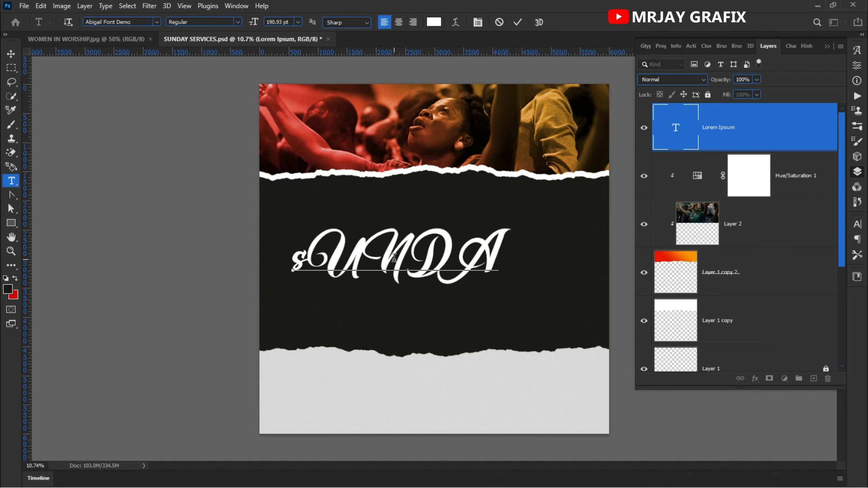
pyautogui.hotkey('ctrl', 'a')
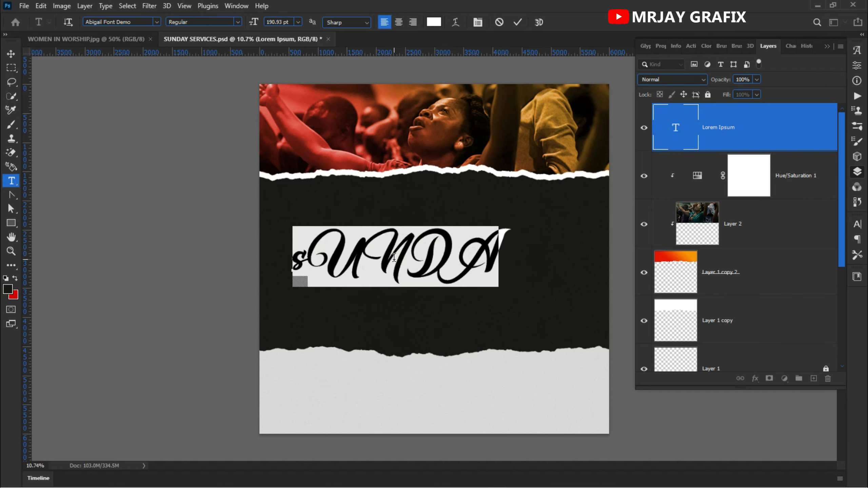
pyautogui.write('S')
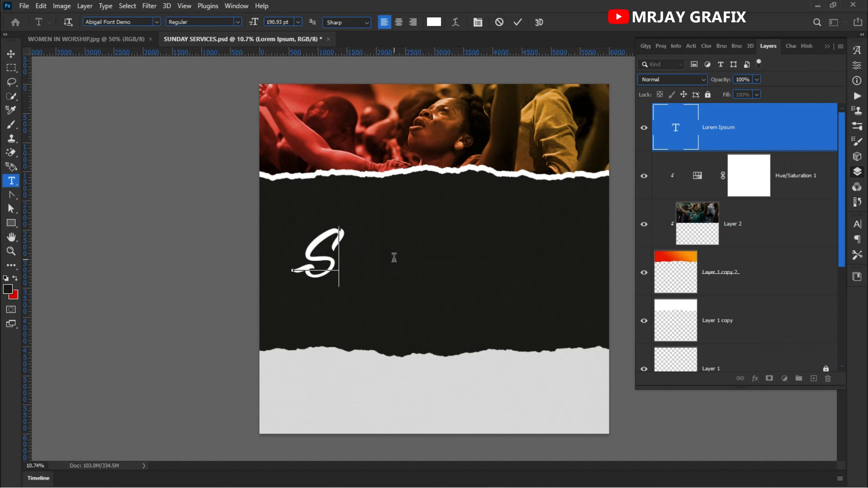
pyautogui.write('und')
pyautogui.press('BackSpace')
pyautogui.write('-')
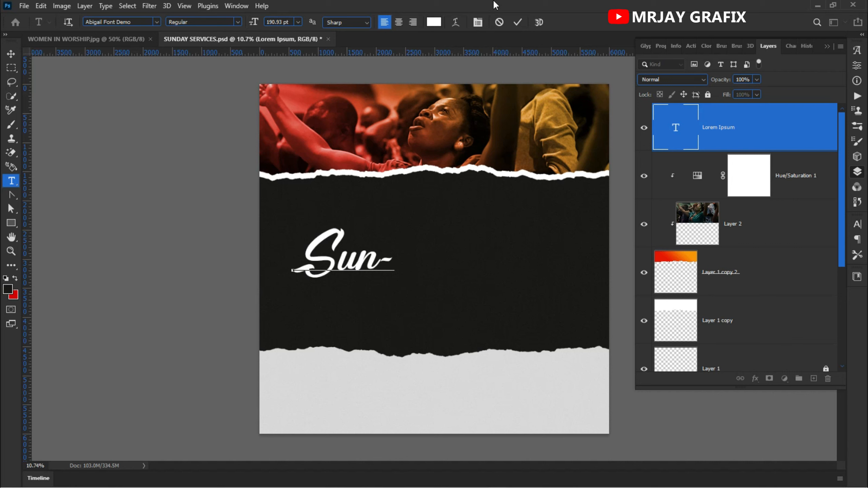
pyautogui.click(518, 23)
# Step: Enlarge the "Sun-" text to about 146% and place it centrally in the upper half of the black area
pyautogui.press('v')
pyautogui.moveTo(325, 265); pyautogui.dragTo(452, 295)
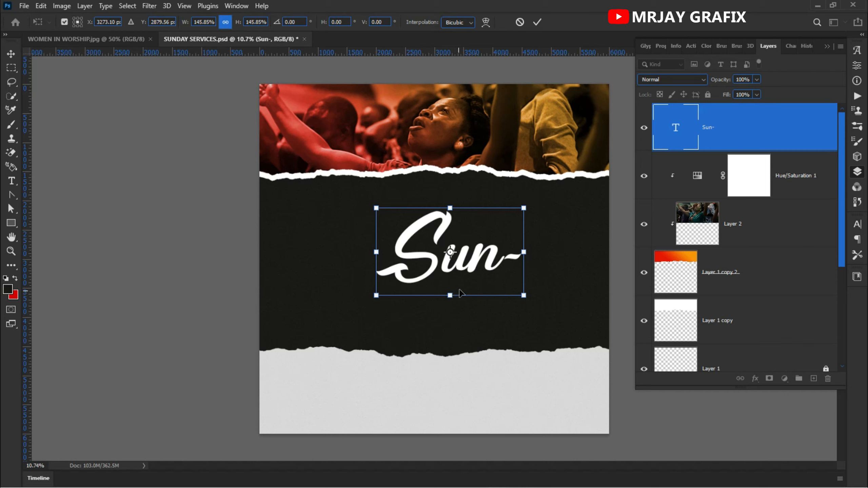
pyautogui.click(538, 23)
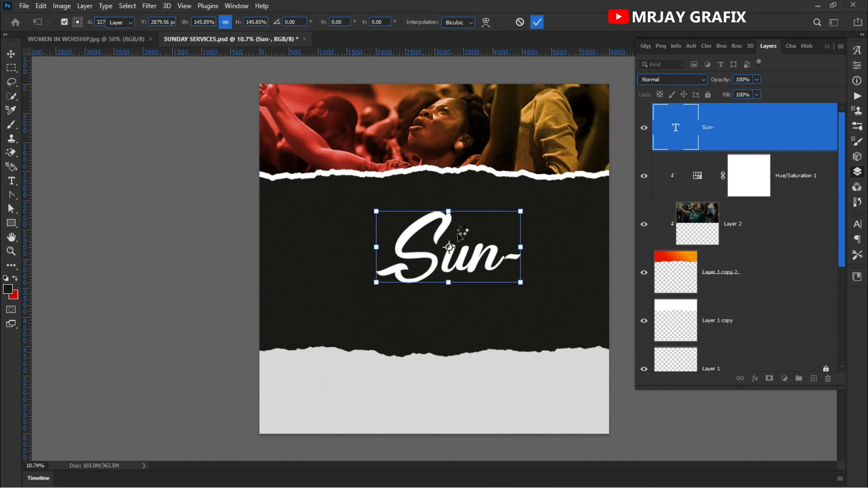
pyautogui.moveTo(439, 260); pyautogui.dragTo(431, 252)
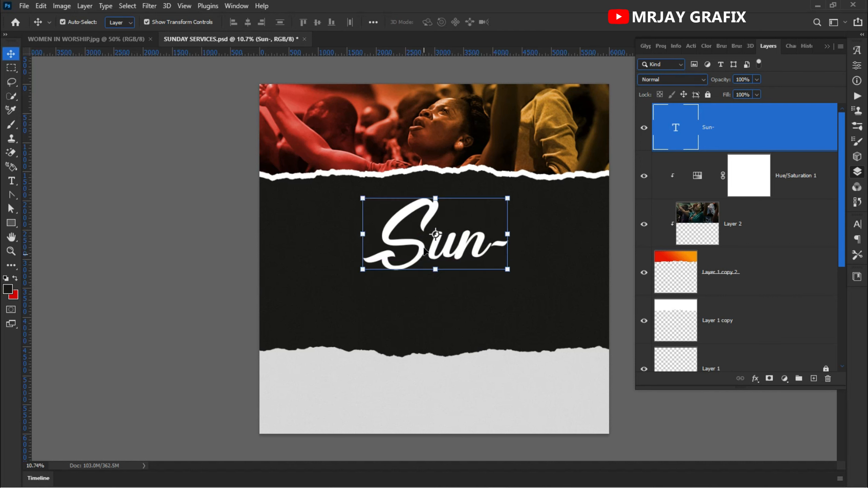
# Step: Duplicate the "Sun-" text layer and place the copy directly below the original
pyautogui.press('alt')
pyautogui.click(421, 246)
pyautogui.moveTo(417, 246); pyautogui.dragTo(424, 321)
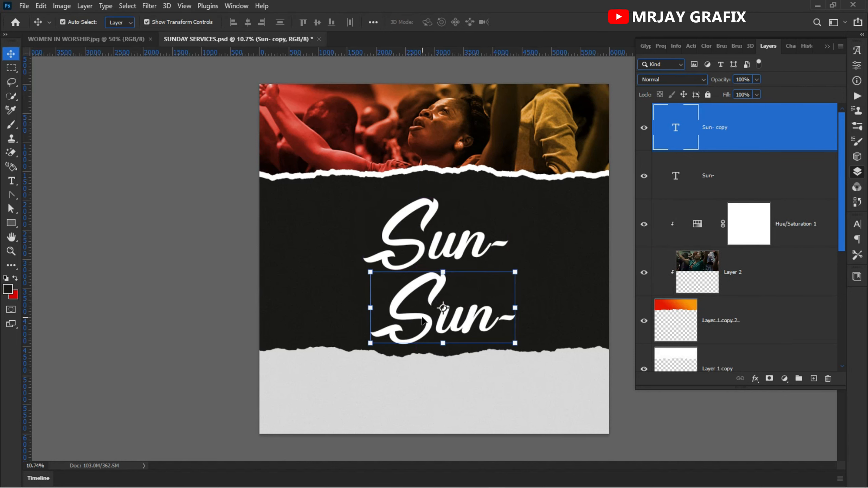
# Step: Replace the text of the lower "Sun-" copy with "day"
pyautogui.doubleClick(423, 321)
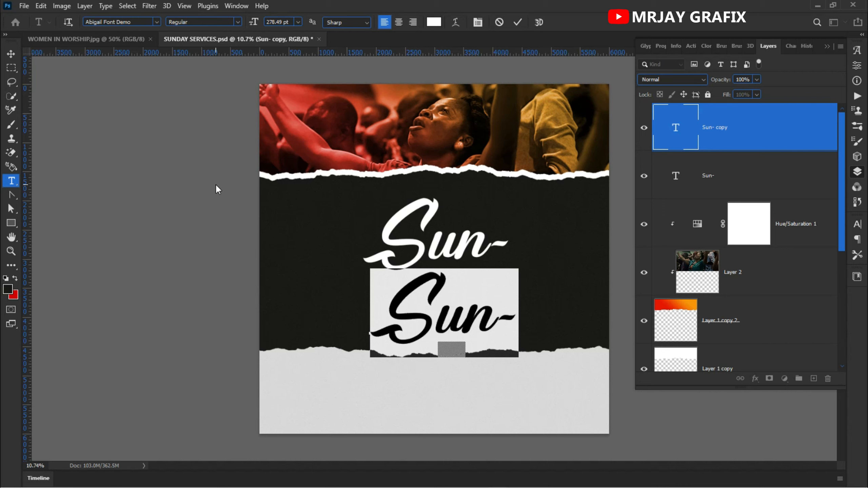
pyautogui.write('dau')
pyautogui.press('BackSpace')
pyautogui.write('y')
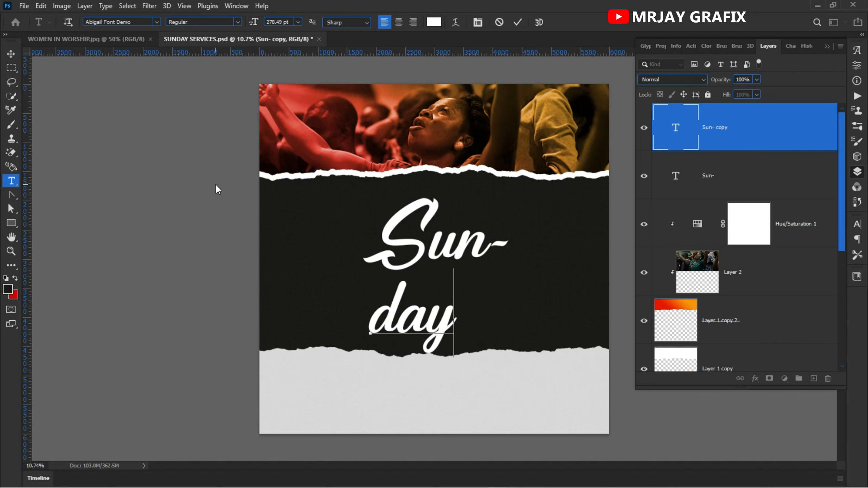
# Step: Change the font of the "day" text to Hanson Bold
pyautogui.moveTo(457, 329); pyautogui.dragTo(280, 262)
pyautogui.click(147, 25)
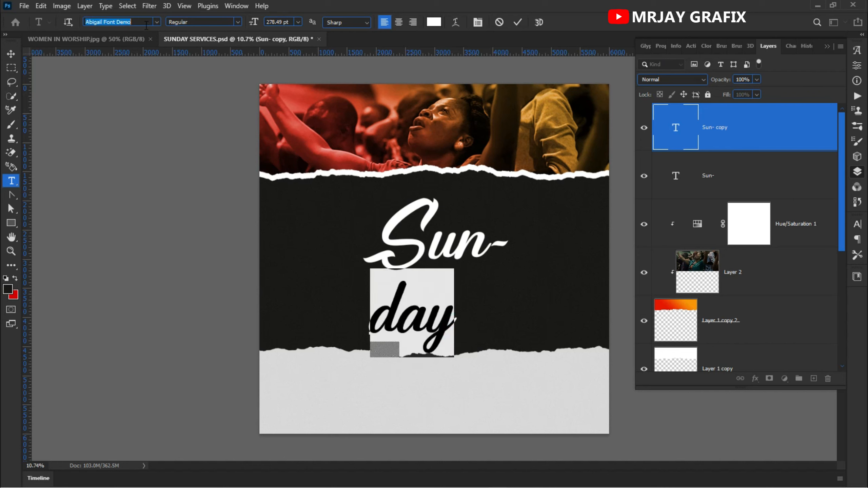
pyautogui.write('ha')
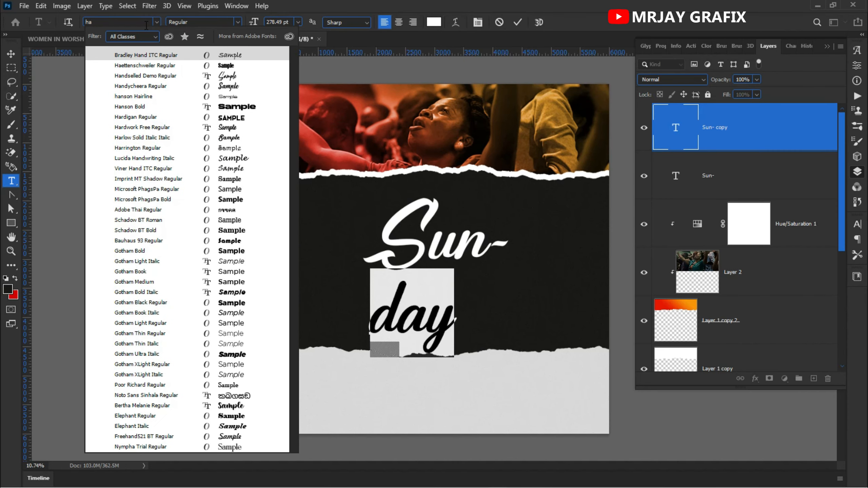
pyautogui.write('nson')
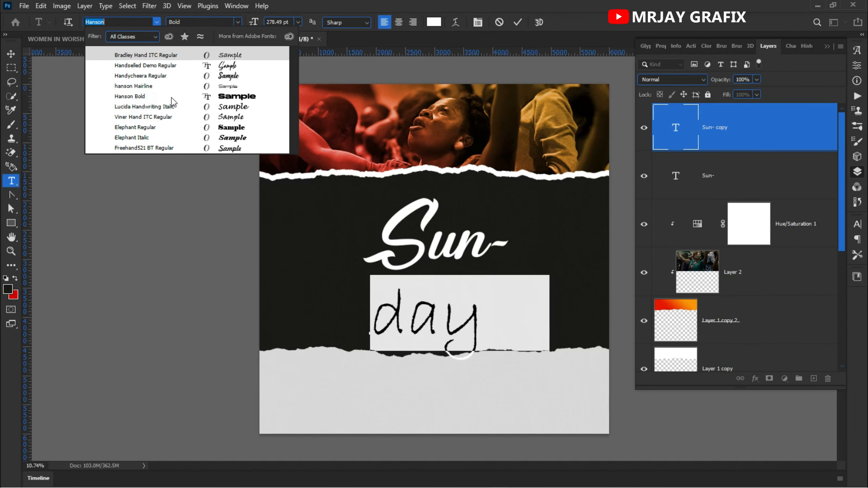
pyautogui.click(169, 96)
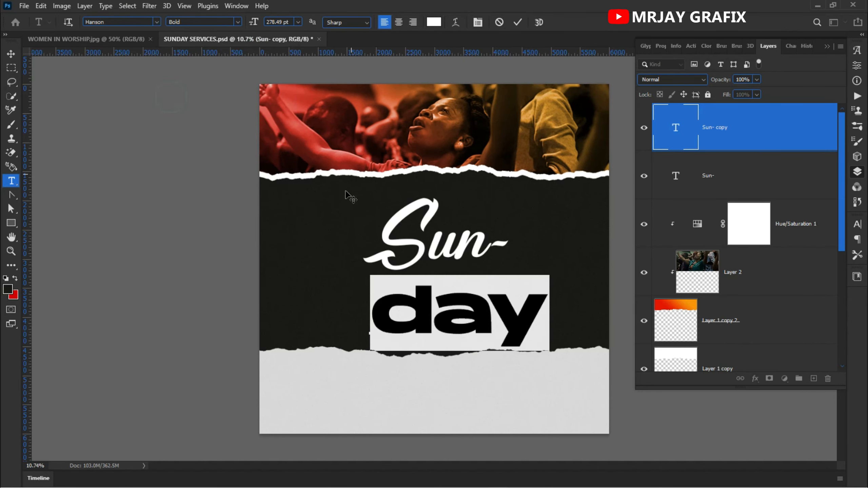
# Step: Place the "day" text directly beneath "Sun-" and set it to all caps
pyautogui.click(11, 54)
pyautogui.moveTo(423, 321); pyautogui.dragTo(393, 301)
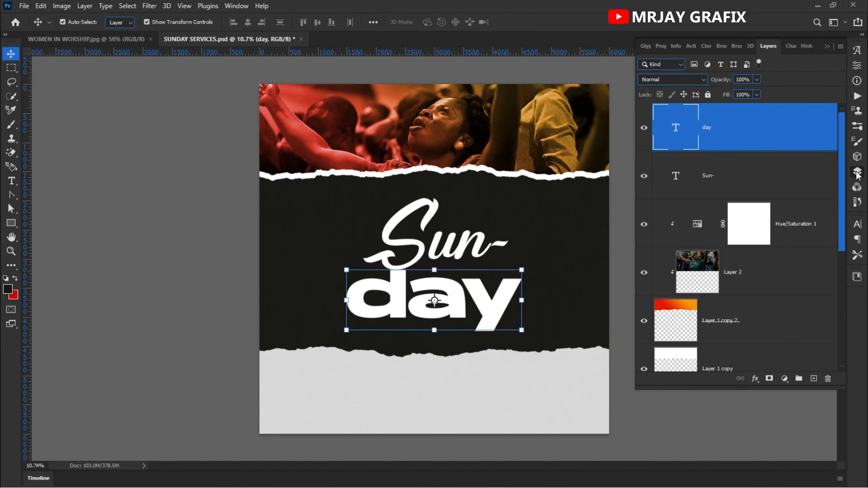
pyautogui.click(857, 226)
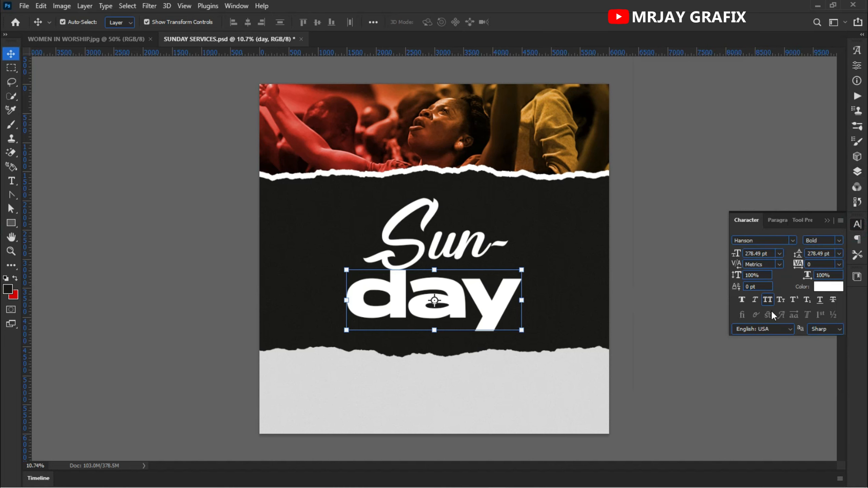
pyautogui.click(767, 303)
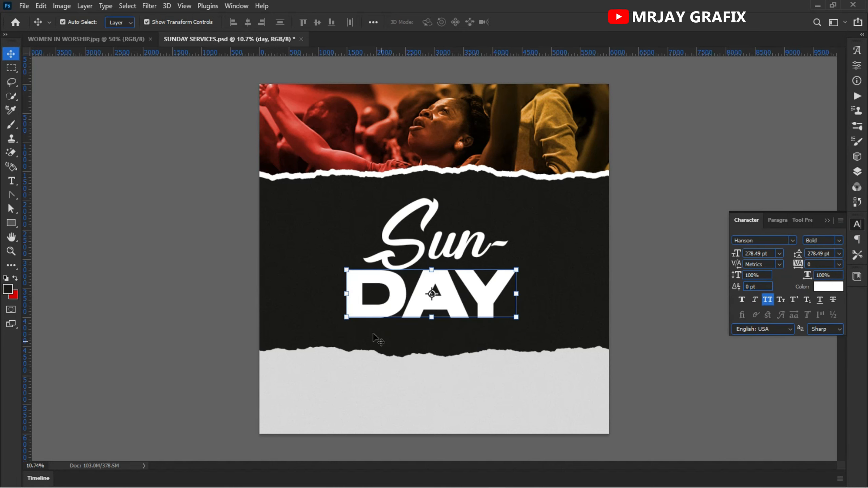
# Step: Scale the "DAY" text down to about 239 pt and shift it slightly right beneath "Sun-"
pyautogui.click(518, 269)
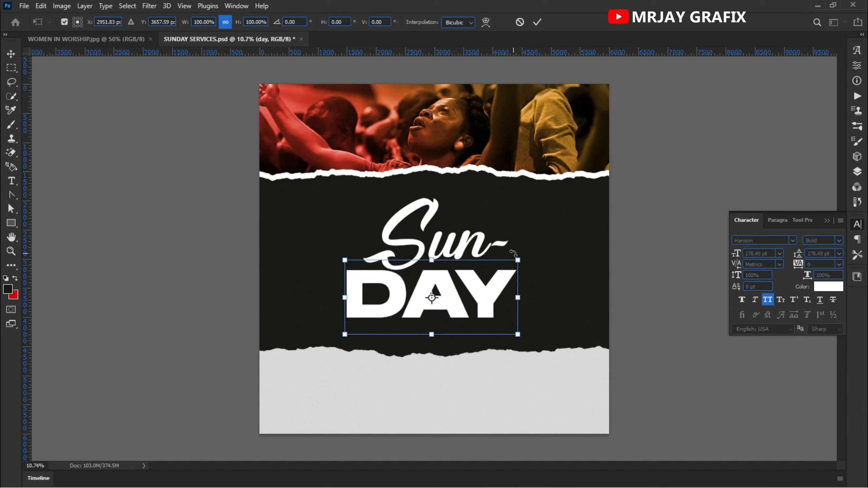
pyautogui.moveTo(518, 268); pyautogui.dragTo(493, 266)
pyautogui.press('Return')
pyautogui.click(166, 280)
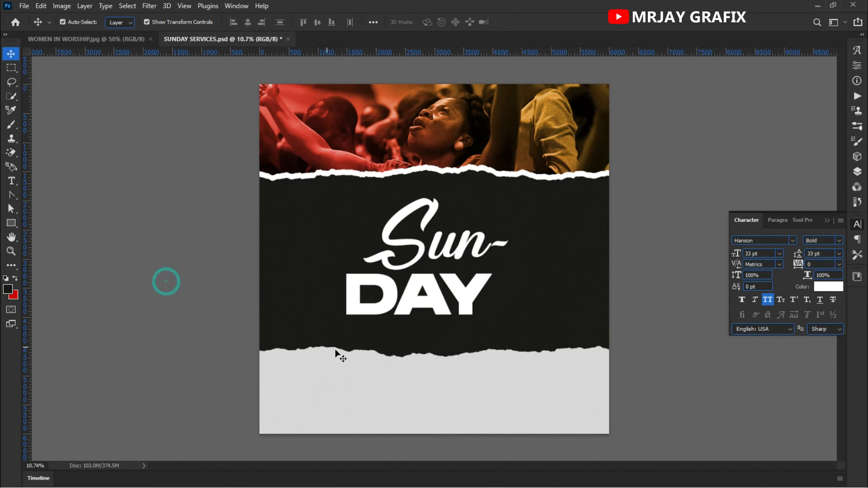
pyautogui.scroll(2, 376, 352)
pyautogui.scroll(2, 376, 357)
pyautogui.moveTo(427, 285); pyautogui.dragTo(463, 284)
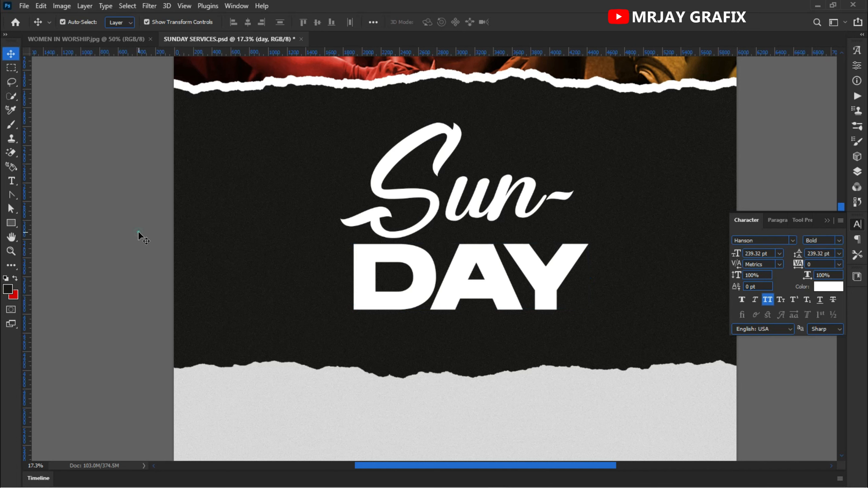
# Step: Lower "Sun-" so its base overlaps the upper edge of "DAY", and bring its layer above the "day" layer
pyautogui.moveTo(456, 217); pyautogui.dragTo(452, 233)
pyautogui.press('ctrl')
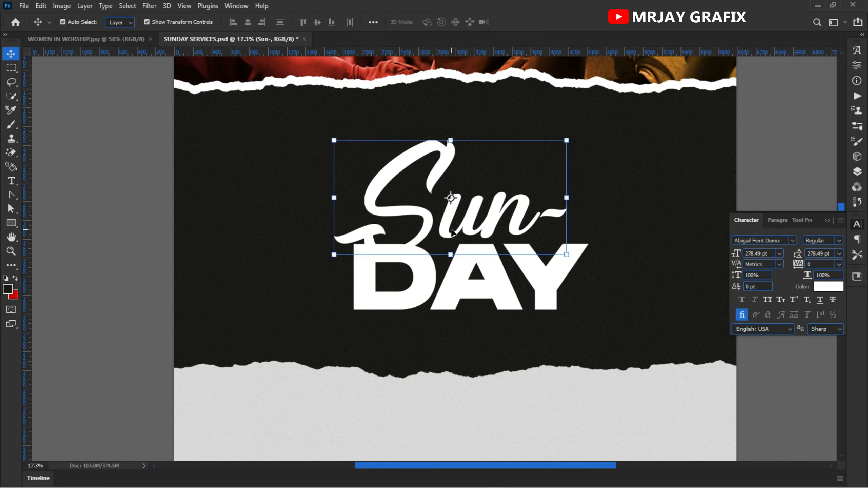
pyautogui.scroll(-3, 457, 254)
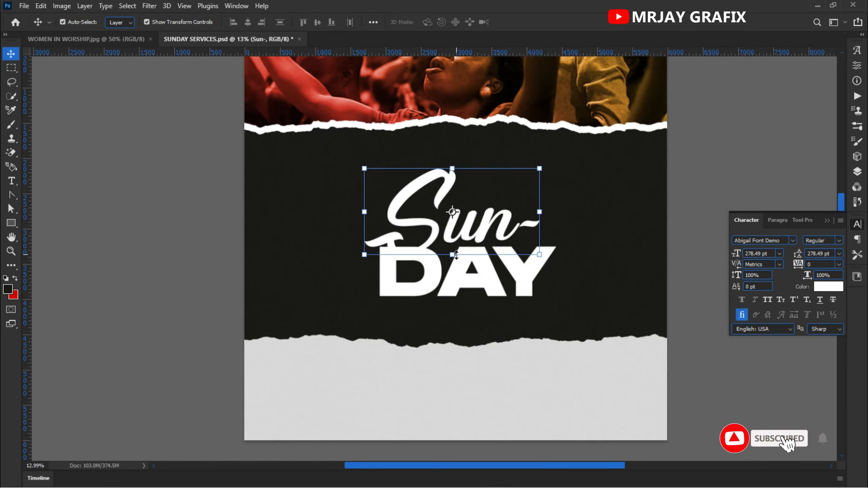
pyautogui.scroll(-2, 456, 256)
pyautogui.scroll(2, 461, 274)
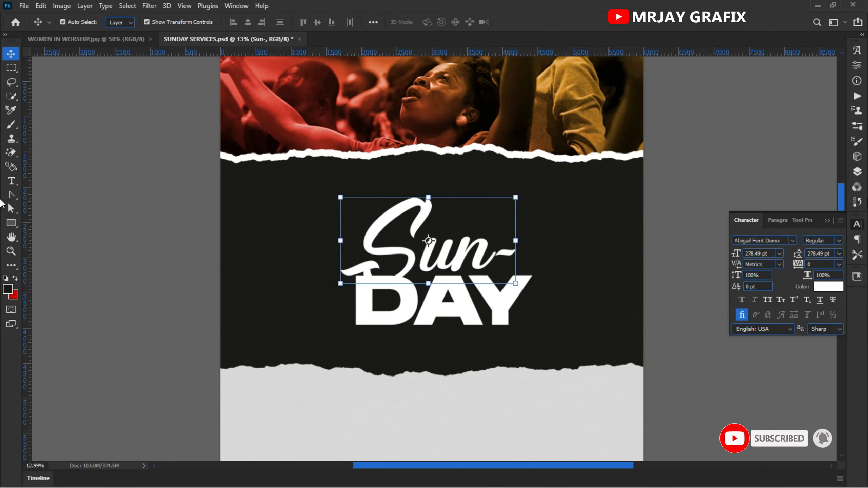
# Step: Add a black Multiply drop shadow to the "Sun-" layer with its opacity reduced to 28%
pyautogui.click(858, 171)
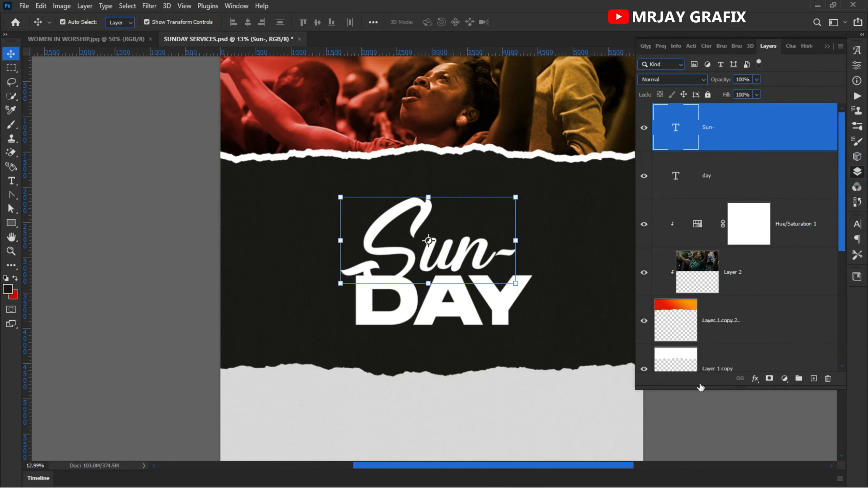
pyautogui.click(754, 379)
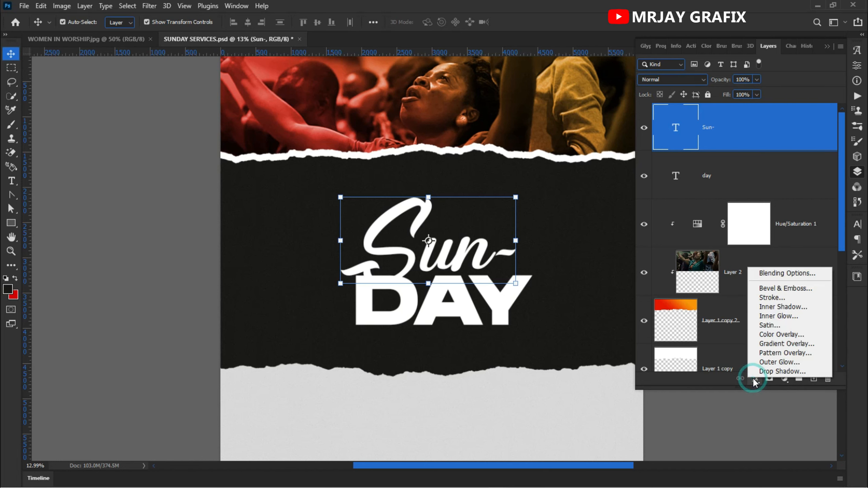
pyautogui.click(787, 373)
pyautogui.moveTo(446, 196); pyautogui.dragTo(780, 203)
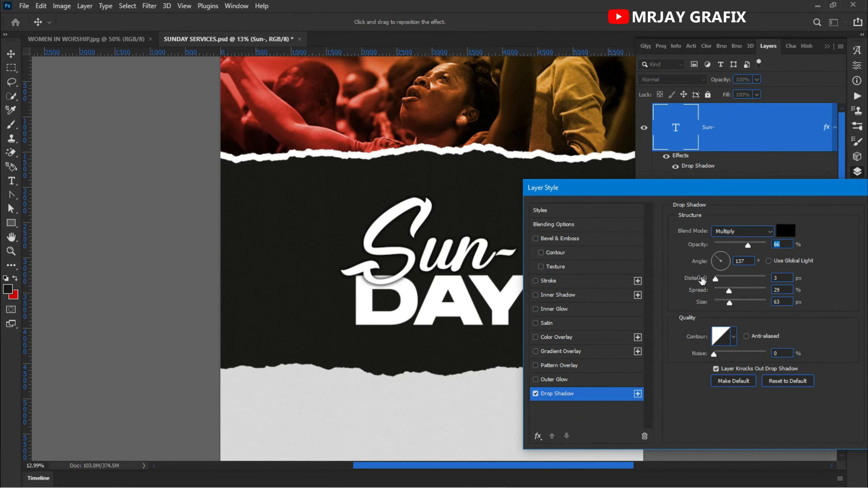
pyautogui.moveTo(698, 247); pyautogui.dragTo(690, 255)
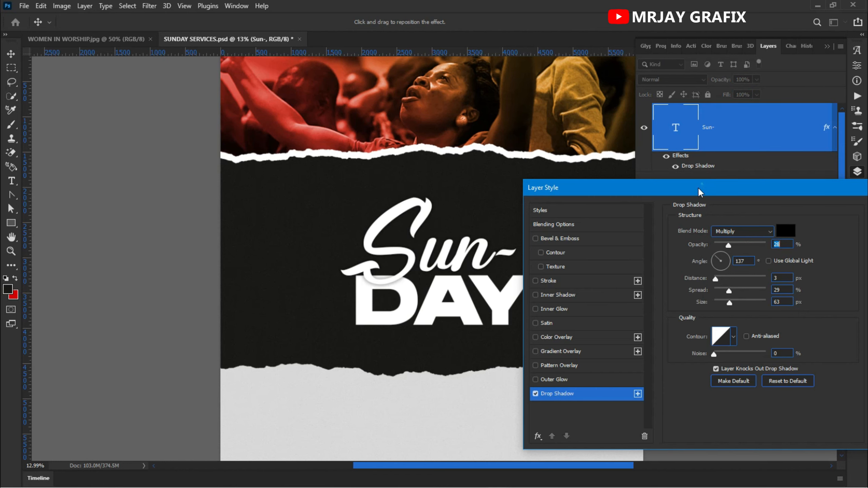
pyautogui.moveTo(698, 187); pyautogui.dragTo(469, 208)
pyautogui.click(691, 233)
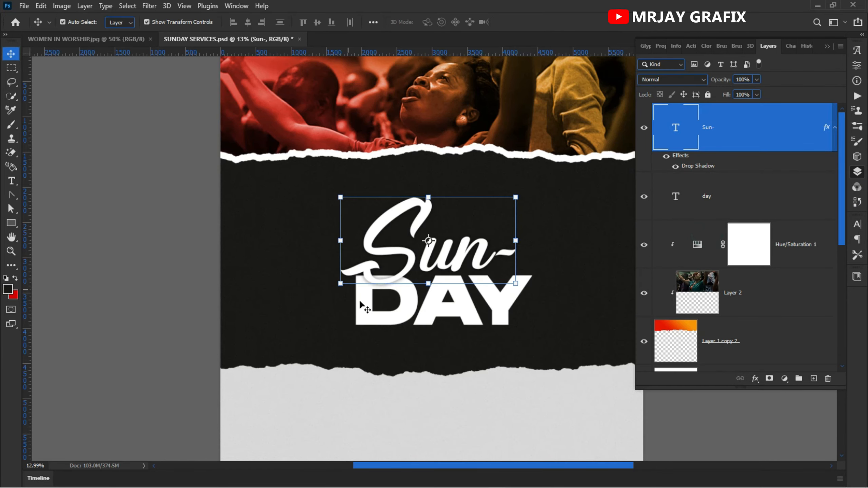
# Step: Nudge "Sun-" slightly down over "DAY", and enlarge both text layers together to about 119%
pyautogui.moveTo(415, 263); pyautogui.dragTo(417, 267)
pyautogui.click(143, 237)
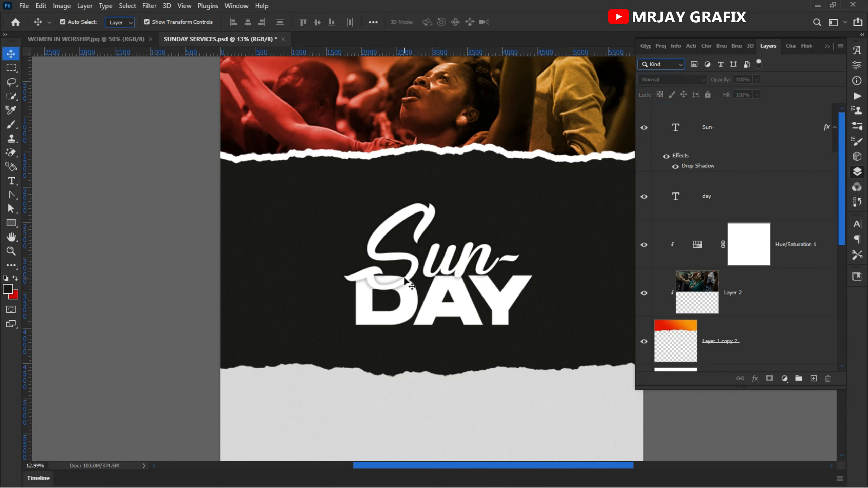
pyautogui.click(441, 263)
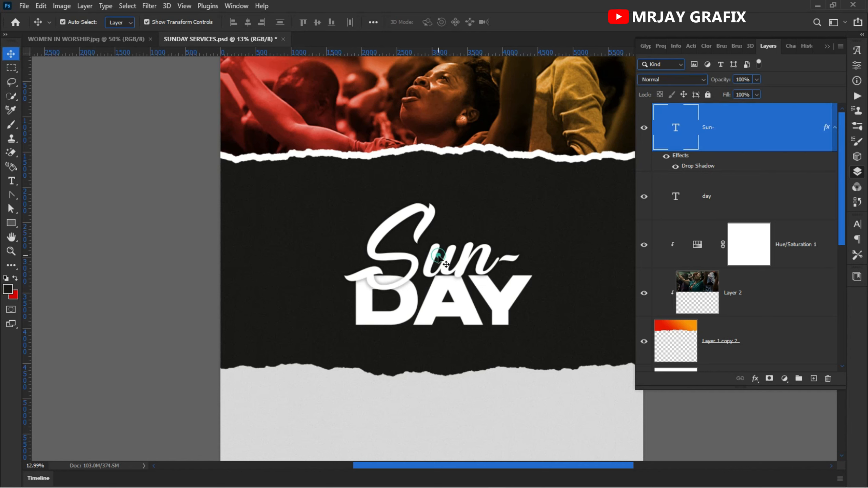
pyautogui.keyDown('shift'); pyautogui.click(432, 314); pyautogui.keyUp('shift')
pyautogui.moveTo(433, 314)
pyautogui.mouseDown()
pyautogui.moveTo(440, 290)
pyautogui.moveTo(443, 327)
pyautogui.mouseUp()
pyautogui.click(352, 301)
pyautogui.press('Return')
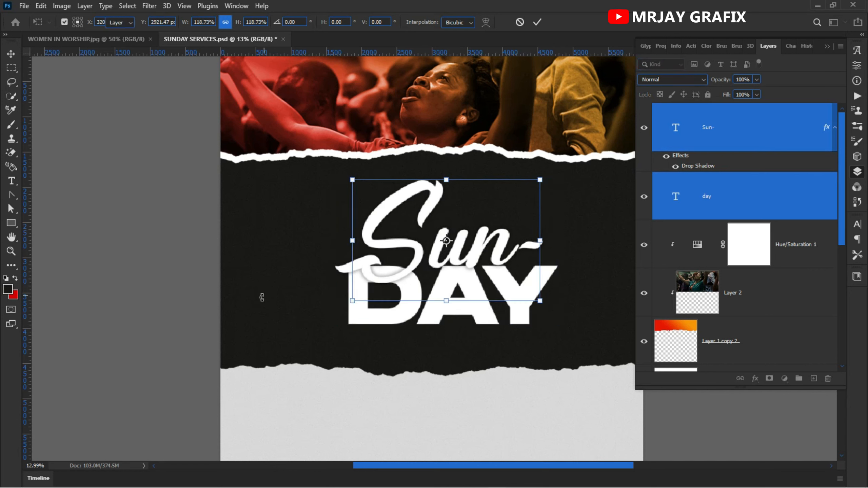
pyautogui.click(124, 270)
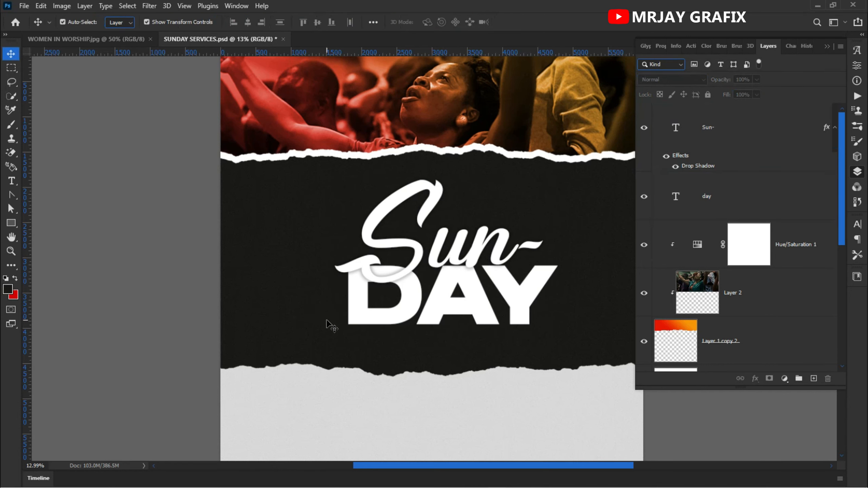
# Step: Duplicate the "DAY" text below the original and replace the copy's text with "SERVICE"
pyautogui.click(409, 311)
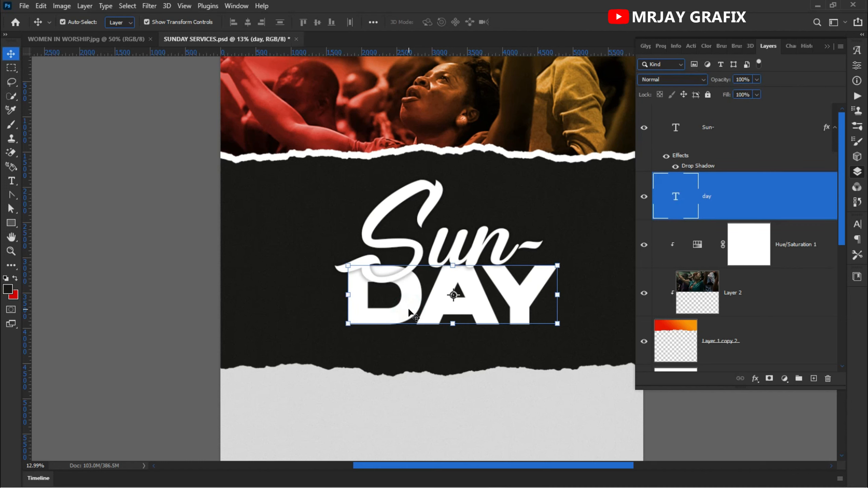
pyautogui.moveTo(408, 306); pyautogui.dragTo(363, 389)
pyautogui.doubleClick(376, 379)
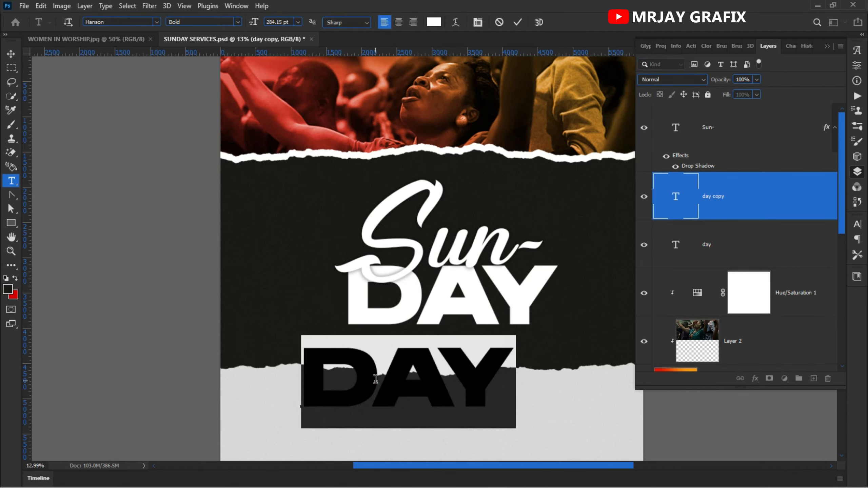
pyautogui.write('SERVIC')
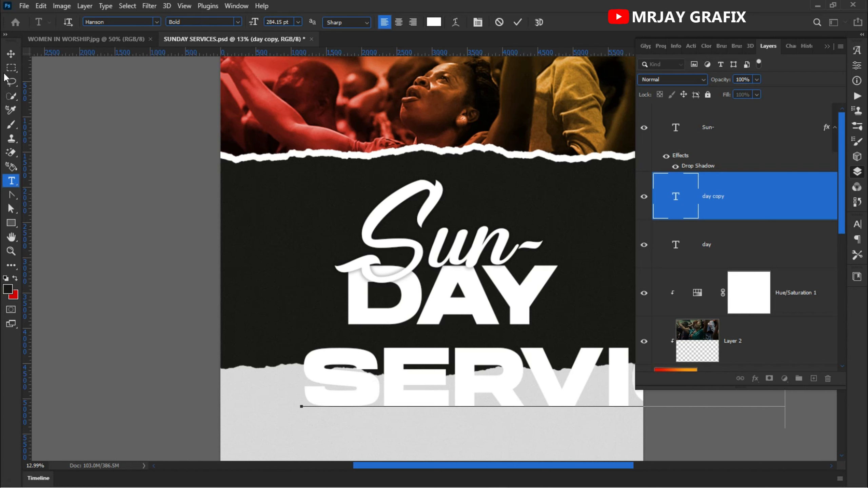
pyautogui.click(11, 53)
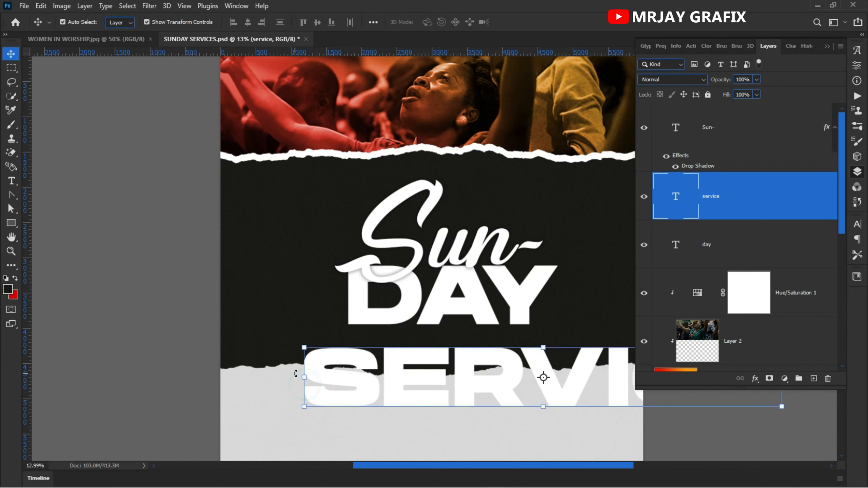
# Step: Shrink "SERVICE" to about 107 pt and place it directly under "DAY", starting at the left edge of the D
pyautogui.moveTo(301, 375); pyautogui.dragTo(343, 365)
pyautogui.moveTo(581, 363); pyautogui.dragTo(443, 357)
pyautogui.press('Return')
pyautogui.moveTo(454, 349); pyautogui.dragTo(498, 374)
pyautogui.click(483, 347)
pyautogui.press('Return')
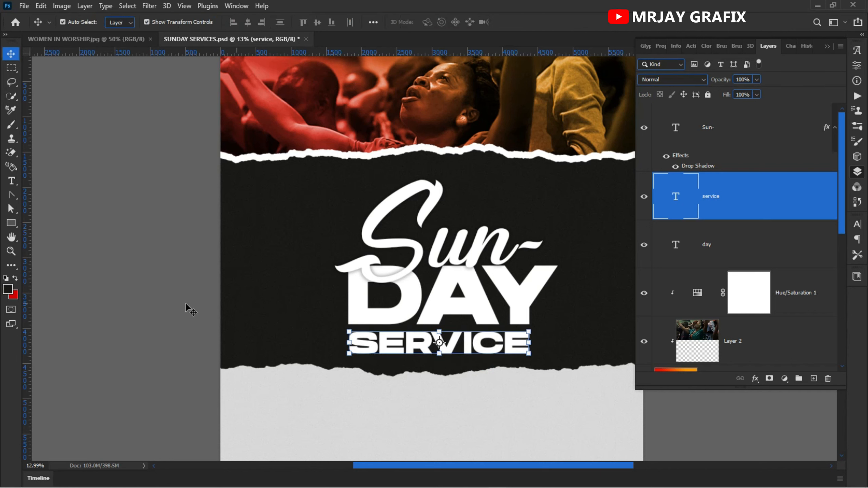
pyautogui.click(107, 298)
# Step: Try the Montserrat Bold font on the "SERVICE" text
pyautogui.press('t')
pyautogui.doubleClick(401, 339)
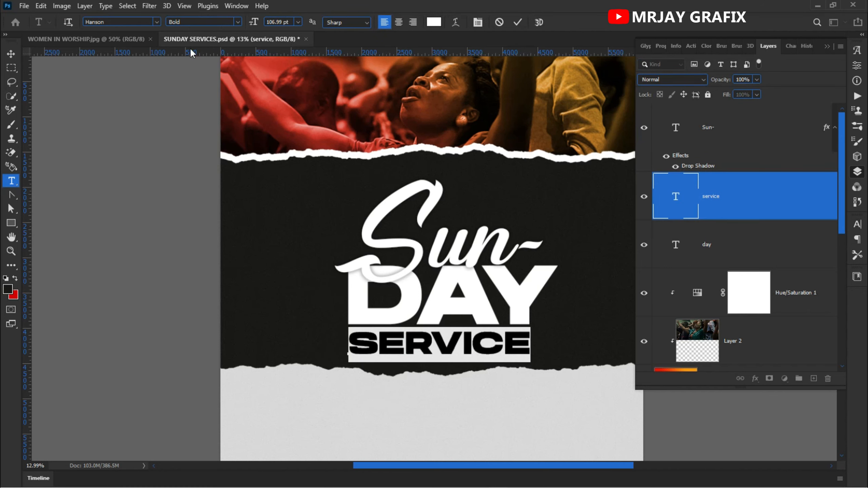
pyautogui.click(147, 24)
pyautogui.write('m')
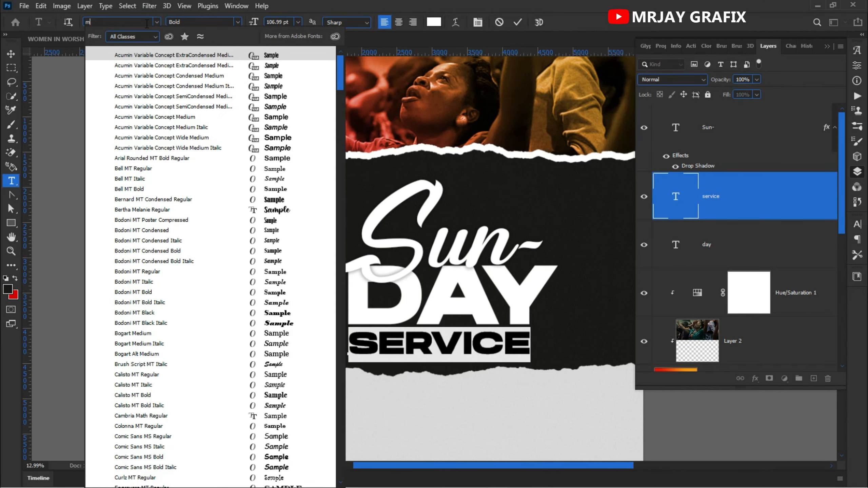
pyautogui.write('ontserrat')
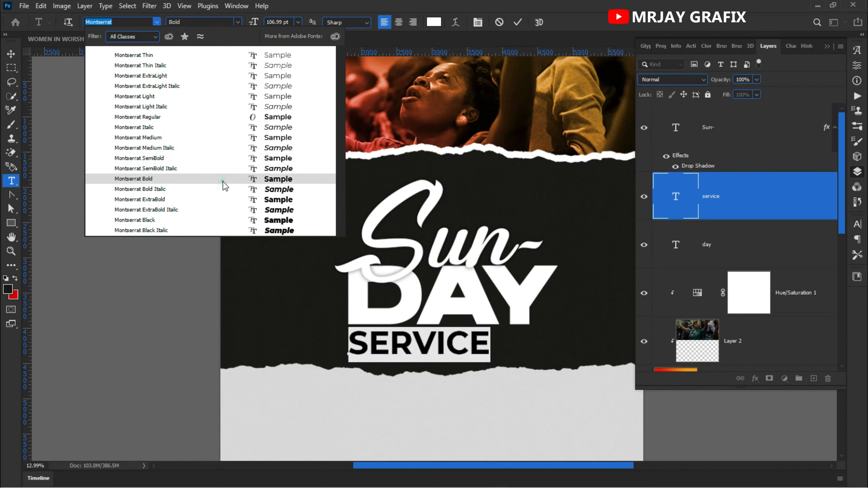
pyautogui.click(222, 181)
# Step: Change the font of the "SERVICE" text to Stretch Pro Regular
pyautogui.click(132, 22)
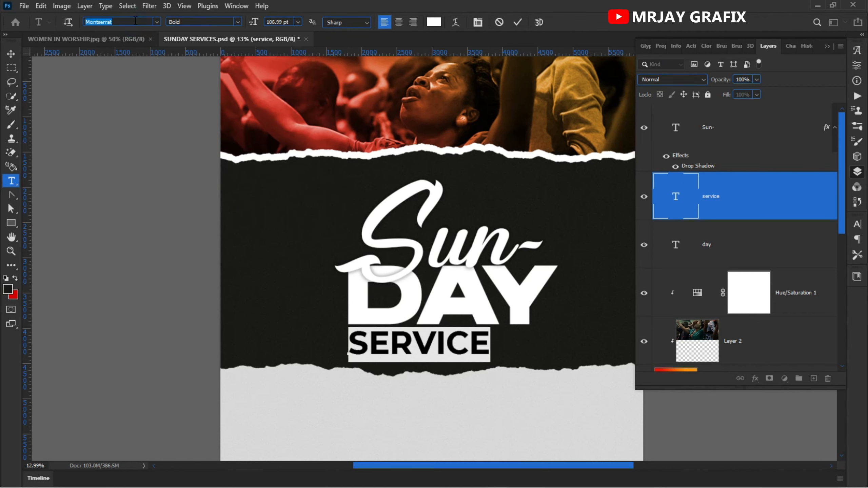
pyautogui.write('str')
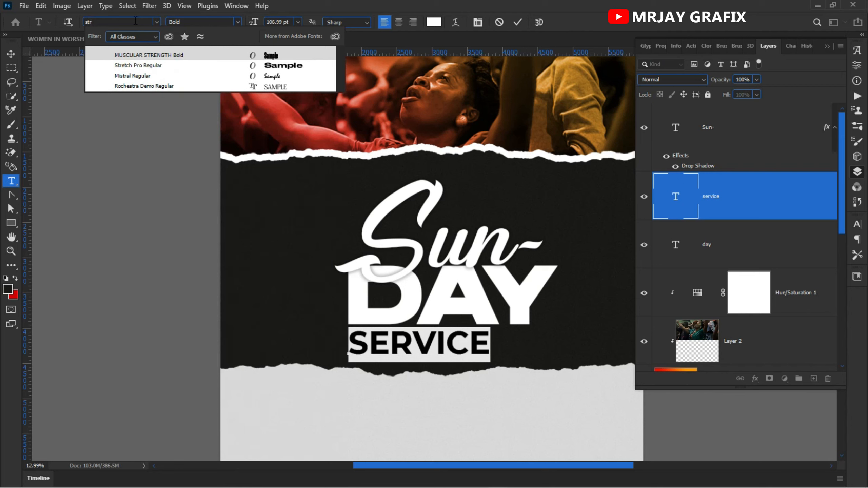
pyautogui.click(150, 65)
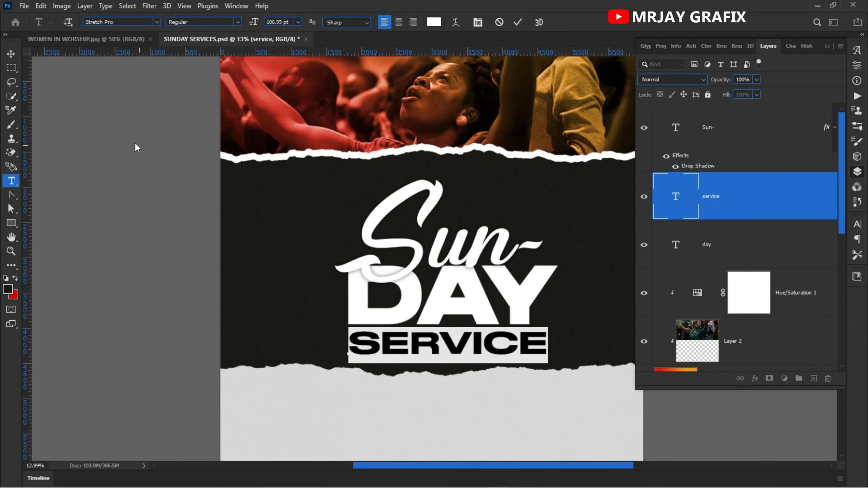
pyautogui.click(11, 54)
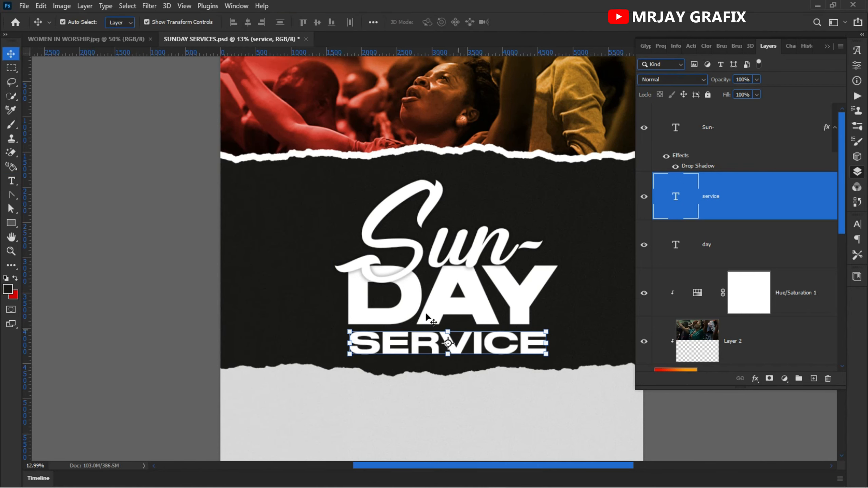
pyautogui.click(205, 177)
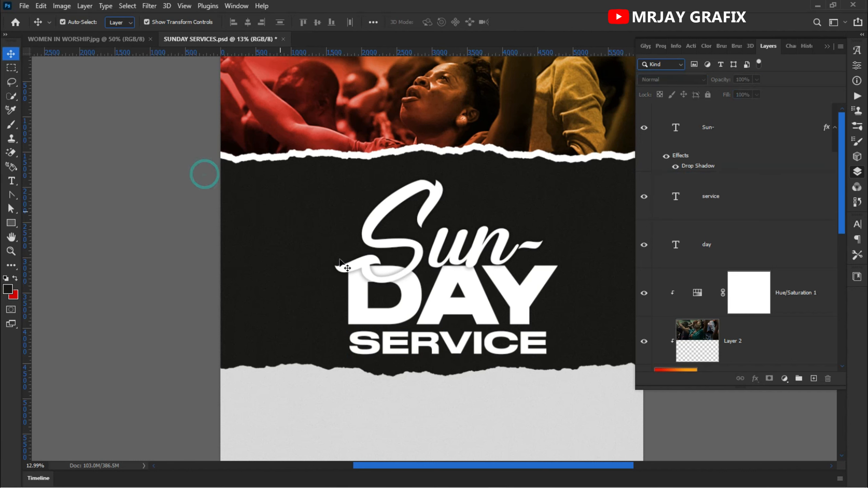
# Step: Scale the "SERVICE" text down so its right edge lines up with the foot of the Y in "DAY"
pyautogui.click(530, 352)
pyautogui.moveTo(546, 359); pyautogui.dragTo(530, 360)
pyautogui.press('Return')
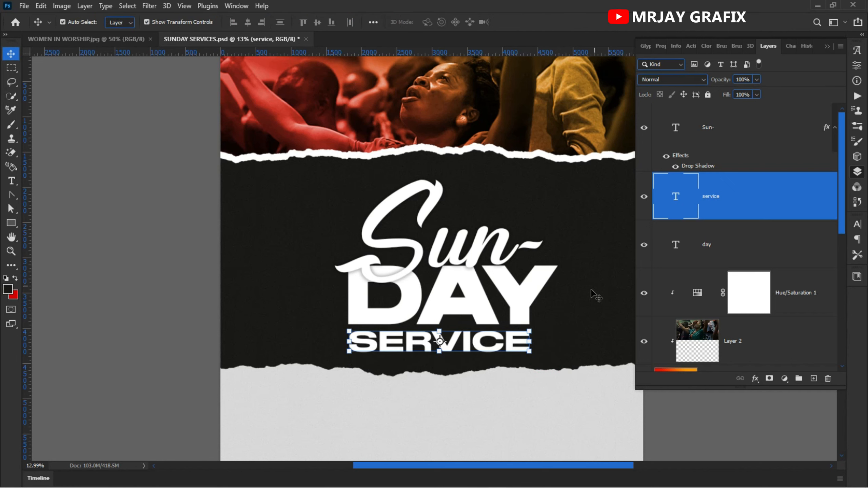
# Step: Lock the two black background layers, Rectangle 1 copy and Rectangle 1
pyautogui.moveTo(344, 203); pyautogui.dragTo(447, 315)
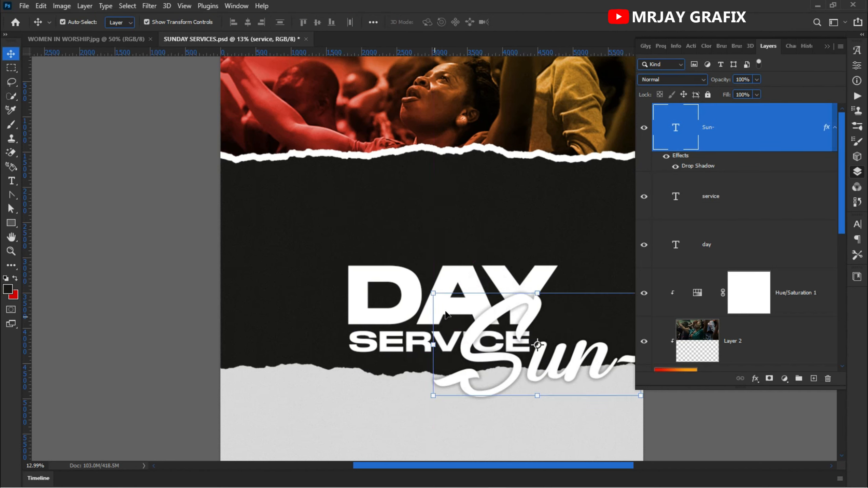
pyautogui.hotkey('ctrl', 'z')
pyautogui.click(295, 190)
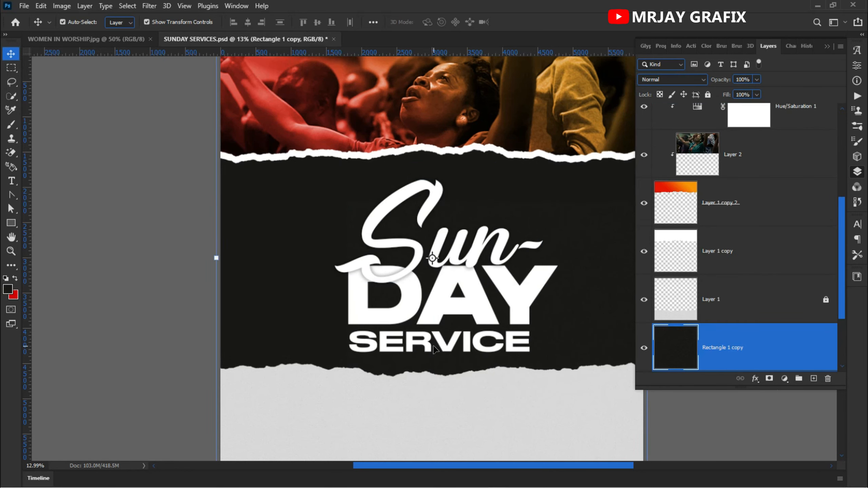
pyautogui.scroll(-2, 783, 286)
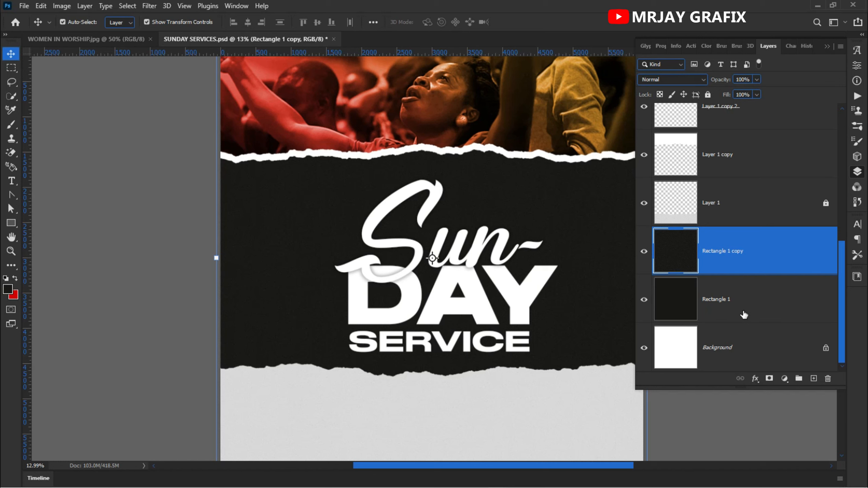
pyautogui.keyDown('shift'); pyautogui.click(744, 314); pyautogui.keyUp('shift')
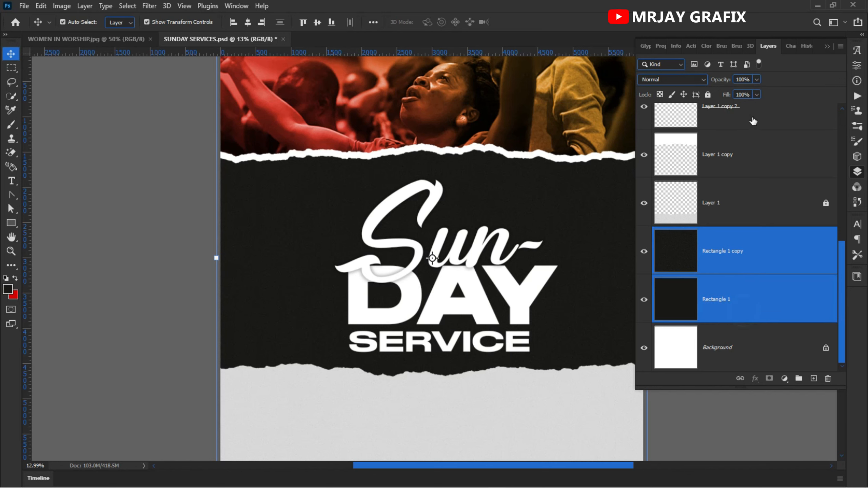
pyautogui.click(708, 95)
# Step: Lock the worship photo layer together with its red-orange strip and the white ripped-paper strip behind it
pyautogui.moveTo(327, 203); pyautogui.dragTo(443, 343)
pyautogui.click(126, 229)
pyautogui.moveTo(168, 89); pyautogui.dragTo(236, 104)
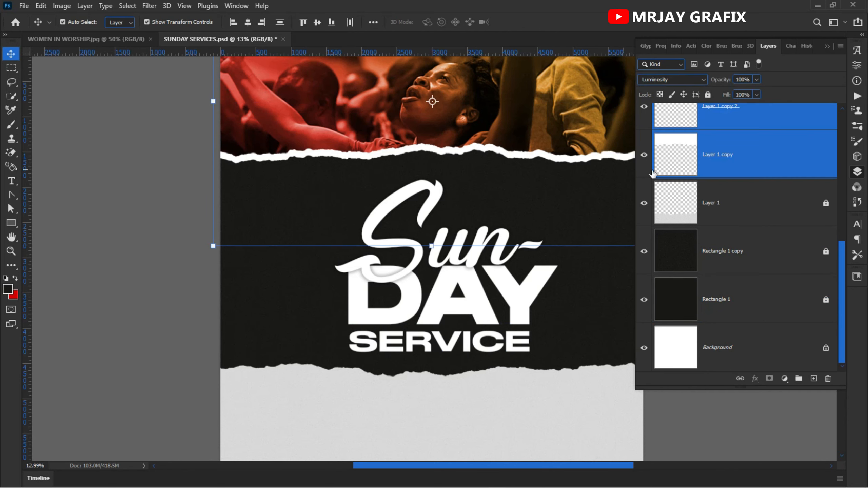
pyautogui.click(708, 94)
# Step: Scale the "Sun-", "DAY" and "SERVICE" text layers together to about 88%
pyautogui.moveTo(325, 242); pyautogui.dragTo(439, 339)
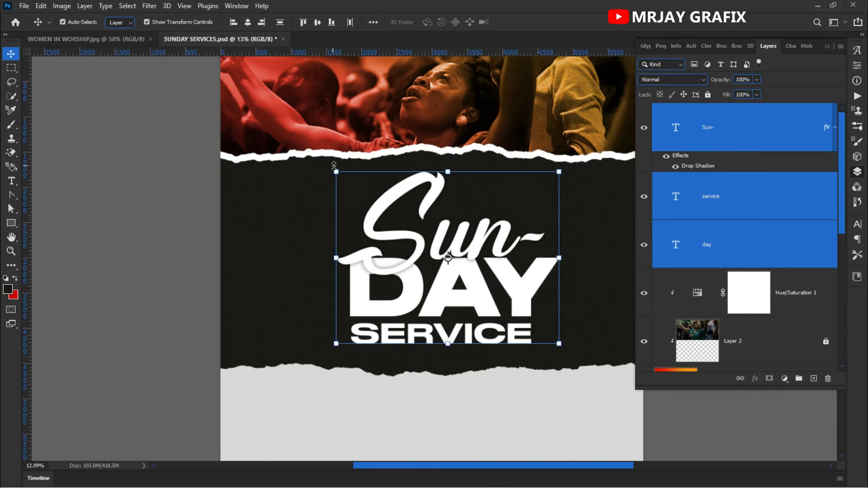
pyautogui.moveTo(337, 169); pyautogui.dragTo(364, 193)
pyautogui.moveTo(427, 271); pyautogui.dragTo(399, 263)
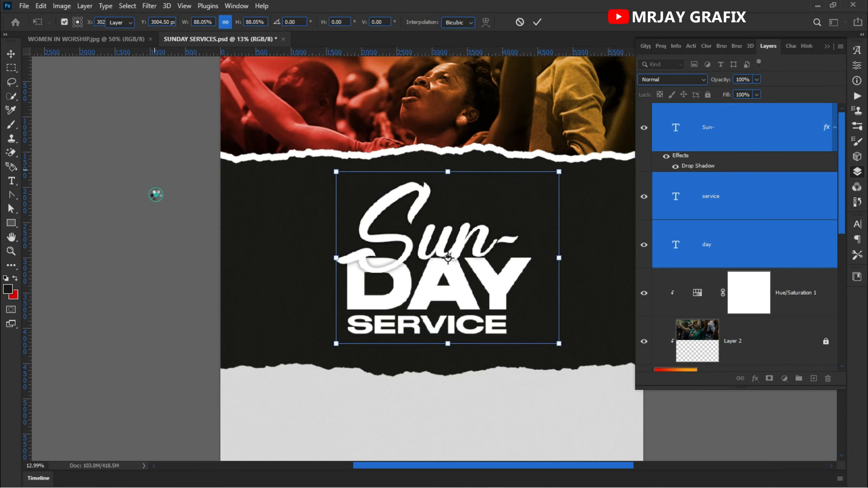
pyautogui.click(156, 197)
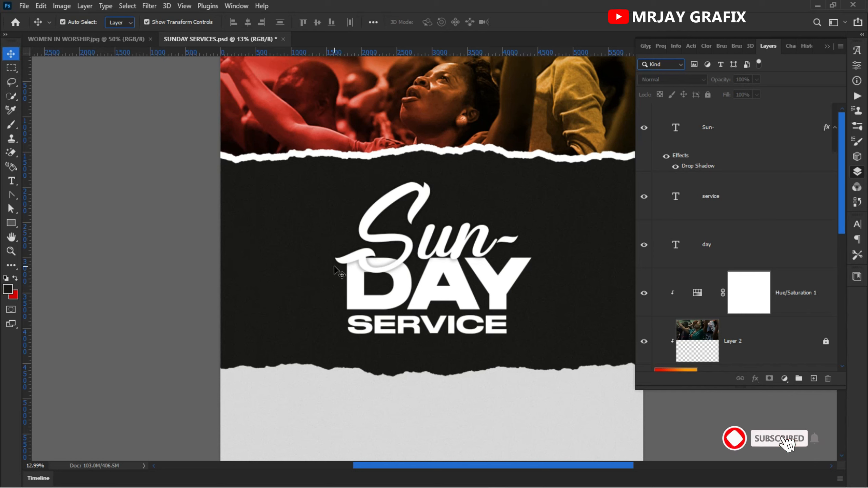
# Step: Move the whole "Sun-DAY SERVICE" title into the right half of the black band
pyautogui.moveTo(327, 201); pyautogui.dragTo(441, 318)
pyautogui.moveTo(457, 285); pyautogui.dragTo(497, 291)
pyautogui.click(180, 225)
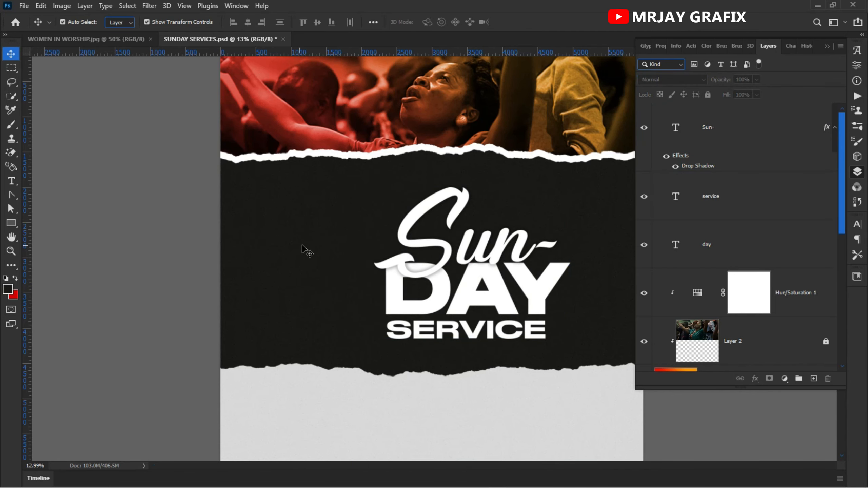
pyautogui.hotkey('ctrl', '0')
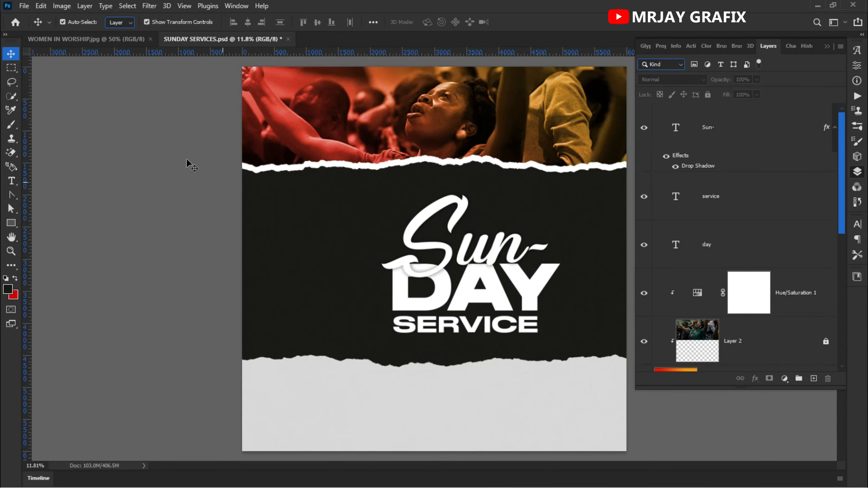
# Step: Open ENCOUNTER 8FT X 7FT.psd from the recent files
pyautogui.click(10, 27)
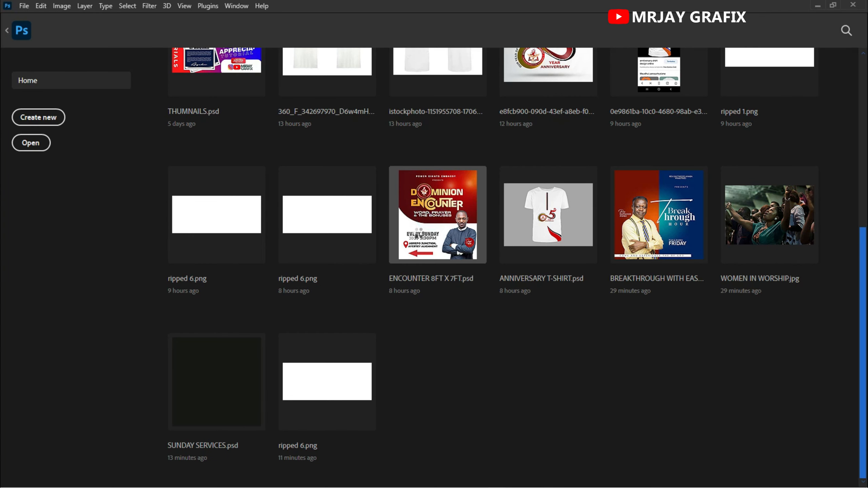
pyautogui.click(438, 215)
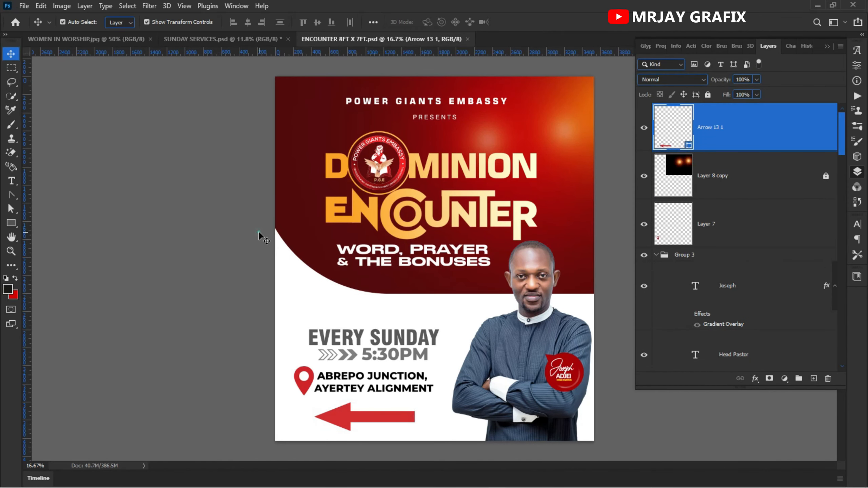
pyautogui.moveTo(370, 170); pyautogui.dragTo(357, 153)
pyautogui.moveTo(339, 205); pyautogui.dragTo(339, 205)
pyautogui.hotkey('ctrl', 'z')
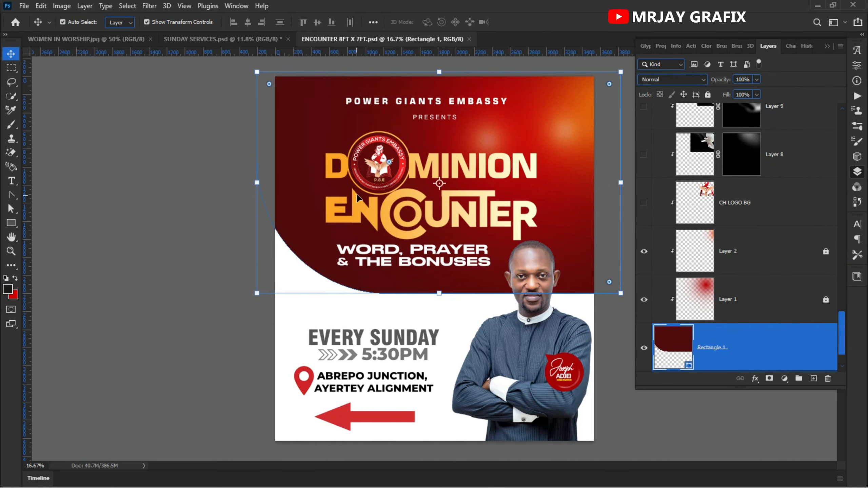
# Step: Copy the round CH LOGO from the ENCOUNTER flyer into SUNDAY SERVICES.psd, placing it in the left half of the black band
pyautogui.moveTo(359, 156); pyautogui.dragTo(278, 70)
pyautogui.click(206, 40)
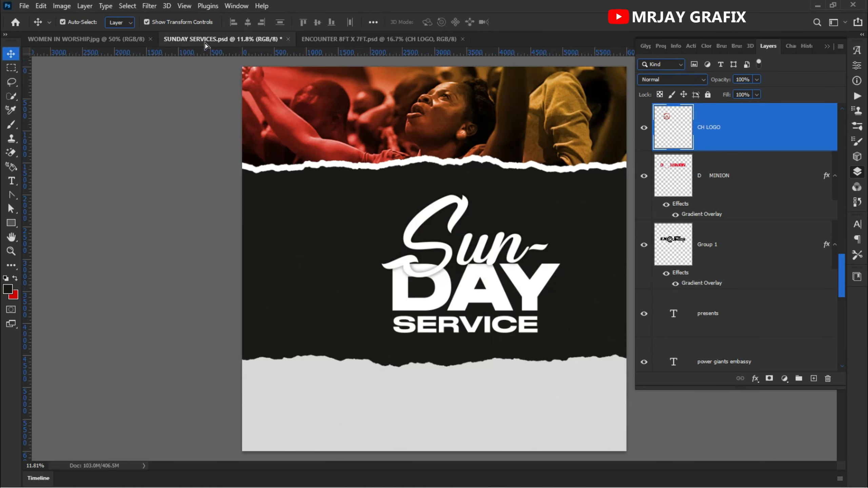
pyautogui.moveTo(342, 278); pyautogui.dragTo(309, 226)
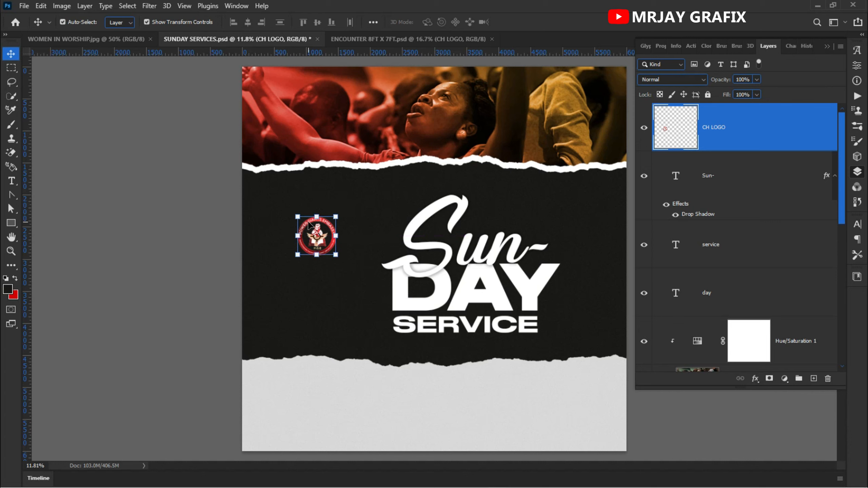
pyautogui.click(156, 173)
# Step: Copy the gradient overlay layer style from the "ENCOUNTER" lettering in ENCOUNTER 8FT X 7FT.psd
pyautogui.click(319, 37)
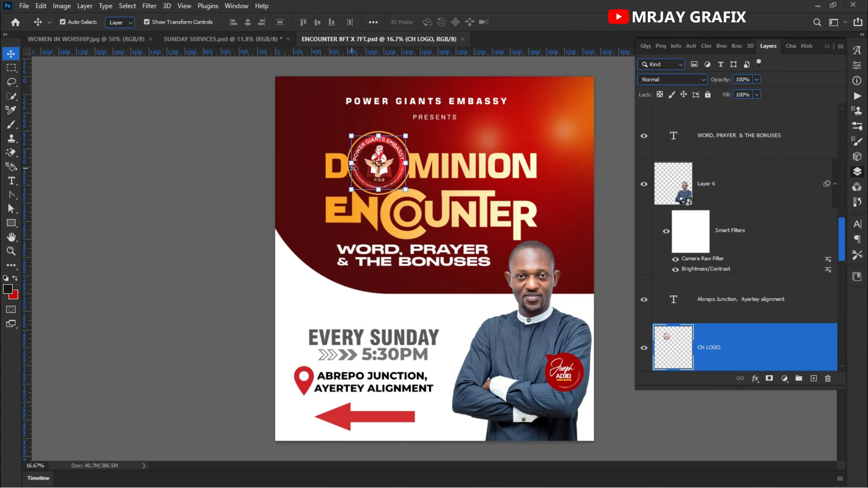
pyautogui.click(357, 228)
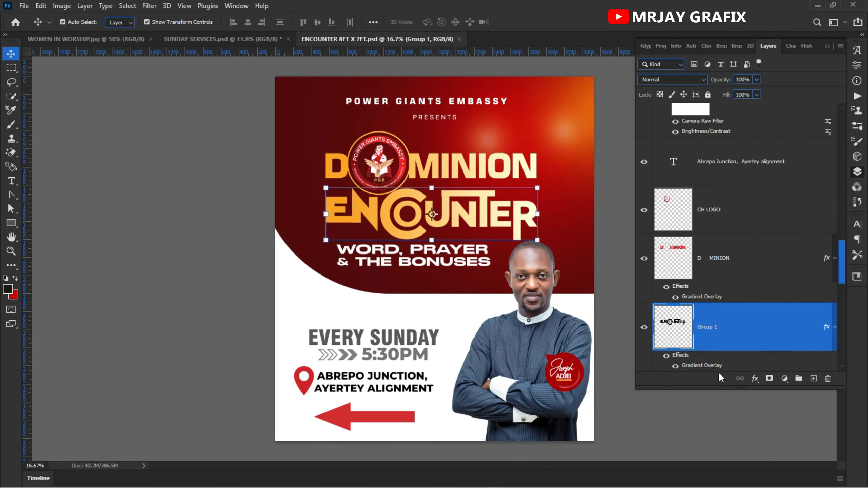
pyautogui.rightClick(702, 366)
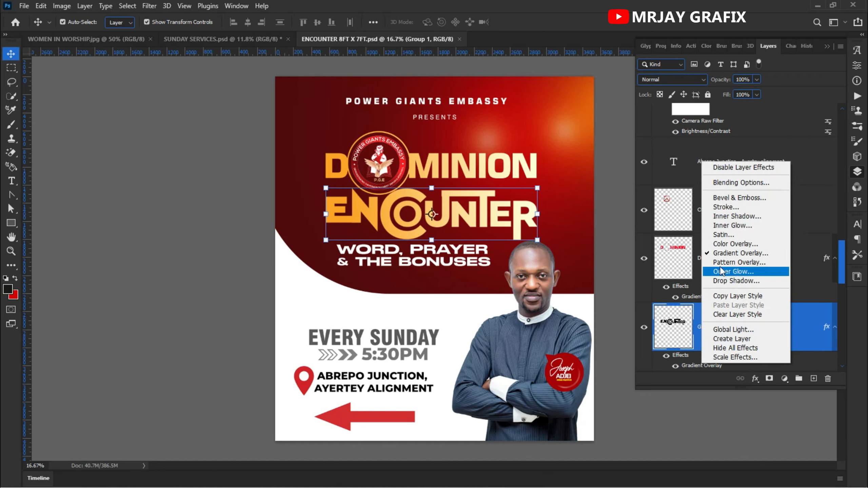
pyautogui.click(730, 296)
# Step: Paste the copied layer style onto the "SERVICE" text in SUNDAY SERVICES.psd
pyautogui.click(245, 37)
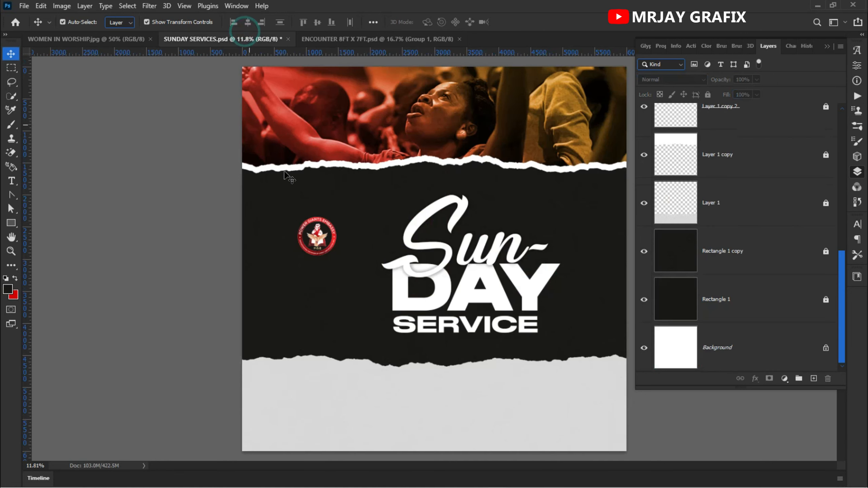
pyautogui.click(478, 324)
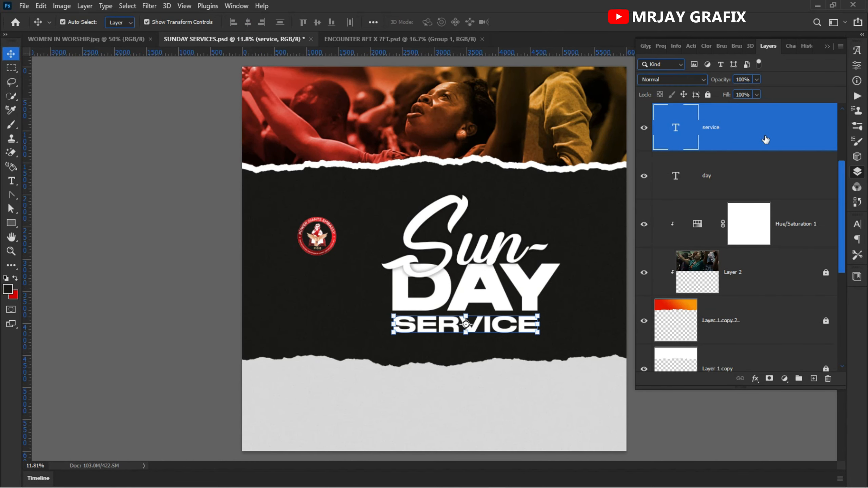
pyautogui.rightClick(766, 140)
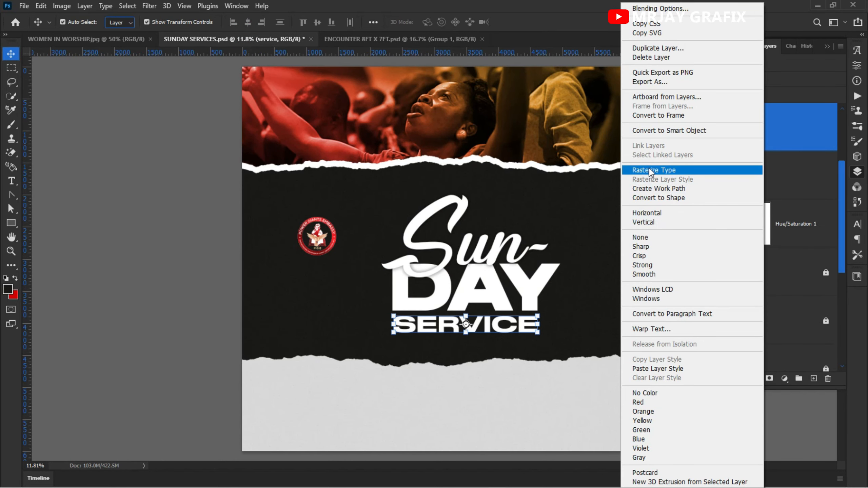
pyautogui.click(658, 369)
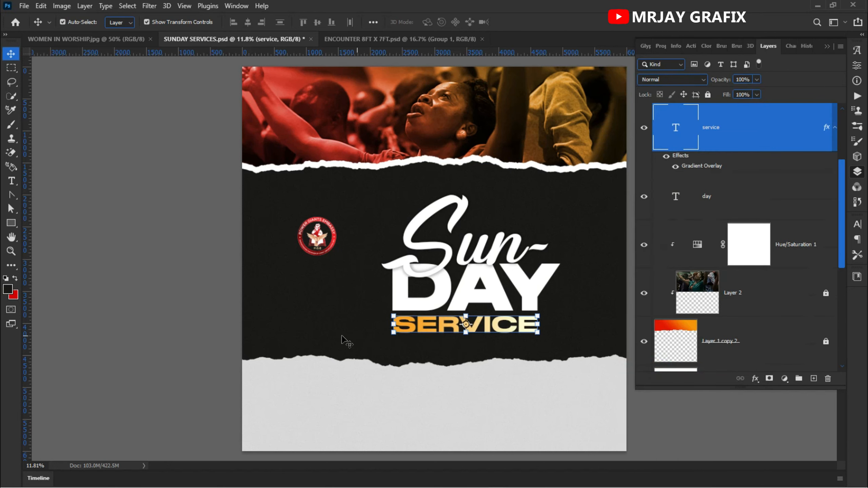
pyautogui.click(167, 287)
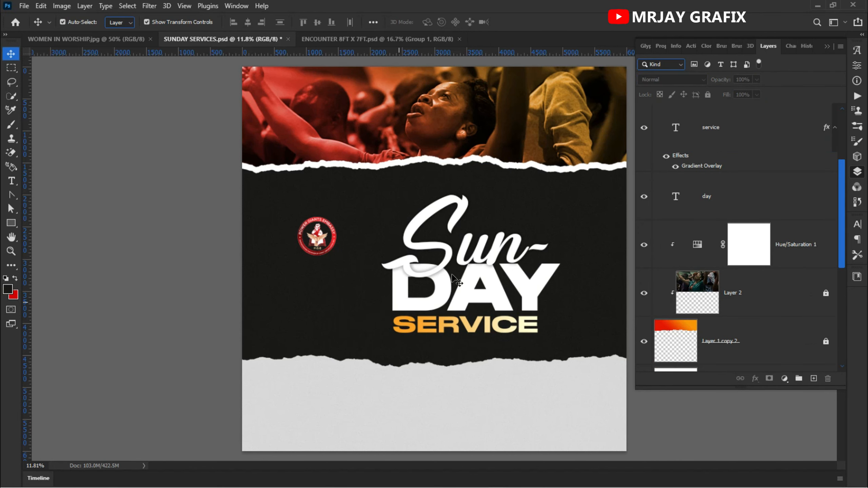
# Step: Copy the "POWER GIANTS EMBASSY" text from the ENCOUNTER flyer into SUNDAY SERVICES.psd below the logo, then close the flyer
pyautogui.click(339, 39)
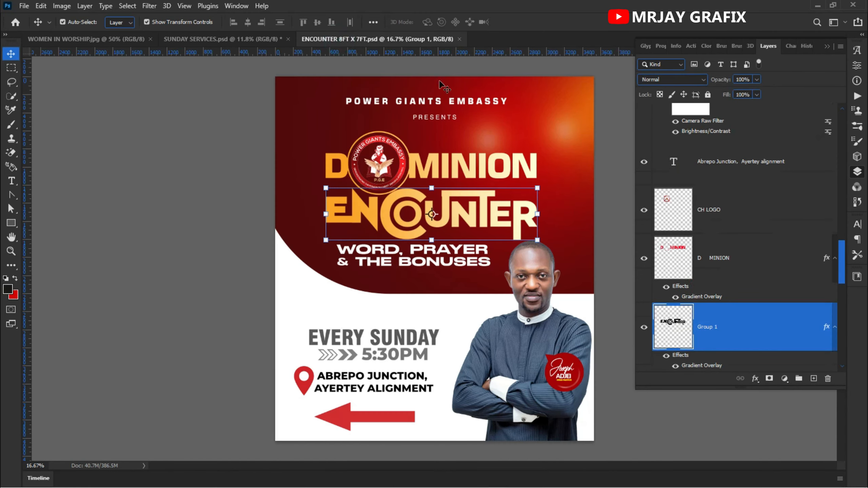
pyautogui.moveTo(382, 108); pyautogui.dragTo(299, 247)
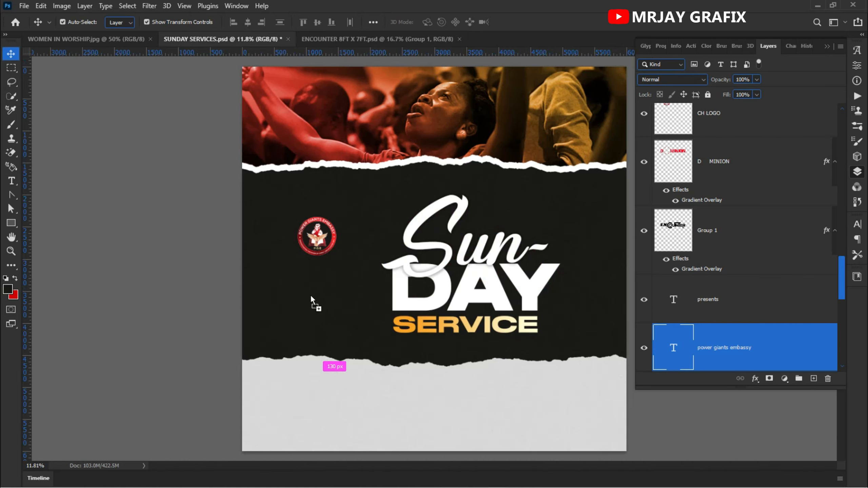
pyautogui.moveTo(312, 301); pyautogui.dragTo(312, 300)
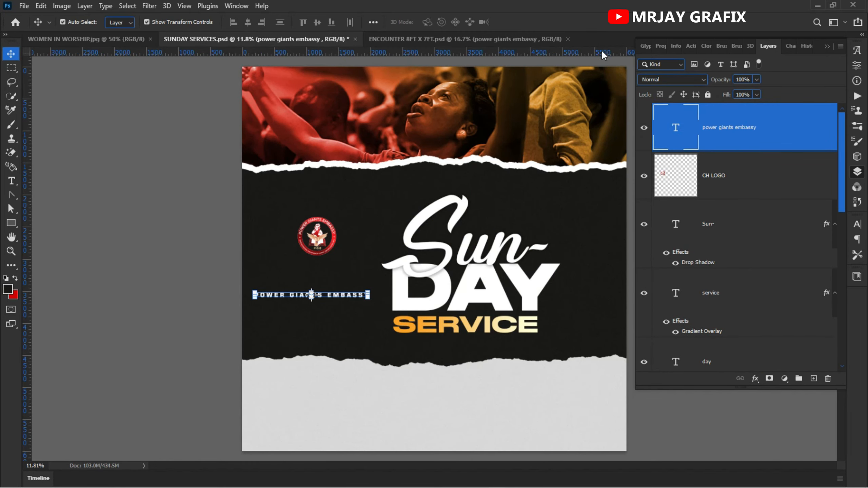
pyautogui.click(569, 39)
# Step: Set the tracking of the "POWER GIANTS EMBASSY" text to 0
pyautogui.scroll(2, 335, 335)
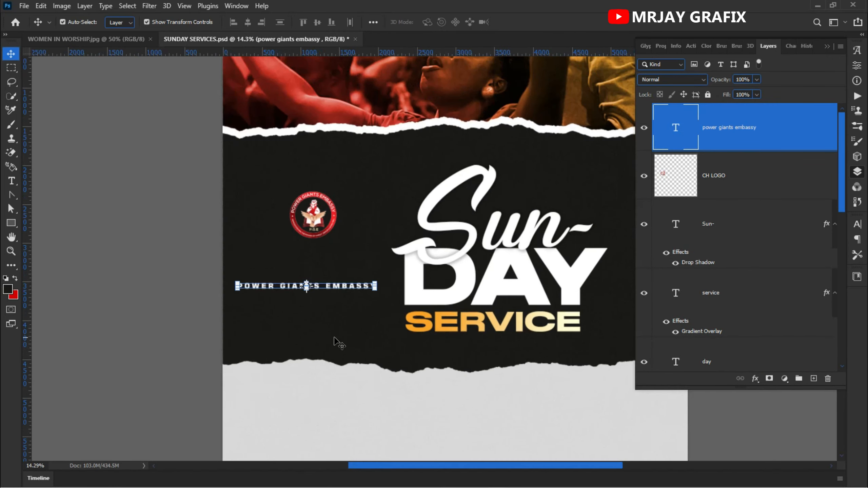
pyautogui.doubleClick(289, 283)
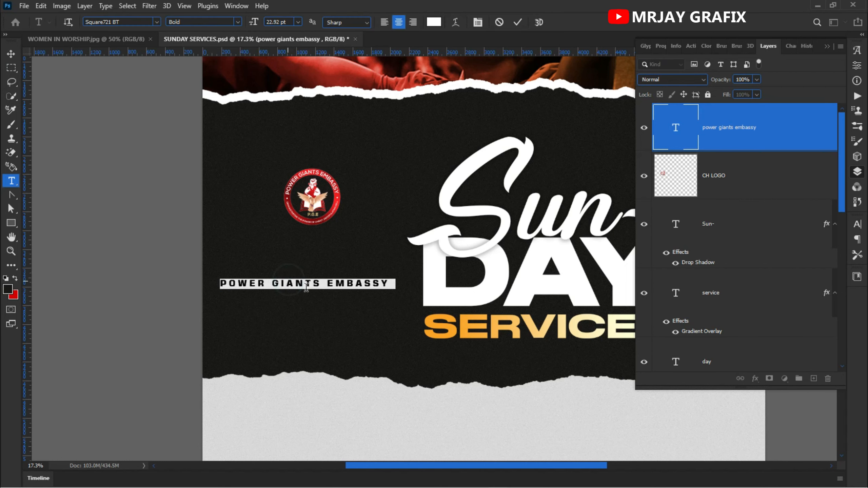
pyautogui.click(858, 225)
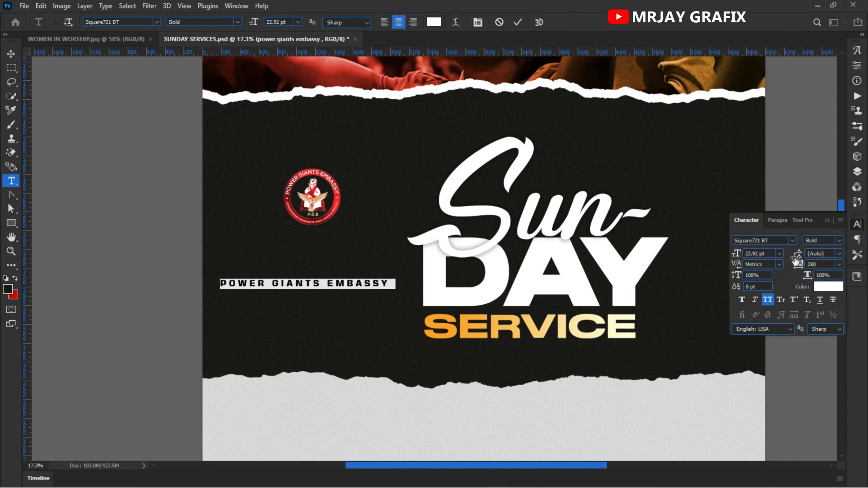
pyautogui.click(839, 266)
pyautogui.click(825, 332)
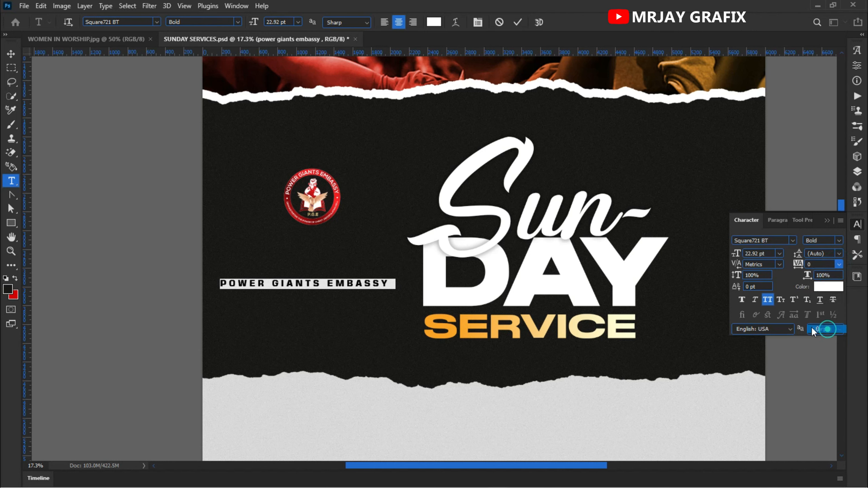
# Step: Break the church name into three lines, "POWER", "GIANTS" and "EMBASSY", and left-align them
pyautogui.click(281, 284)
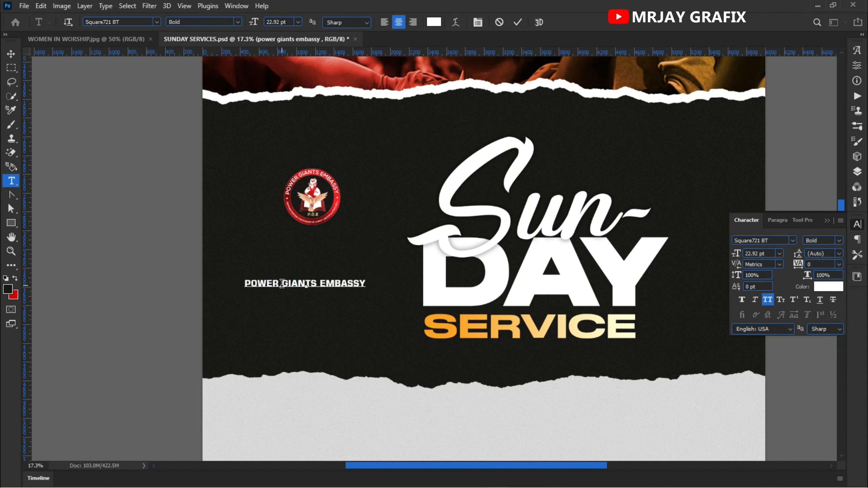
pyautogui.press('Return')
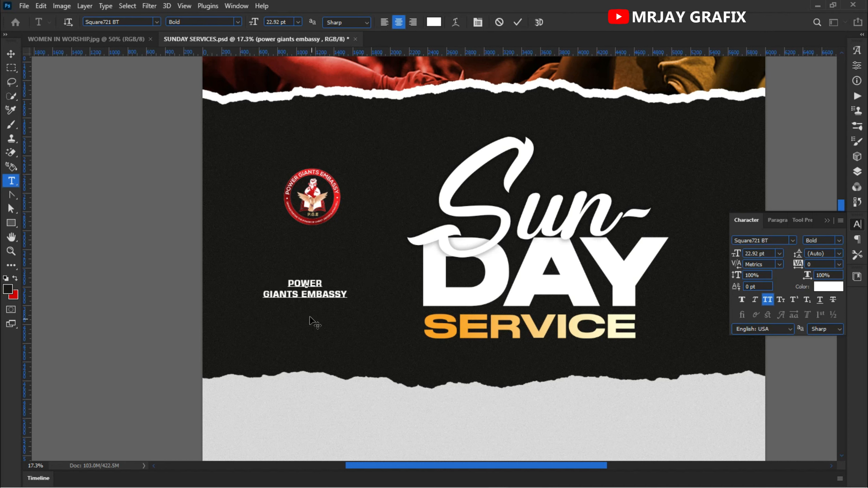
pyautogui.click(302, 295)
pyautogui.press('Return')
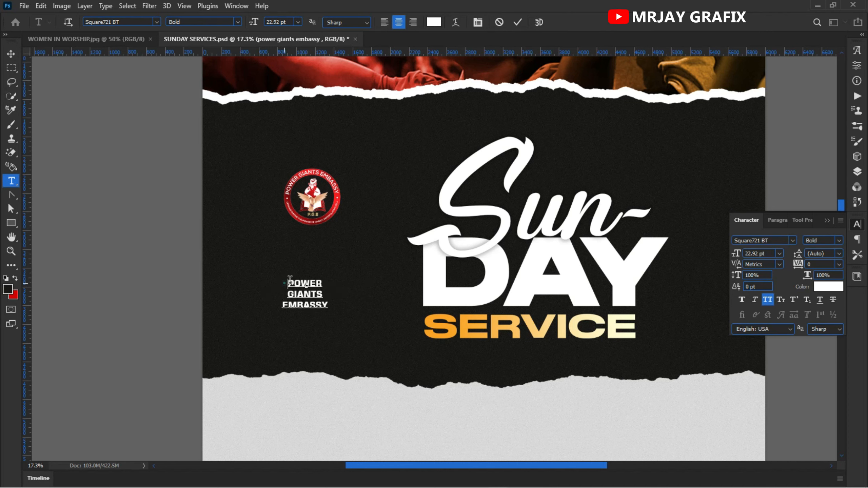
pyautogui.hotkey('ctrl', 'a')
pyautogui.click(383, 24)
pyautogui.click(136, 254)
# Step: Enlarge the three-line church name to about 49 pt and place it directly beneath the logo
pyautogui.press('v')
pyautogui.moveTo(318, 297); pyautogui.dragTo(298, 300)
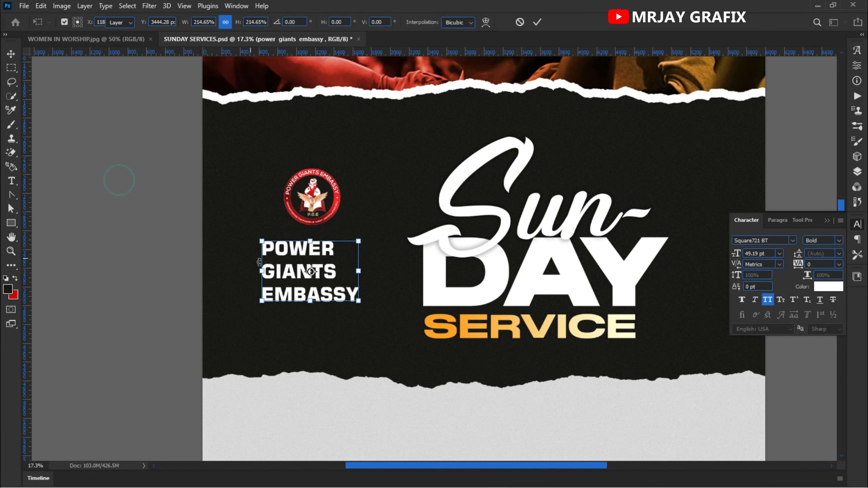
pyautogui.press('Return')
pyautogui.moveTo(295, 270); pyautogui.dragTo(306, 271)
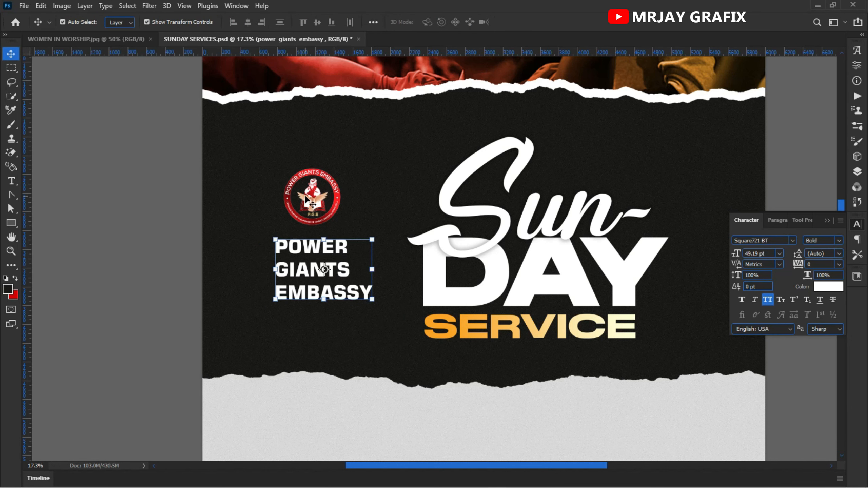
# Step: Change the three-line church name to the Roman font style and move the logo down slightly closer to it
pyautogui.click(839, 241)
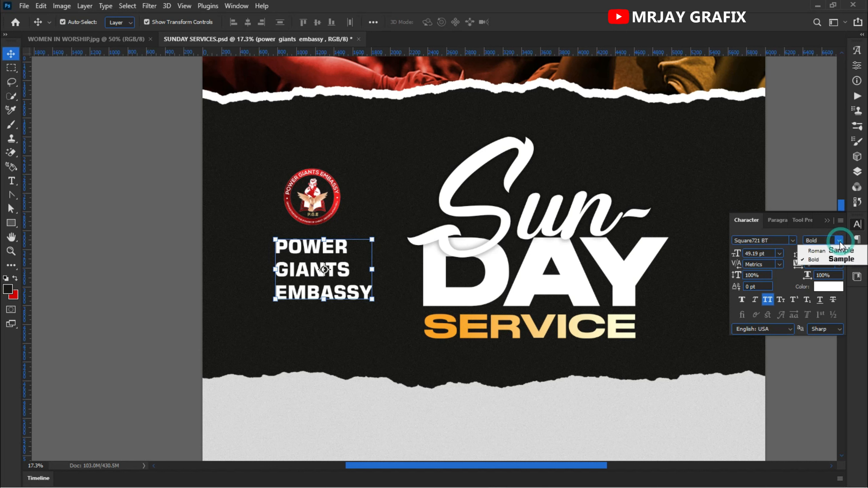
pyautogui.click(827, 252)
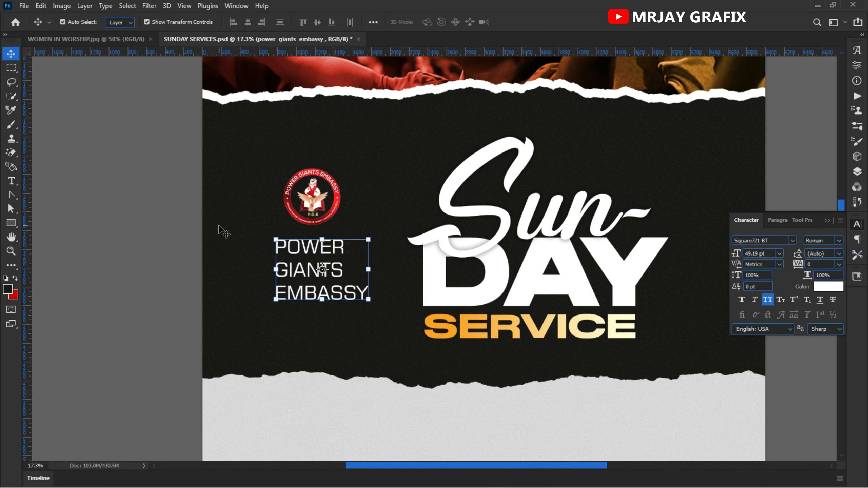
pyautogui.click(151, 291)
pyautogui.moveTo(327, 221); pyautogui.dragTo(330, 230)
pyautogui.click(166, 257)
pyautogui.scroll(-3, 285, 312)
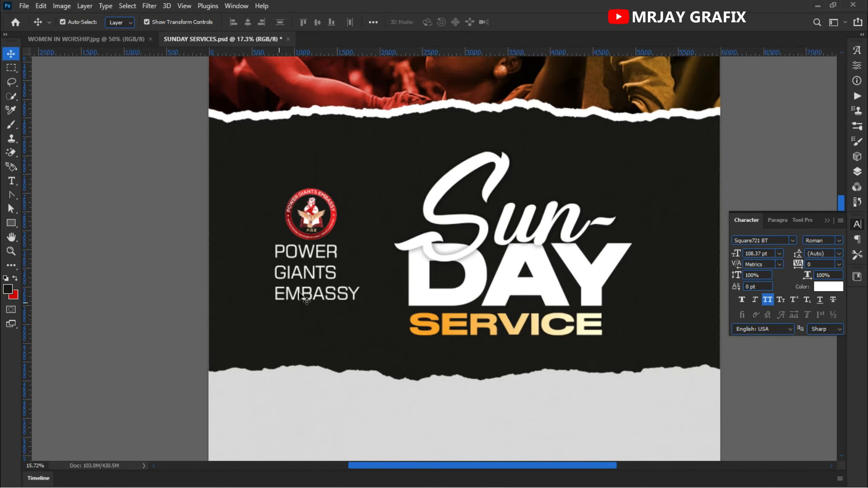
# Step: Select all three "Sun-", "DAY" and "SERVICE" title layers and shift them together slightly up and toward the church name
pyautogui.moveTo(396, 214); pyautogui.dragTo(510, 306)
pyautogui.hotkey('ctrl', 'z')
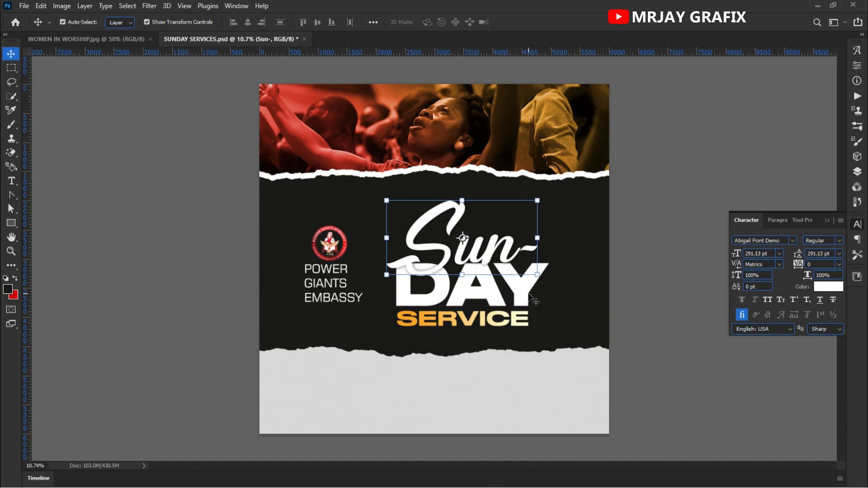
pyautogui.click(583, 326)
pyautogui.moveTo(572, 323); pyautogui.dragTo(425, 239)
pyautogui.click(261, 213)
pyautogui.click(89, 285)
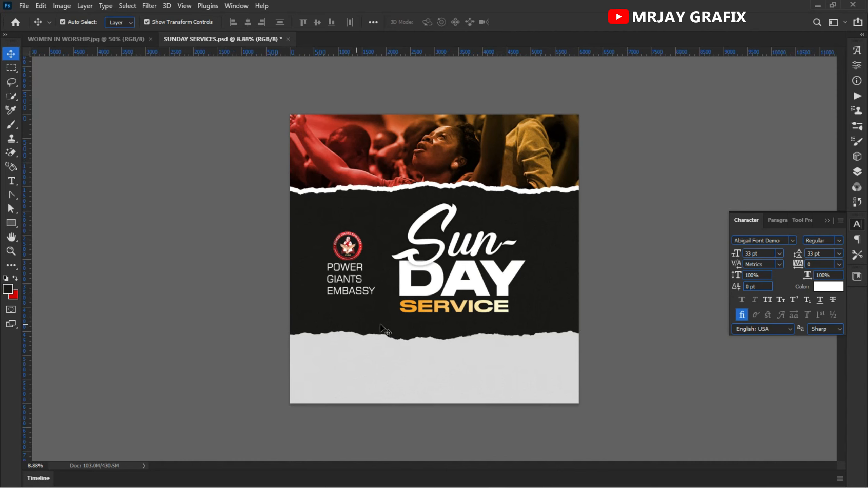
# Step: Reset the Gradient Overlay on "SERVICE" to the default red-to-orange gradient and set its angle to 0°
pyautogui.click(436, 315)
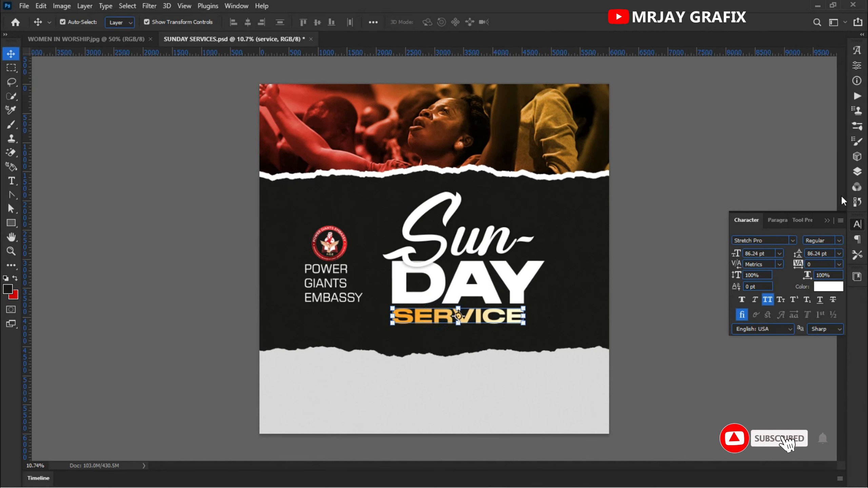
pyautogui.click(857, 171)
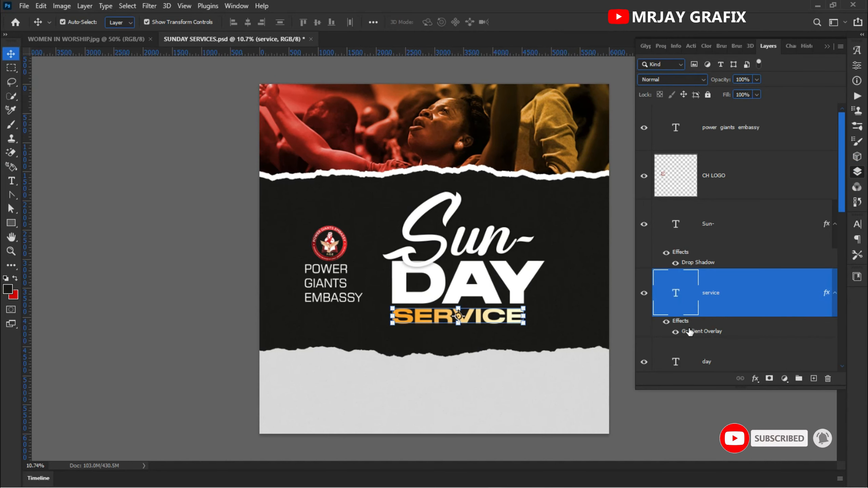
pyautogui.doubleClick(690, 331)
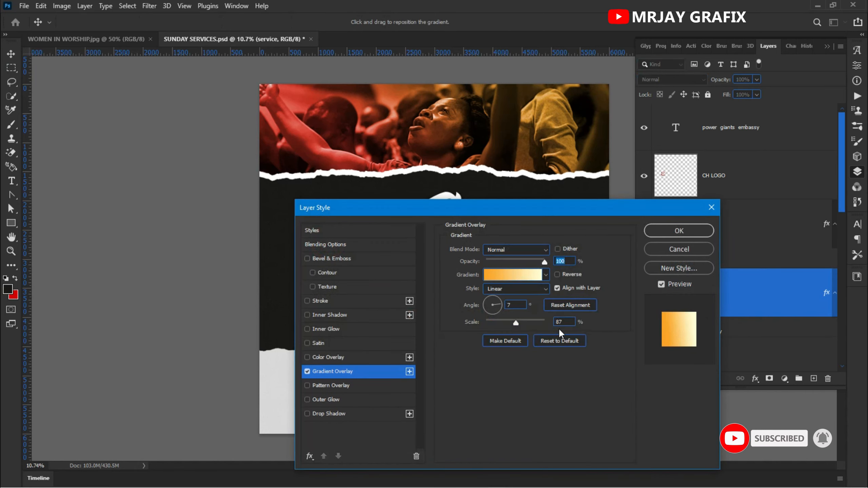
pyautogui.click(558, 341)
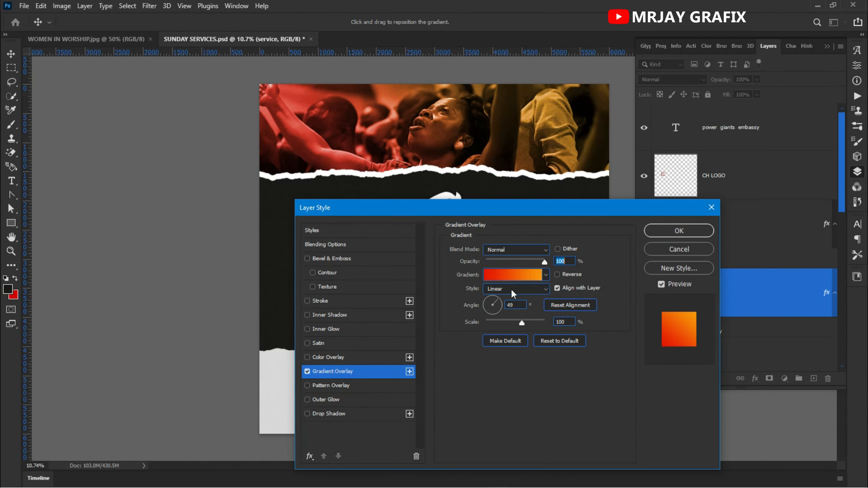
pyautogui.doubleClick(513, 305)
pyautogui.write('0')
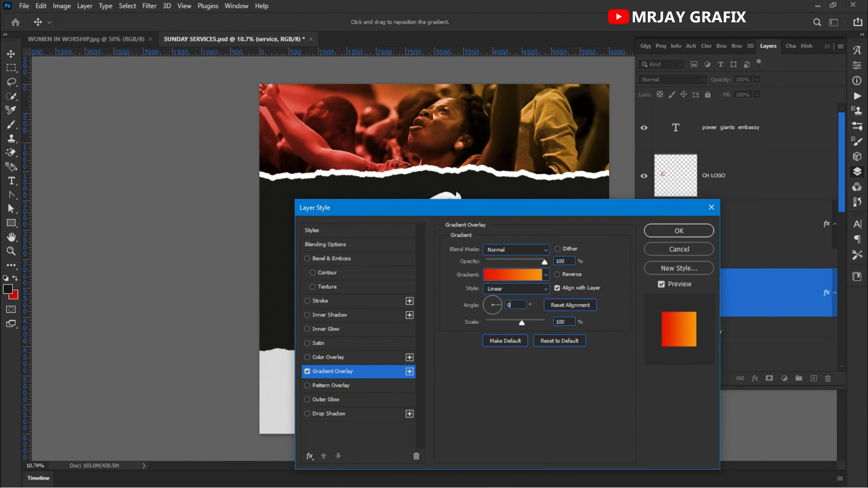
pyautogui.press('Return')
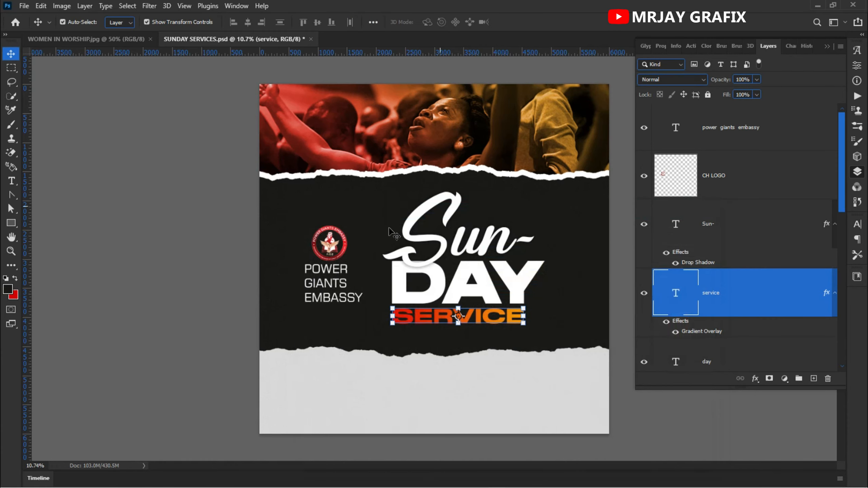
pyautogui.click(204, 247)
pyautogui.hotkey('ctrl', '+')
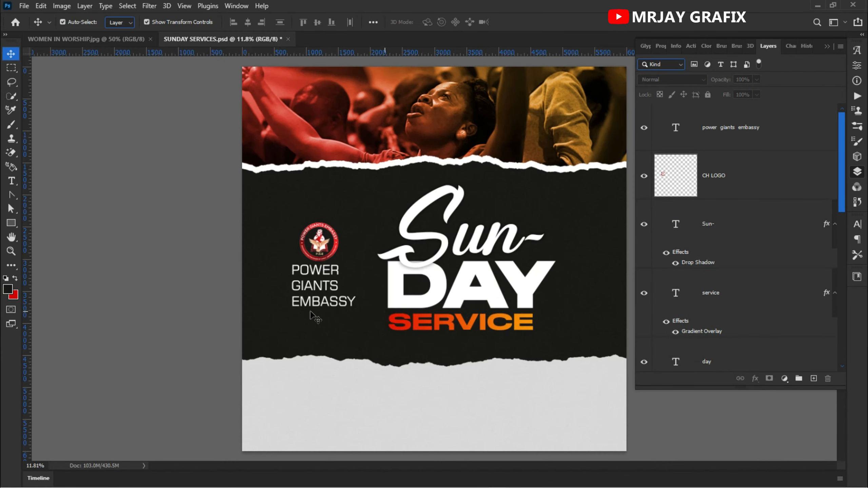
pyautogui.hotkey('ctrl', '-')
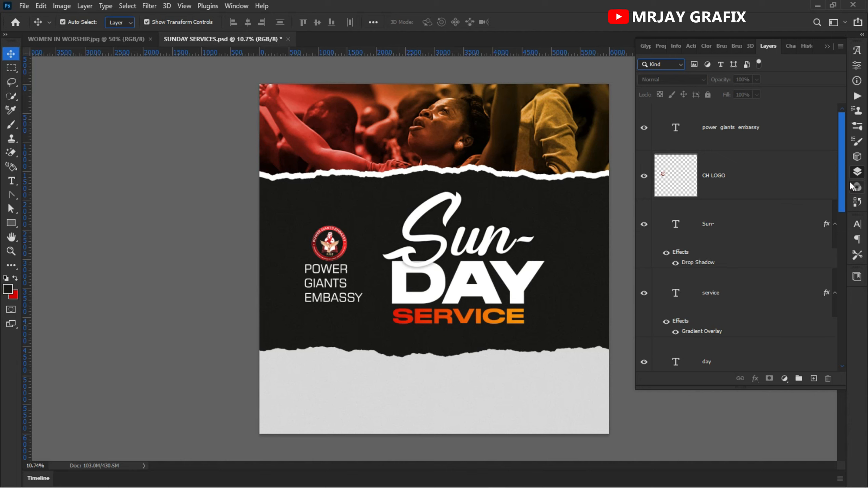
# Step: Unlock the worship photo layer (Layer 2) and duplicate it
pyautogui.click(858, 224)
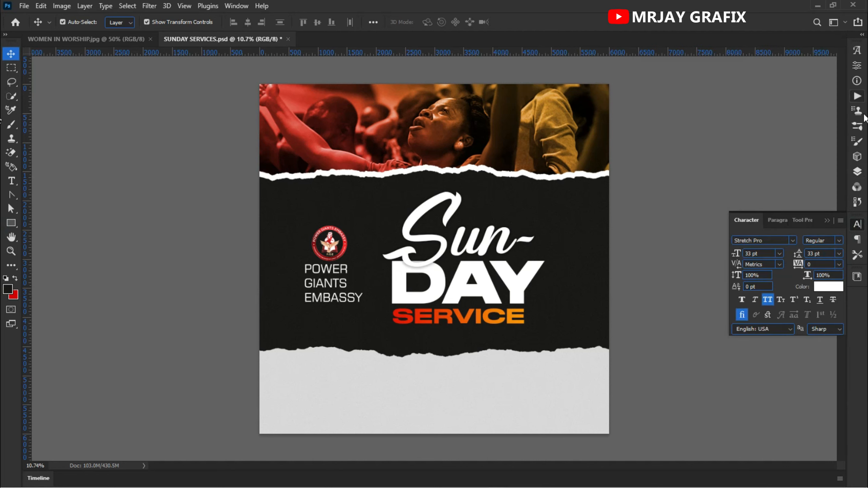
pyautogui.click(858, 171)
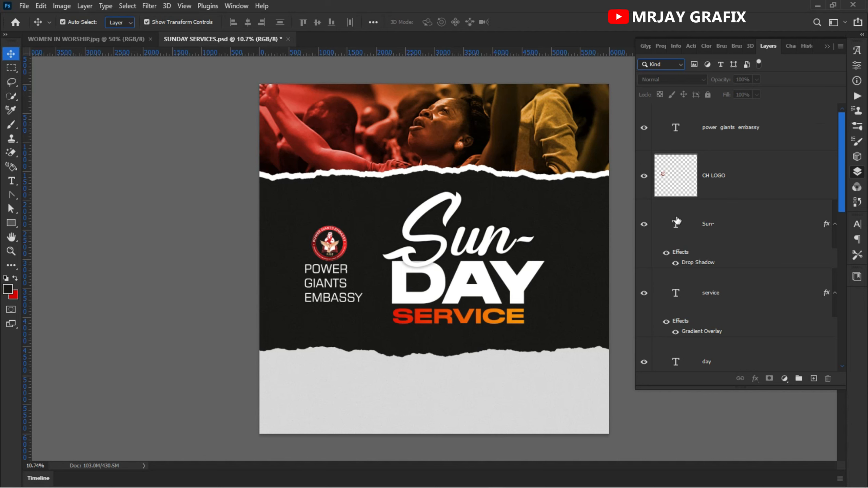
pyautogui.scroll(-5, 678, 222)
pyautogui.click(714, 221)
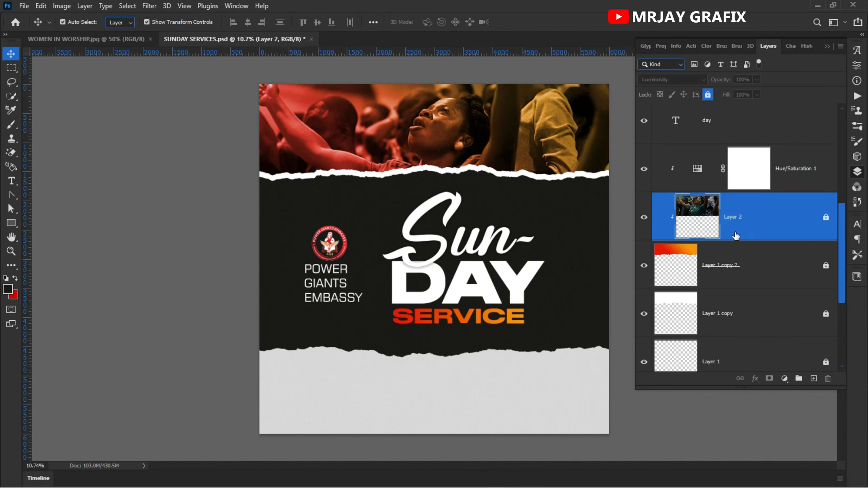
pyautogui.click(708, 95)
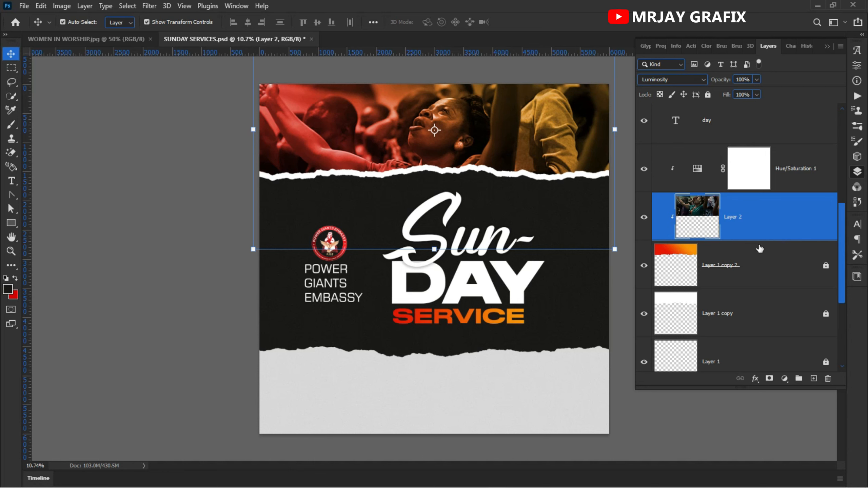
pyautogui.hotkey('ctrl', 'j')
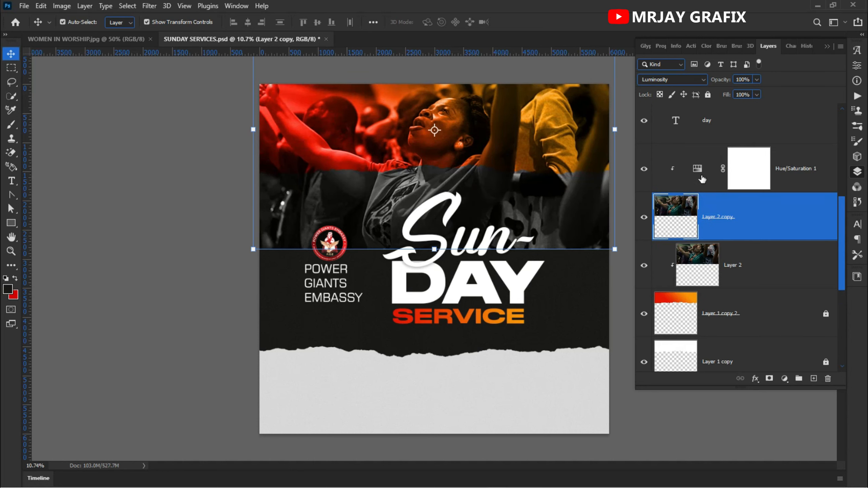
# Step: Reorder the duplicated photo layer so it sits directly beneath Layer 1 copy, the white ripped-paper edge
pyautogui.click(208, 211)
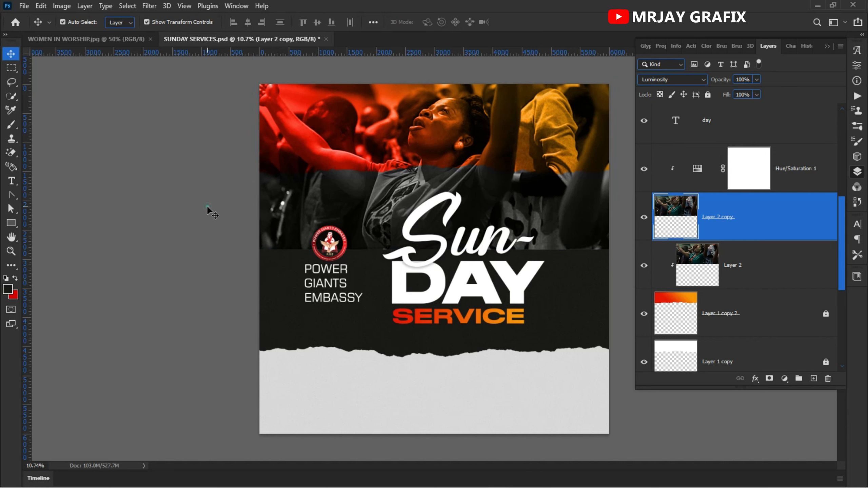
pyautogui.click(379, 221)
pyautogui.click(705, 259)
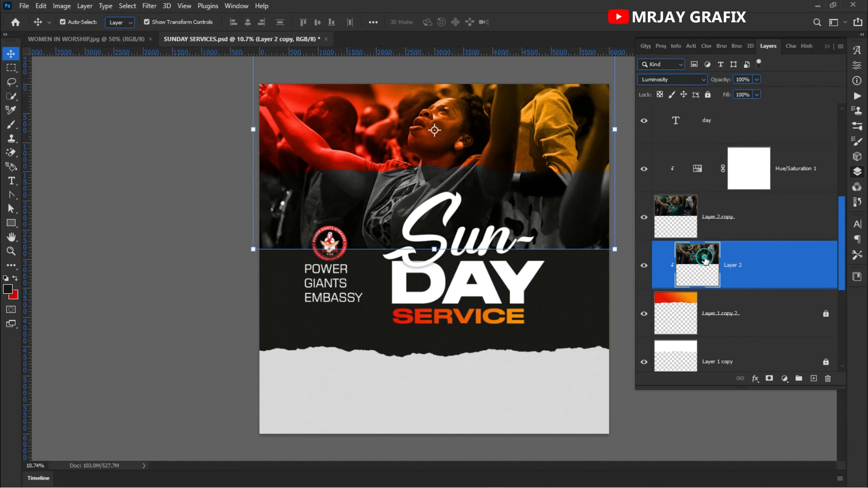
pyautogui.click(661, 221)
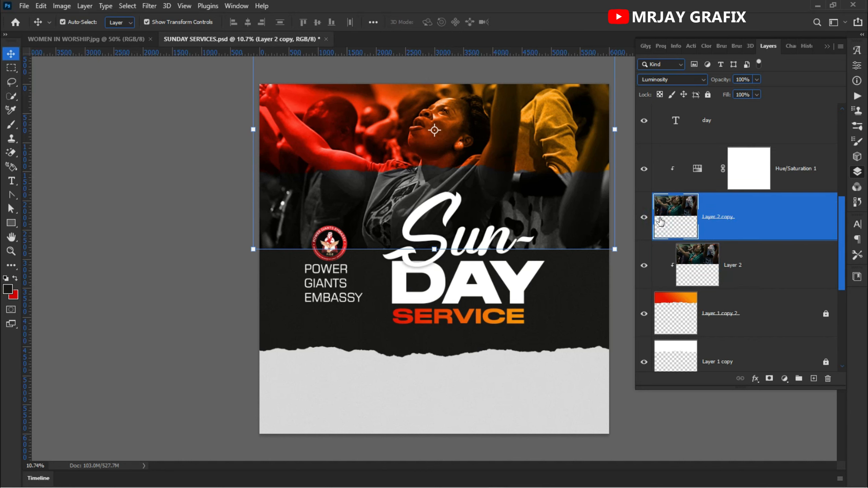
pyautogui.moveTo(665, 219); pyautogui.dragTo(690, 357)
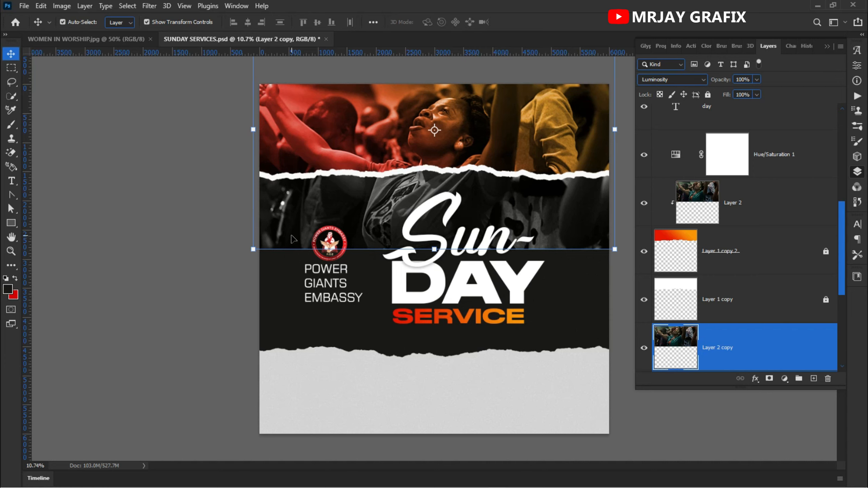
# Step: Move the duplicated photo down so it covers the dark middle strip
pyautogui.click(435, 249)
pyautogui.moveTo(359, 195); pyautogui.dragTo(360, 302)
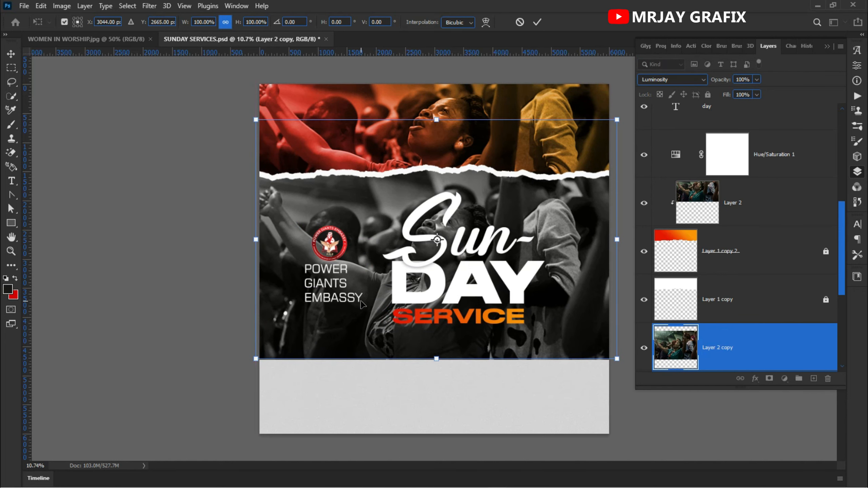
pyautogui.click(537, 22)
# Step: Place the duplicated photo's layer directly beneath Layer 1 and shift the photo slightly to the left on the canvas
pyautogui.scroll(-2, 680, 330)
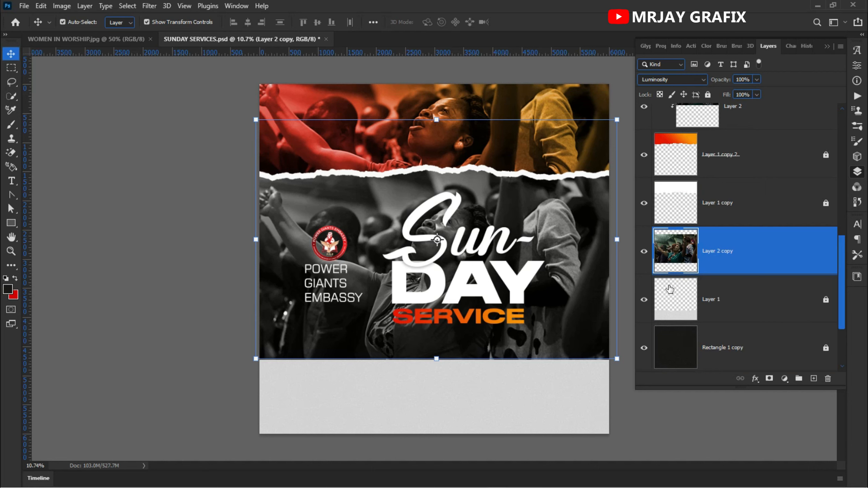
pyautogui.moveTo(675, 263); pyautogui.dragTo(679, 327)
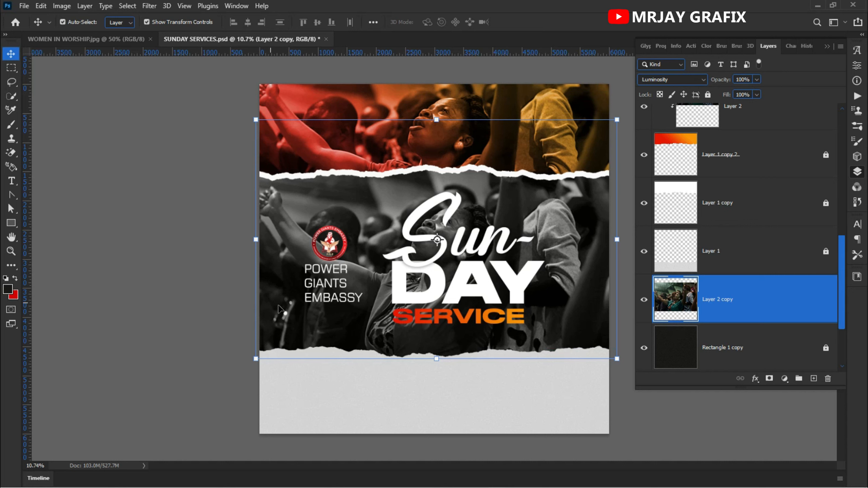
pyautogui.click(167, 271)
pyautogui.click(366, 335)
pyautogui.moveTo(555, 308)
pyautogui.mouseDown()
pyautogui.moveTo(545, 298)
pyautogui.moveTo(541, 306)
pyautogui.mouseUp()
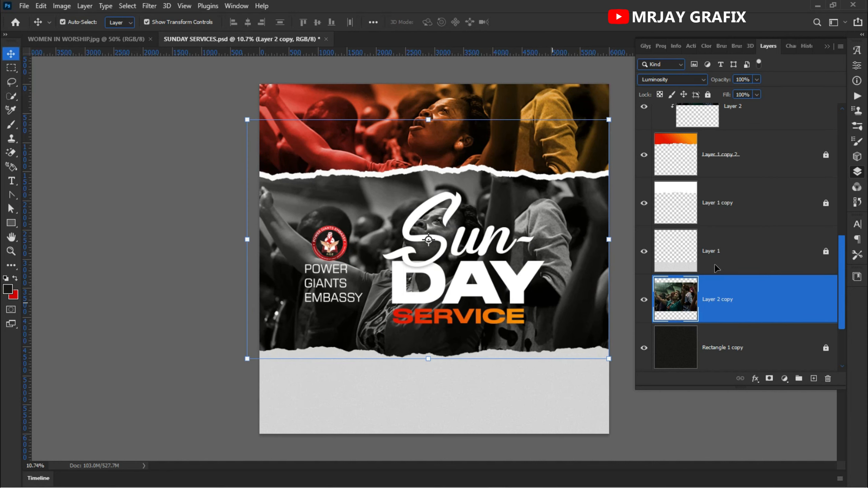
# Step: Try Multiply blending on the duplicated photo, lower its opacity to 26%, and return its blend mode to Luminosity
pyautogui.click(724, 82)
pyautogui.click(690, 81)
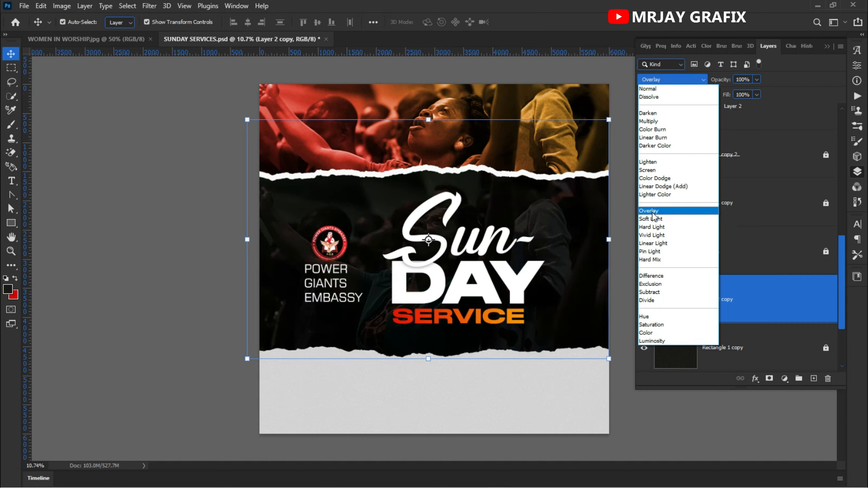
pyautogui.click(650, 121)
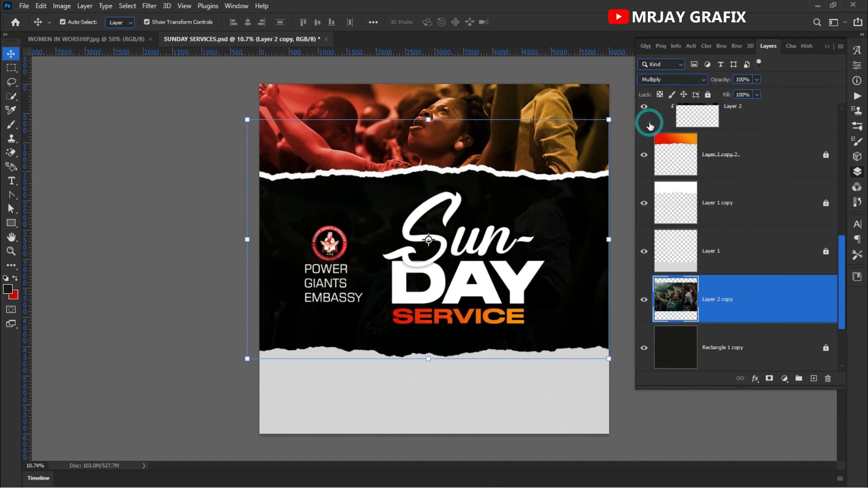
pyautogui.moveTo(722, 81); pyautogui.dragTo(683, 91)
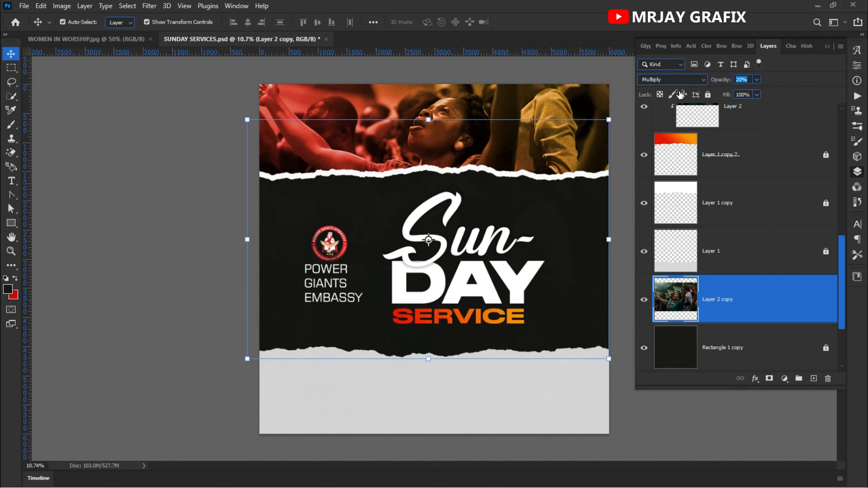
pyautogui.moveTo(682, 94); pyautogui.dragTo(716, 80)
pyautogui.click(688, 80)
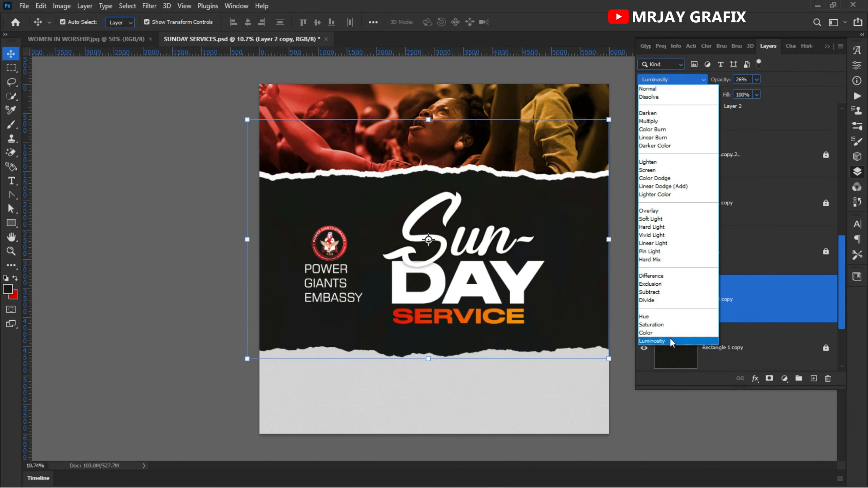
pyautogui.click(670, 337)
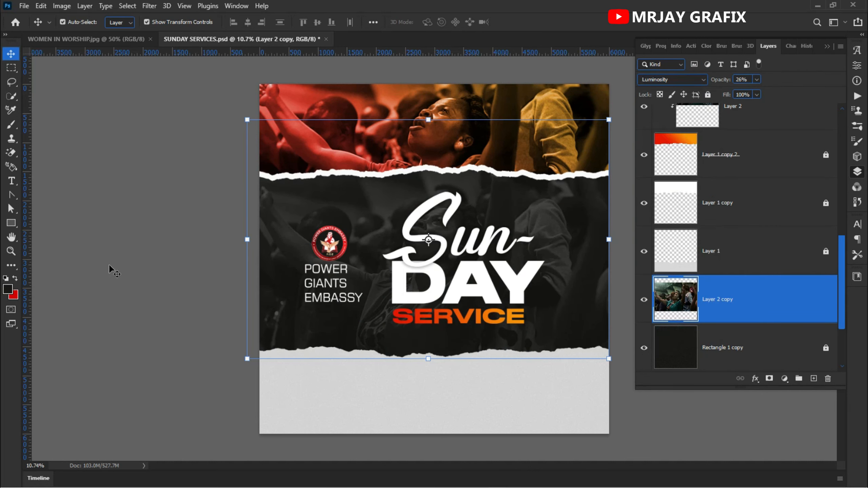
# Step: Lower the duplicated photo's opacity to 2% and lock its layer
pyautogui.click(109, 263)
pyautogui.scroll(-2, 274, 343)
pyautogui.scroll(2, 414, 346)
pyautogui.click(686, 307)
pyautogui.moveTo(715, 84); pyautogui.dragTo(710, 86)
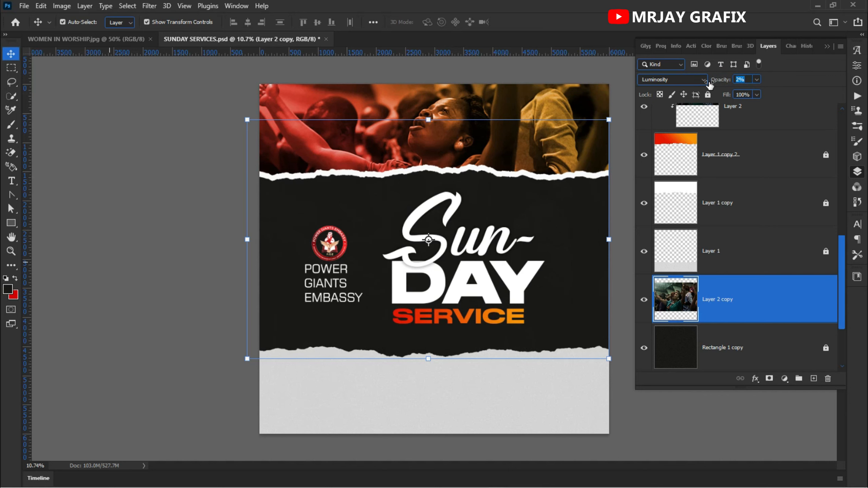
pyautogui.click(708, 94)
pyautogui.scroll(2, 481, 307)
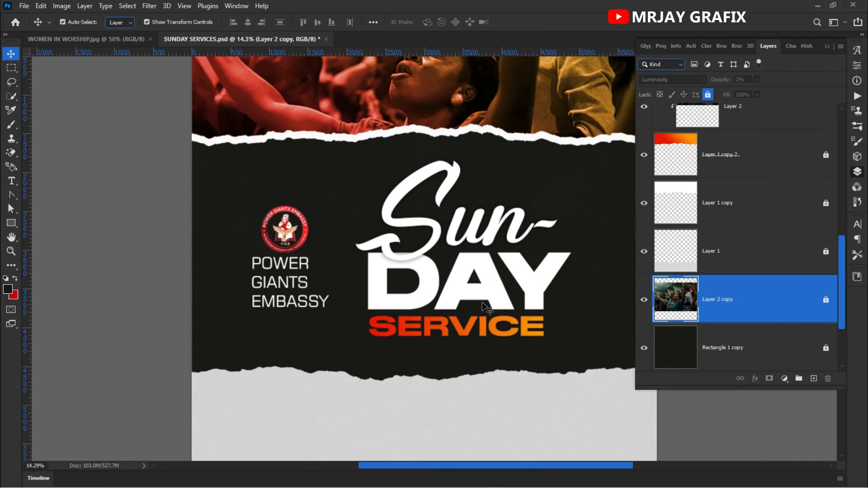
pyautogui.scroll(-2, 483, 306)
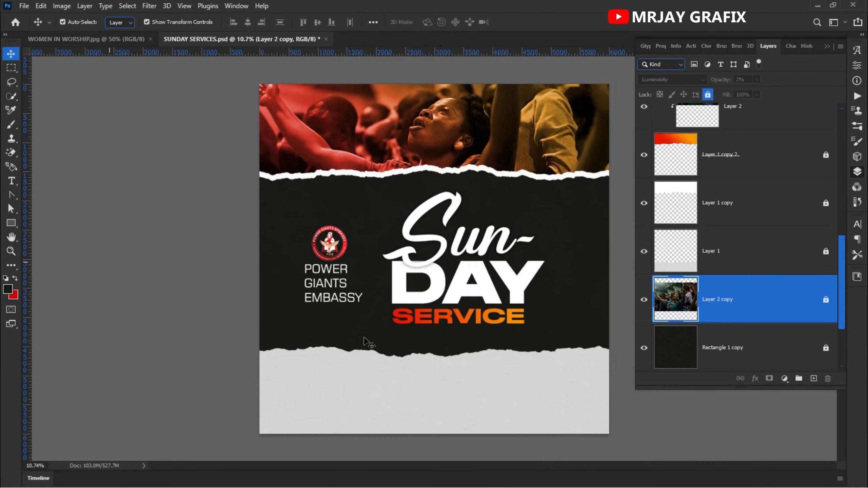
pyautogui.click(149, 371)
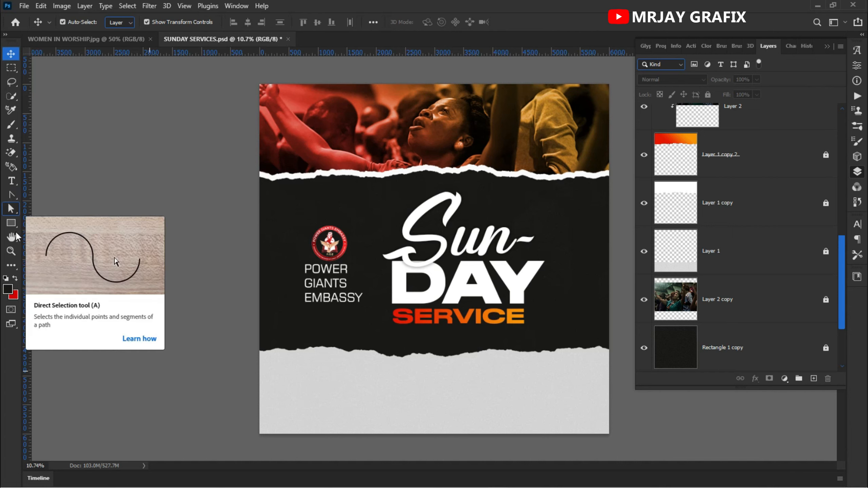
# Step: Add the text "01" in Stretch Pro Regular at 33 pt on the light torn strip below the title
pyautogui.click(11, 181)
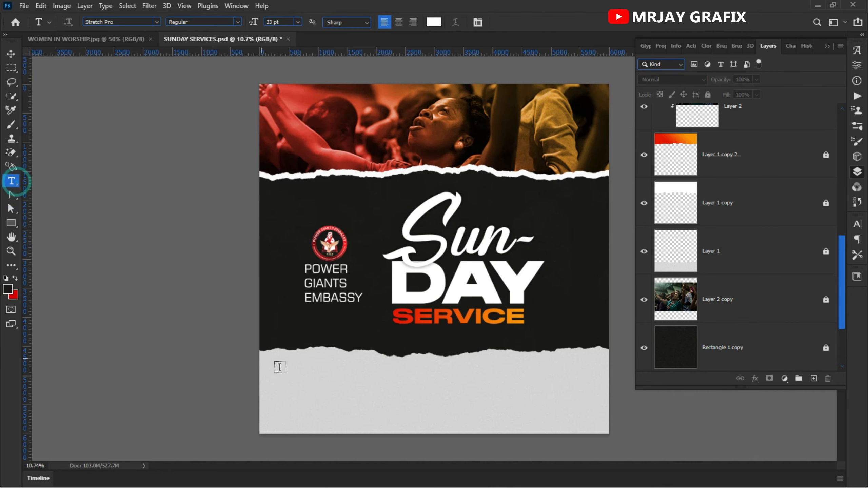
pyautogui.scroll(3, 429, 452)
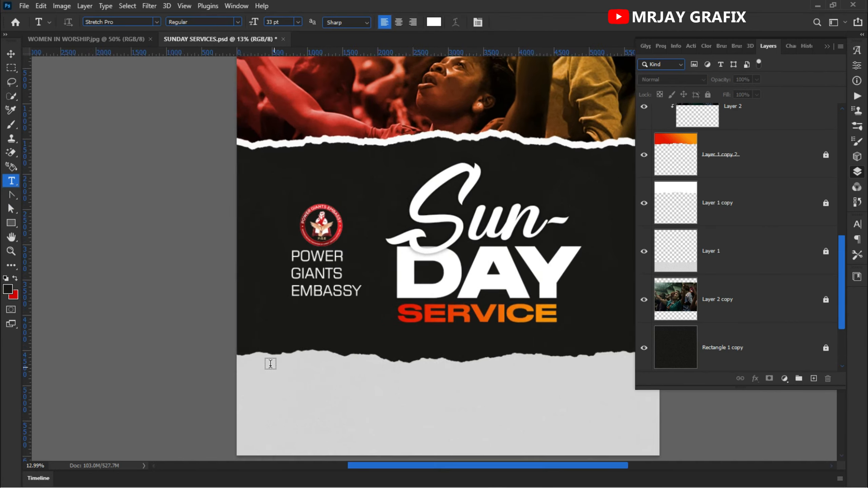
pyautogui.scroll(2, 362, 411)
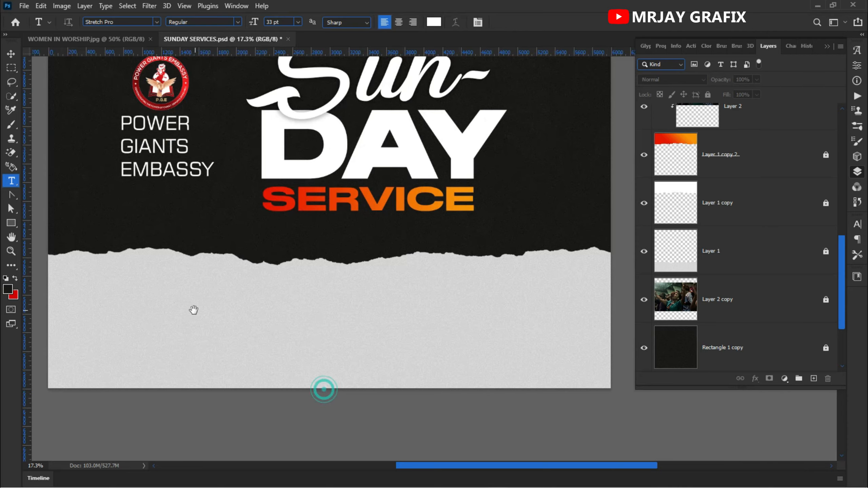
pyautogui.click(201, 342)
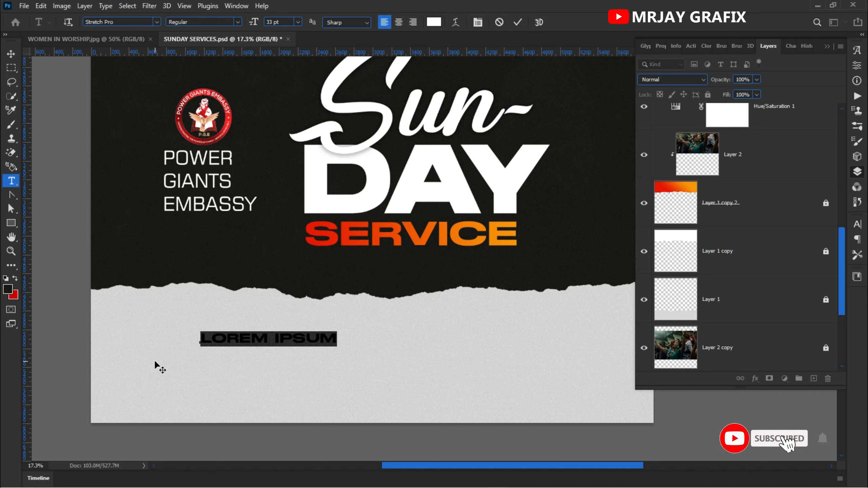
pyautogui.write('01')
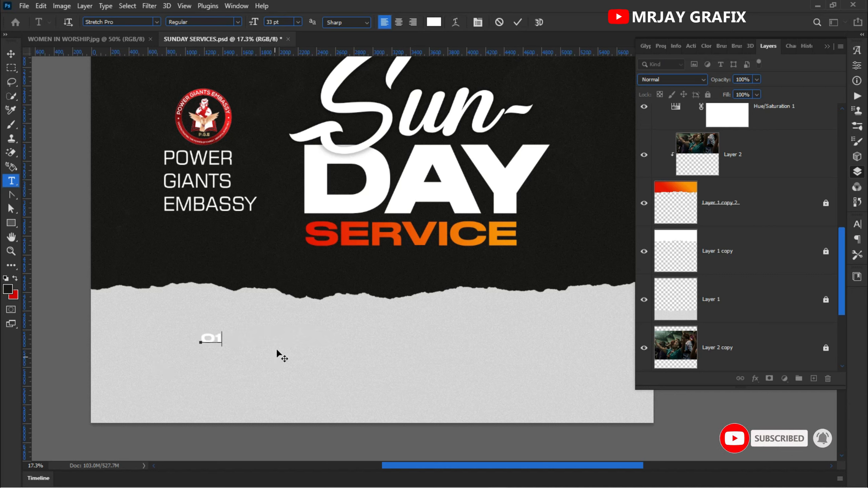
pyautogui.click(518, 22)
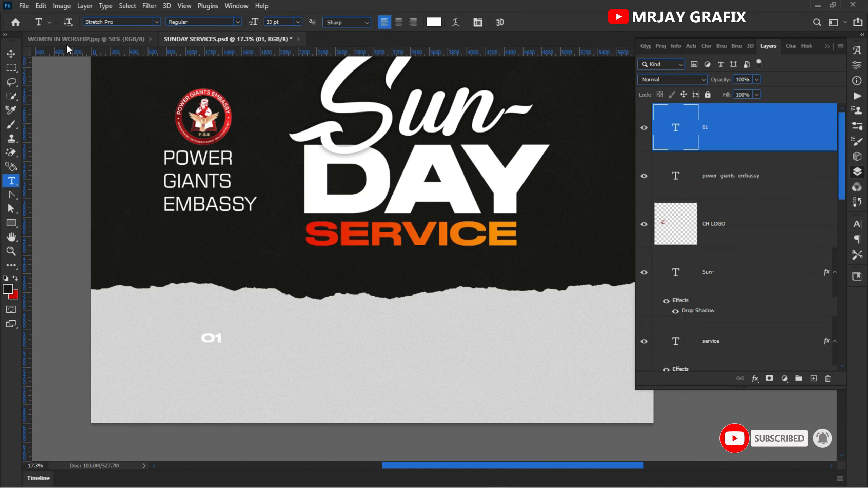
# Step: Enlarge the "01" text slightly to about 46.83 pt
pyautogui.click(11, 53)
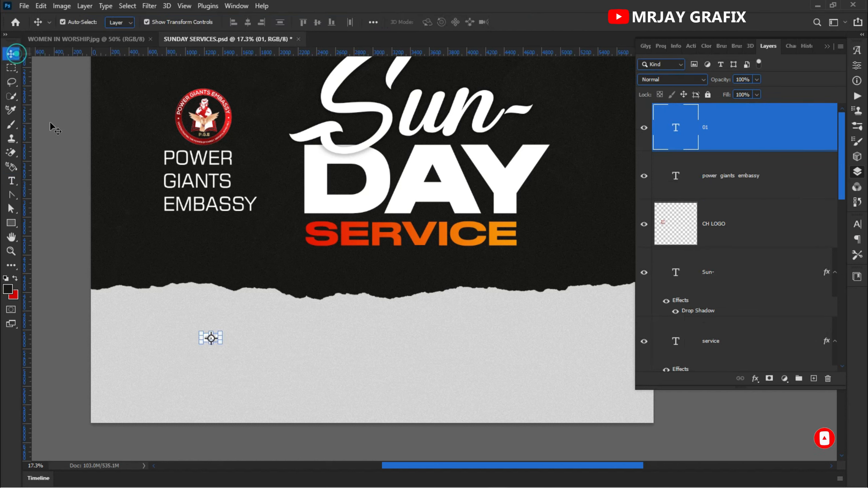
pyautogui.click(223, 342)
pyautogui.moveTo(222, 345); pyautogui.dragTo(231, 349)
pyautogui.press('Return')
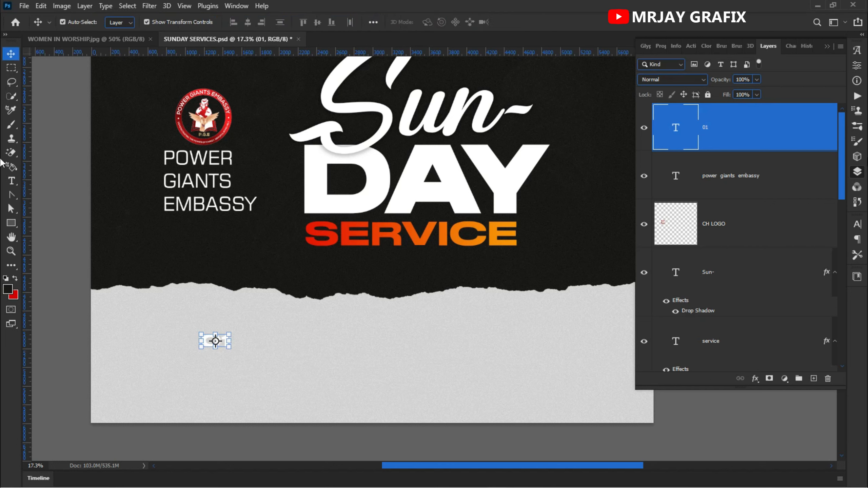
# Step: Set the "01" text colour to the dark foreground colour #171715
pyautogui.click(857, 224)
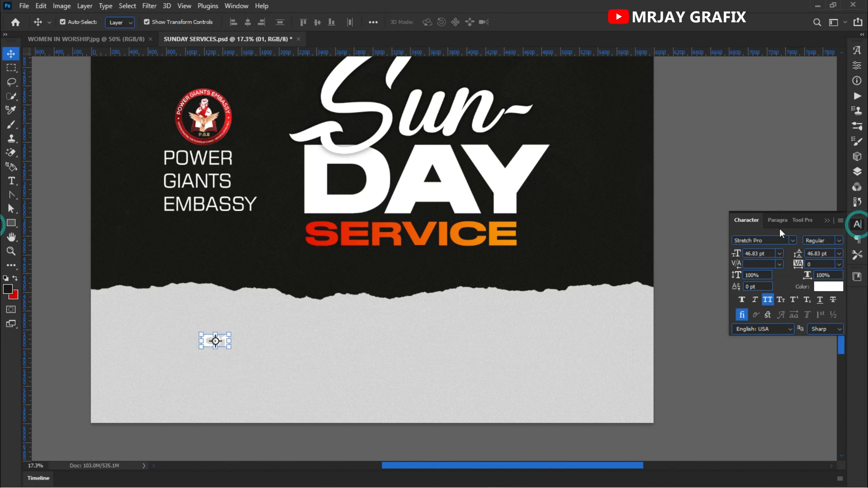
pyautogui.click(829, 286)
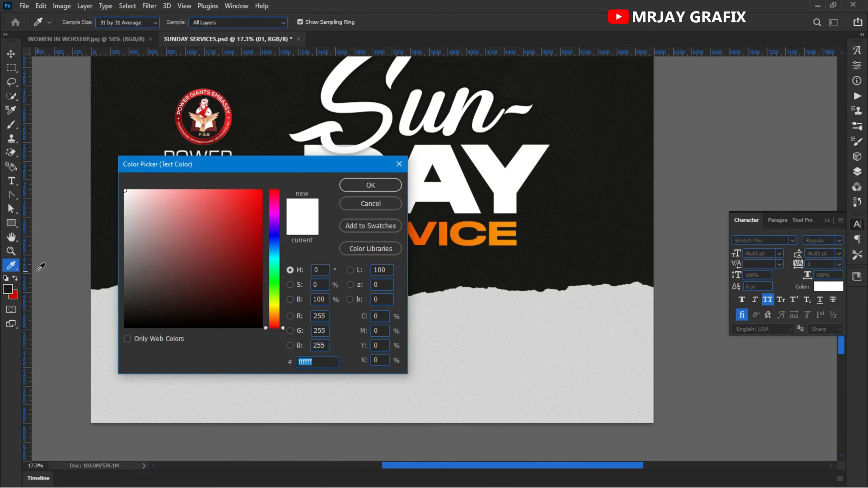
pyautogui.click(8, 289)
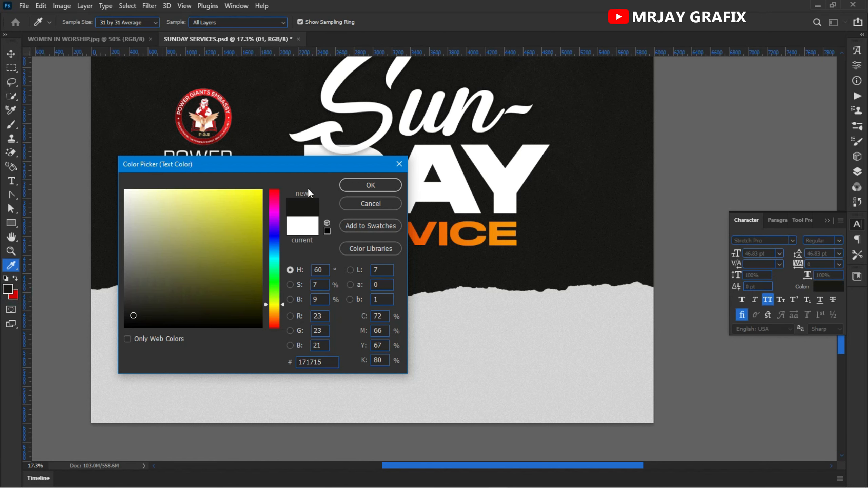
pyautogui.click(371, 185)
pyautogui.click(173, 368)
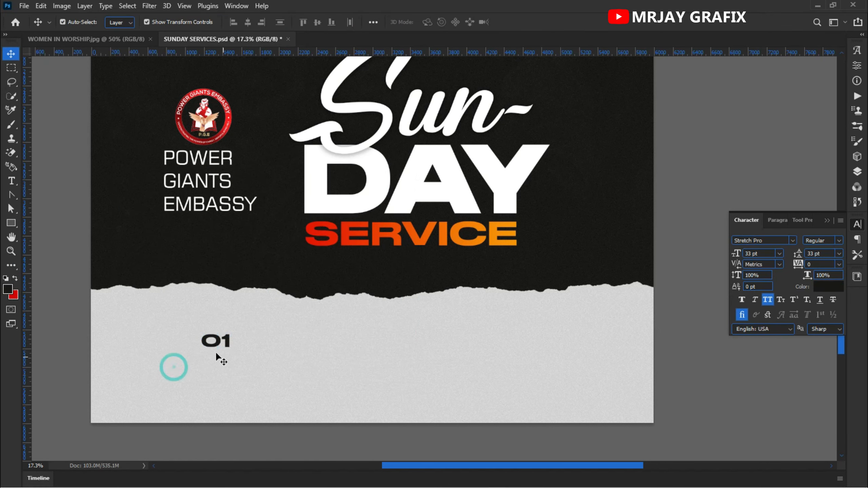
# Step: Move "01" toward the light strip's left side and scale it up to about 148.85 pt
pyautogui.moveTo(215, 346); pyautogui.dragTo(165, 344)
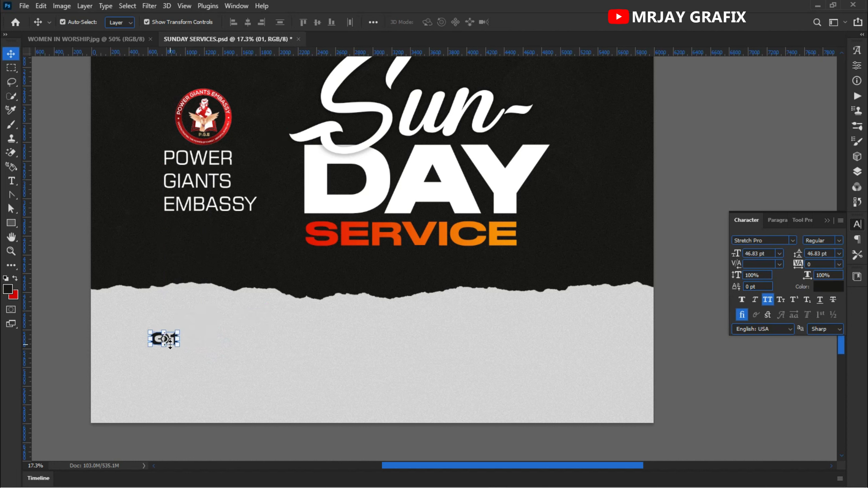
pyautogui.hotkey('ctrl', 't')
pyautogui.moveTo(174, 345); pyautogui.dragTo(244, 394)
pyautogui.press('Return')
pyautogui.moveTo(226, 363); pyautogui.dragTo(198, 358)
# Step: Duplicate the large "01" directly beside it and change the copy's text to "SERVICE"
pyautogui.doubleClick(304, 350)
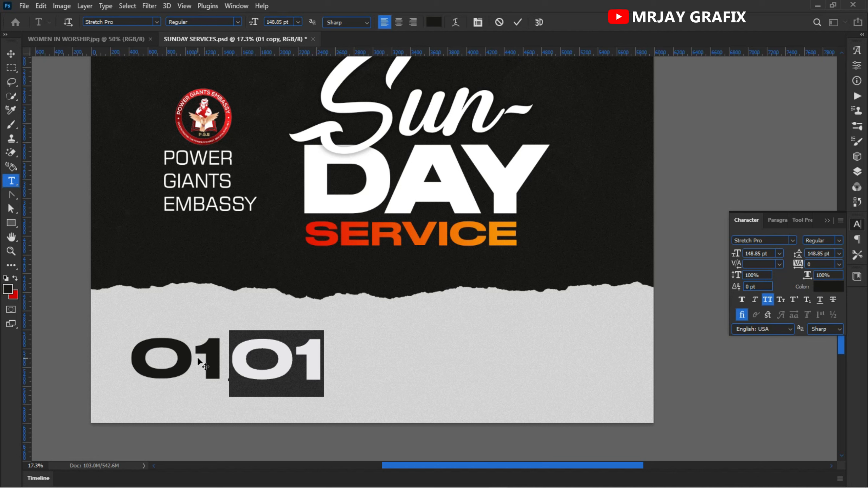
pyautogui.write('SERVI')
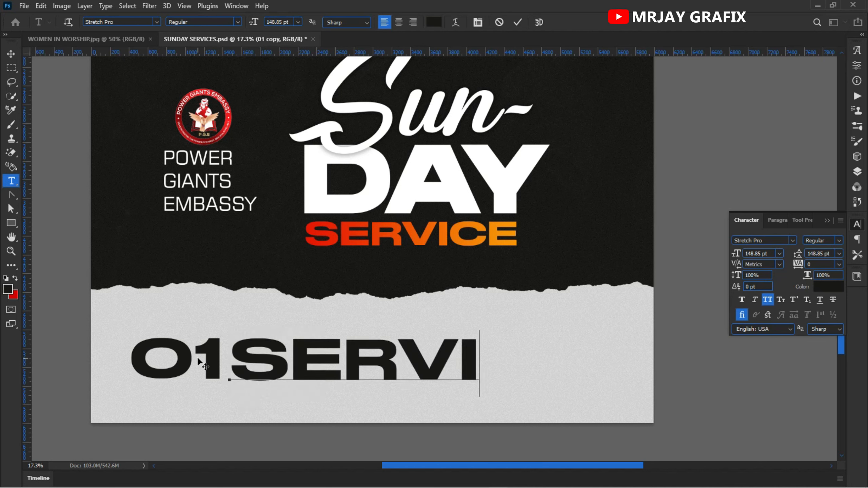
pyautogui.write('VE')
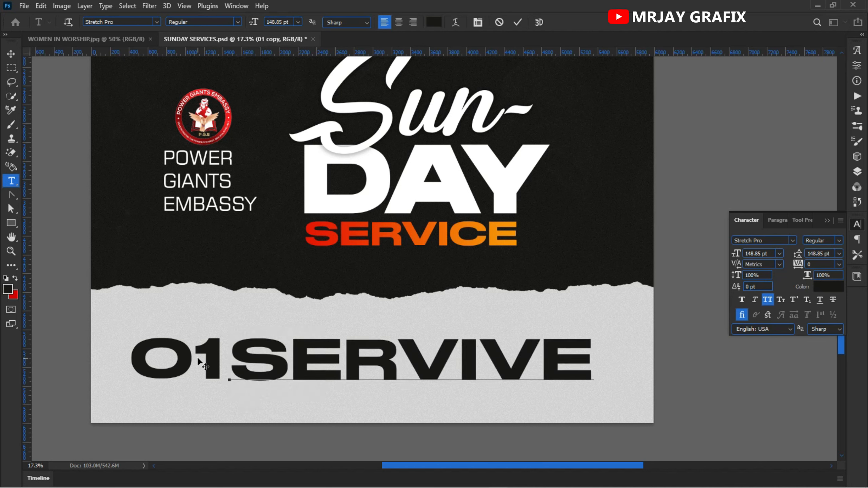
pyautogui.press('BackSpace')
pyautogui.press('BackSpace')
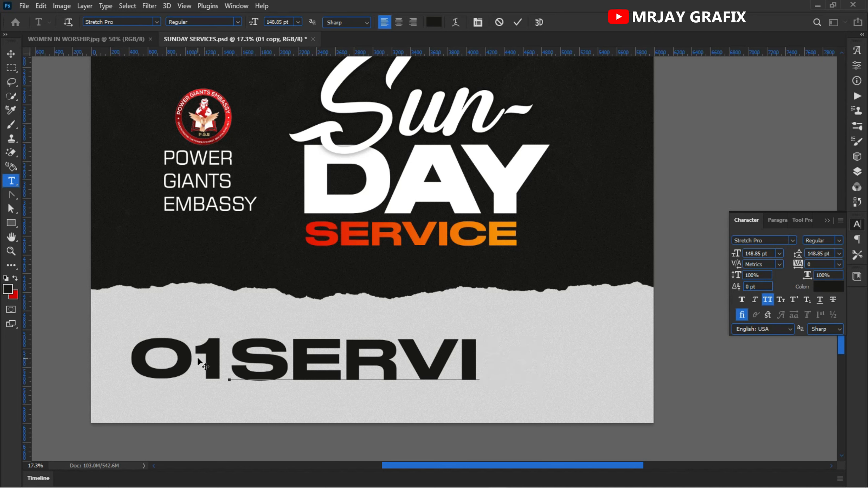
pyautogui.write('CW')
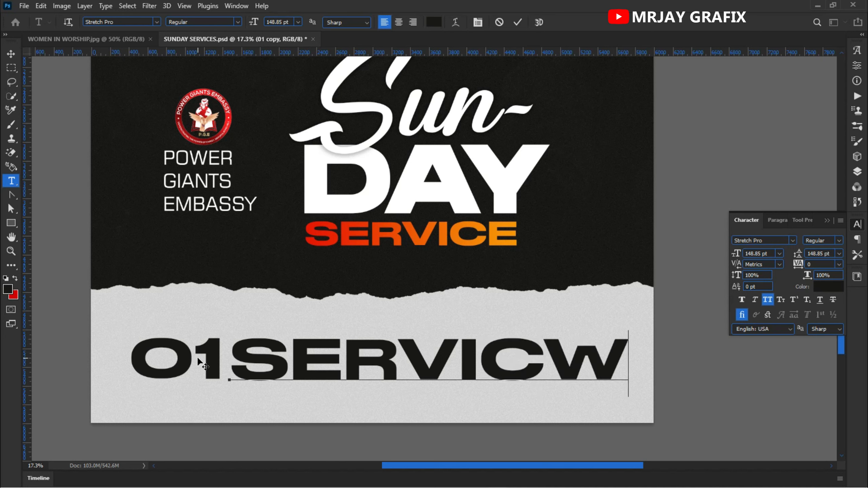
pyautogui.press('BackSpace')
pyautogui.write('E')
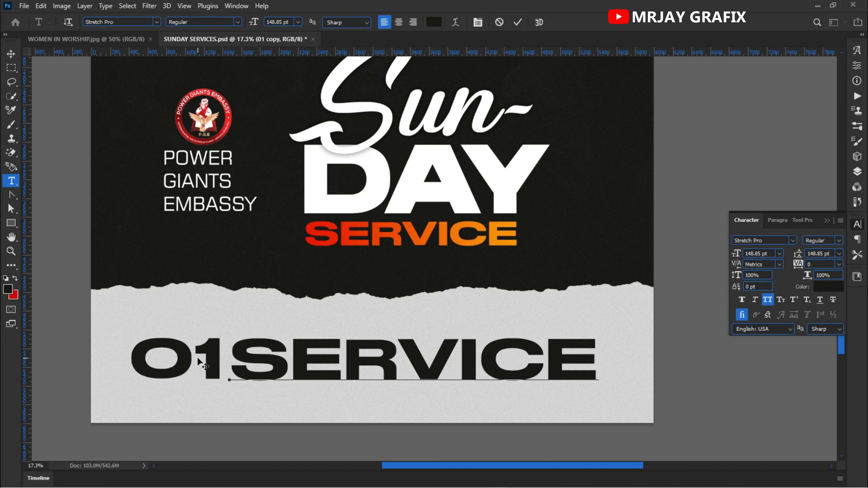
# Step: Scale the dark "SERVICE" text down to about 34.44% and place it beside the upper half of "01"
pyautogui.click(11, 54)
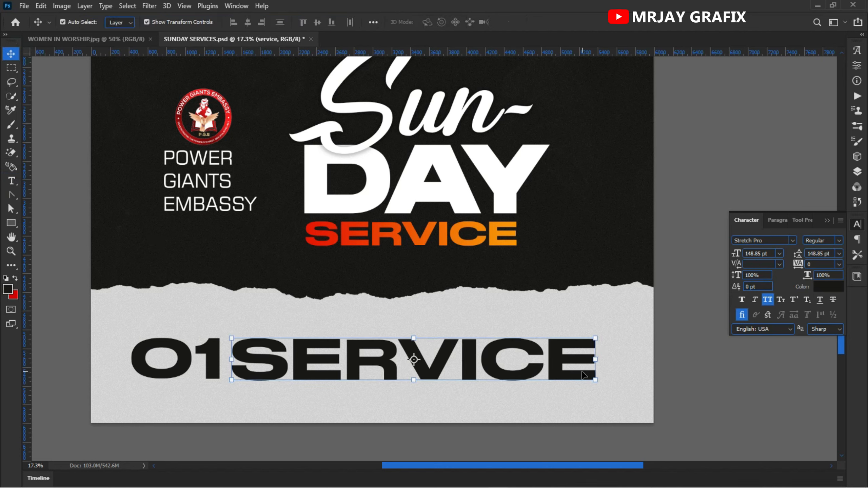
pyautogui.moveTo(595, 382); pyautogui.dragTo(351, 380)
pyautogui.press('Return')
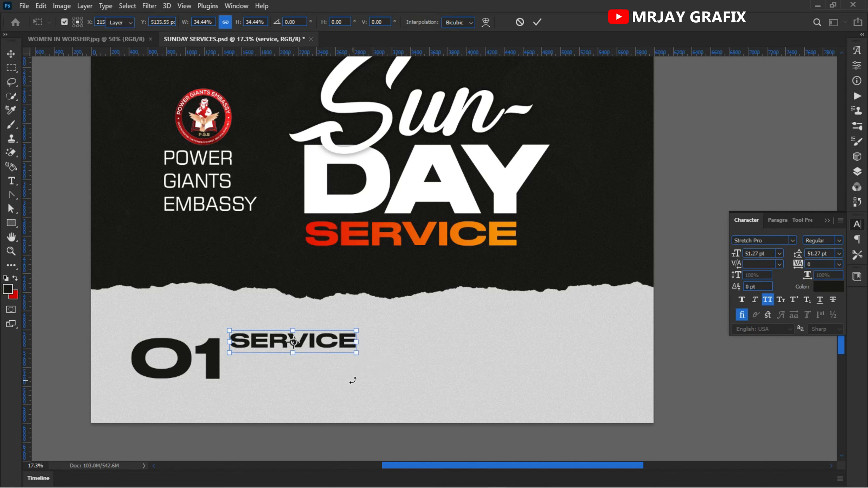
pyautogui.moveTo(332, 348); pyautogui.dragTo(327, 360)
pyautogui.click(249, 407)
pyautogui.moveTo(117, 333); pyautogui.dragTo(238, 374)
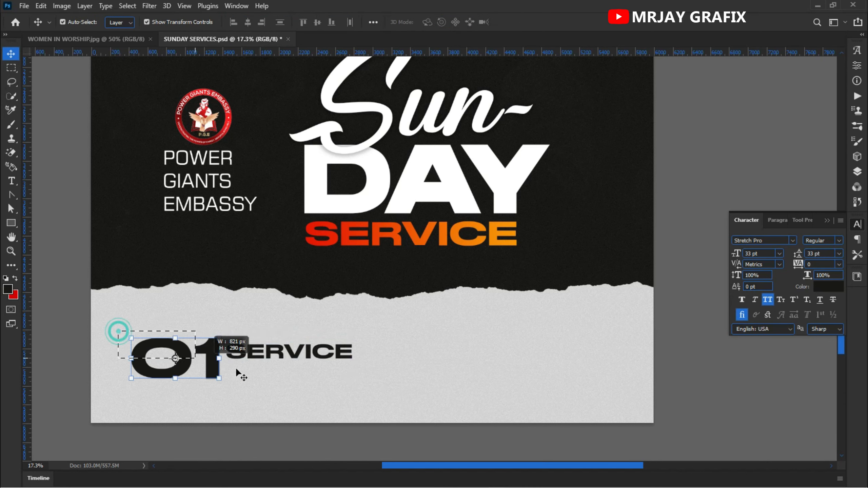
# Step: Duplicate the small "SERVICE" text just below itself and change the copy's text to "7:30-930"
pyautogui.moveTo(293, 356)
pyautogui.mouseDown()
pyautogui.moveTo(325, 349)
pyautogui.moveTo(292, 344)
pyautogui.moveTo(288, 358)
pyautogui.mouseUp()
pyautogui.click(256, 397)
pyautogui.doubleClick(288, 359)
pyautogui.scroll(2, 316, 384)
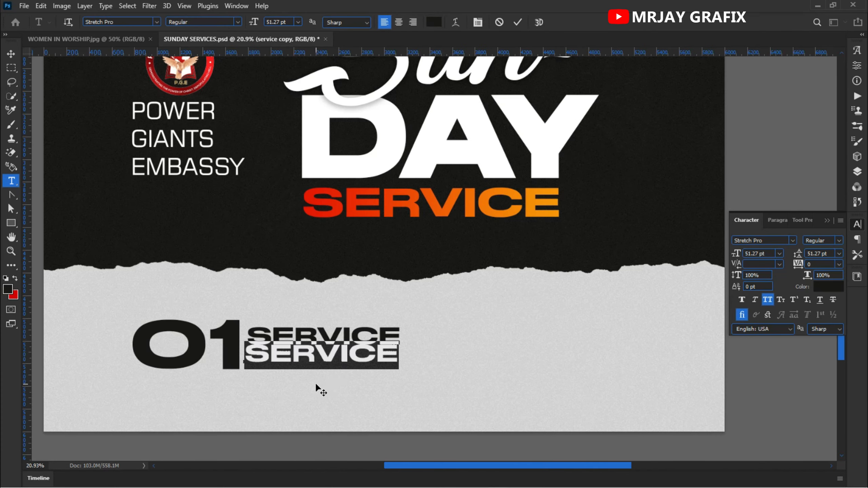
pyautogui.scroll(2, 314, 383)
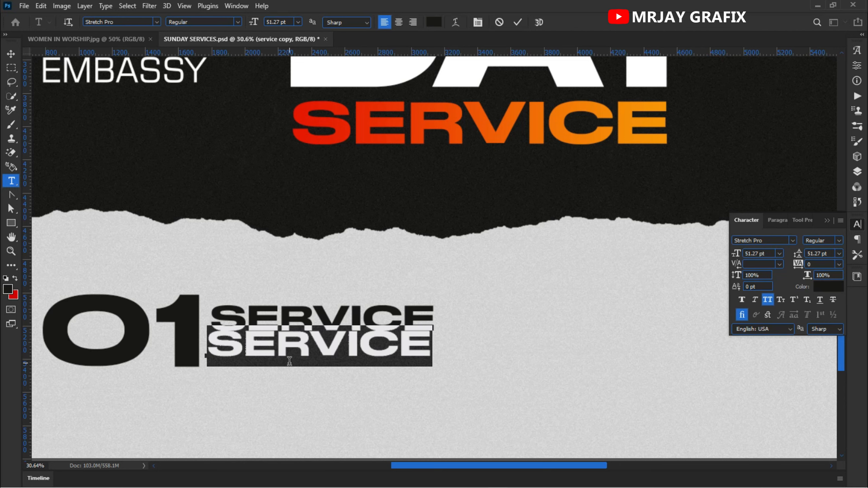
pyautogui.write('7')
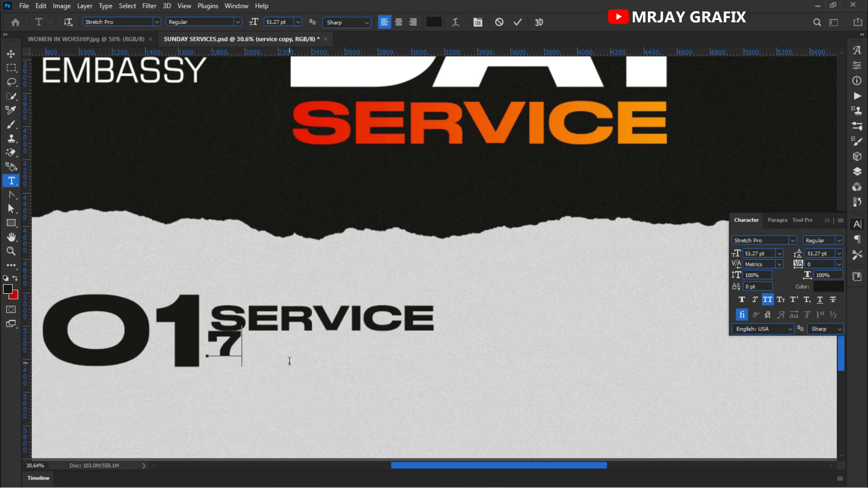
pyautogui.write(':3')
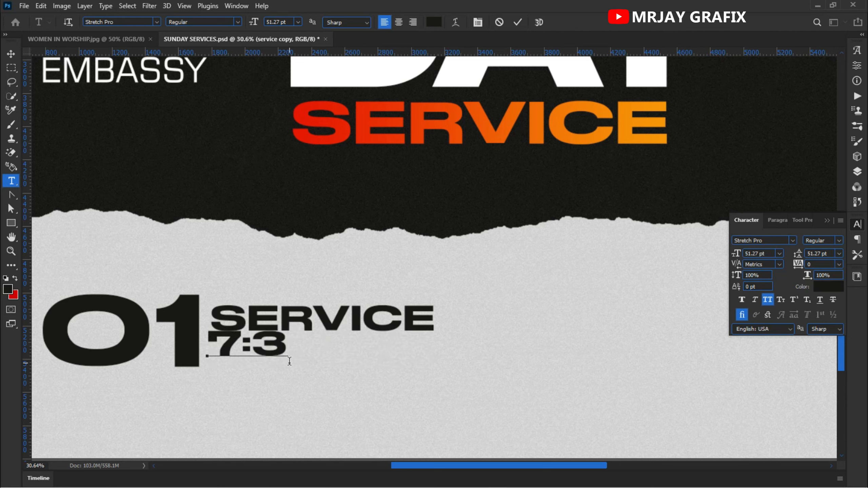
pyautogui.write('0-')
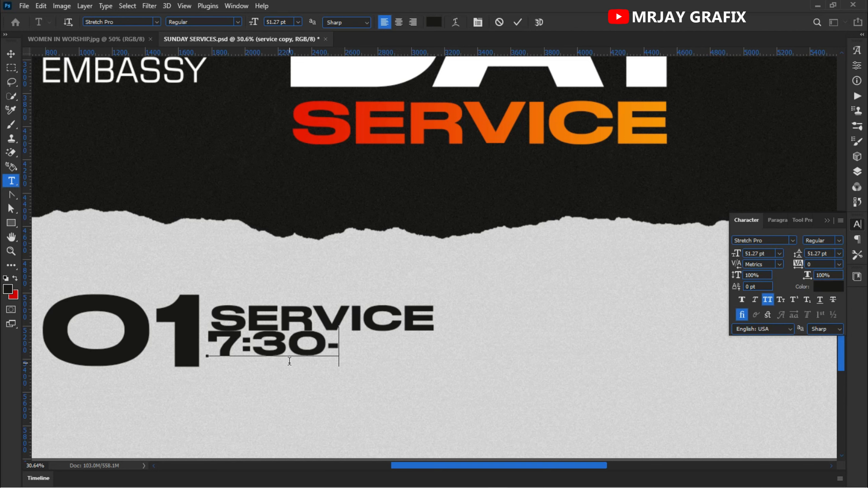
pyautogui.write('930')
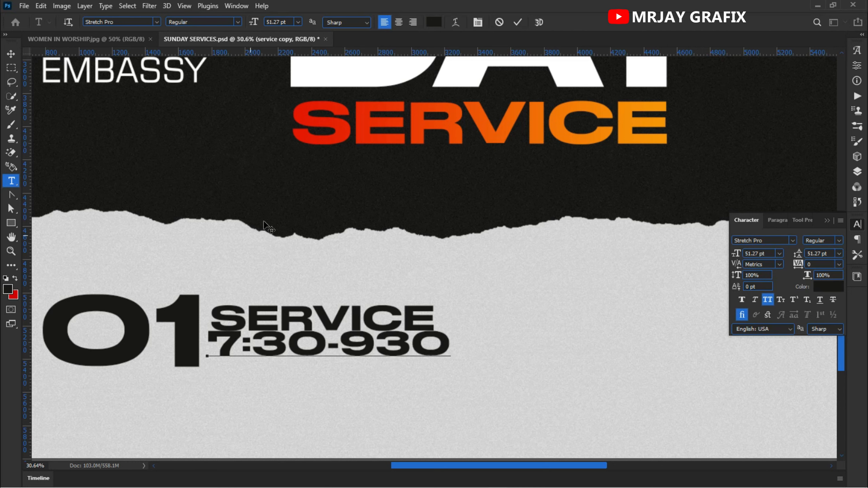
pyautogui.click(518, 22)
# Step: Nudge the "7:30-930" line down to clear "SERVICE" and reduce its opacity to 80%
pyautogui.press('v')
pyautogui.moveTo(309, 345); pyautogui.dragTo(308, 352)
pyautogui.click(177, 393)
pyautogui.click(279, 356)
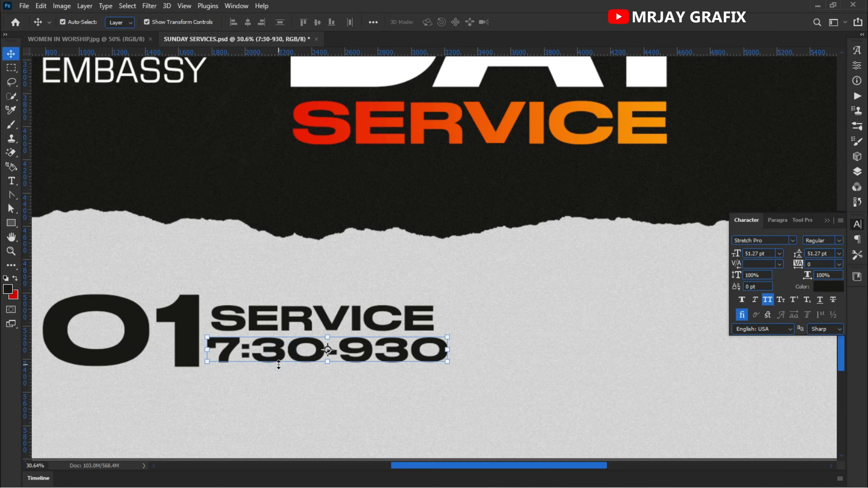
pyautogui.press('8')
pyautogui.click(251, 423)
# Step: Duplicate the large "01" to the right of the service time and change the copy to "02"
pyautogui.scroll(-3, 262, 383)
pyautogui.click(186, 359)
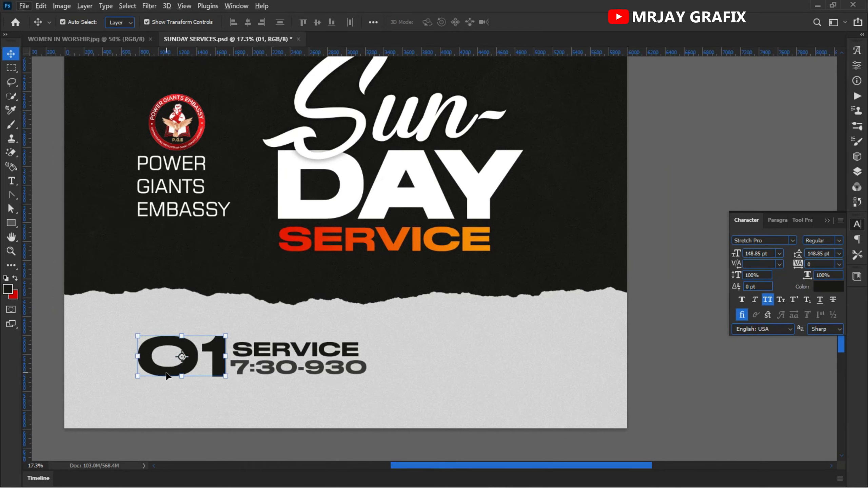
pyautogui.moveTo(167, 376); pyautogui.dragTo(498, 363)
pyautogui.doubleClick(414, 378)
pyautogui.write('2')
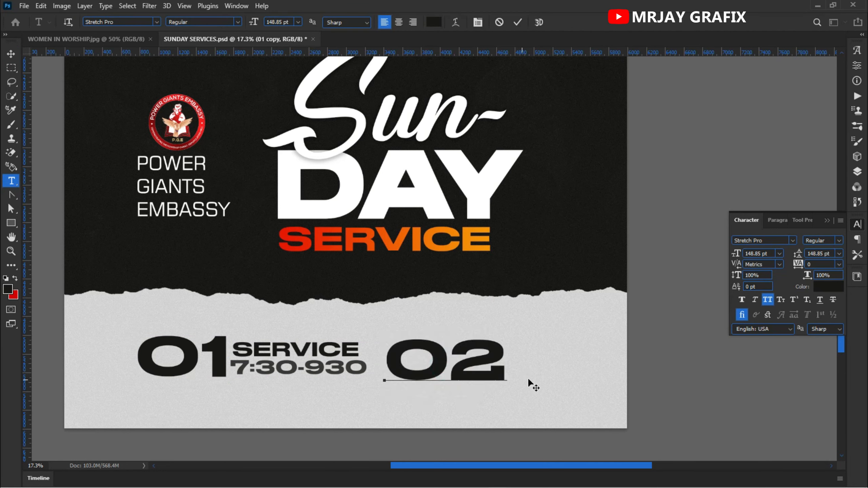
pyautogui.click(722, 388)
pyautogui.press('v')
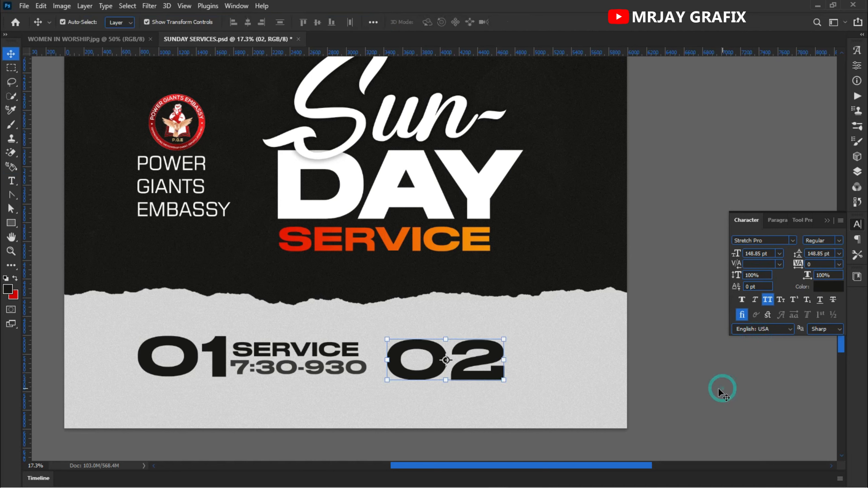
# Step: Duplicate the small "SERVICE" text beside "02" and shift the whole row left to fit the light strip
pyautogui.click(308, 352)
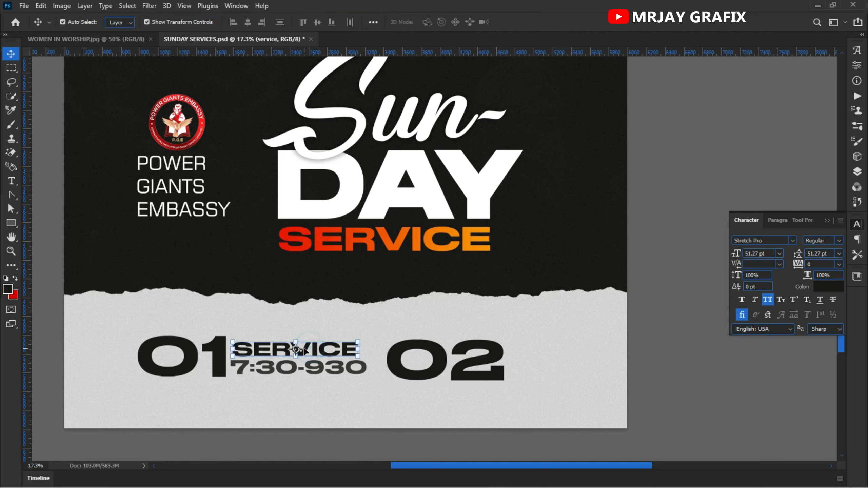
pyautogui.moveTo(317, 350); pyautogui.dragTo(586, 351)
pyautogui.moveTo(124, 334); pyautogui.dragTo(505, 353)
pyautogui.click(545, 401)
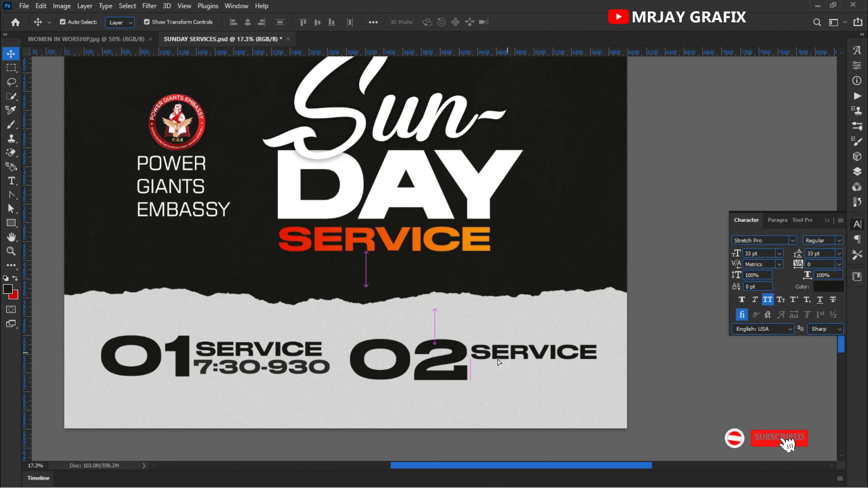
pyautogui.click(445, 423)
# Step: Duplicate the "7:30-930" text beneath the second "SERVICE" and change the copy to "9:30-12NOON"
pyautogui.click(244, 374)
pyautogui.moveTo(237, 373); pyautogui.dragTo(436, 377)
pyautogui.doubleClick(505, 375)
pyautogui.press('BackSpace')
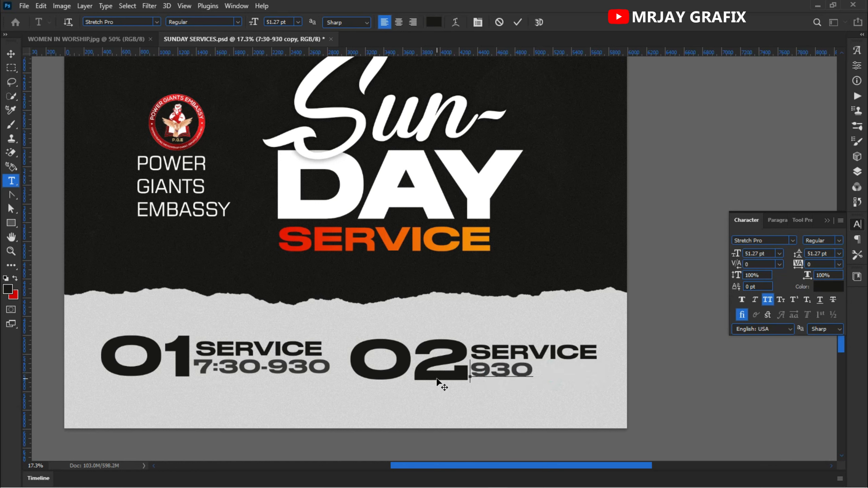
pyautogui.click(532, 374)
pyautogui.write(':')
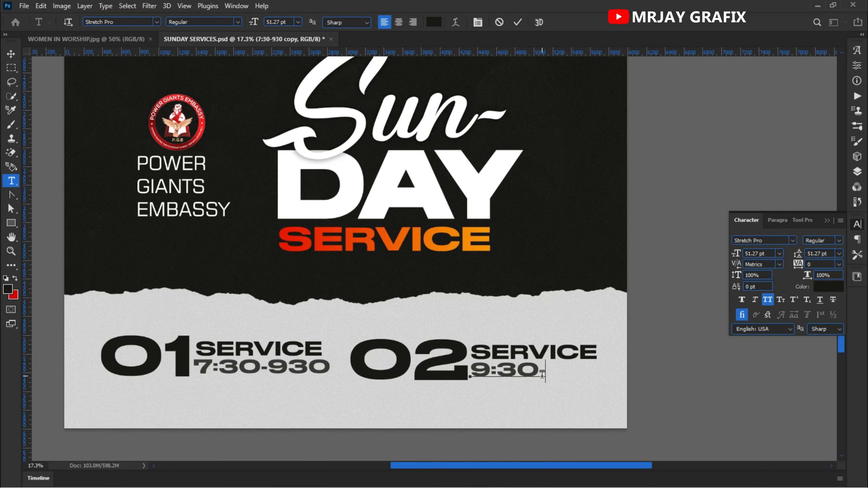
pyautogui.write('12NOON')
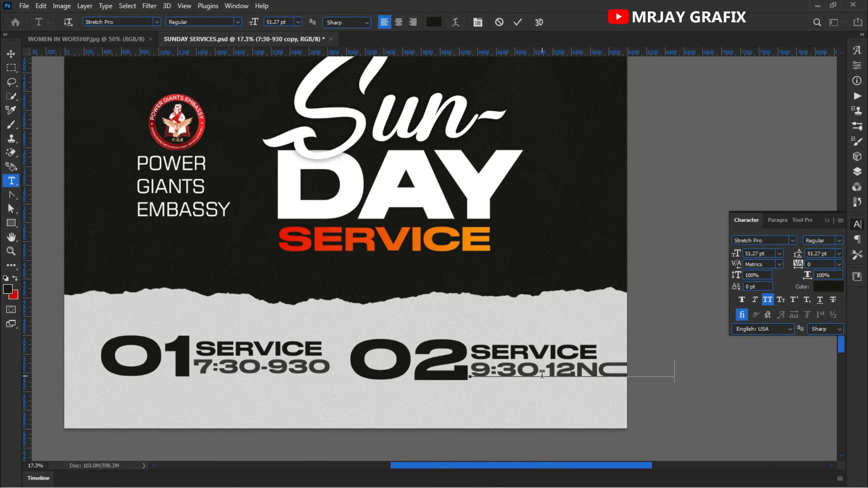
# Step: Replace the stretched double-O ligature in "NOON" with two separate characters
pyautogui.moveTo(560, 403); pyautogui.dragTo(476, 419)
pyautogui.moveTo(564, 386); pyautogui.dragTo(510, 394)
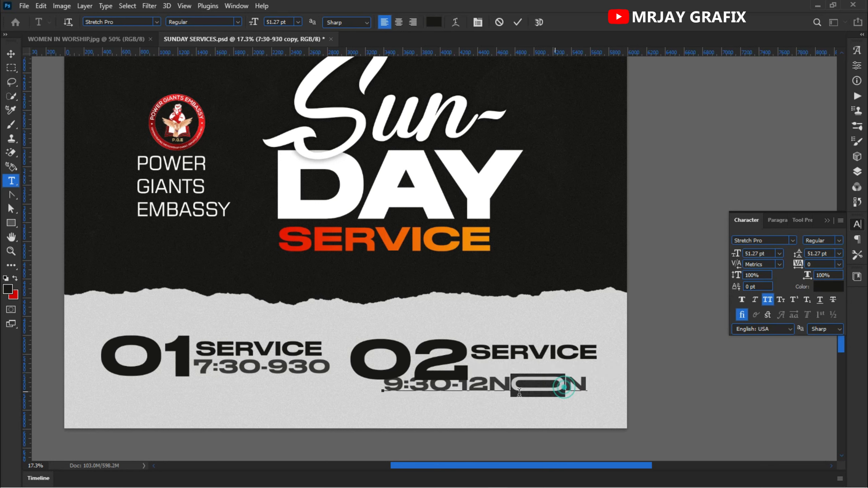
pyautogui.write('O')
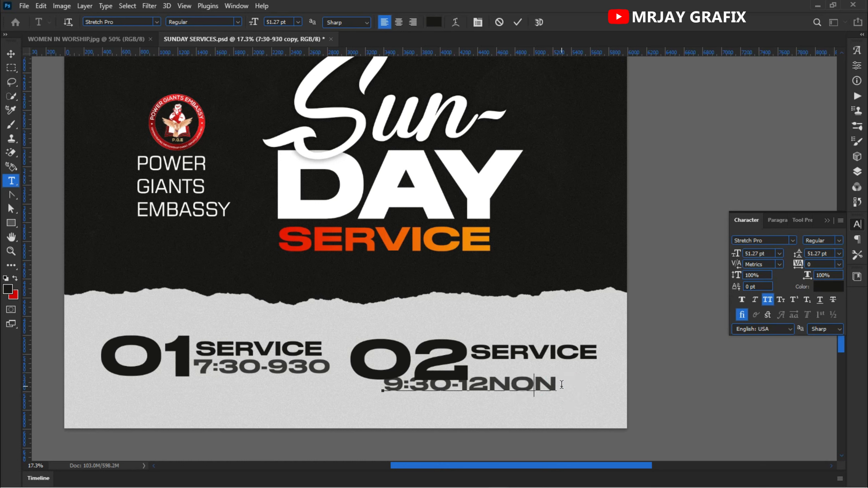
pyautogui.write('O')
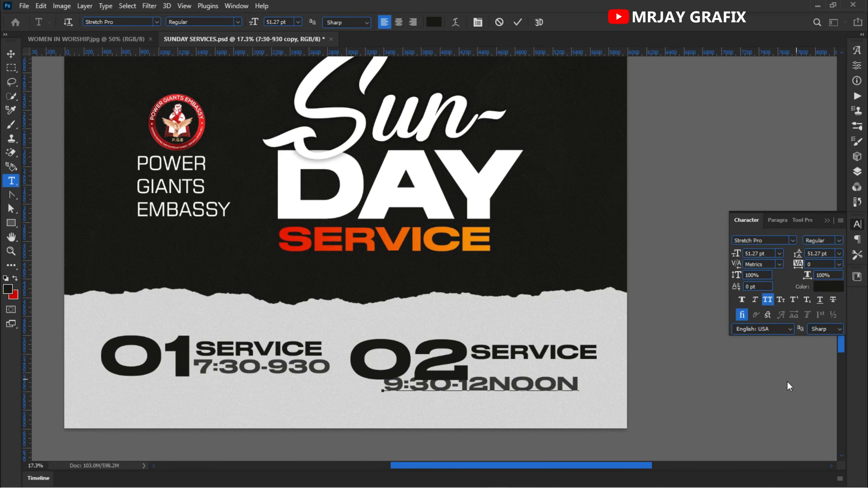
pyautogui.click(714, 388)
# Step: Shift the "01" and "02" service groups left and place "9:30-12NOON" beneath the second "SERVICE"
pyautogui.moveTo(488, 389); pyautogui.dragTo(546, 413)
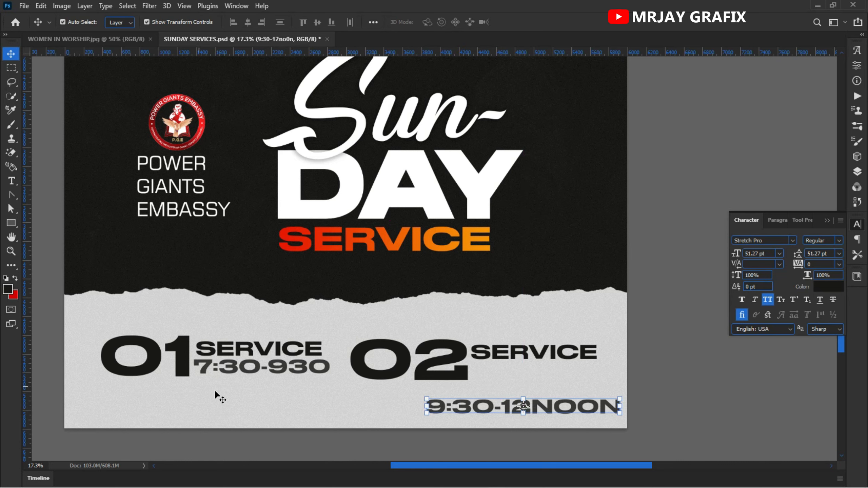
pyautogui.moveTo(279, 390); pyautogui.dragTo(162, 364)
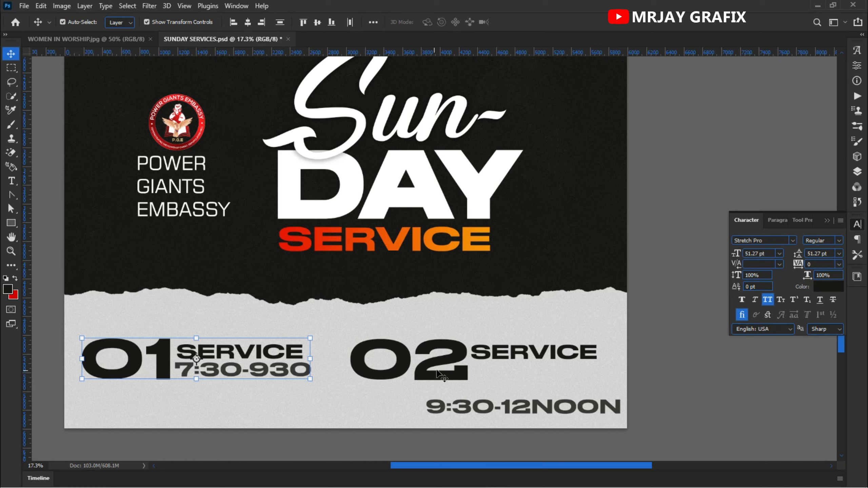
pyautogui.moveTo(564, 370); pyautogui.dragTo(415, 359)
pyautogui.click(469, 405)
pyautogui.moveTo(470, 405); pyautogui.dragTo(482, 373)
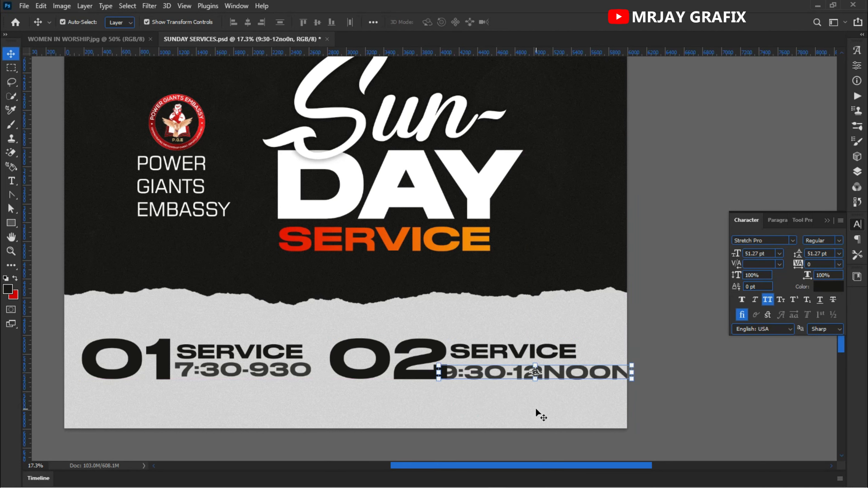
# Step: Move "02" slightly left and tighten the kerning between its two digits to -180
pyautogui.click(400, 374)
pyautogui.moveTo(399, 376); pyautogui.dragTo(391, 380)
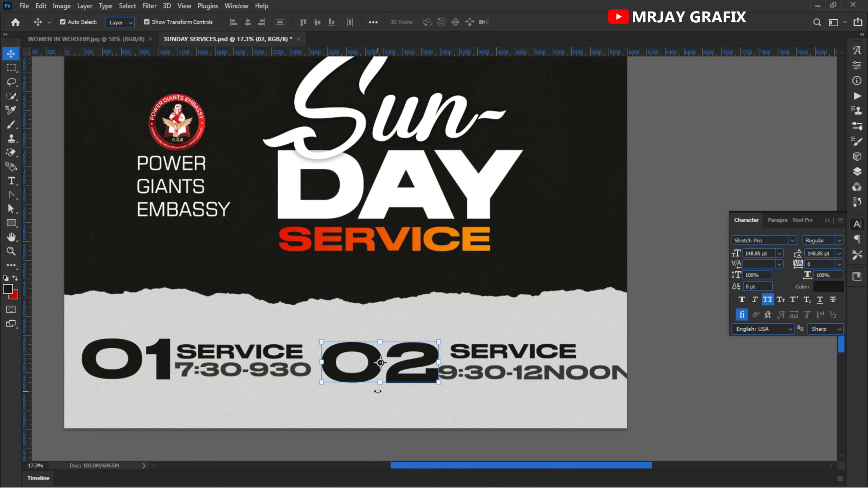
pyautogui.hotkey('ctrl', 't')
pyautogui.press('Return')
pyautogui.doubleClick(369, 370)
pyautogui.click(385, 366)
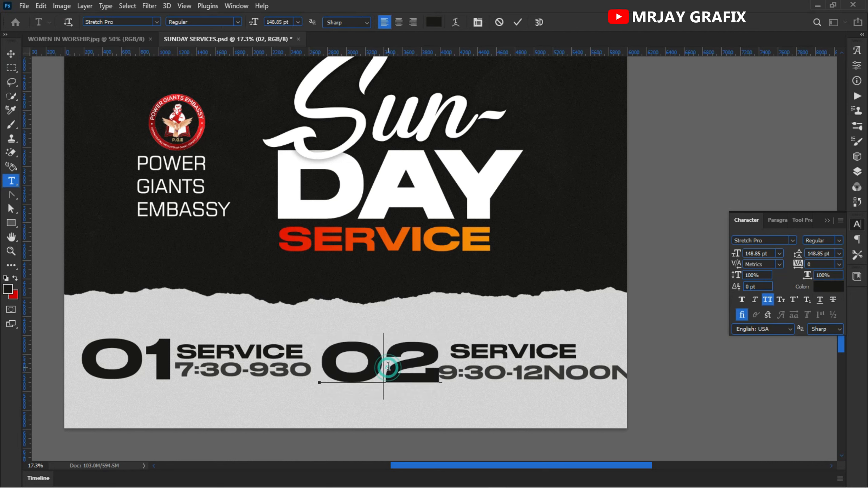
pyautogui.hotkey('alt', 'Left')
pyautogui.hotkey('alt', 'Left')
pyautogui.hotkey('alt', 'Left')
pyautogui.hotkey('alt', 'Left')
pyautogui.hotkey('alt', 'Left')
pyautogui.hotkey('alt', 'Left')
pyautogui.hotkey('alt', 'Left')
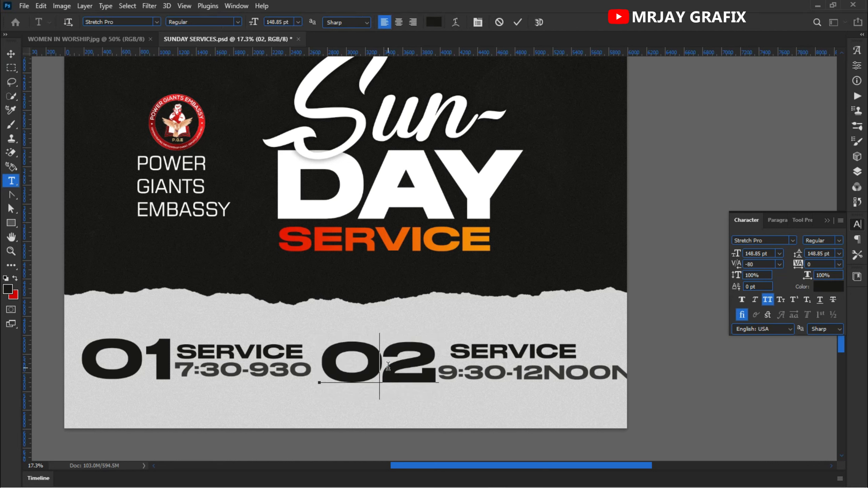
pyautogui.hotkey('alt', 'Left')
pyautogui.hotkey('alt', 'Left')
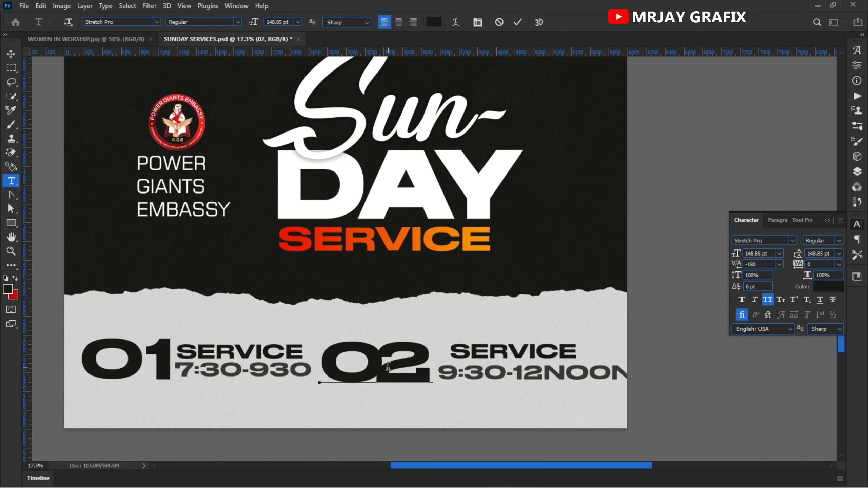
pyautogui.click(695, 444)
pyautogui.press('v')
# Step: Scale "9:30-12NOON" down to fit the strip and reposition "02" and its "SERVICE" text tightly around it
pyautogui.moveTo(387, 374); pyautogui.dragTo(392, 373)
pyautogui.moveTo(548, 376); pyautogui.dragTo(539, 373)
pyautogui.moveTo(619, 370); pyautogui.dragTo(581, 381)
pyautogui.press('Return')
pyautogui.click(564, 399)
pyautogui.moveTo(552, 355); pyautogui.dragTo(545, 359)
pyautogui.click(195, 420)
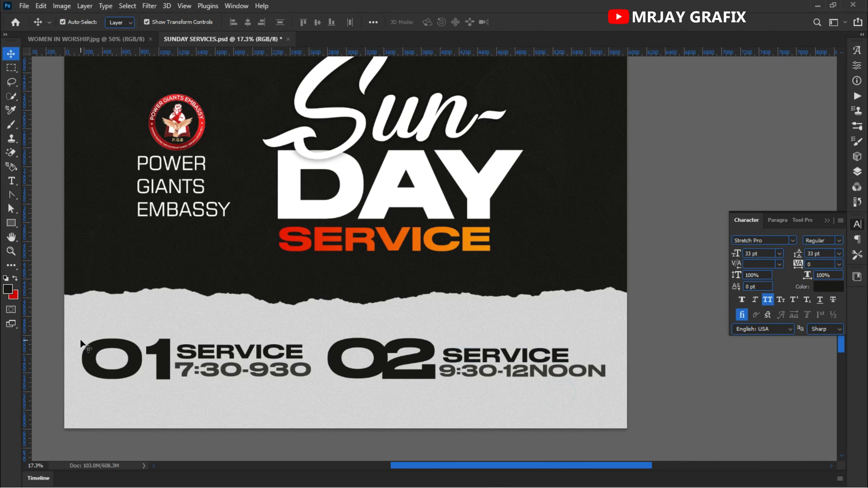
# Step: Scale both service groups down together and centre them on the light paper strip
pyautogui.moveTo(63, 329); pyautogui.dragTo(646, 407)
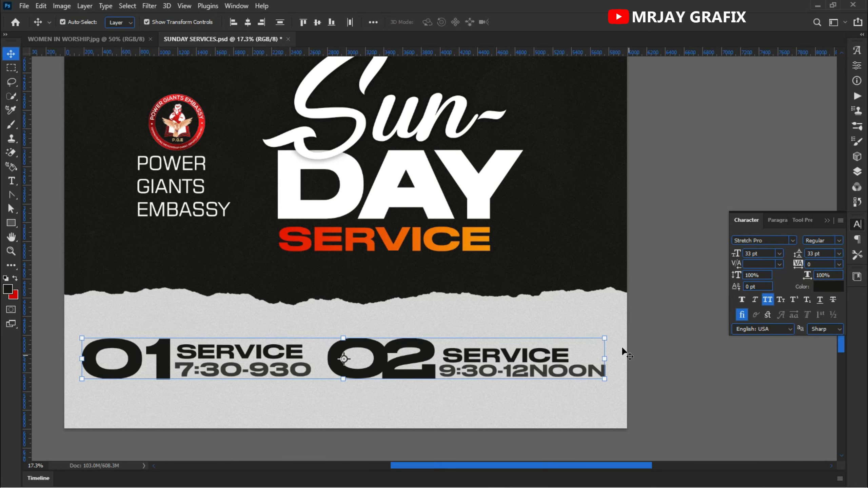
pyautogui.moveTo(602, 339); pyautogui.dragTo(558, 342)
pyautogui.moveTo(419, 376); pyautogui.dragTo(456, 371)
pyautogui.press('Return')
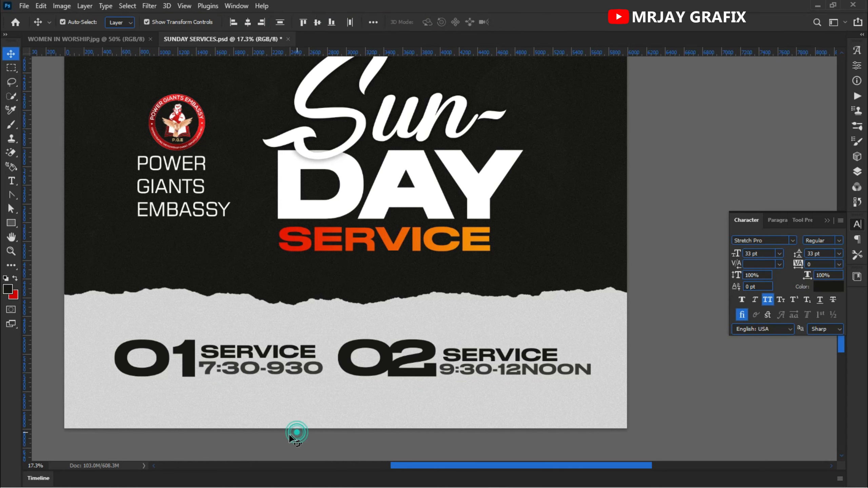
# Step: Duplicate the first small "SERVICE" text below the service times and change the copy to "GOD BLESS YOU FOR JOINING US"
pyautogui.click(254, 357)
pyautogui.moveTo(235, 352); pyautogui.dragTo(212, 403)
pyautogui.doubleClick(212, 398)
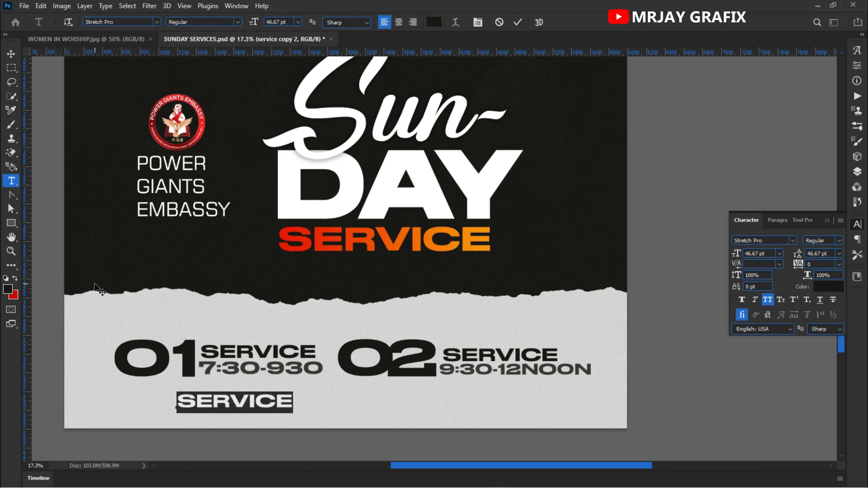
pyautogui.write('GOD BLESS')
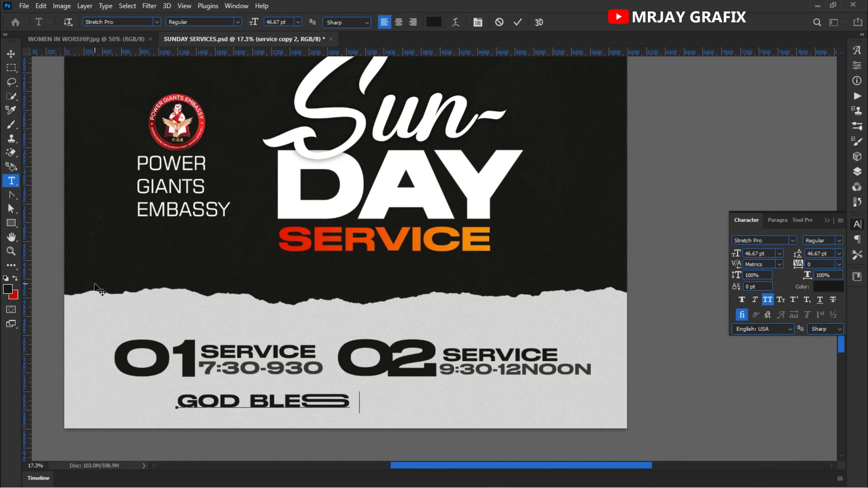
pyautogui.write(' YOU ')
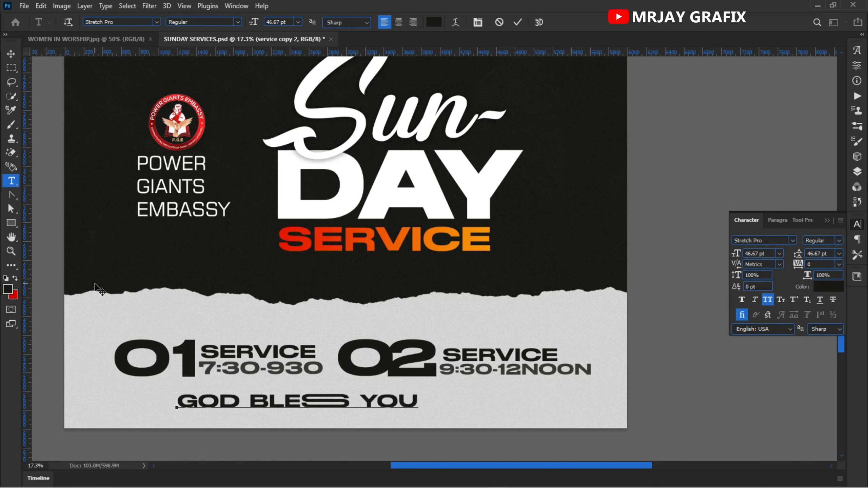
pyautogui.write('FOR JOI')
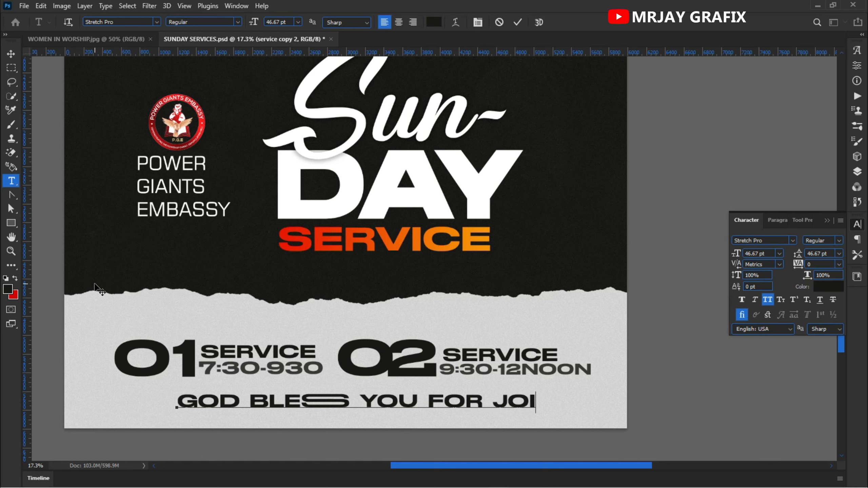
pyautogui.write('NIN')
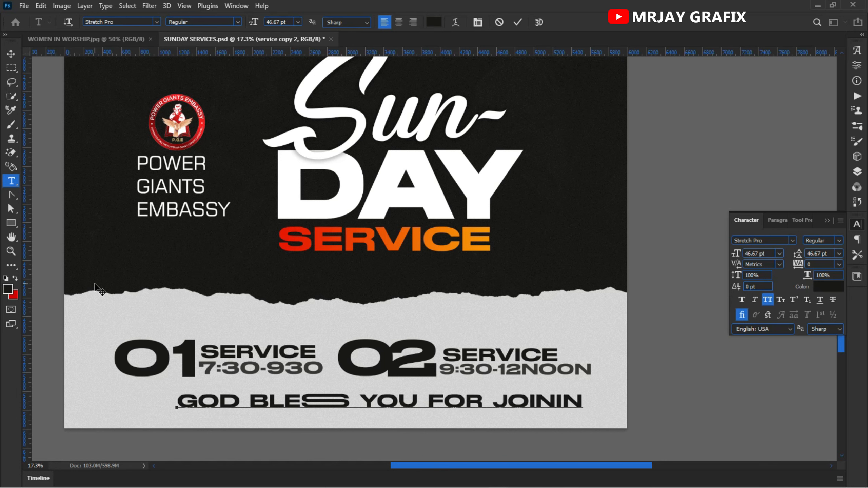
pyautogui.write('G U')
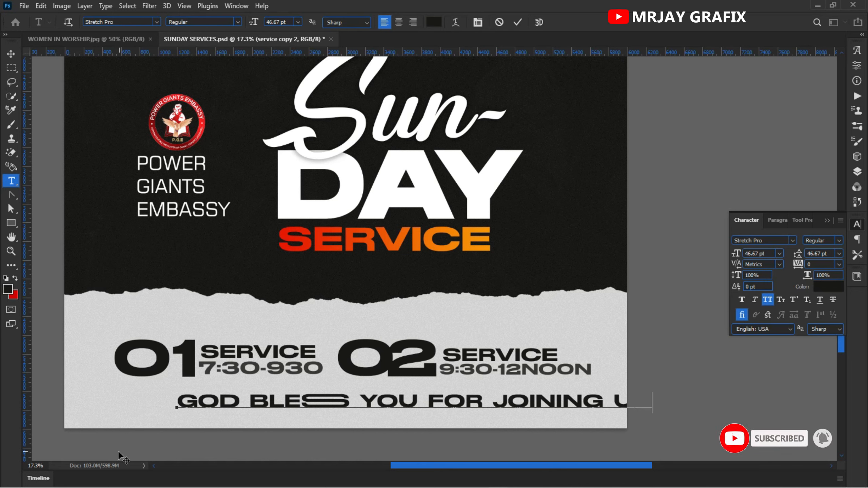
pyautogui.moveTo(139, 440); pyautogui.dragTo(74, 443)
pyautogui.write('S')
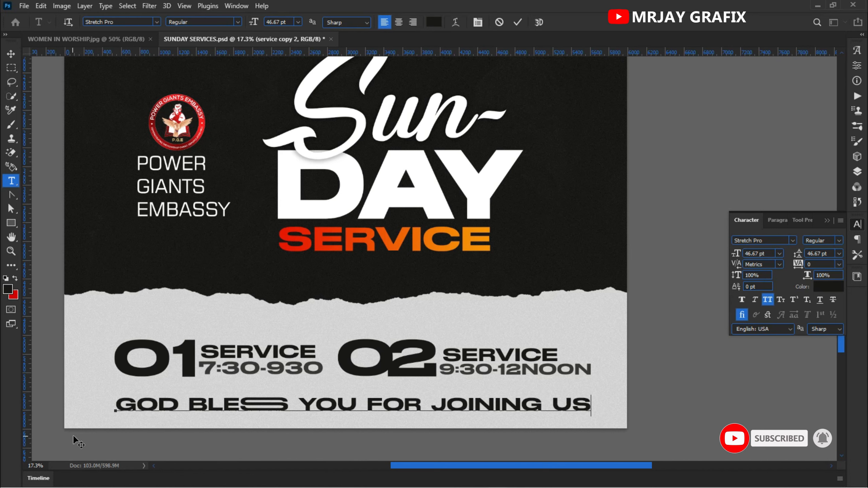
# Step: Scale the "GOD BLESS YOU FOR JOINING US" line to about 83% and centre it beneath the service times
pyautogui.click(11, 53)
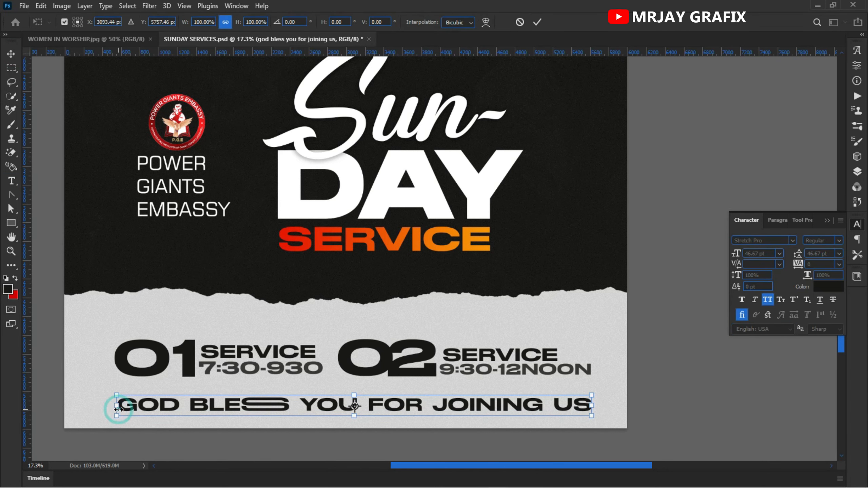
pyautogui.moveTo(117, 409); pyautogui.dragTo(195, 421)
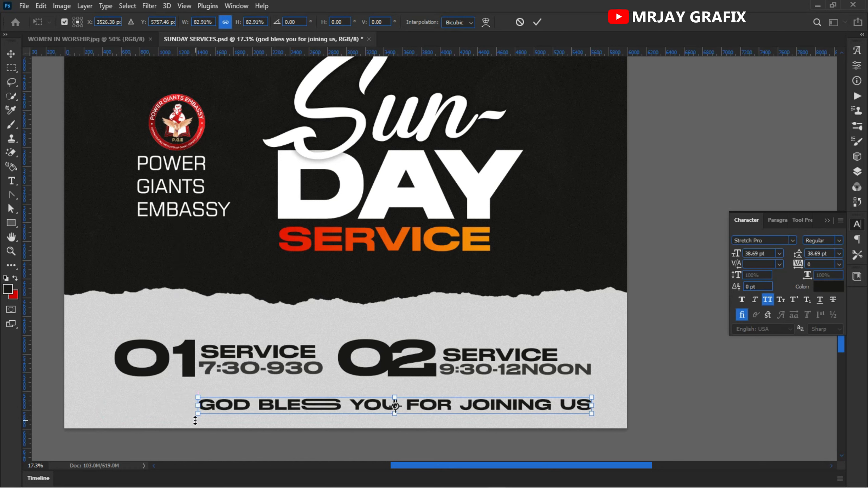
pyautogui.press('Return')
pyautogui.moveTo(264, 407); pyautogui.dragTo(219, 414)
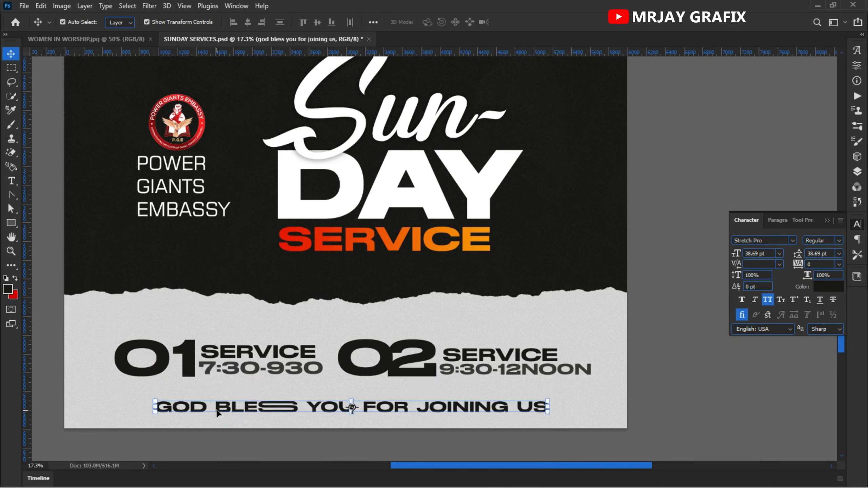
pyautogui.click(211, 443)
# Step: Lock the worship photo layer at the top of the design
pyautogui.hotkey('ctrl', '0')
pyautogui.click(161, 372)
pyautogui.click(561, 214)
pyautogui.click(185, 272)
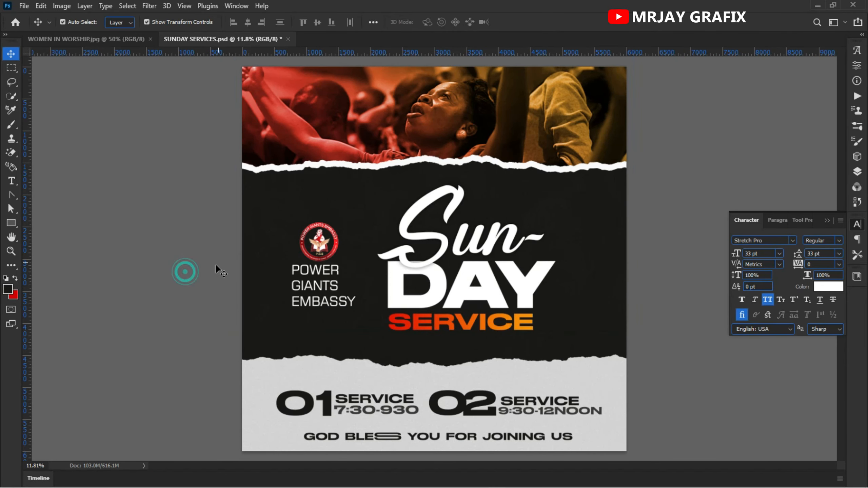
pyautogui.click(678, 113)
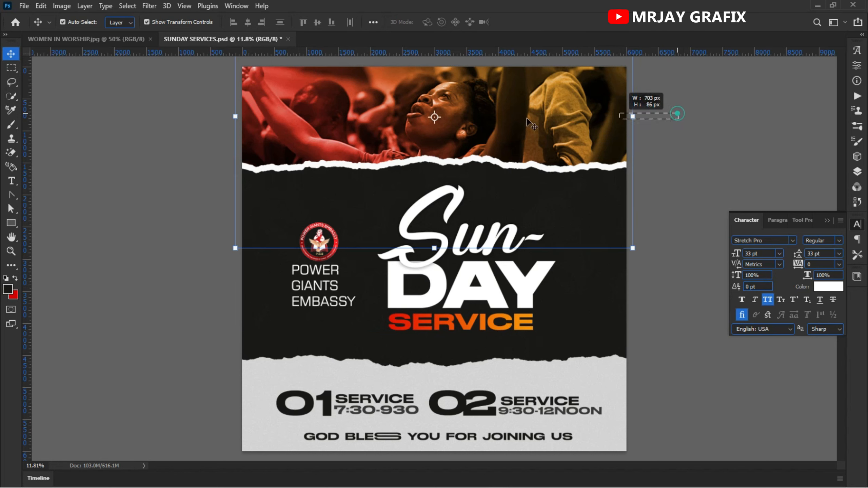
pyautogui.click(851, 173)
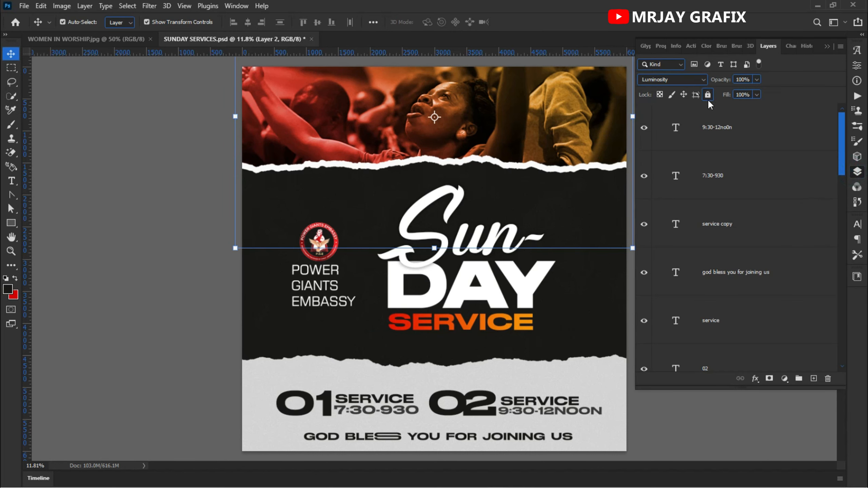
pyautogui.click(708, 98)
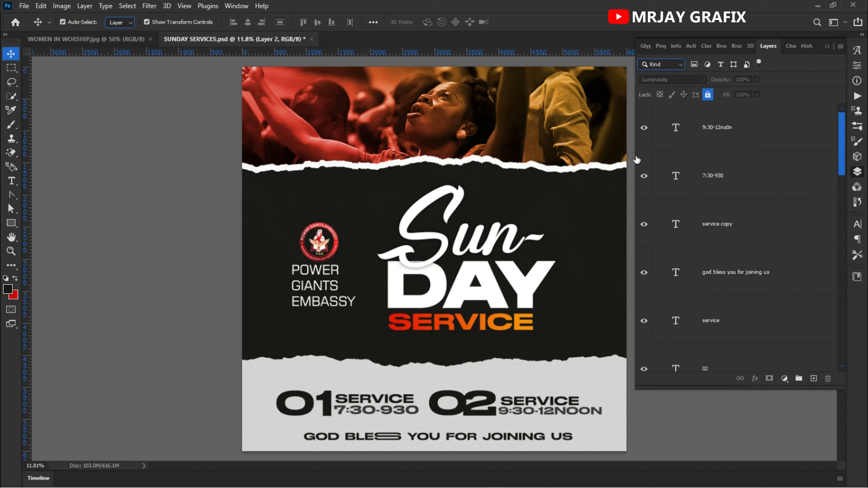
pyautogui.moveTo(633, 157); pyautogui.dragTo(718, 178)
pyautogui.click(629, 195)
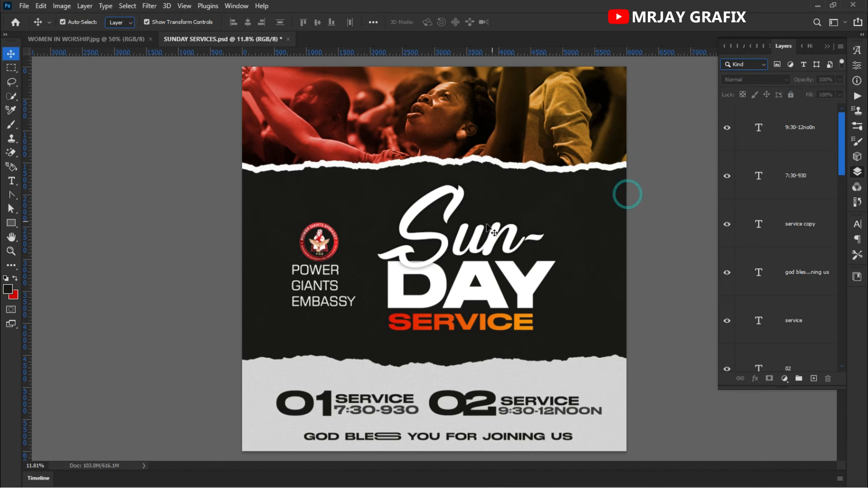
# Step: Move the "POWER GIANTS EMBASSY" text and the church logo slightly down beside the "Sun-DAY SERVICE" title
pyautogui.click(383, 214)
pyautogui.click(180, 209)
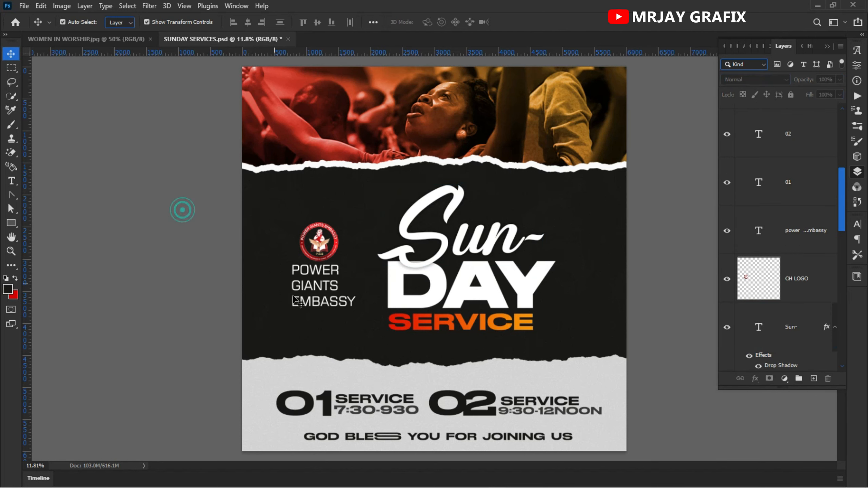
pyautogui.click(317, 301)
pyautogui.moveTo(317, 307); pyautogui.dragTo(317, 315)
pyautogui.click(321, 246)
pyautogui.moveTo(315, 241); pyautogui.dragTo(305, 256)
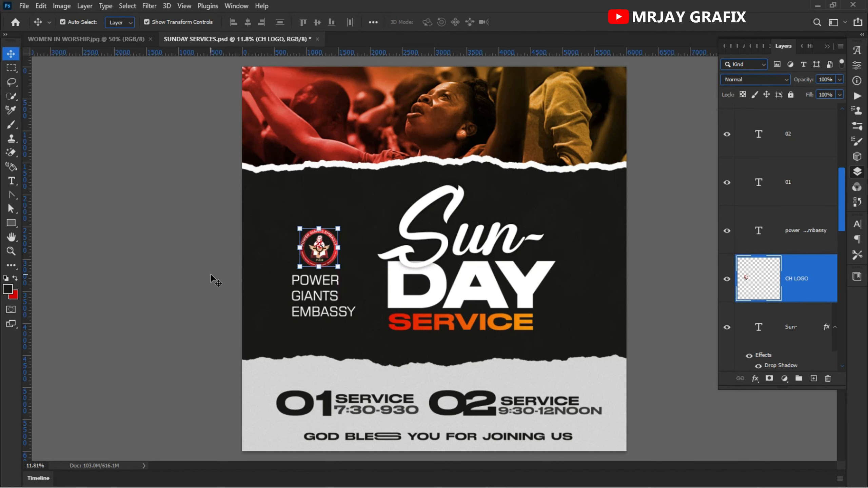
pyautogui.click(211, 276)
pyautogui.scroll(-1, 271, 329)
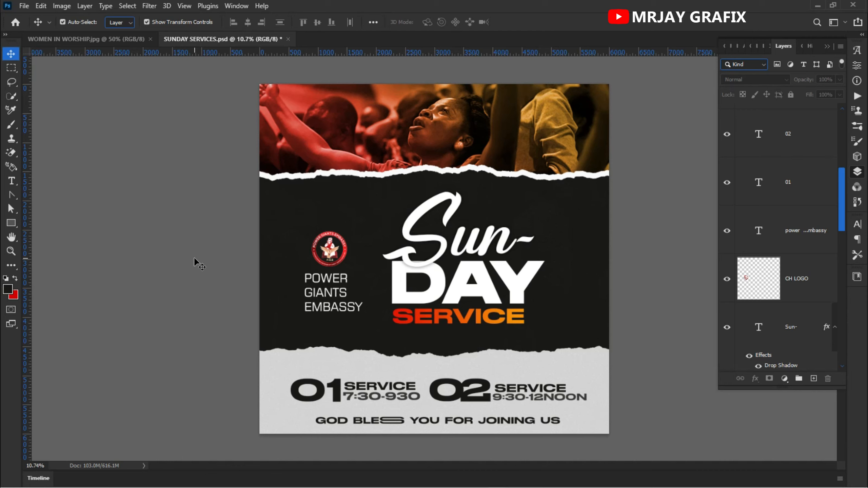
pyautogui.click(581, 362)
pyautogui.scroll(-3, 547, 379)
pyautogui.scroll(2, 496, 379)
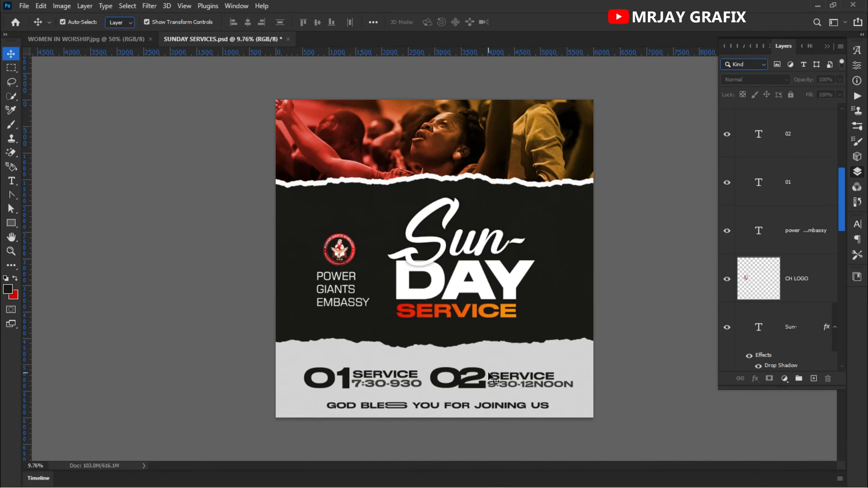
# Step: Unlock the light grey ripped-paper layer, Layer 1, behind the service times and duplicate it
pyautogui.rightClick(582, 362)
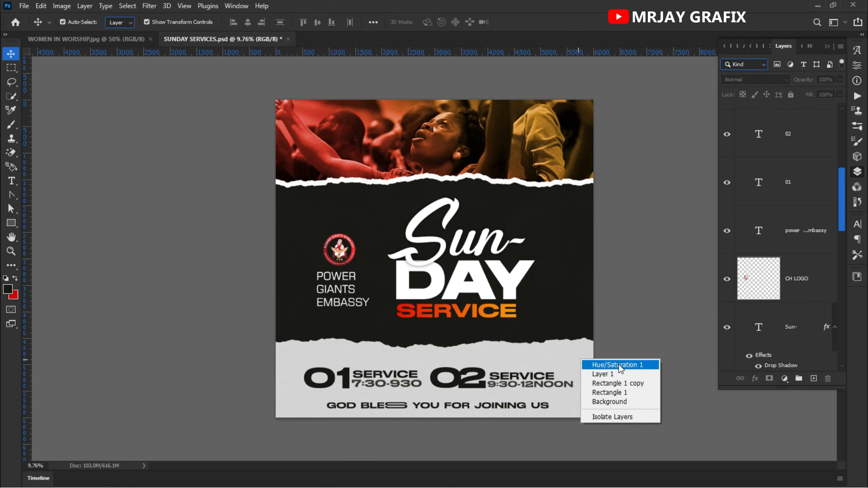
pyautogui.click(608, 384)
pyautogui.scroll(-2, 756, 323)
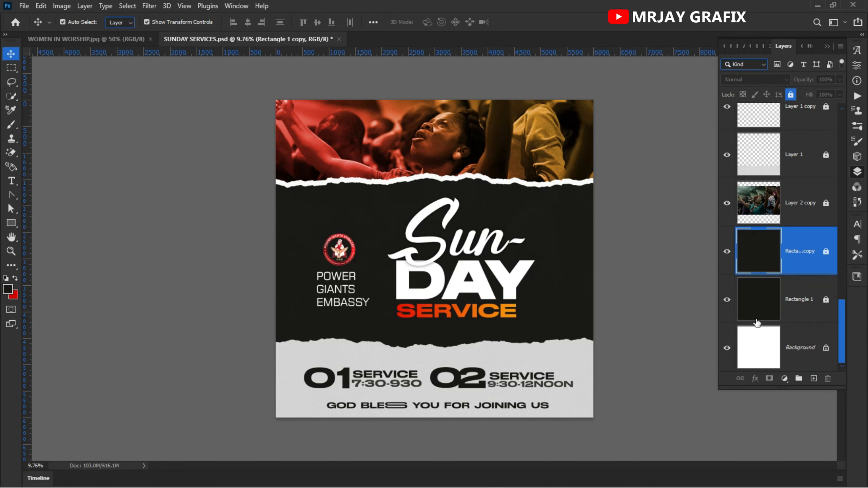
pyautogui.scroll(3, 757, 323)
pyautogui.click(758, 308)
pyautogui.click(790, 95)
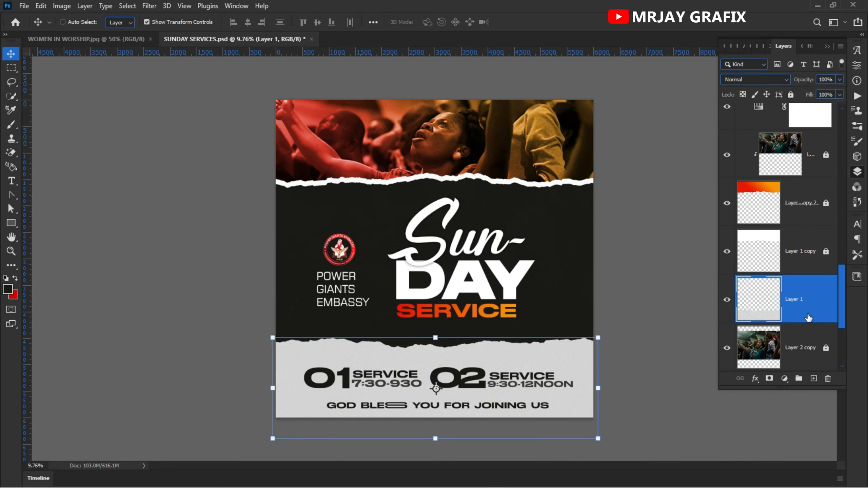
pyautogui.hotkey('ctrl', 'j')
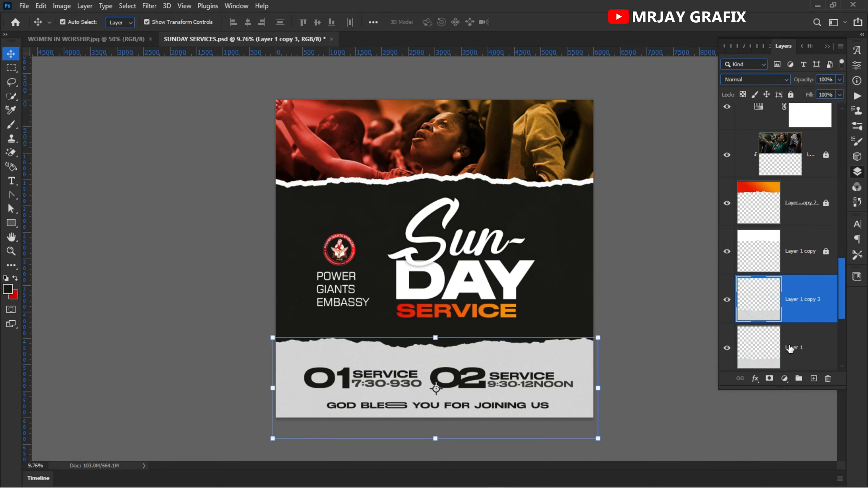
# Step: Nudge the original Layer 1 paper strip slightly up behind its duplicate and paste the copied layer style onto it
pyautogui.click(791, 348)
pyautogui.hotkey('shift', 'Up')
pyautogui.hotkey('shift', 'Up')
pyautogui.hotkey('shift', 'Up')
pyautogui.hotkey('shift', 'Up')
pyautogui.hotkey('shift', 'Up')
pyautogui.hotkey('shift', 'Up')
pyautogui.hotkey('shift', 'Up')
pyautogui.hotkey('shift', 'Up')
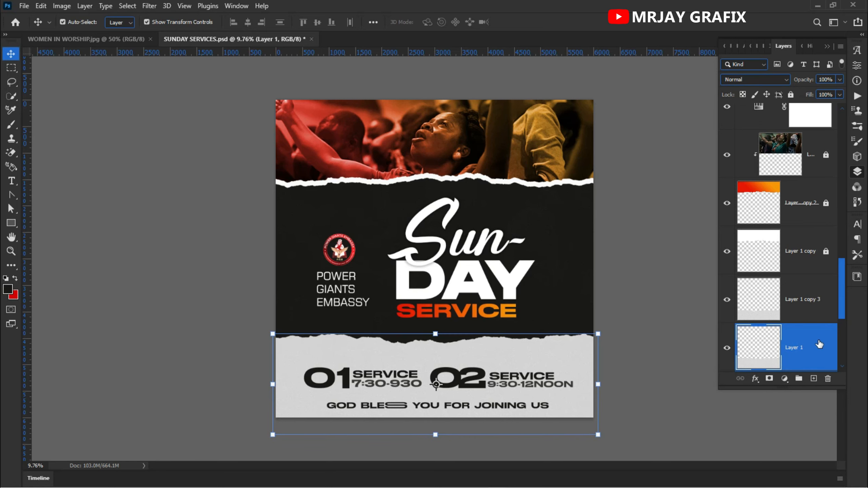
pyautogui.rightClick(820, 345)
pyautogui.click(694, 286)
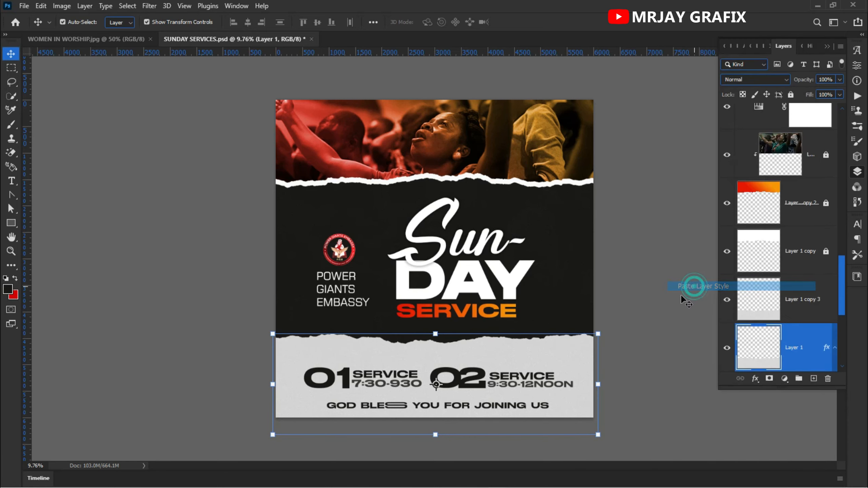
pyautogui.click(175, 377)
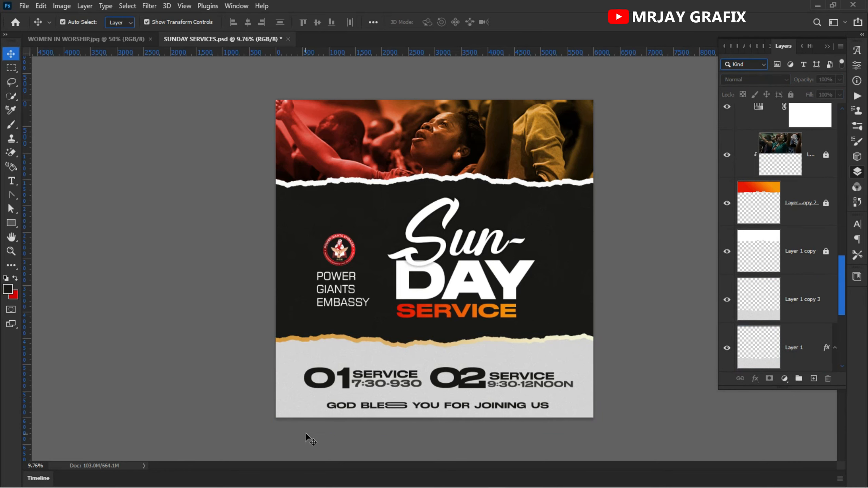